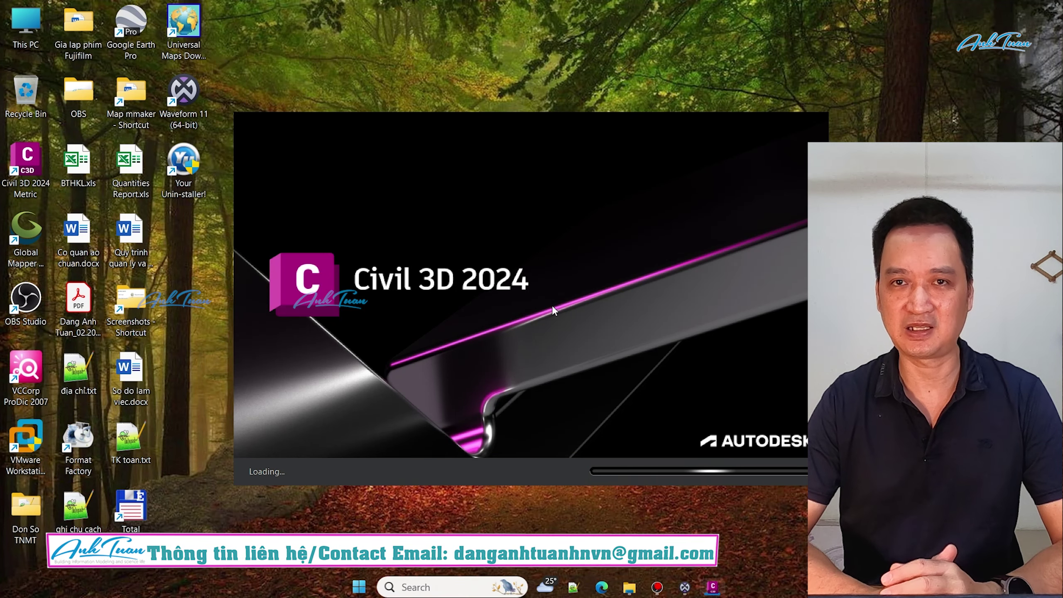
Step: Pan across the Kenh muong plan to bring ĐOẠN 1 and the channel's left end into view
scroll(600, 295, down, 5)
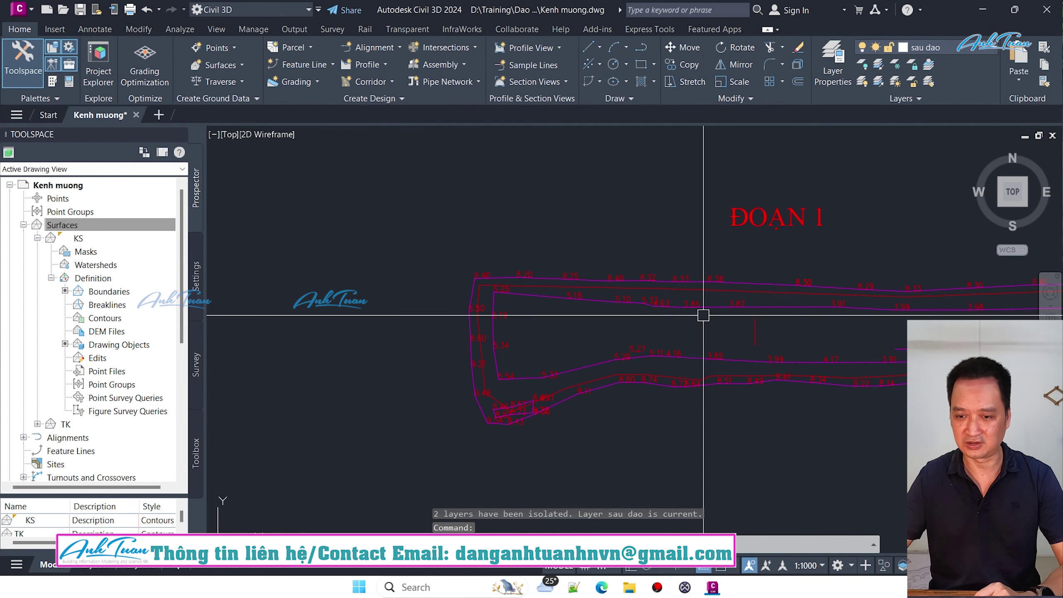
middle_drag(591, 318, 717, 323)
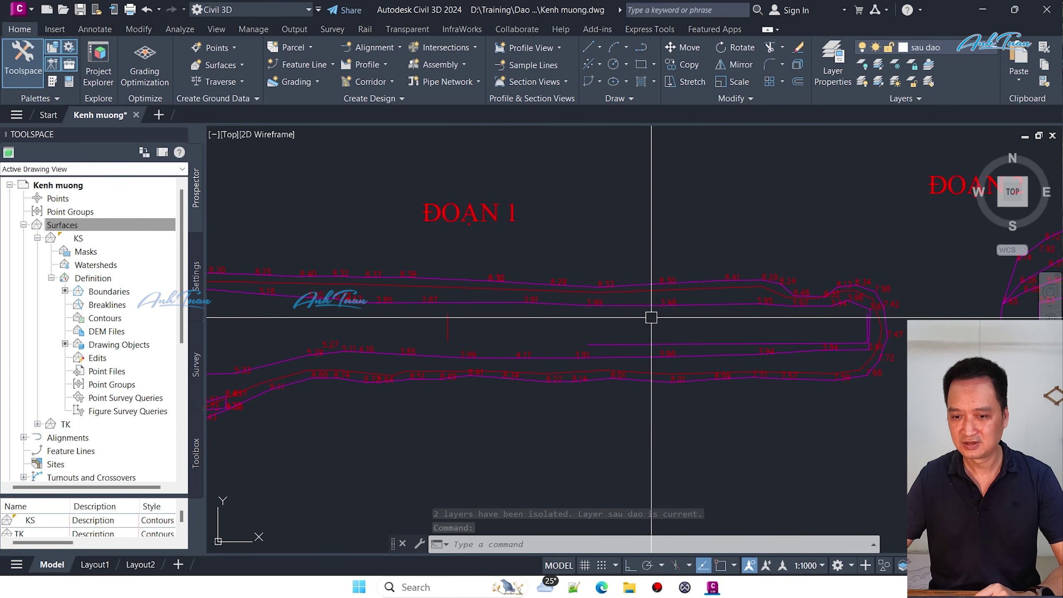
middle_drag(651, 317, 724, 330)
middle_drag(819, 327, 711, 314)
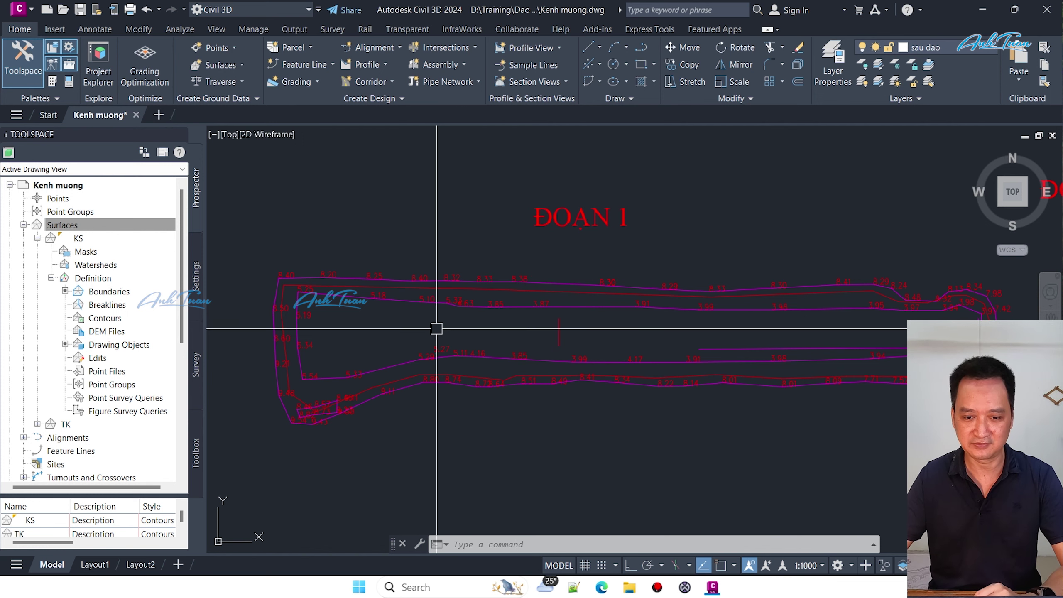
middle_drag(436, 326, 455, 321)
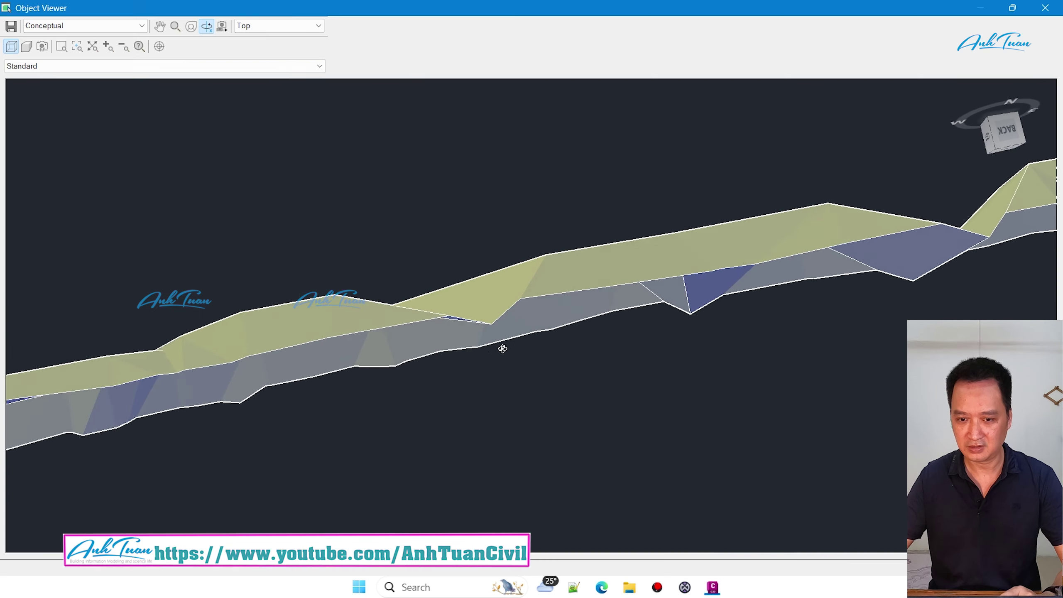
Step: Orbit the canal surface into a tilted 3D view
mouse_move(501, 349)
mouse_down()
mouse_move(514, 276)
mouse_move(633, 304)
mouse_move(794, 372)
mouse_move(749, 348)
mouse_move(434, 361)
mouse_up()
scroll(749, 349, down, 5)
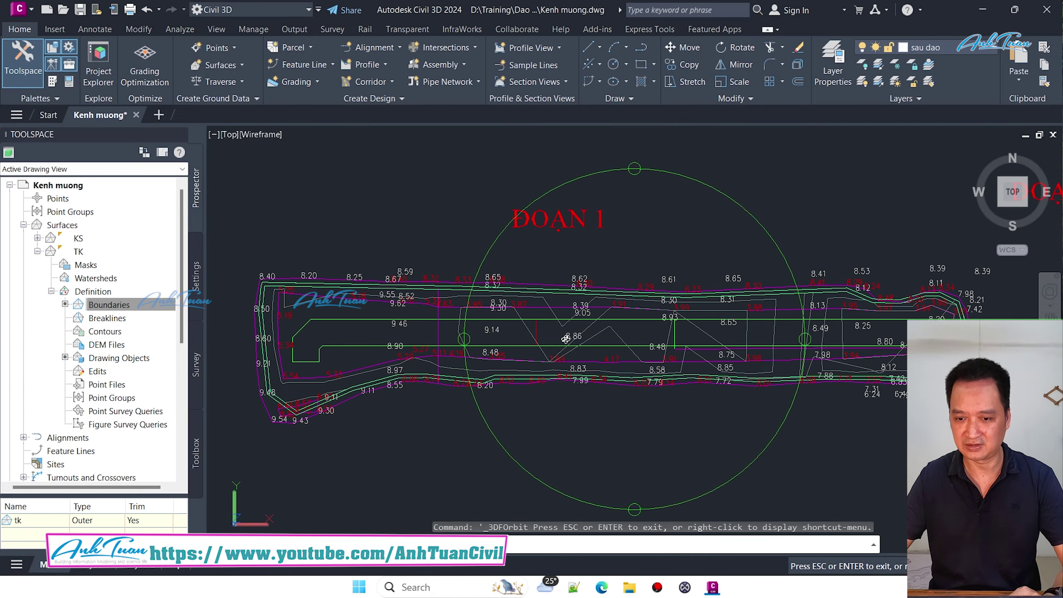
mouse_move(543, 349)
mouse_down()
mouse_move(624, 377)
mouse_move(641, 469)
mouse_up()
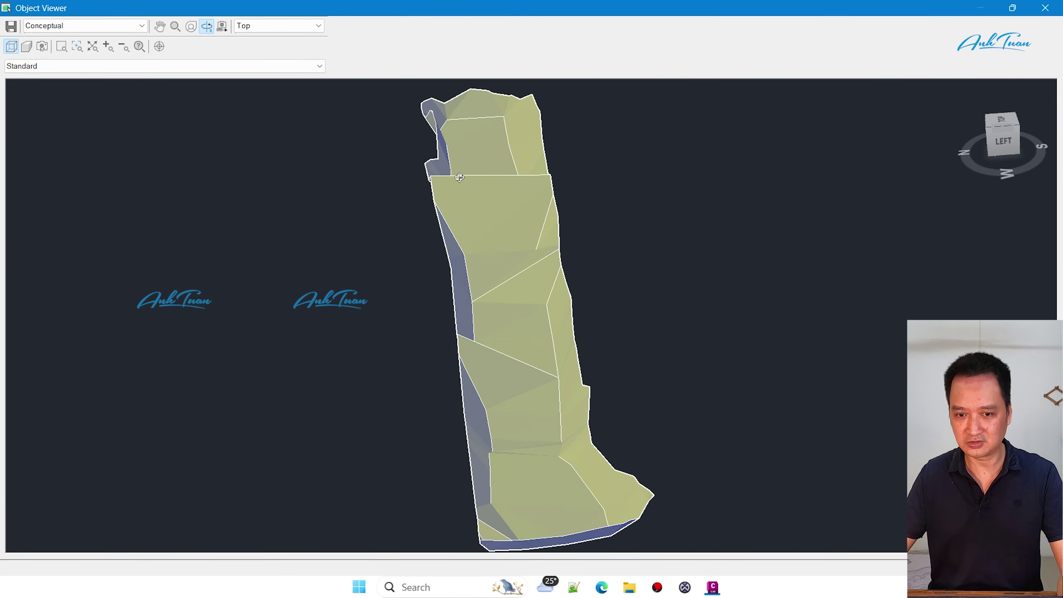
Step: Orbit and zoom the shaded excavation surface to inspect its sides
drag(433, 173, 476, 183)
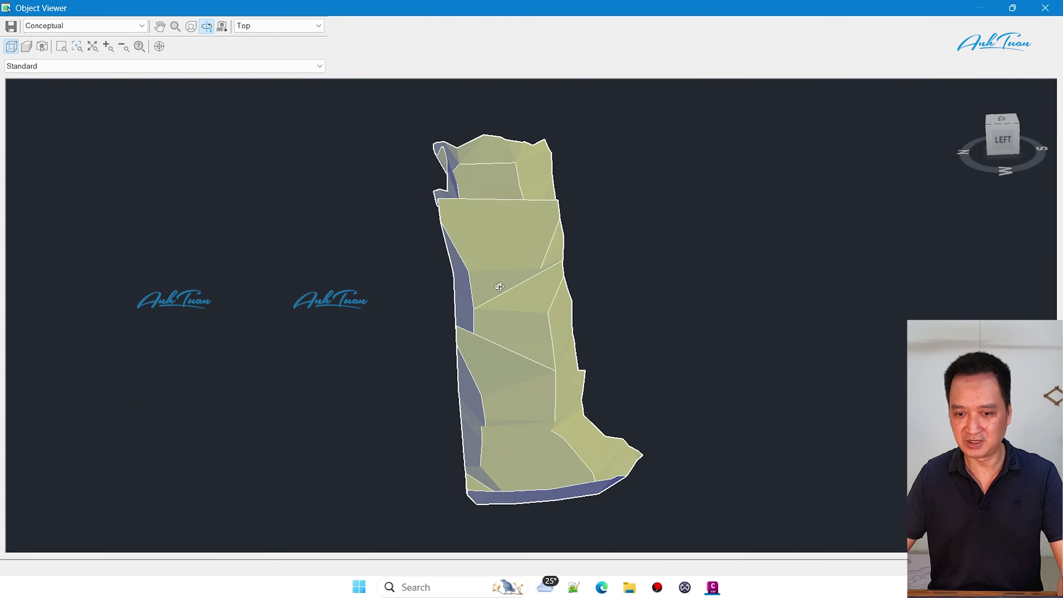
drag(499, 286, 508, 251)
scroll(508, 243, up, 3)
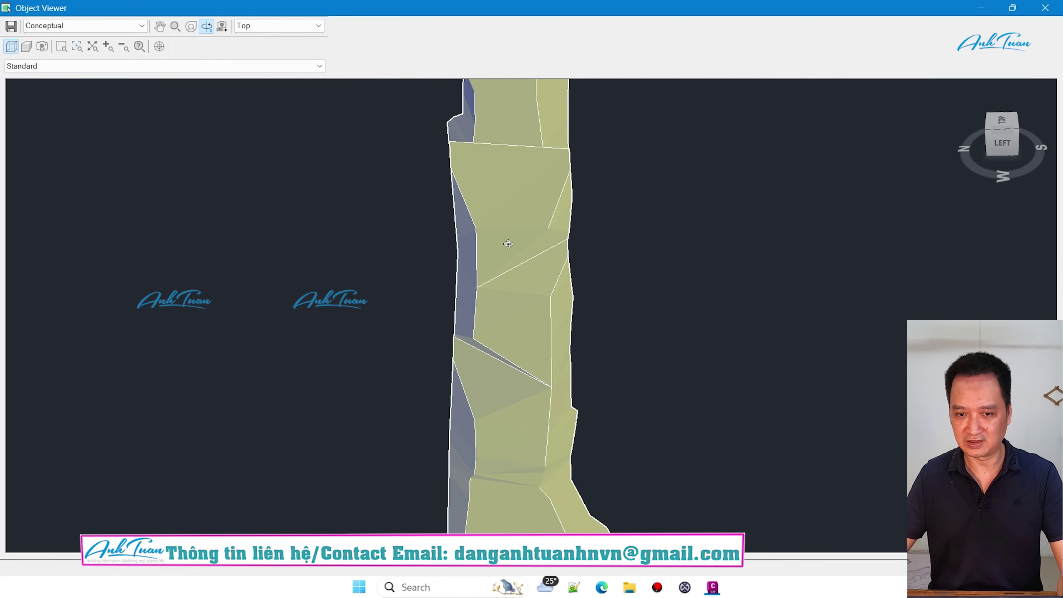
scroll(507, 244, down, 3)
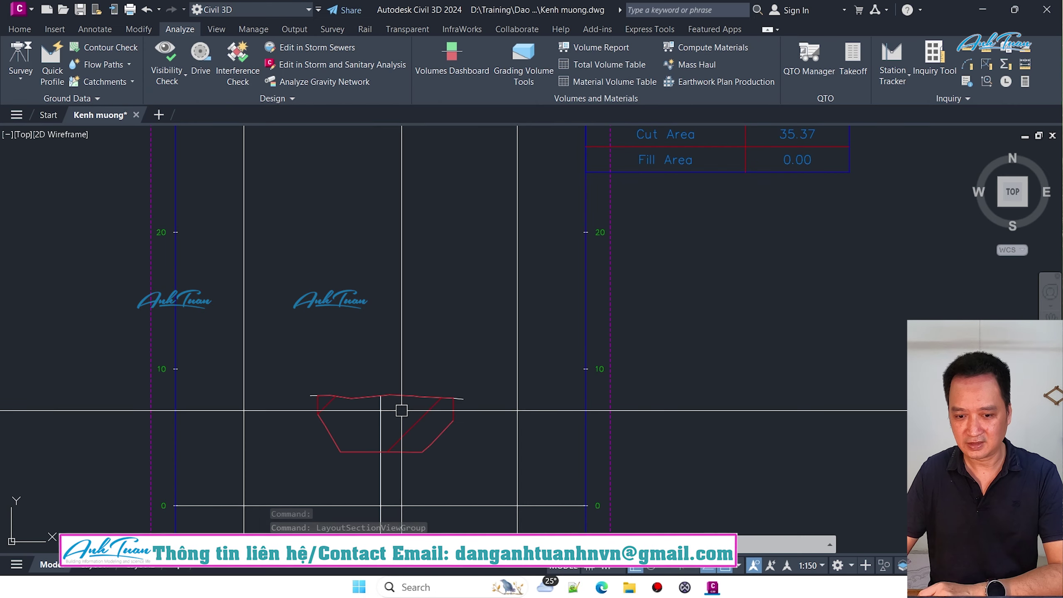
Step: Zoom across the section volume tables to the Total Volume Table's cumulative cut total 3899.72
scroll(460, 422, down, 2)
scroll(589, 285, up, 2)
scroll(588, 285, up, 1)
scroll(704, 294, up, 2)
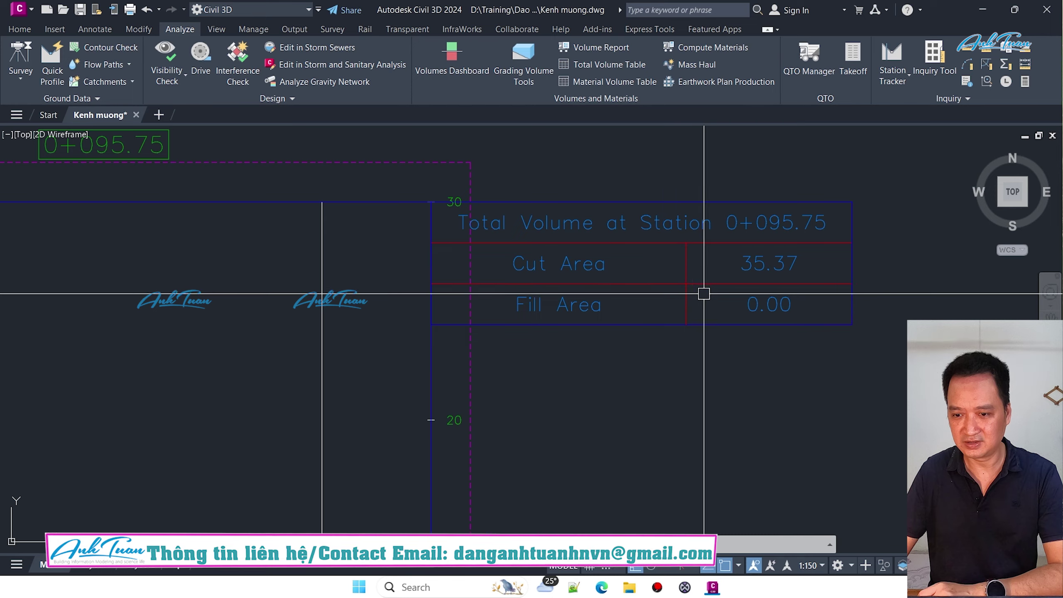
scroll(679, 289, down, 5)
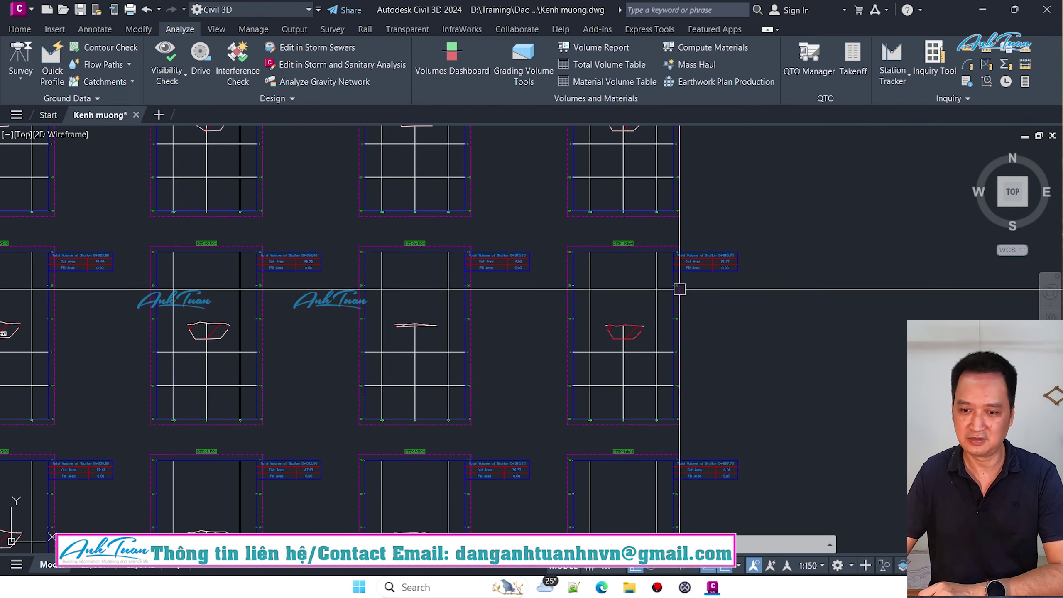
scroll(574, 218, down, 3)
scroll(536, 228, down, 2)
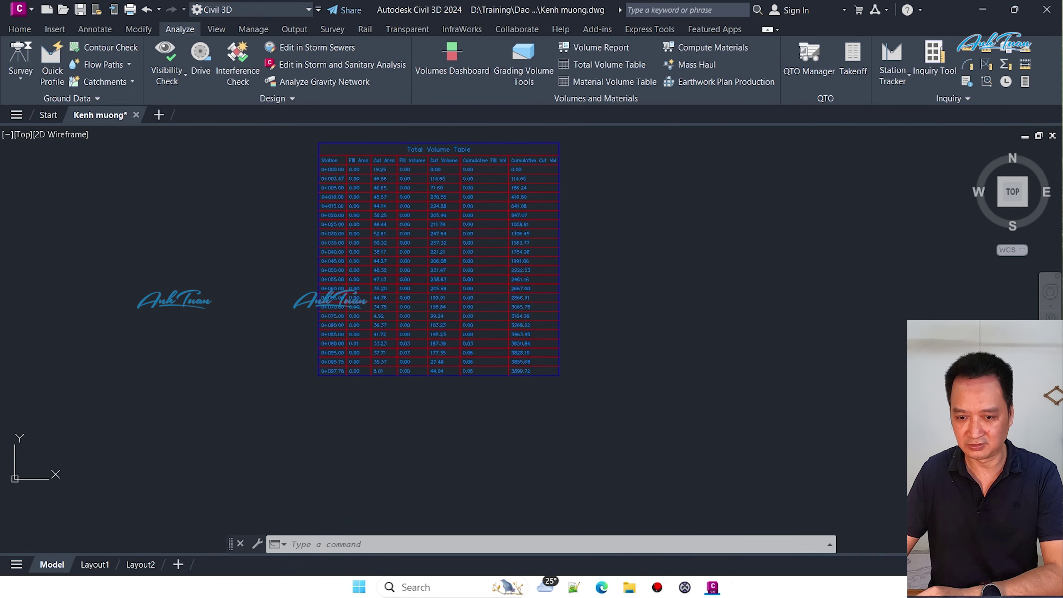
scroll(463, 391, up, 5)
scroll(433, 387, up, 3)
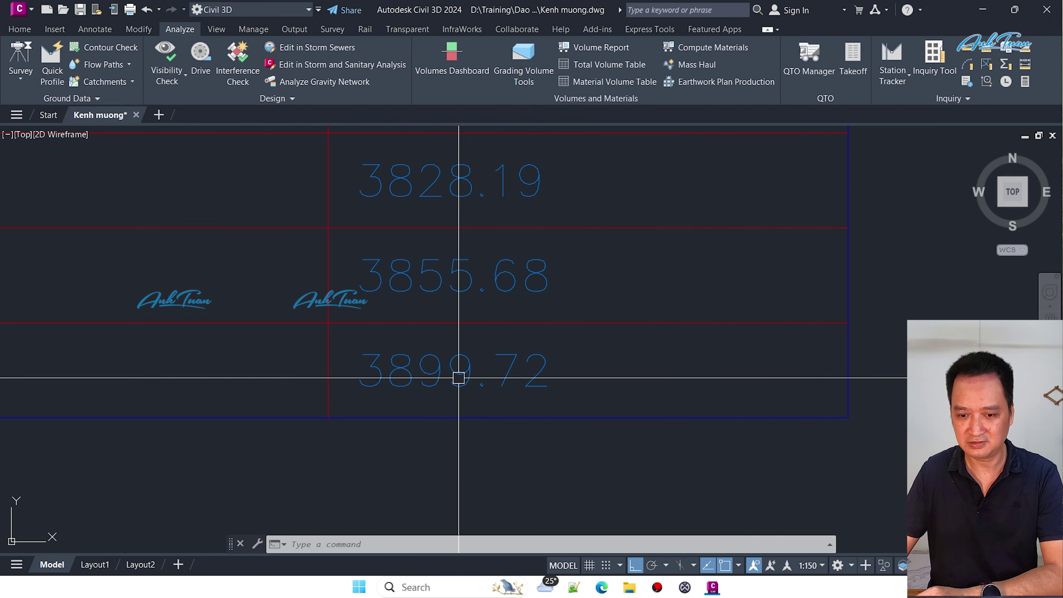
scroll(458, 378, down, 8)
scroll(486, 377, down, 5)
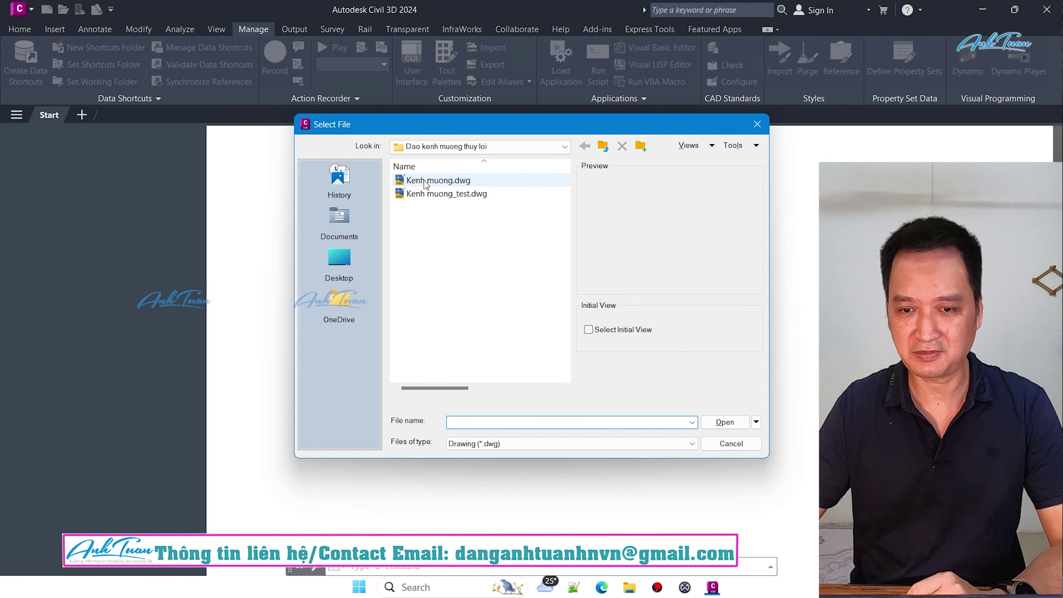
Step: Open Kenh muong.dwg from the Select File dialog
click(425, 181)
click(722, 421)
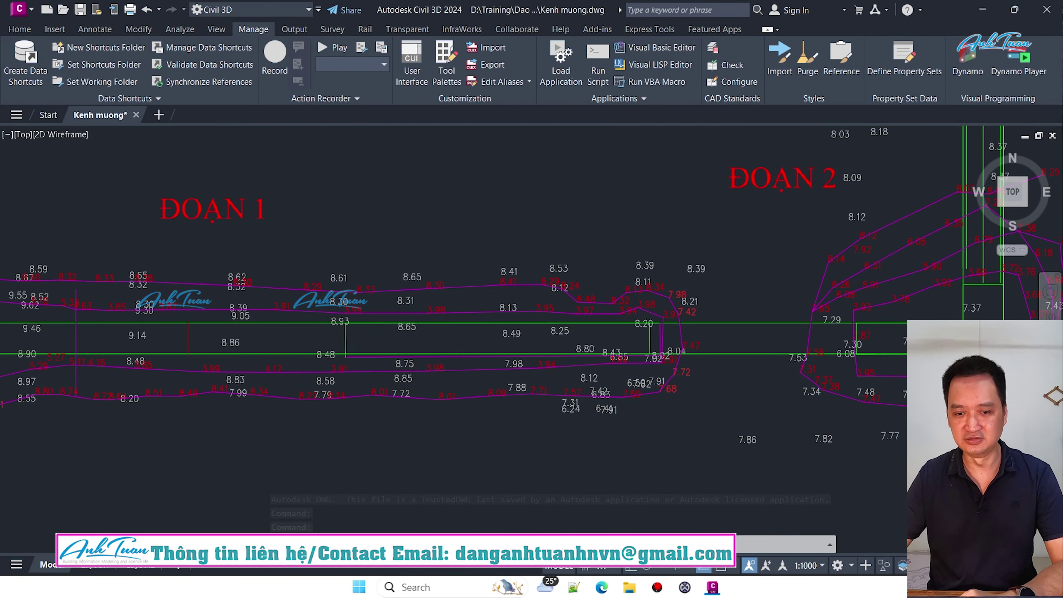
scroll(419, 327, down, 2)
key(Escape)
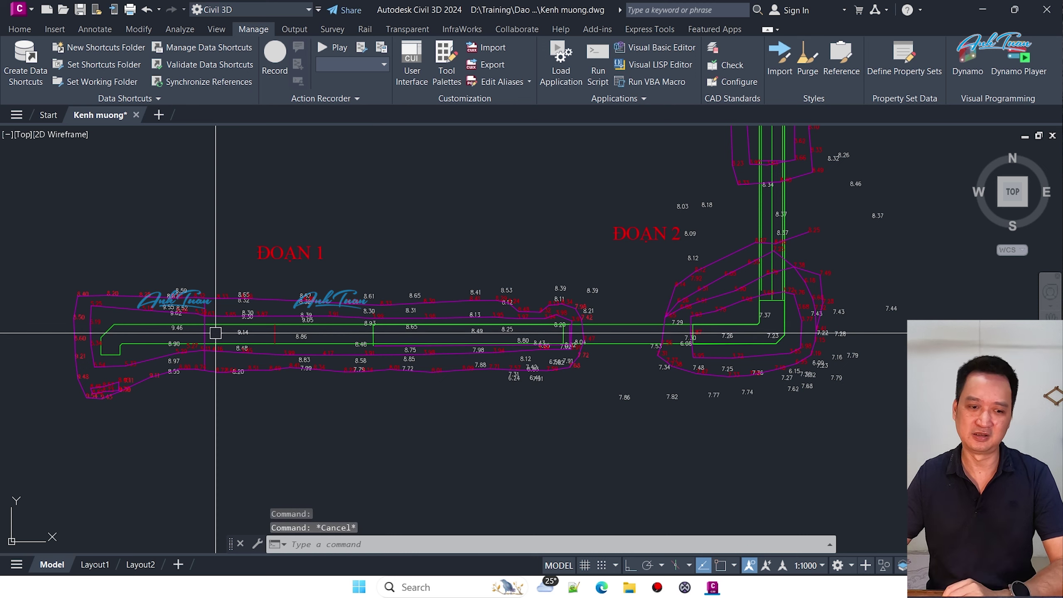
Step: Zoom in around ĐOẠN 1 and inspect the 9.46 spot elevation label
middle_drag(213, 330, 374, 320)
scroll(380, 320, up, 1)
scroll(383, 320, up, 1)
scroll(383, 320, down, 1)
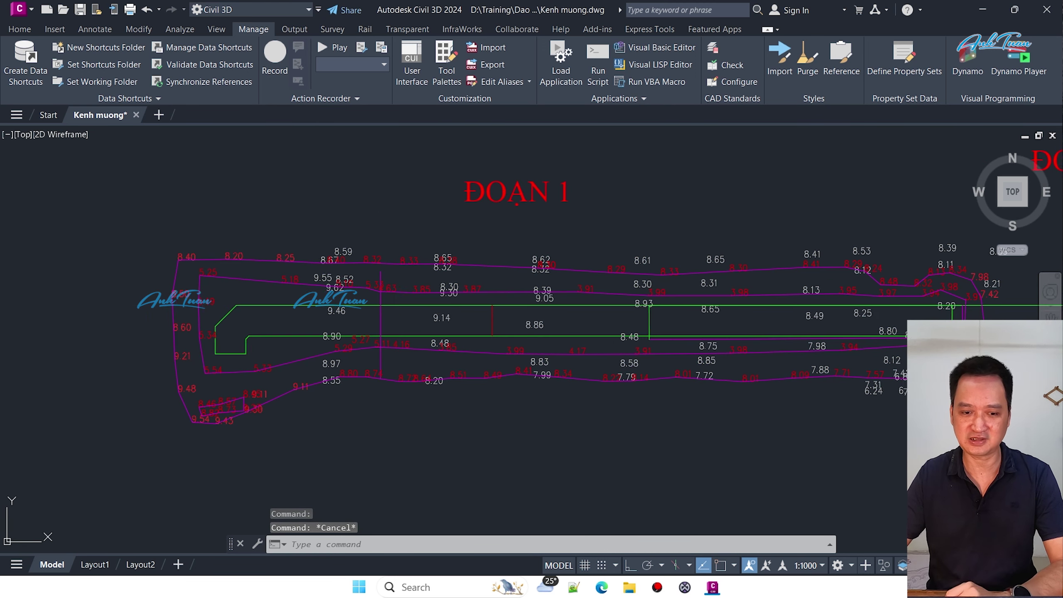
scroll(372, 313, up, 1)
scroll(339, 316, up, 1)
scroll(347, 312, down, 1)
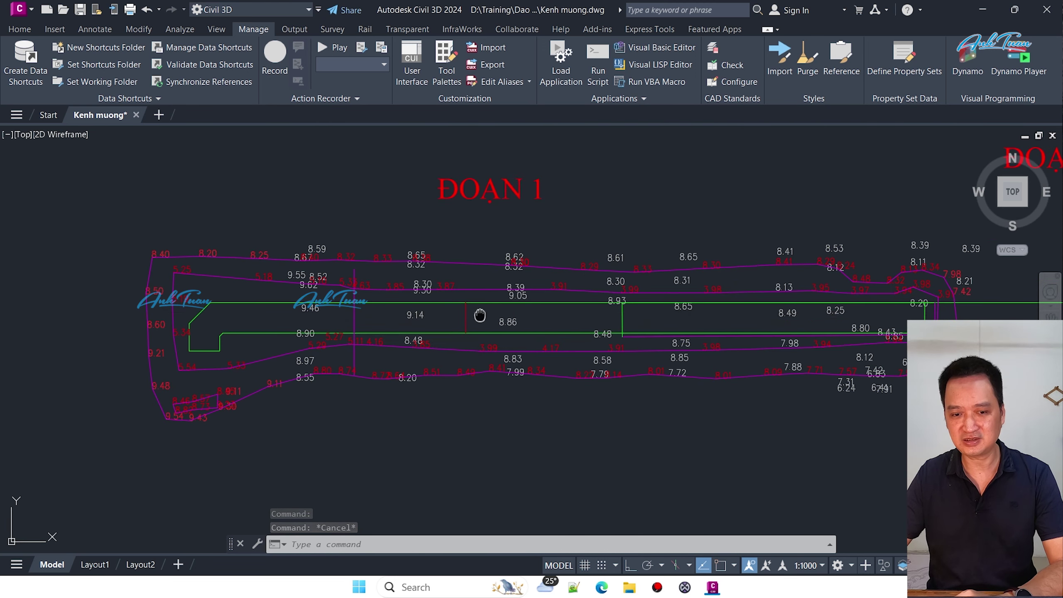
scroll(427, 308, up, 1)
scroll(419, 280, up, 5)
click(424, 282)
scroll(395, 322, down, 5)
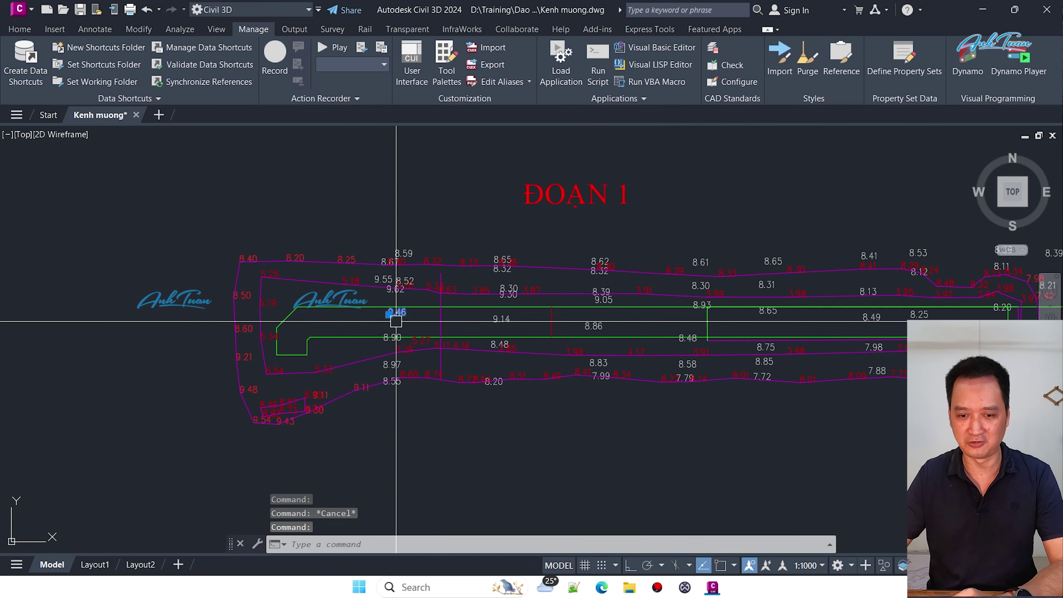
key(Escape)
Step: Pan over to ĐOẠN 2 and back to the canal's left end
middle_drag(676, 326, 391, 325)
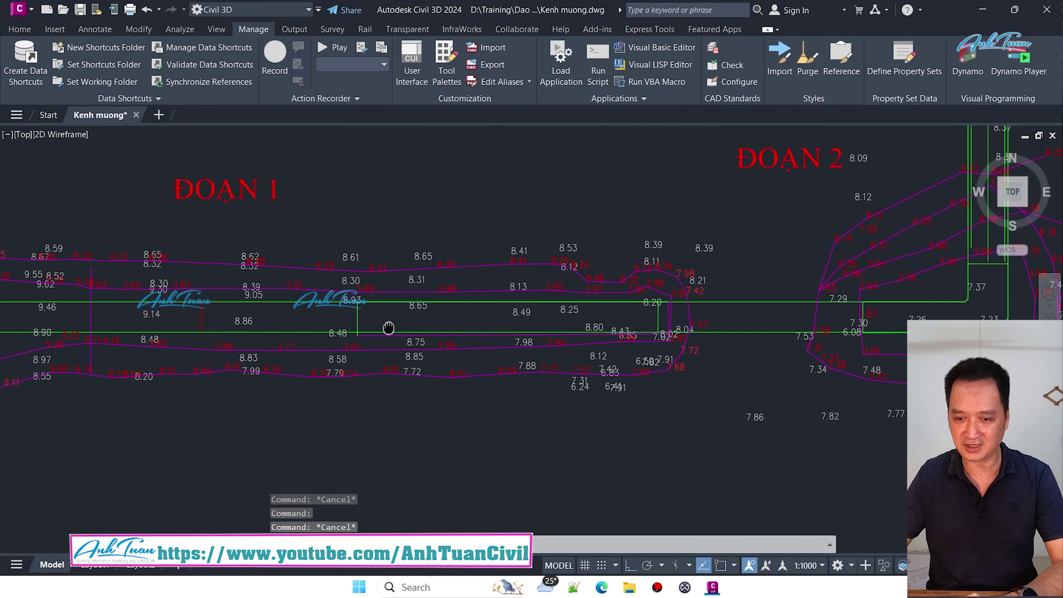
middle_drag(650, 310, 527, 320)
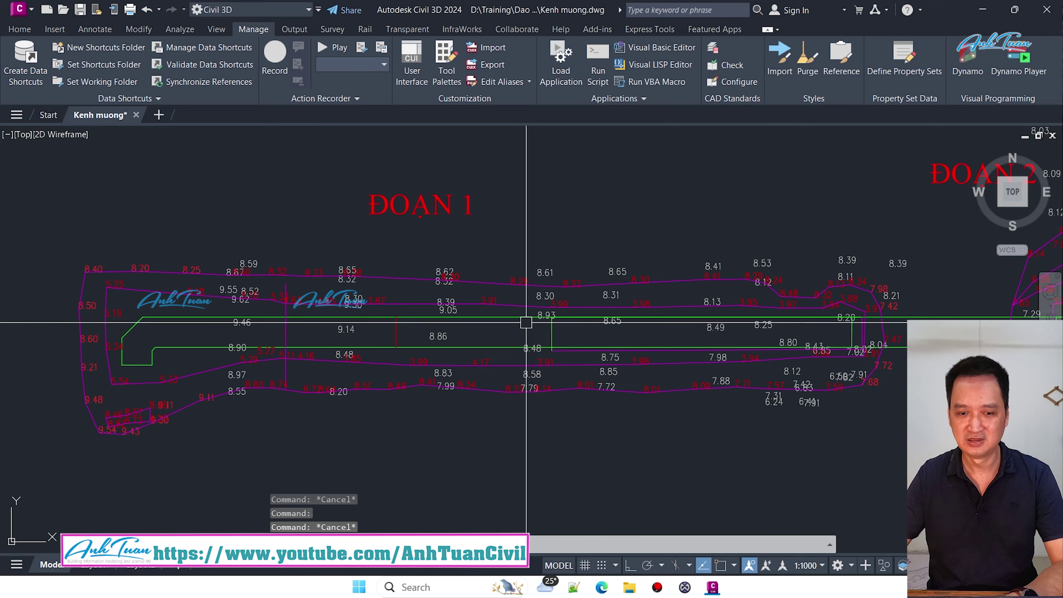
scroll(529, 339, down, 2)
scroll(484, 356, up, 6)
middle_drag(484, 356, 268, 328)
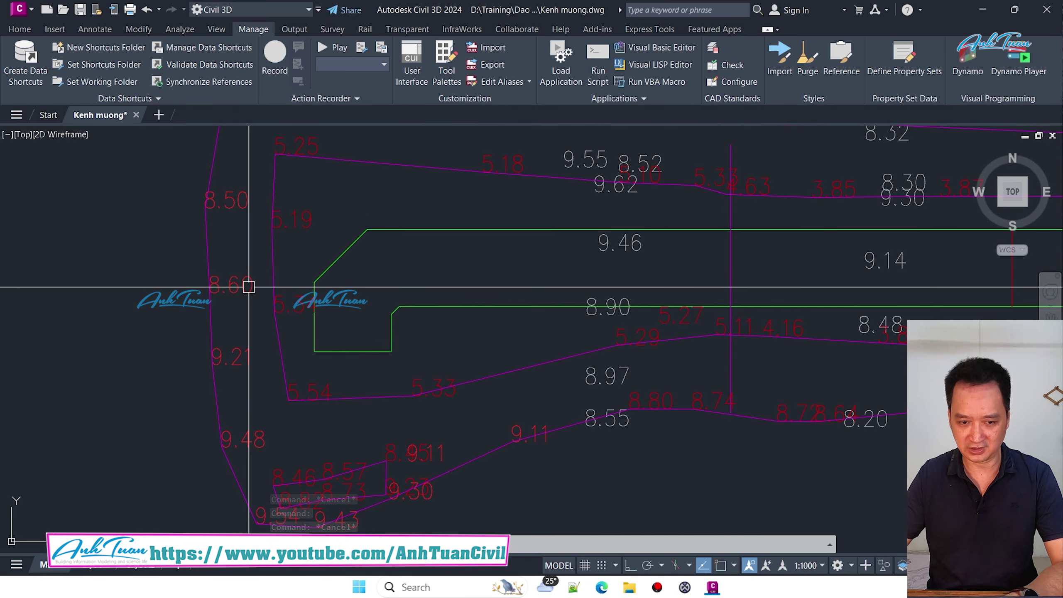
scroll(338, 323, down, 6)
scroll(500, 349, up, 4)
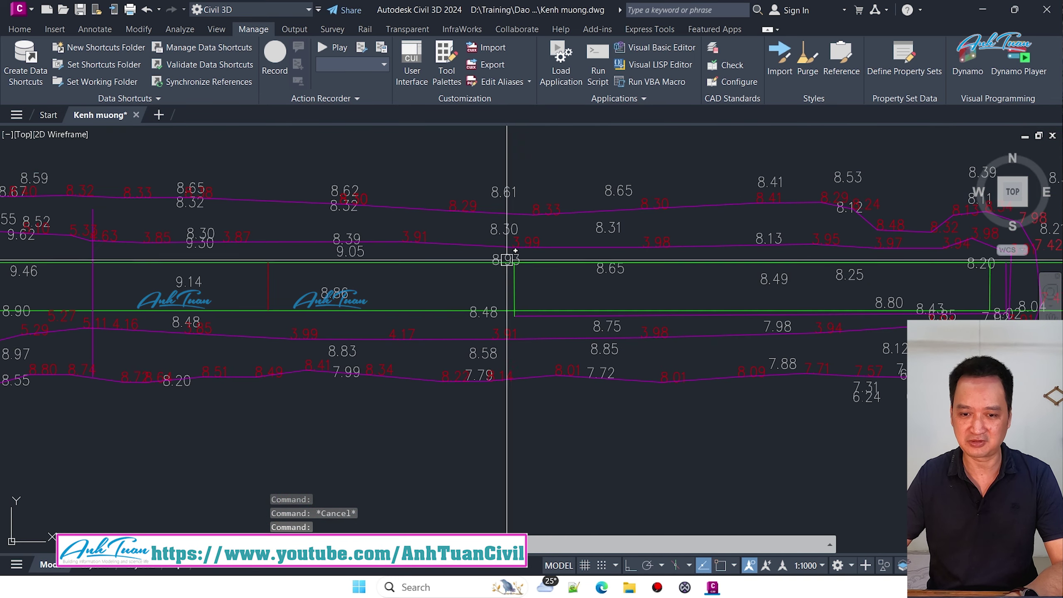
scroll(760, 178, down, 5)
scroll(544, 293, up, 1)
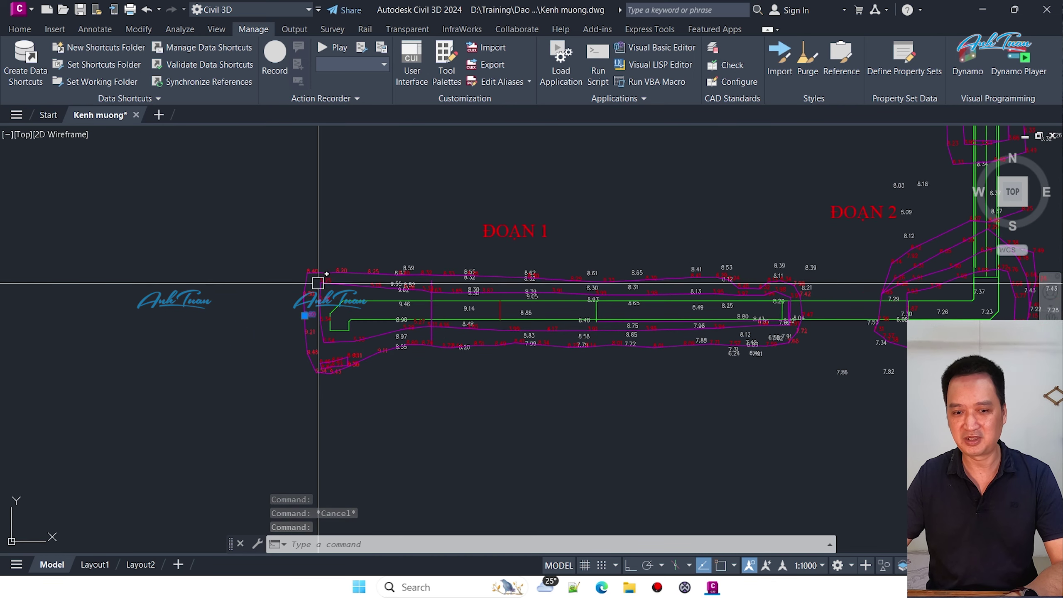
scroll(356, 277, up, 4)
Step: Recentre and zoom on the canal's left part to review its spot elevations
middle_drag(505, 337, 394, 290)
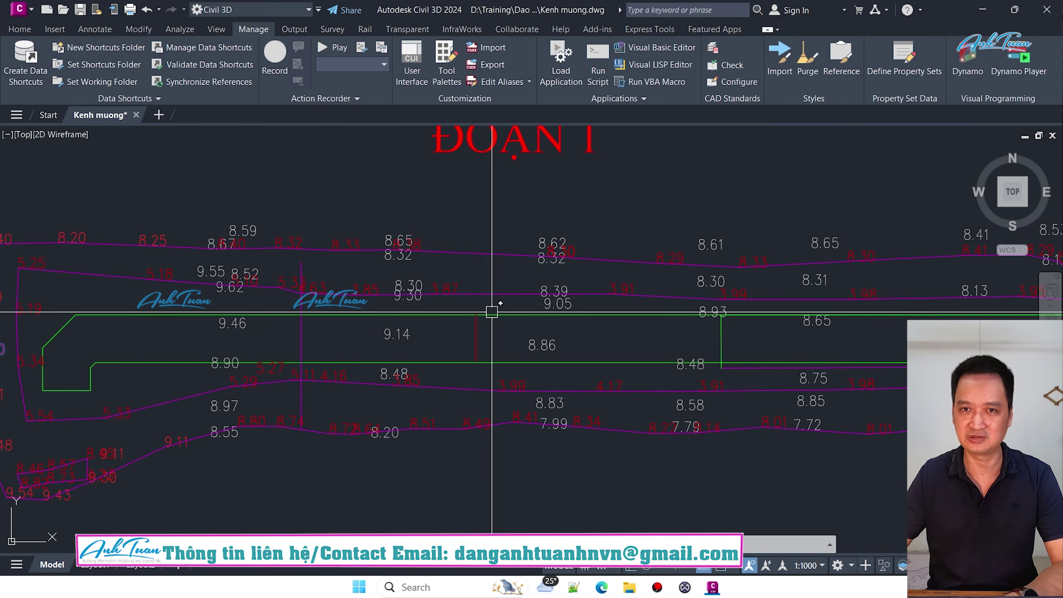
scroll(494, 313, down, 2)
scroll(495, 312, down, 1)
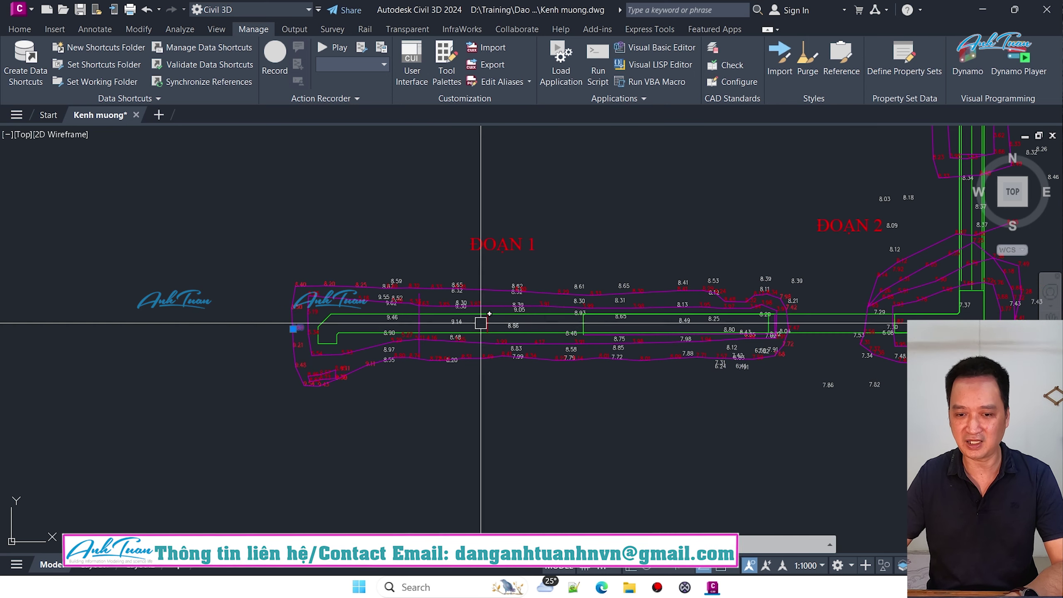
scroll(386, 315, up, 3)
middle_drag(386, 315, 388, 310)
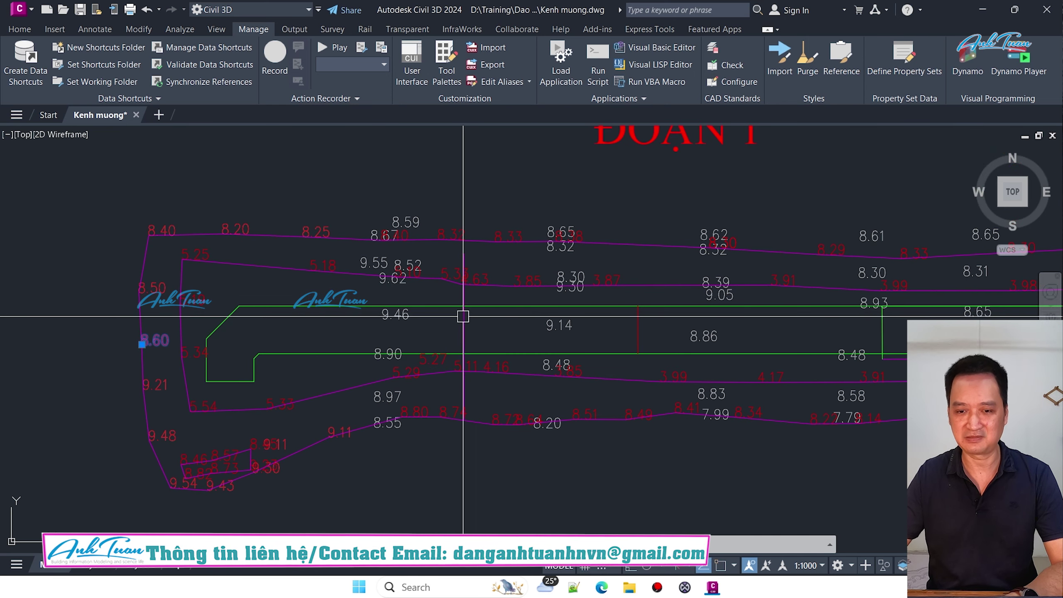
scroll(401, 311, down, 1)
scroll(458, 313, down, 1)
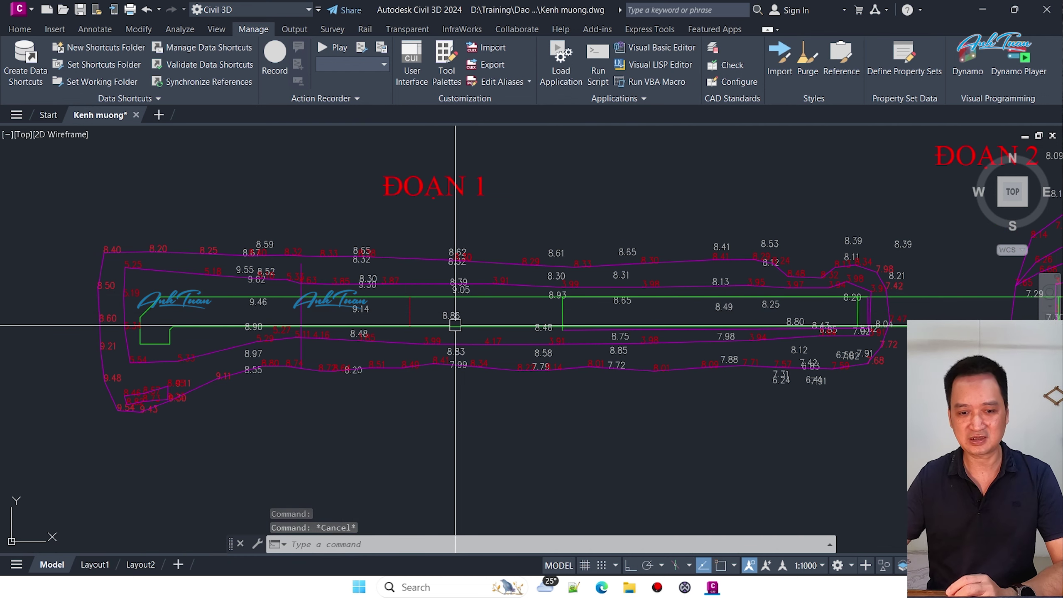
scroll(215, 316, up, 3)
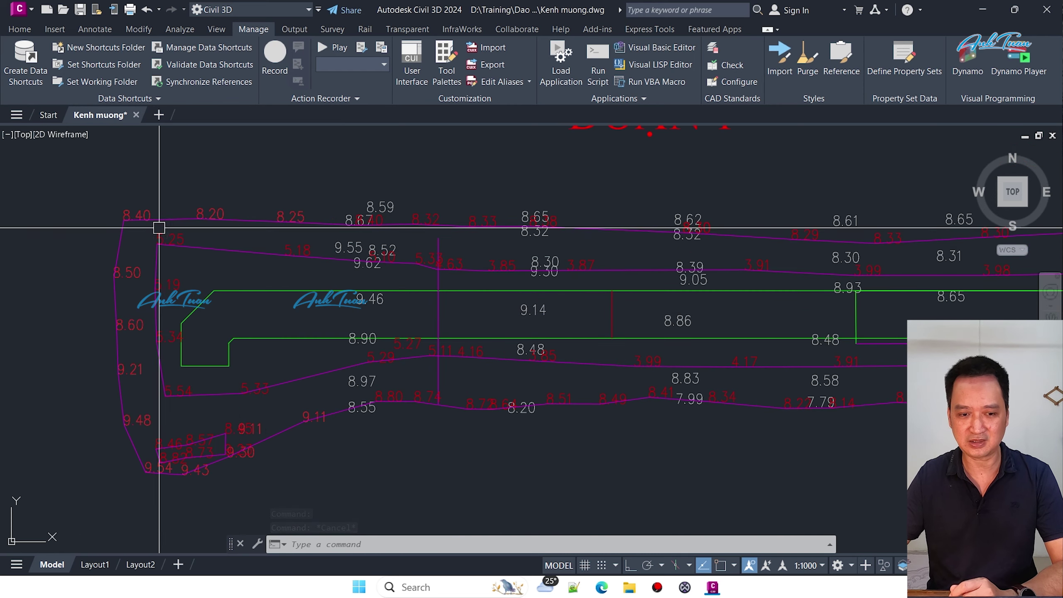
middle_drag(908, 293, 583, 292)
middle_drag(736, 313, 551, 291)
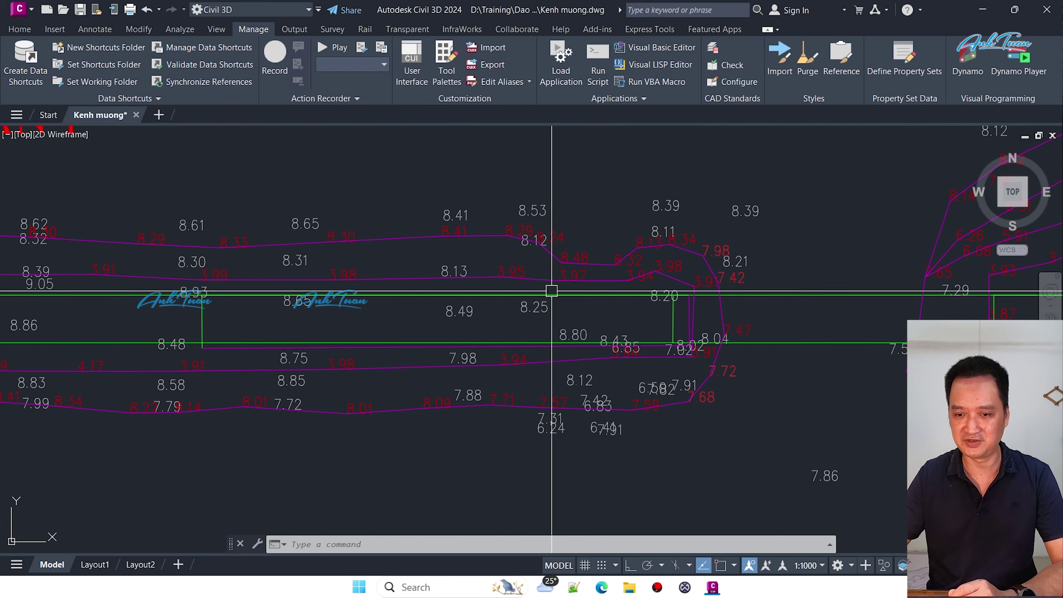
middle_drag(441, 292, 942, 305)
scroll(404, 308, down, 3)
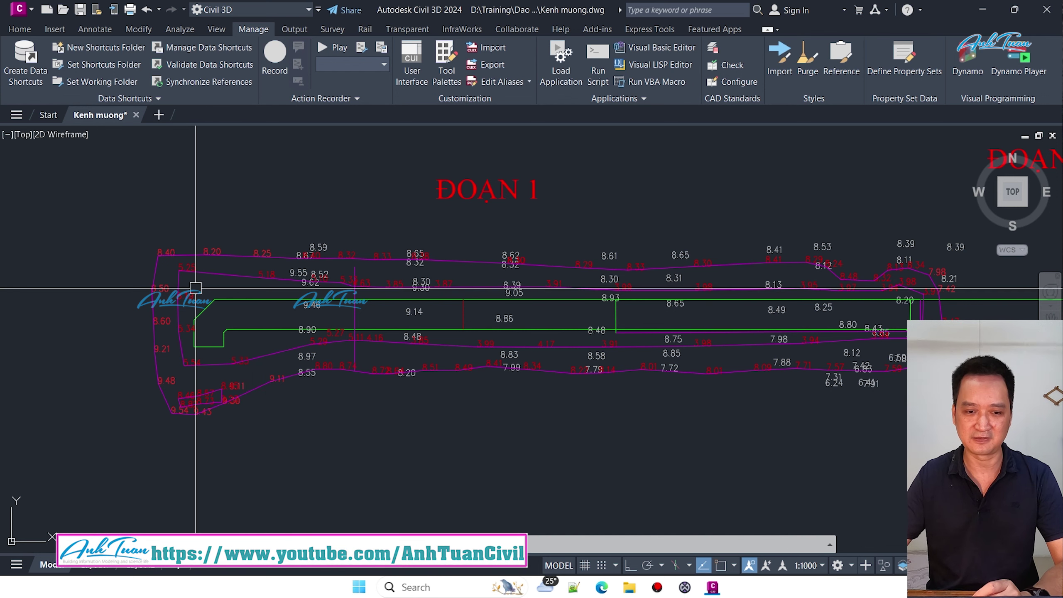
scroll(196, 288, up, 4)
middle_drag(254, 260, 291, 244)
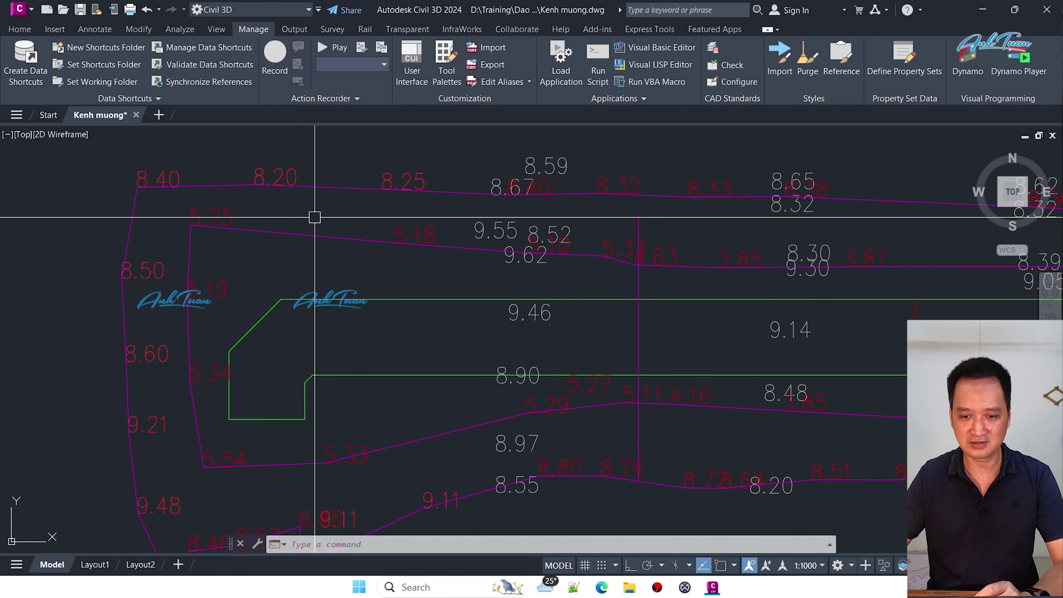
scroll(467, 323, down, 2)
mouse_move(764, 333)
middle_down()
mouse_move(399, 326)
mouse_move(434, 363)
middle_up()
scroll(493, 337, up, 4)
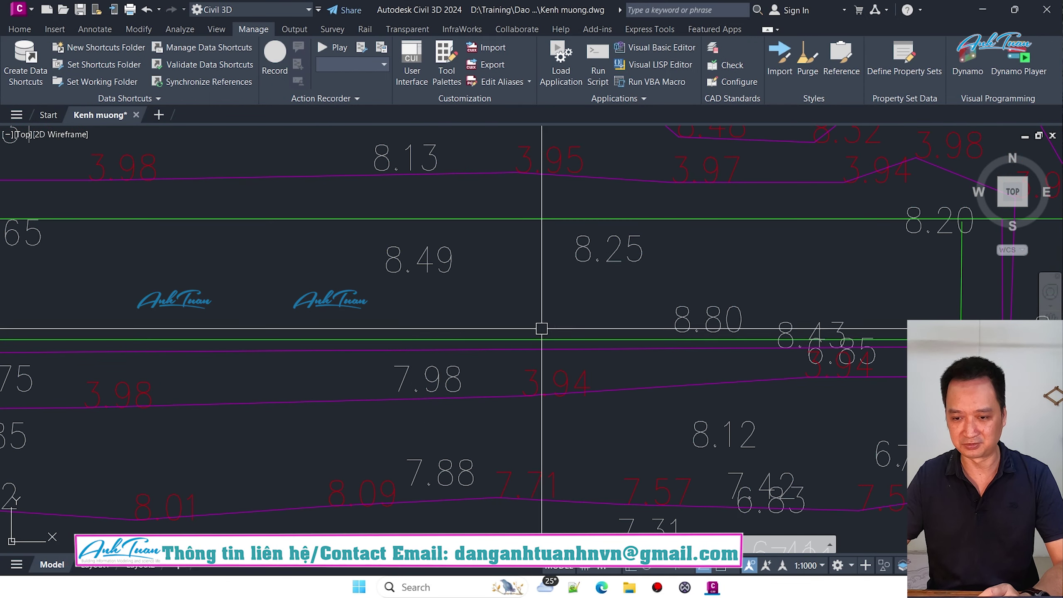
scroll(396, 323, down, 3)
middle_drag(441, 311, 680, 339)
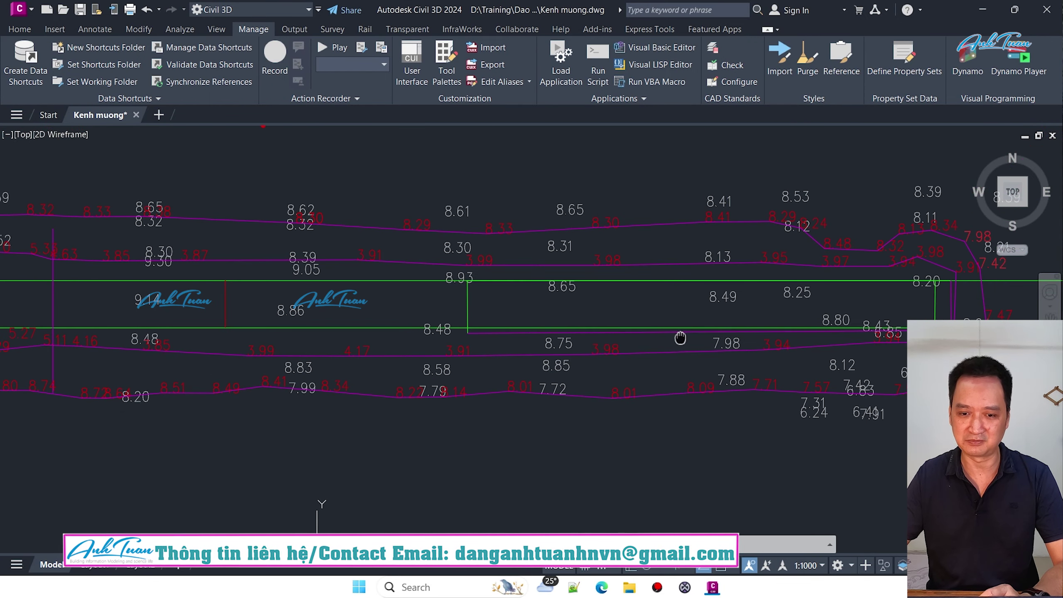
middle_drag(266, 332, 443, 328)
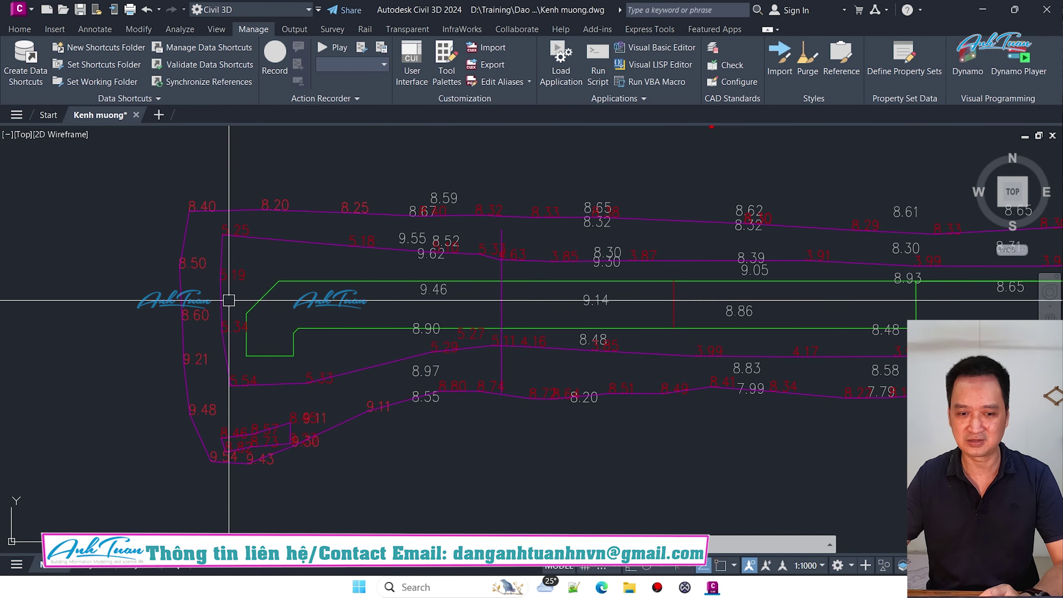
middle_drag(607, 336, 594, 330)
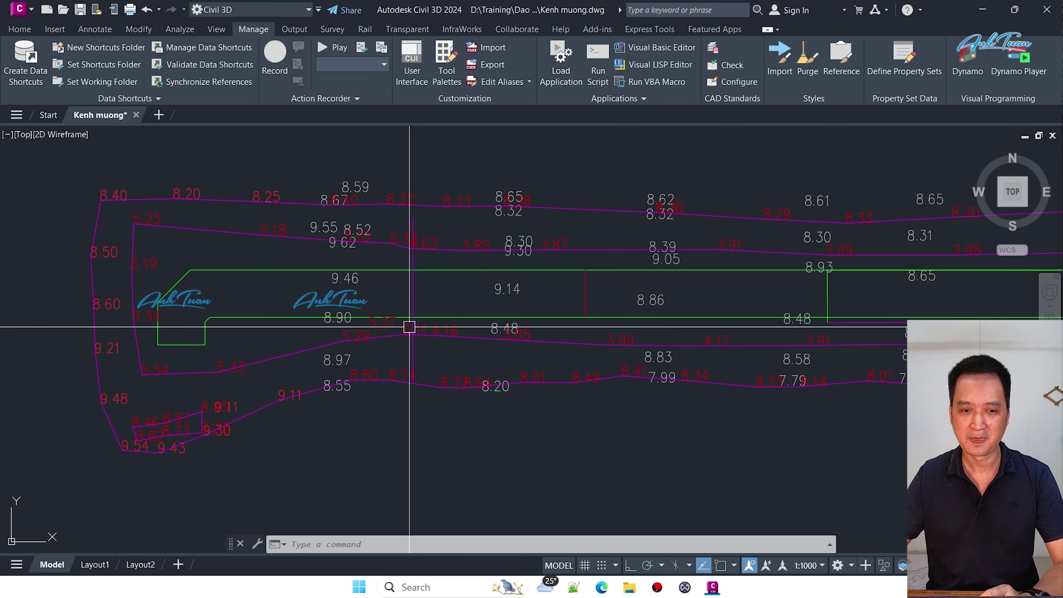
mouse_move(425, 383)
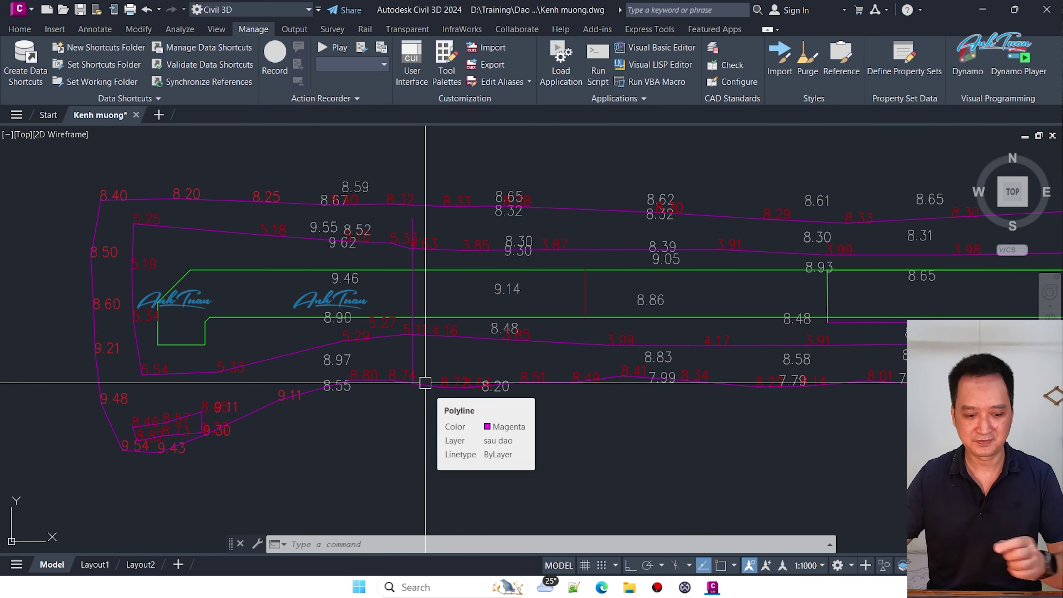
key(Escape)
key(Escape)
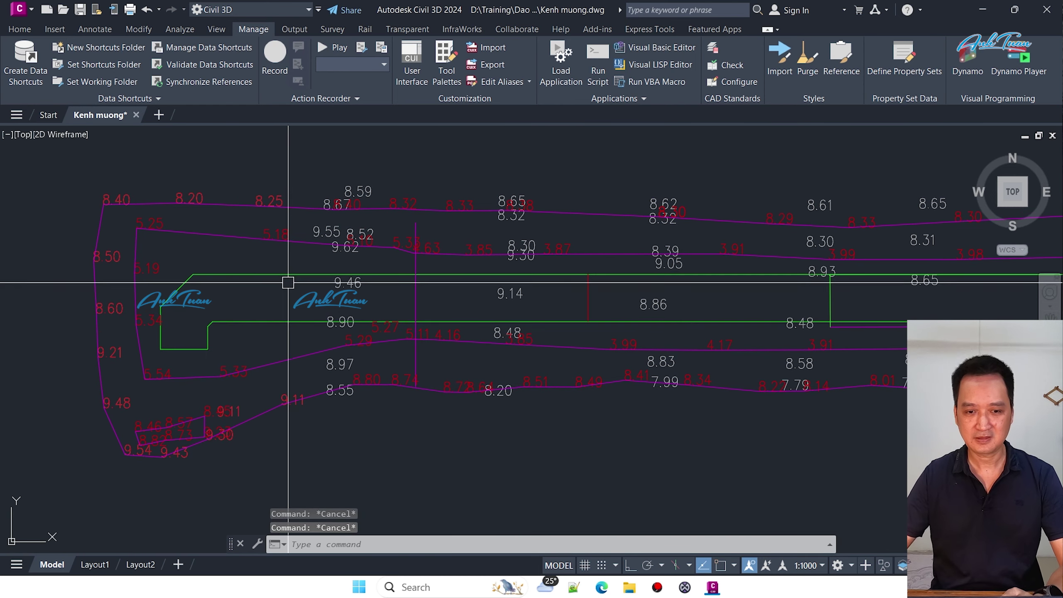
middle_drag(279, 278, 298, 304)
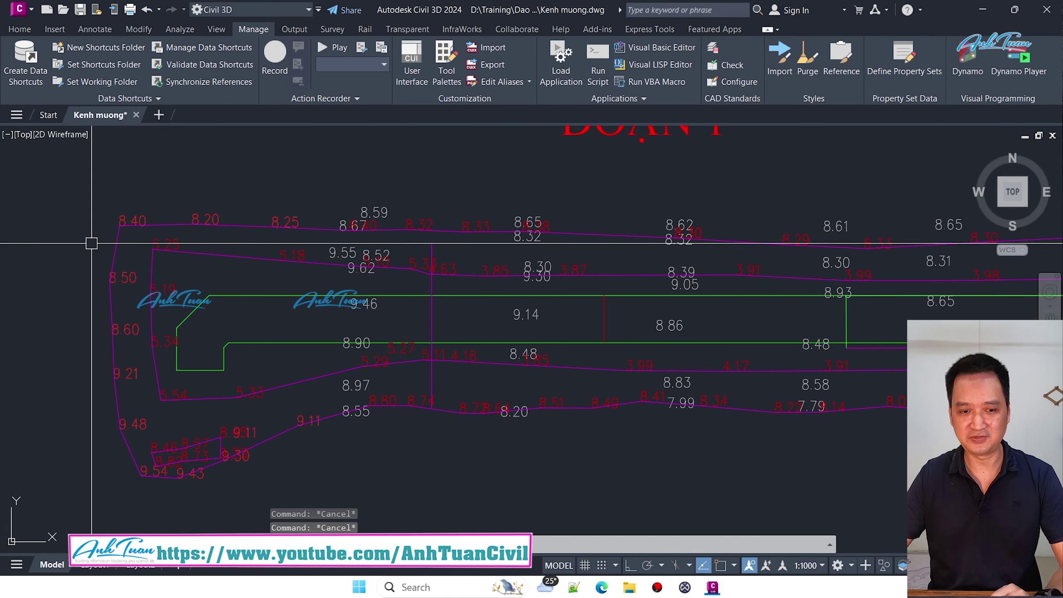
middle_drag(361, 213, 53, 205)
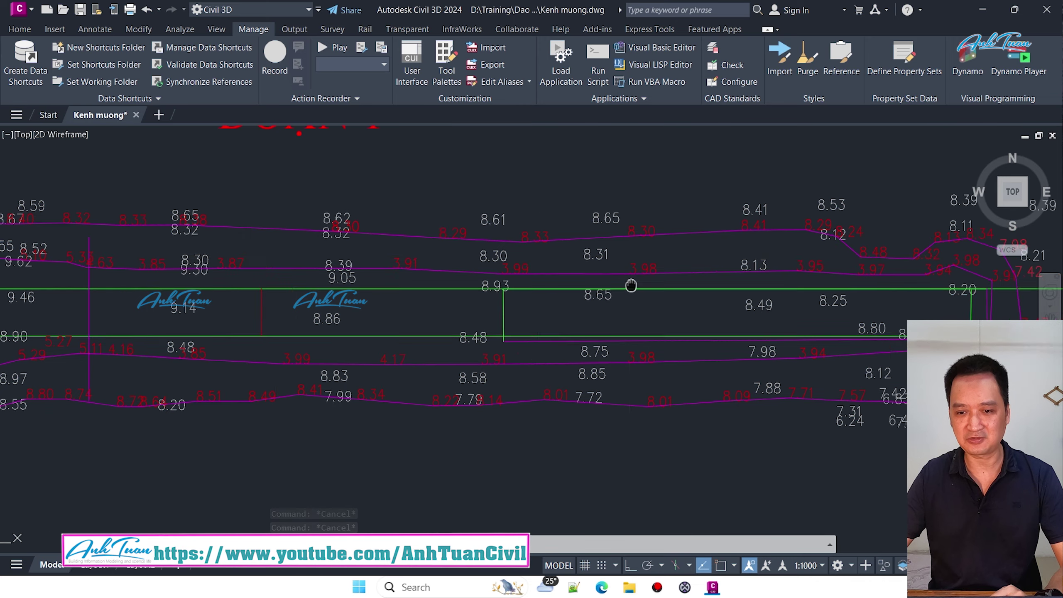
middle_drag(631, 285, 376, 284)
middle_drag(390, 354, 725, 364)
middle_drag(163, 297, 426, 297)
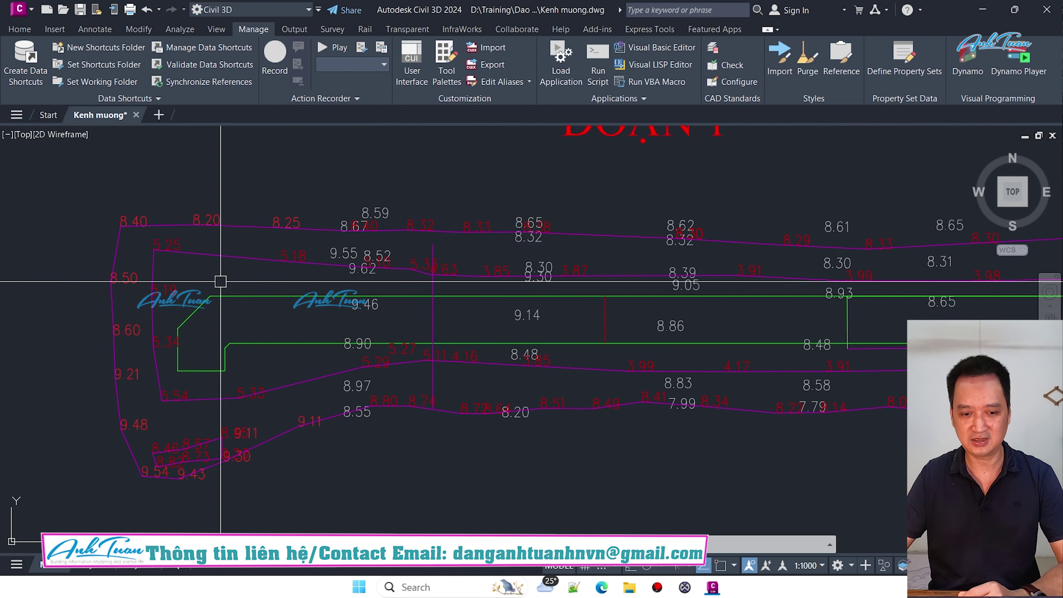
middle_drag(220, 282, 220, 298)
key(Escape)
key(Escape)
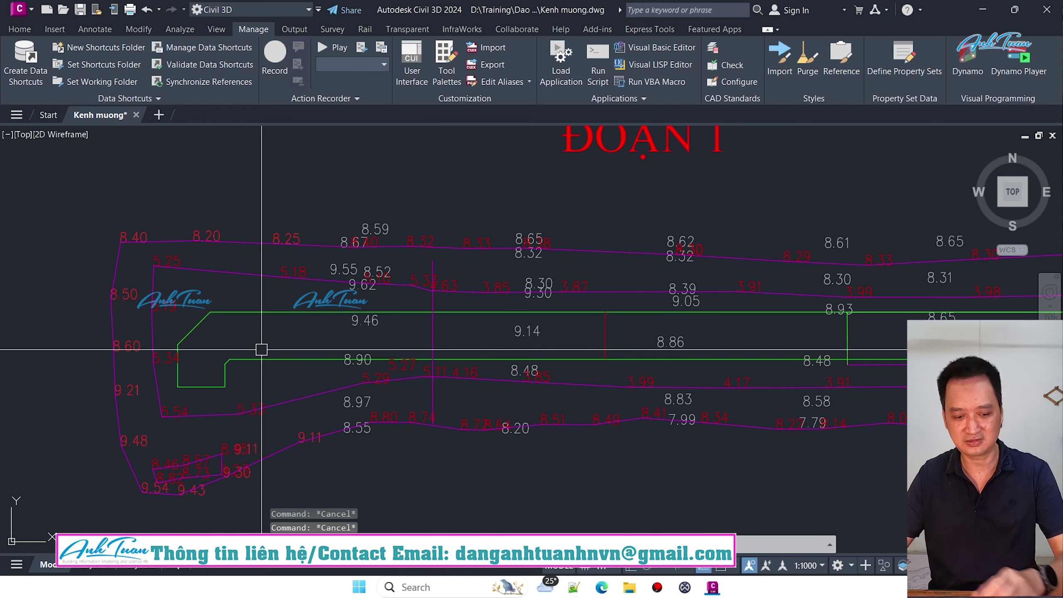
key(Escape)
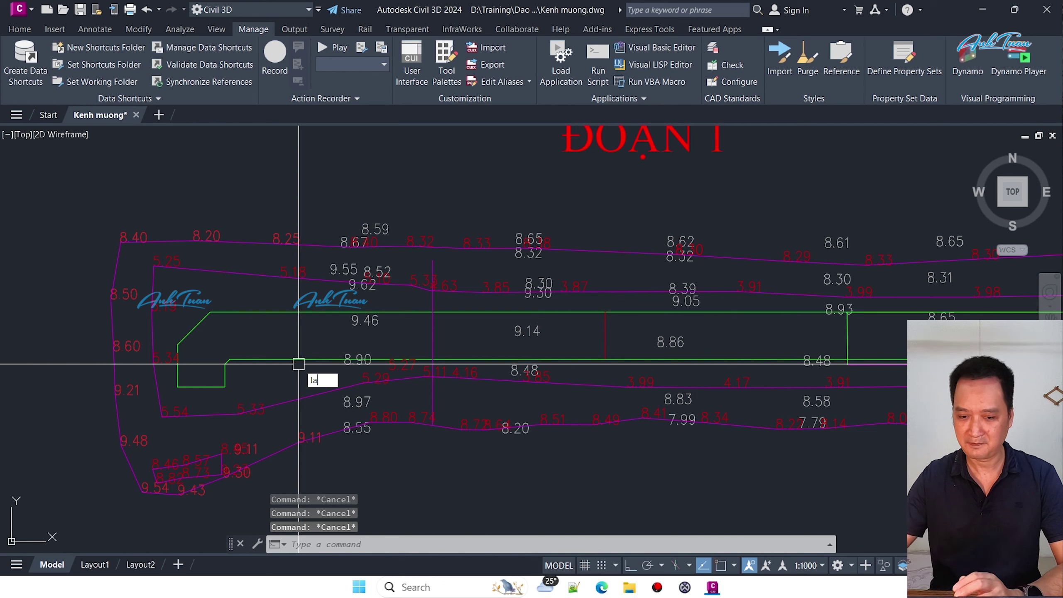
Step: Create a red 'bao TK' layer in the Layer Properties Manager
text(la)
key(Return)
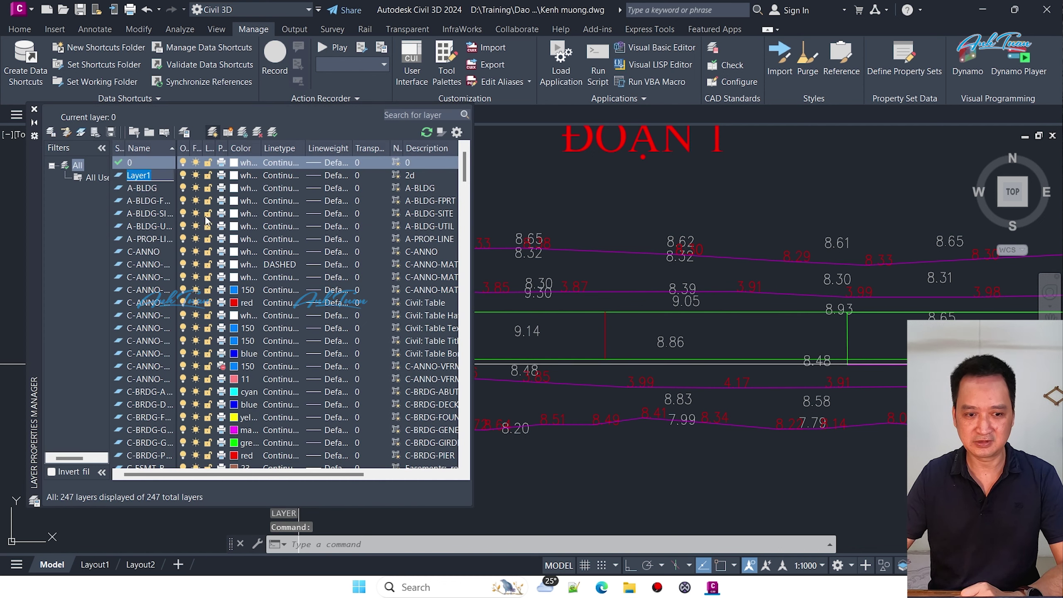
text(bao TK)
key(Return)
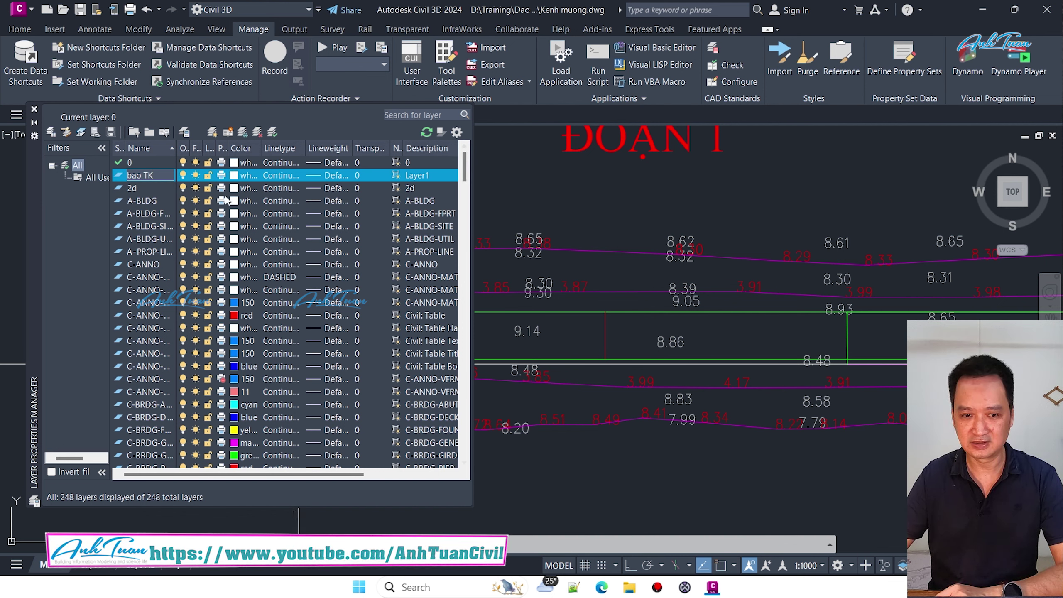
click(239, 175)
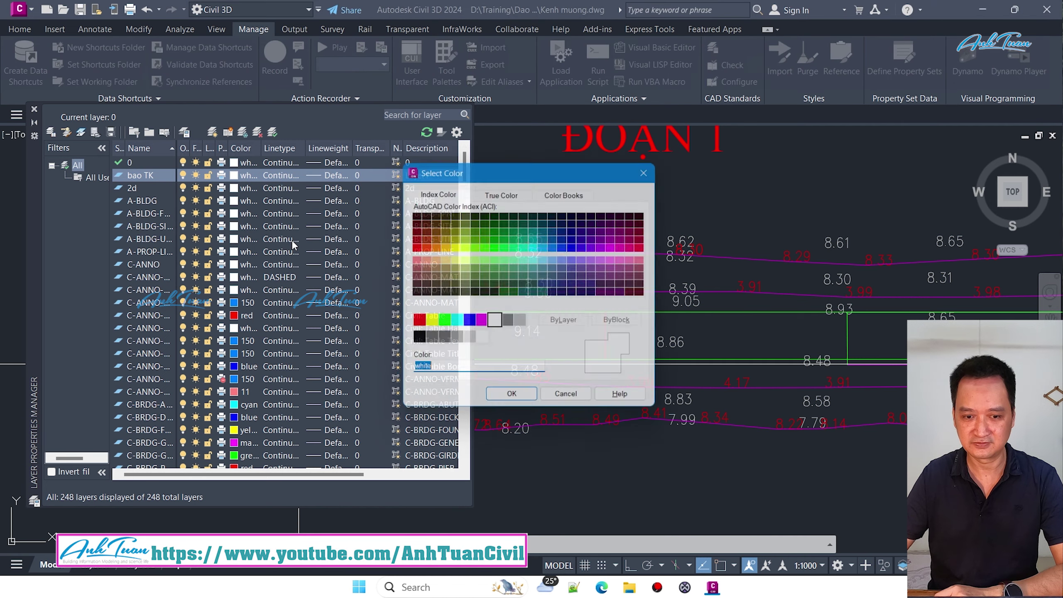
click(512, 401)
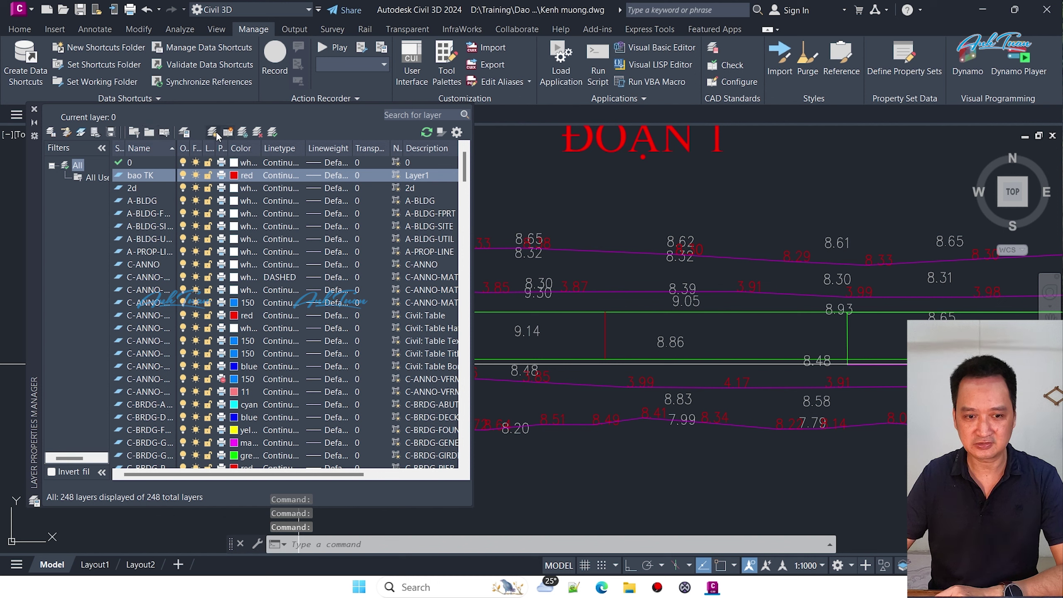
Step: Add a white 'bao ks' layer and make it current
click(215, 132)
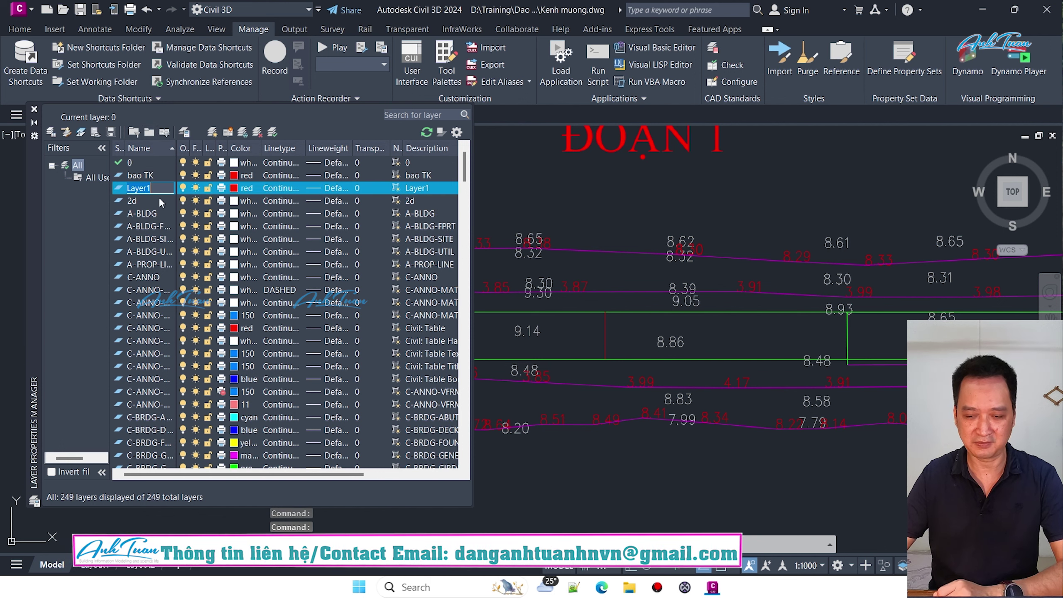
text(bao ks)
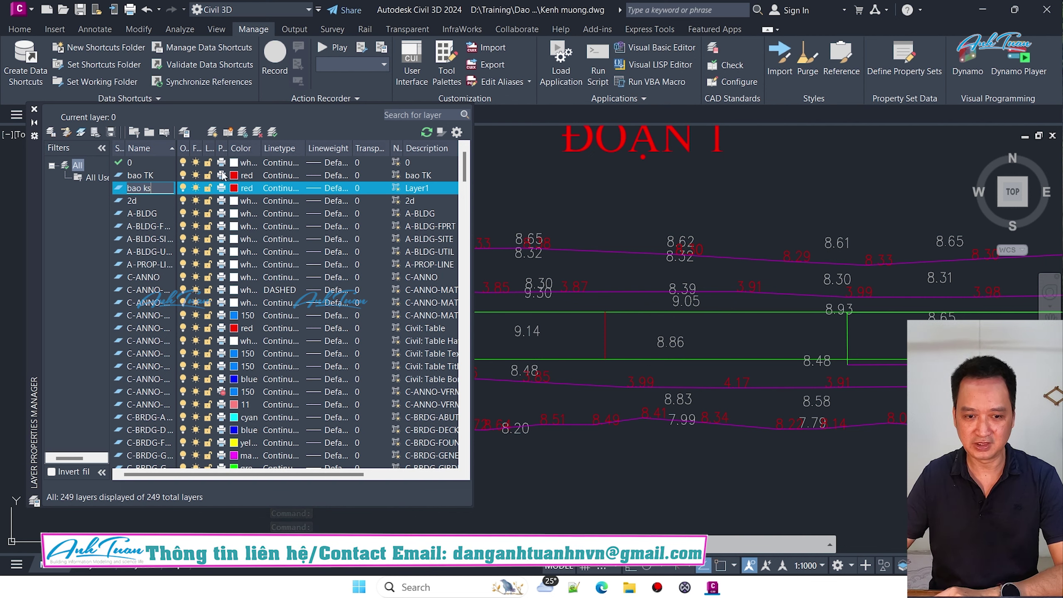
click(235, 188)
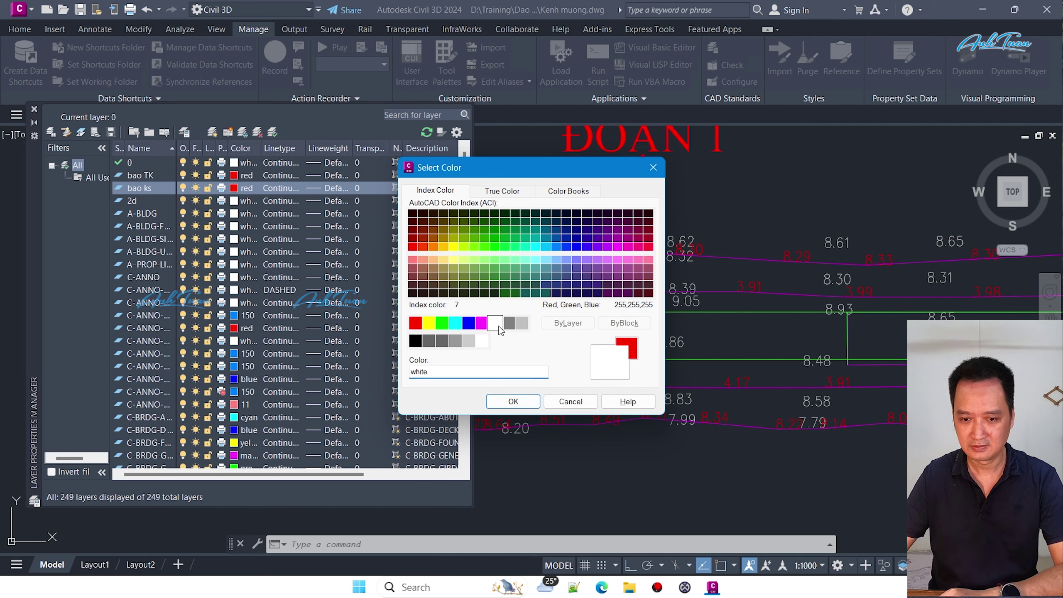
click(518, 402)
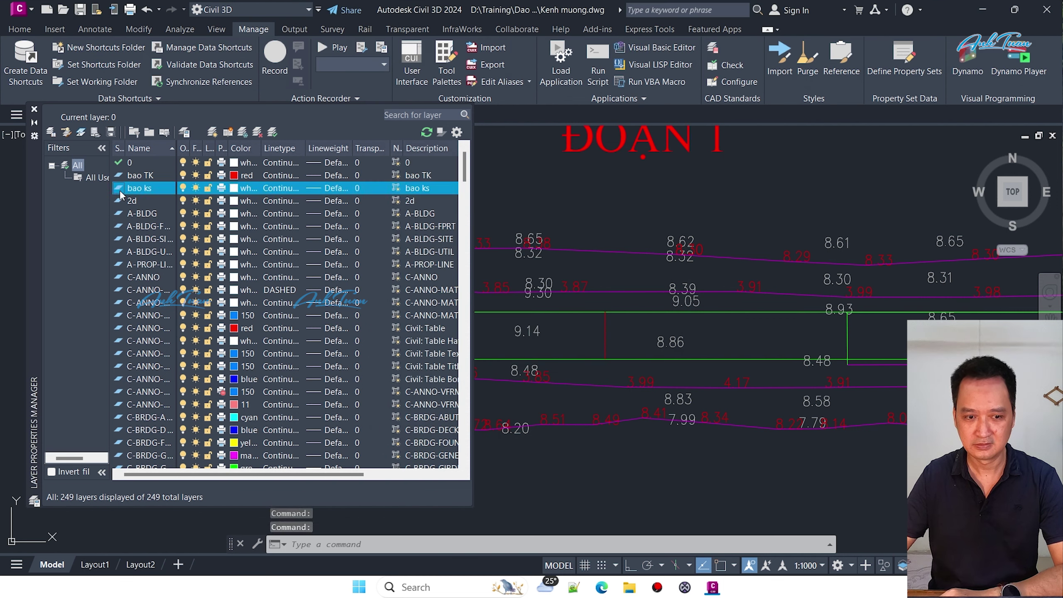
Step: Inspect the 9.46, 9.14 and 8.86 elevation labels, then clear the selection
click(34, 109)
scroll(284, 305, down, 2)
scroll(283, 305, up, 2)
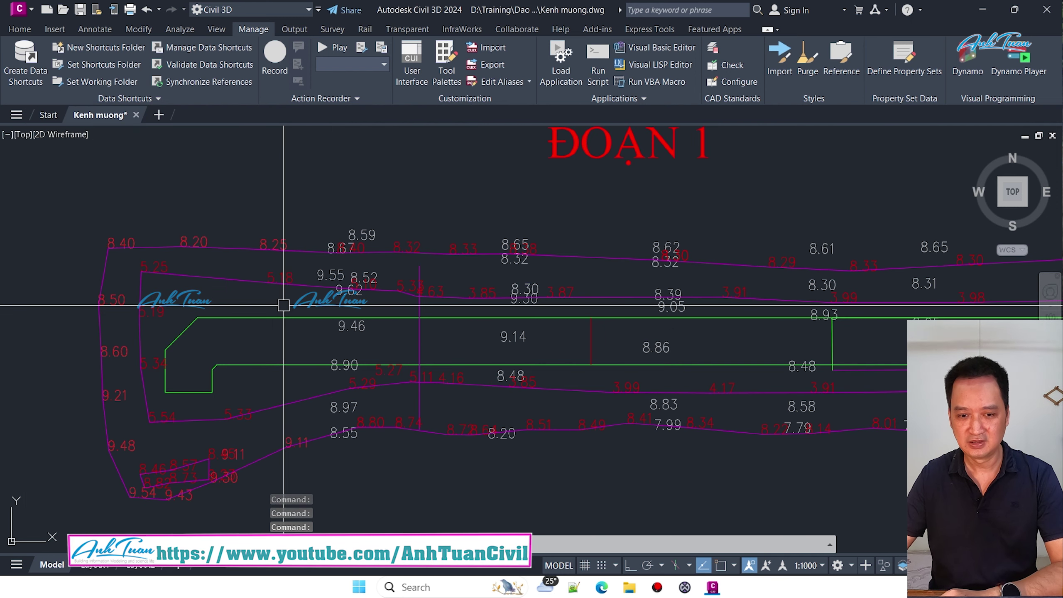
click(349, 326)
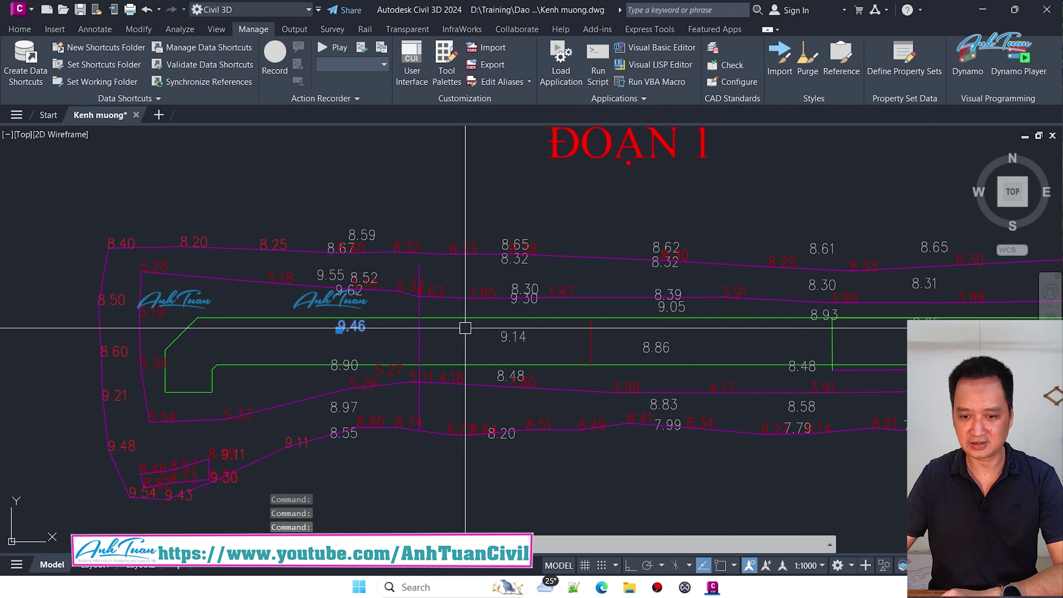
click(513, 336)
click(655, 347)
scroll(339, 339, down, 2)
scroll(339, 339, down, 2)
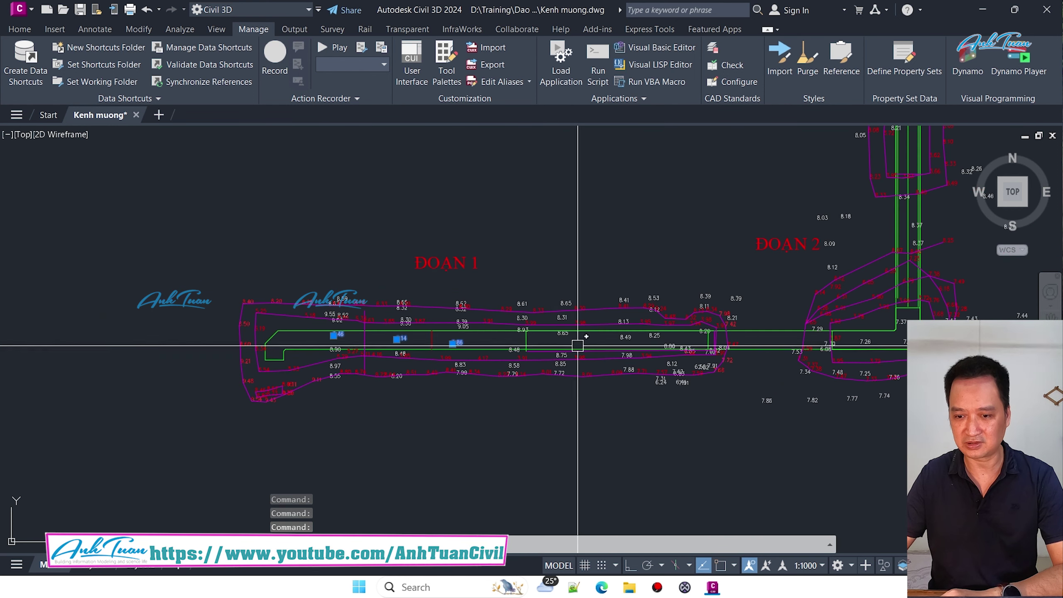
scroll(359, 328, up, 4)
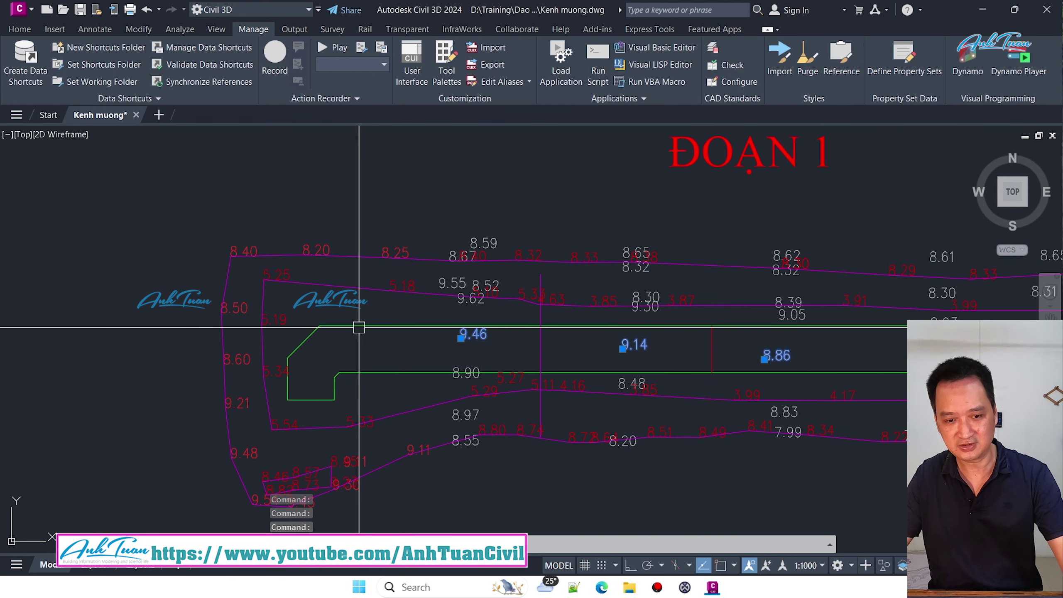
key(Escape)
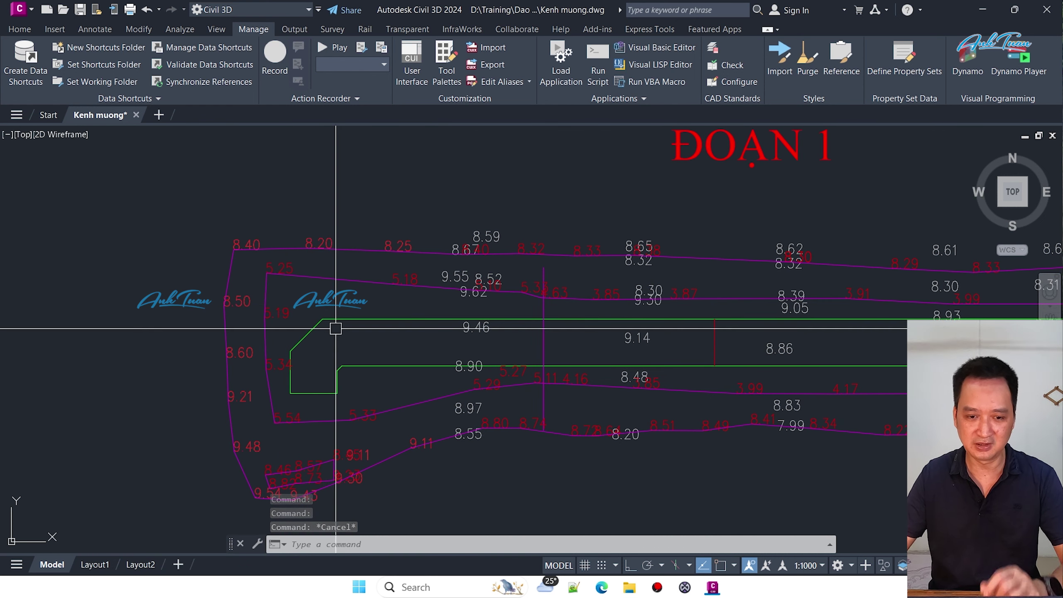
Step: Start a polyline and place boundary vertices along the top edge near 8.53 and 8.48
text(pl)
key(Return)
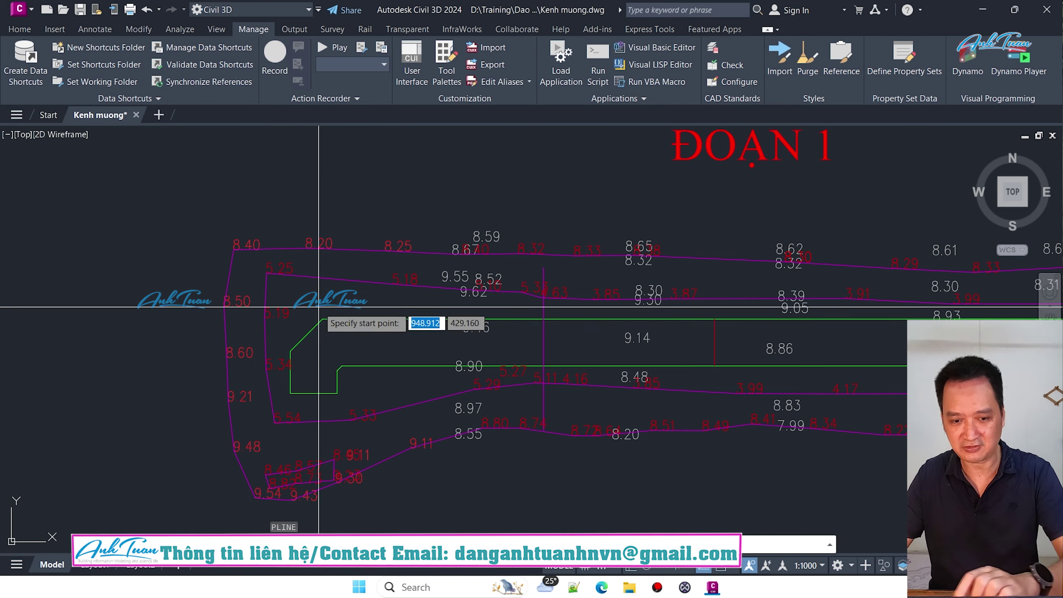
scroll(253, 297, up, 4)
scroll(245, 251, down, 4)
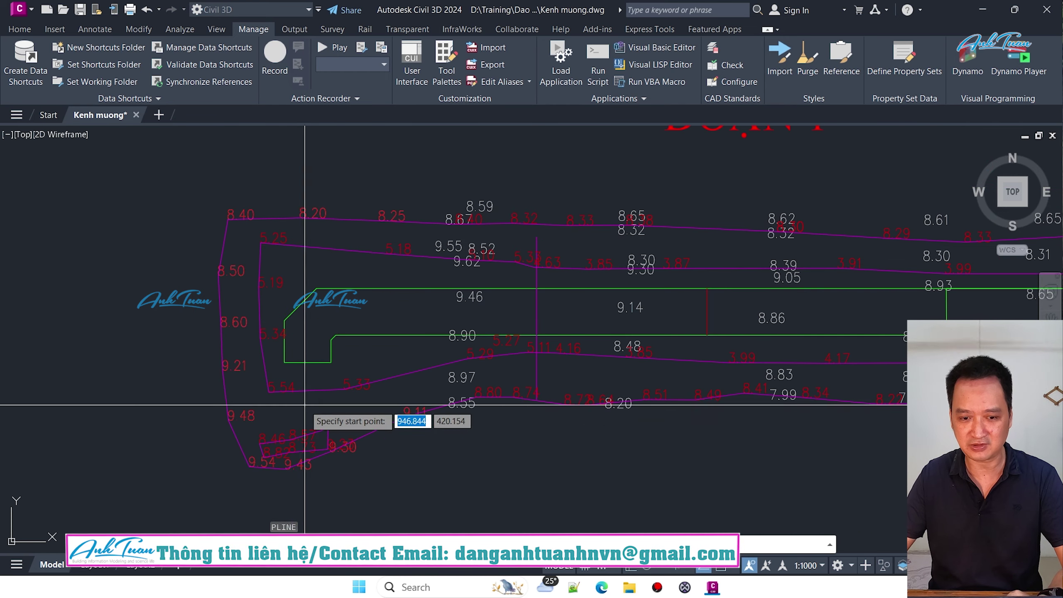
scroll(255, 241, up, 6)
scroll(251, 253, down, 4)
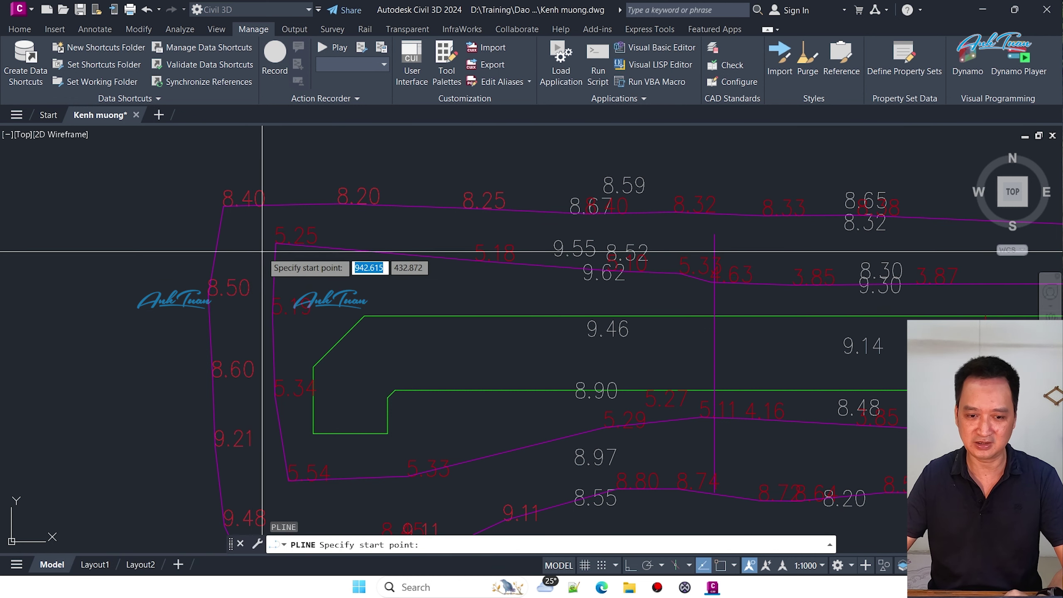
scroll(224, 225, up, 2)
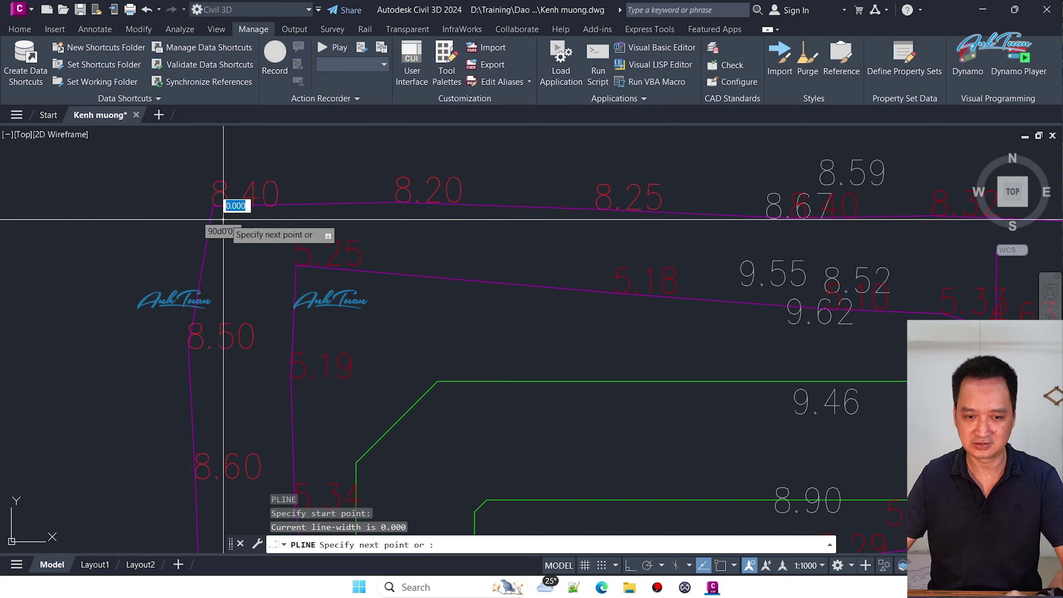
scroll(223, 218, down, 3)
scroll(323, 245, down, 2)
click(347, 243)
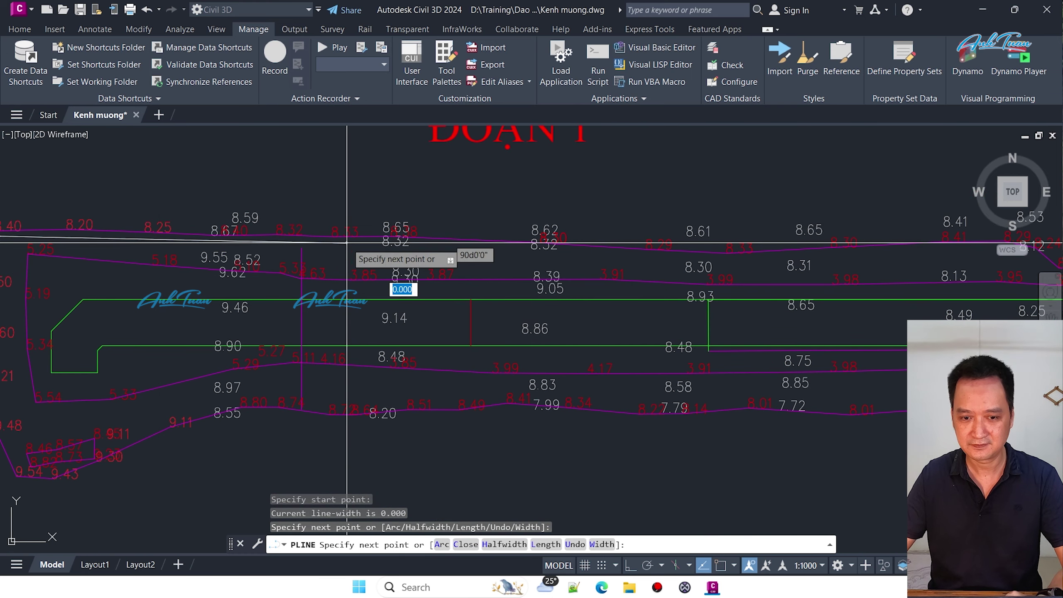
middle_drag(351, 245, 18, 260)
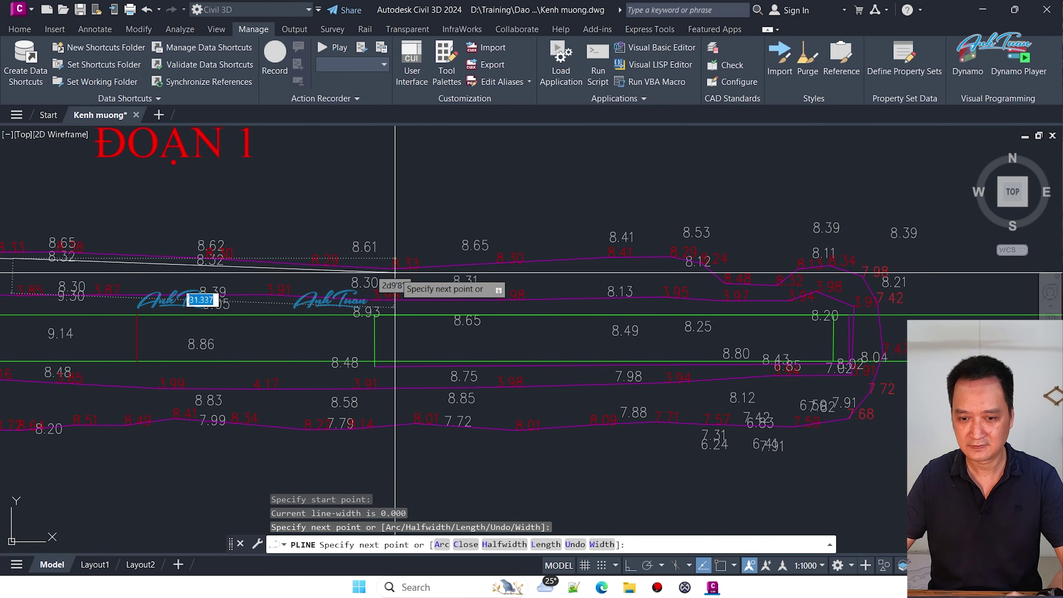
click(394, 272)
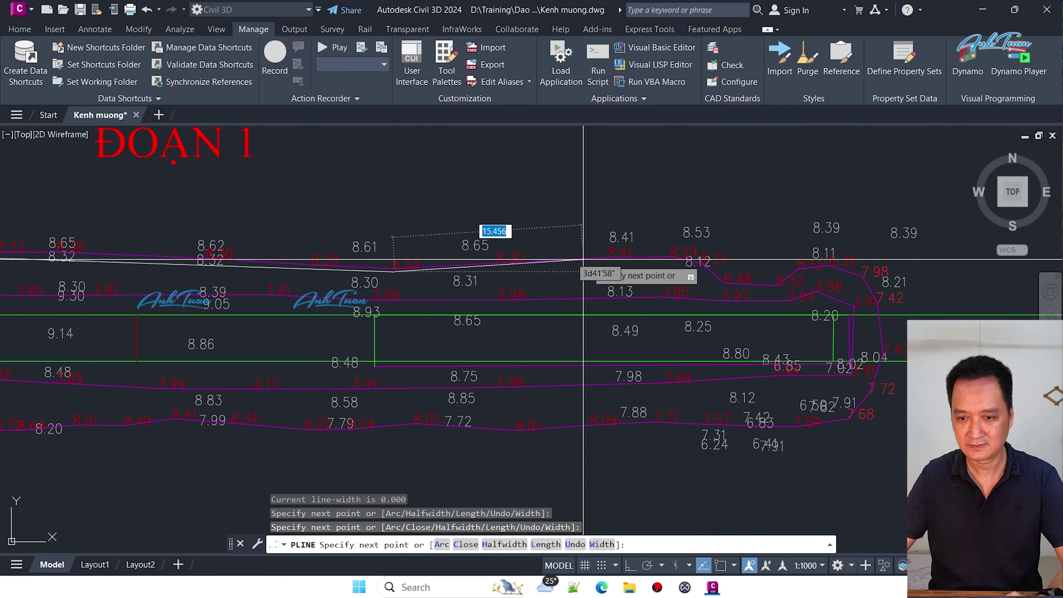
click(670, 261)
scroll(751, 301, up, 4)
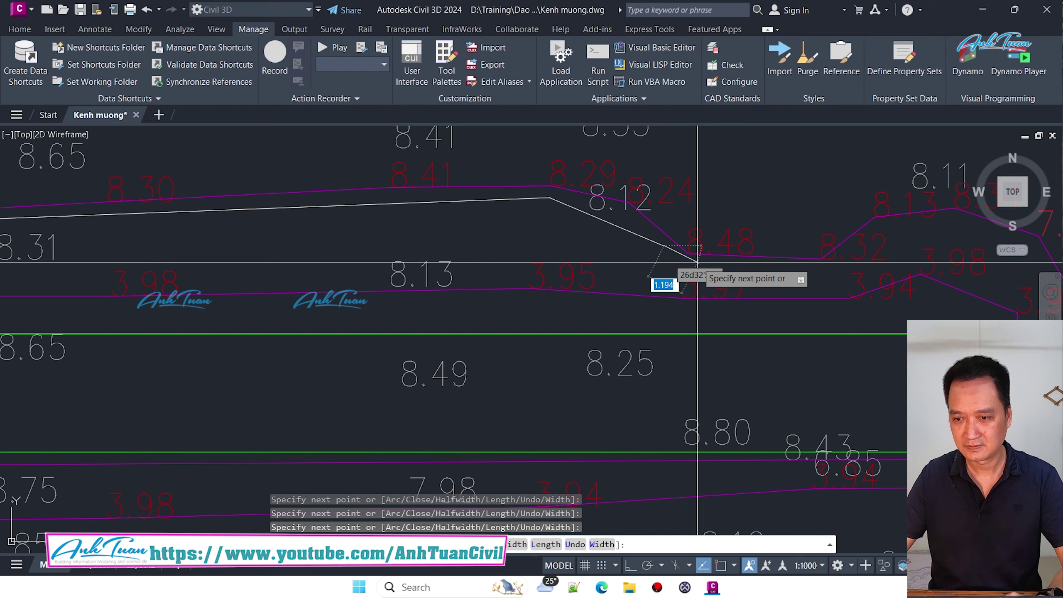
click(782, 248)
Step: Continue the boundary past 8.34 to the top-right corner and down to the bottom-right corner
middle_drag(724, 280, 688, 245)
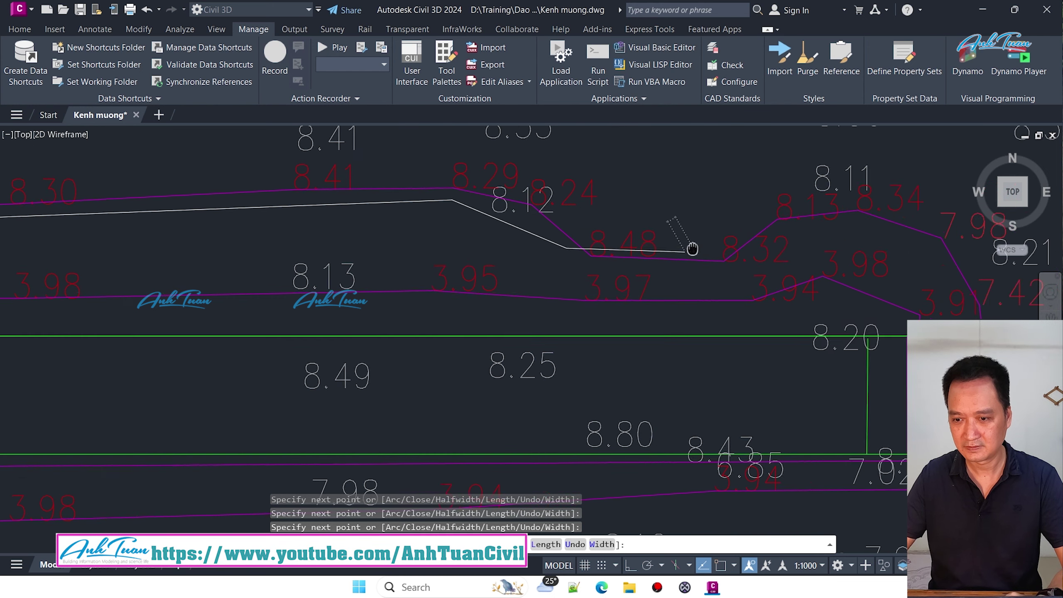
scroll(475, 214, up, 2)
click(493, 204)
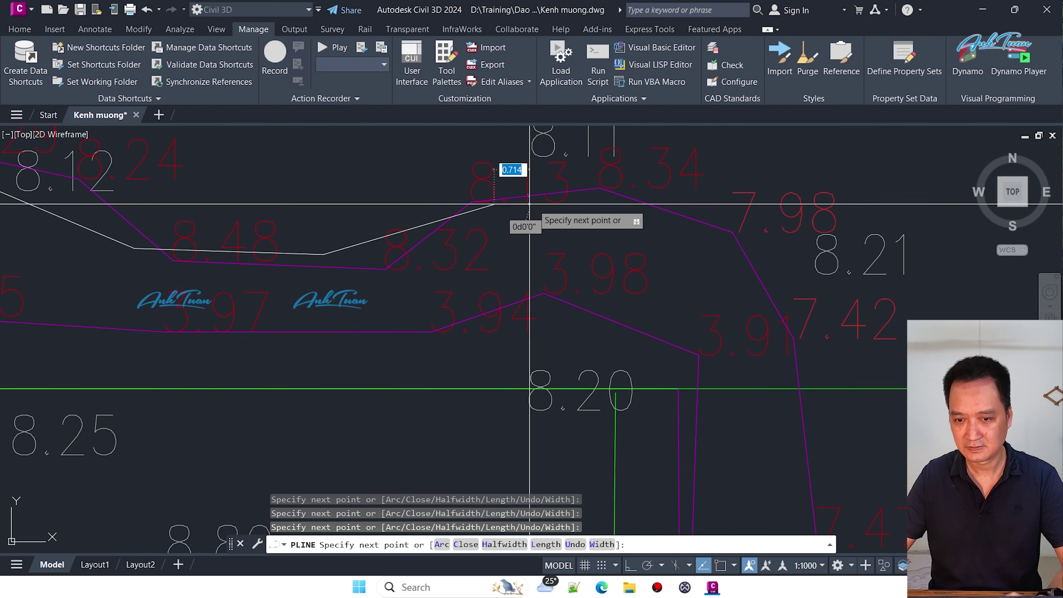
click(602, 202)
click(726, 263)
scroll(735, 261, down, 2)
middle_drag(745, 419, 732, 220)
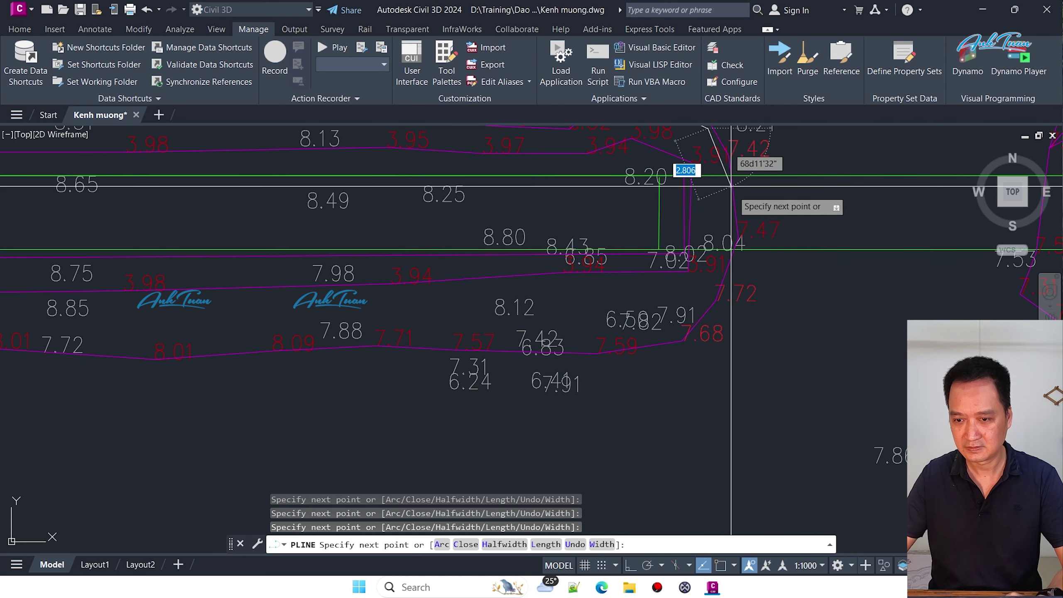
click(733, 220)
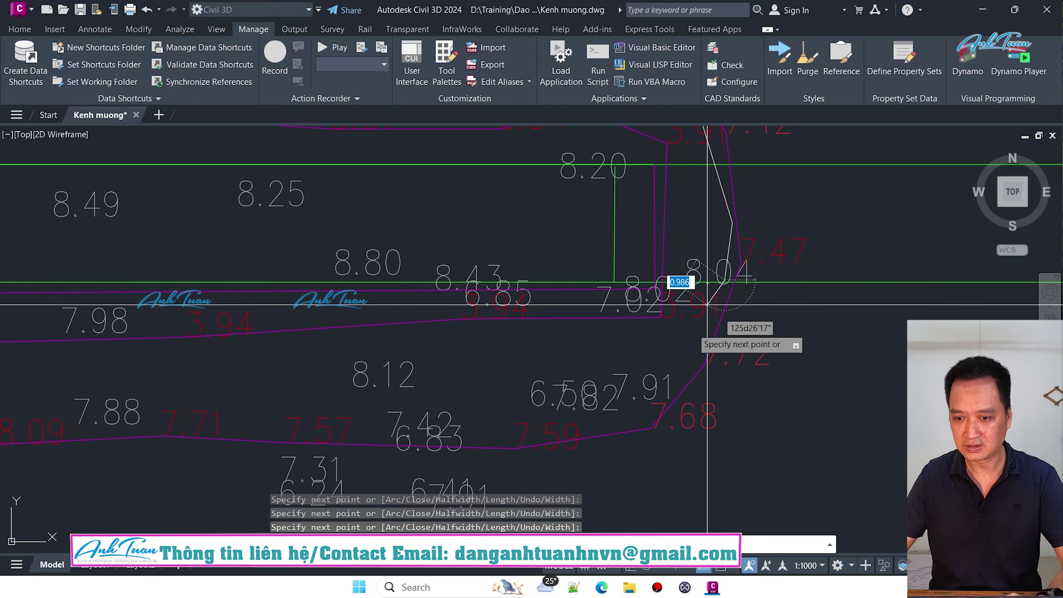
click(693, 354)
click(628, 419)
middle_drag(628, 418, 843, 324)
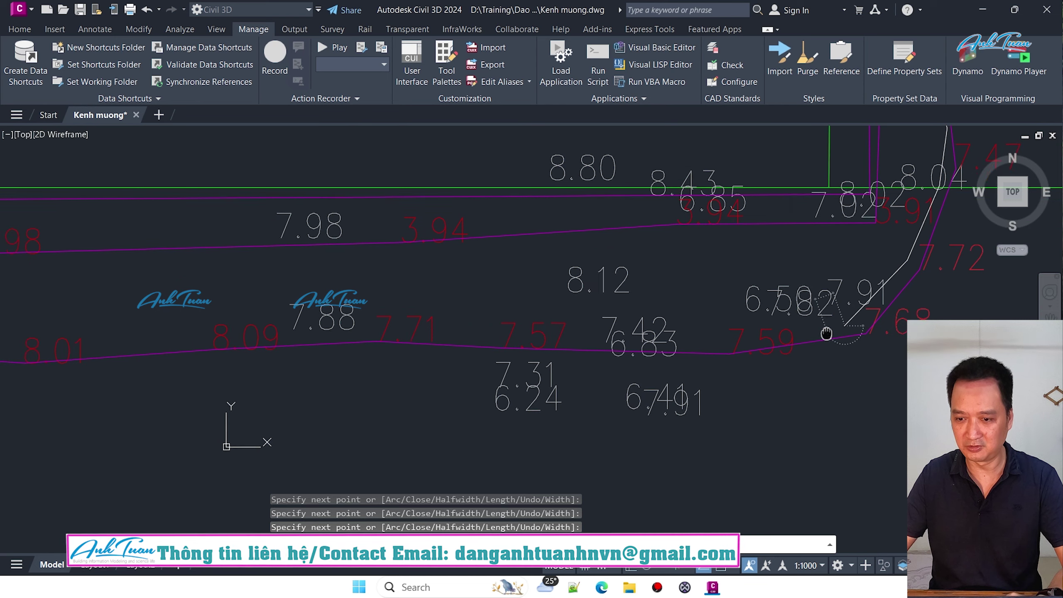
click(716, 336)
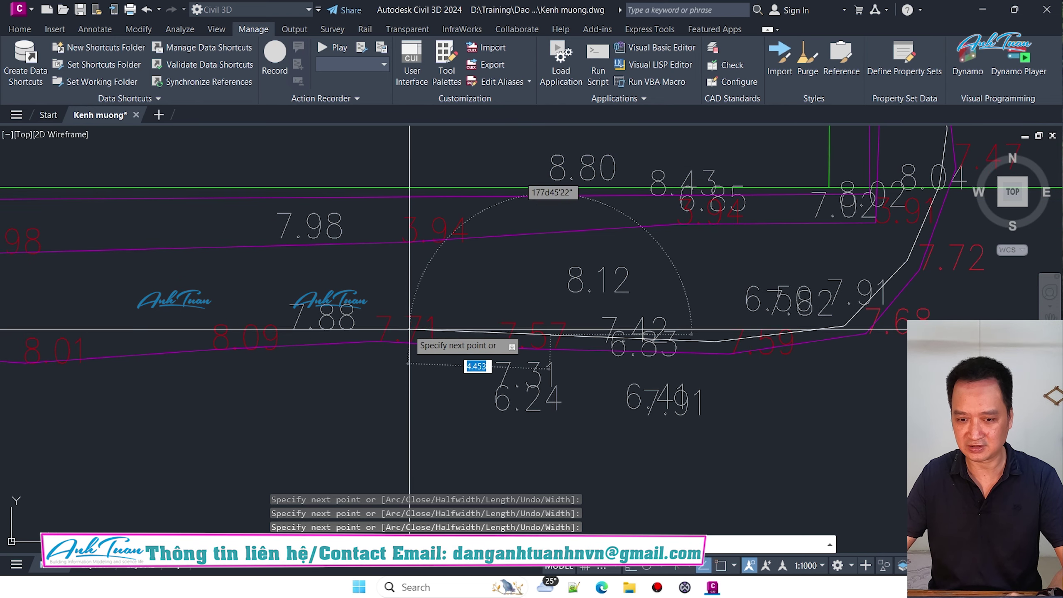
Step: Trace the bottom edge past 7.88, 7.79 and 8.20 to the 9.54 southwest corner and up the left edge
click(305, 333)
middle_drag(277, 329, 875, 327)
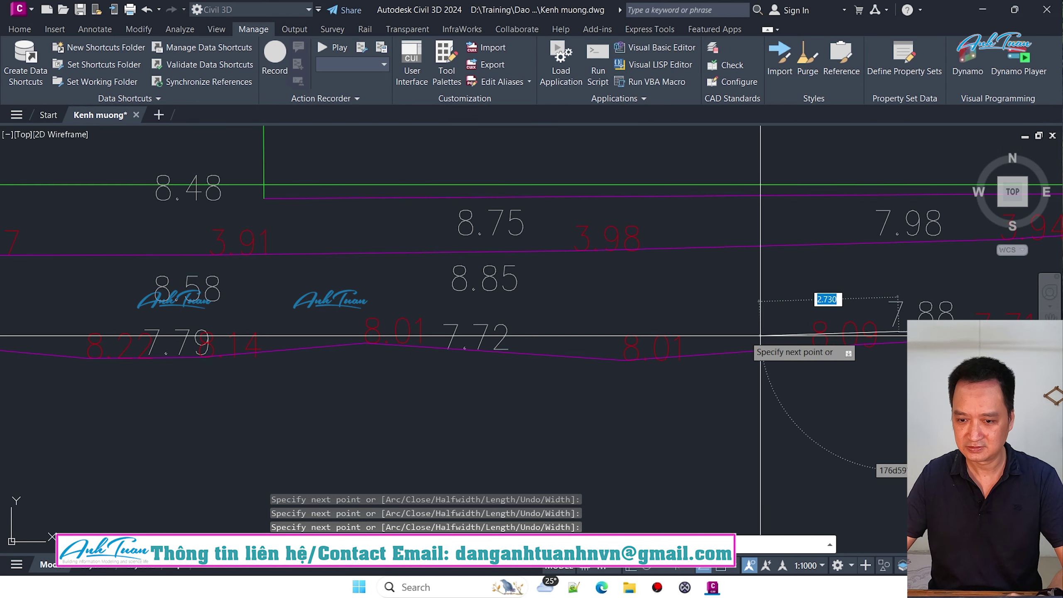
click(335, 322)
middle_drag(335, 322, 758, 322)
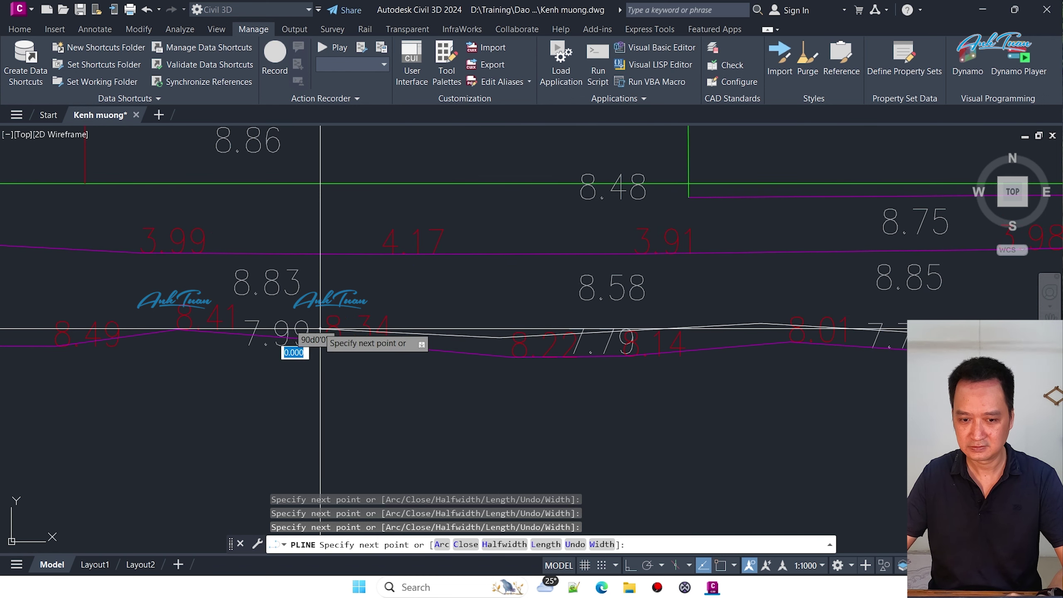
middle_drag(320, 330, 599, 328)
middle_drag(446, 326, 583, 329)
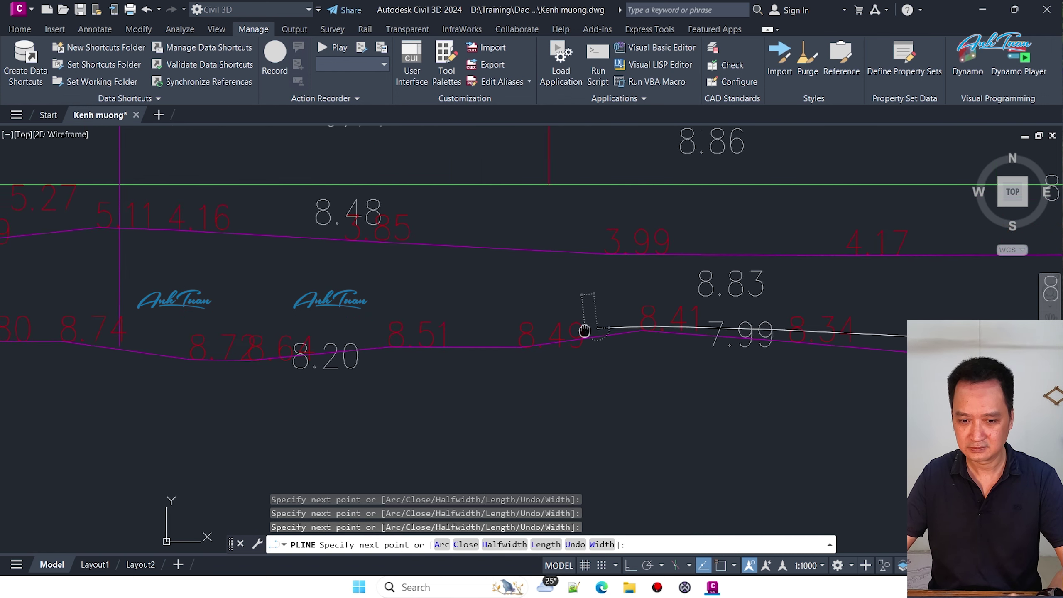
scroll(486, 325, down, 2)
scroll(390, 339, down, 2)
middle_drag(390, 338, 663, 338)
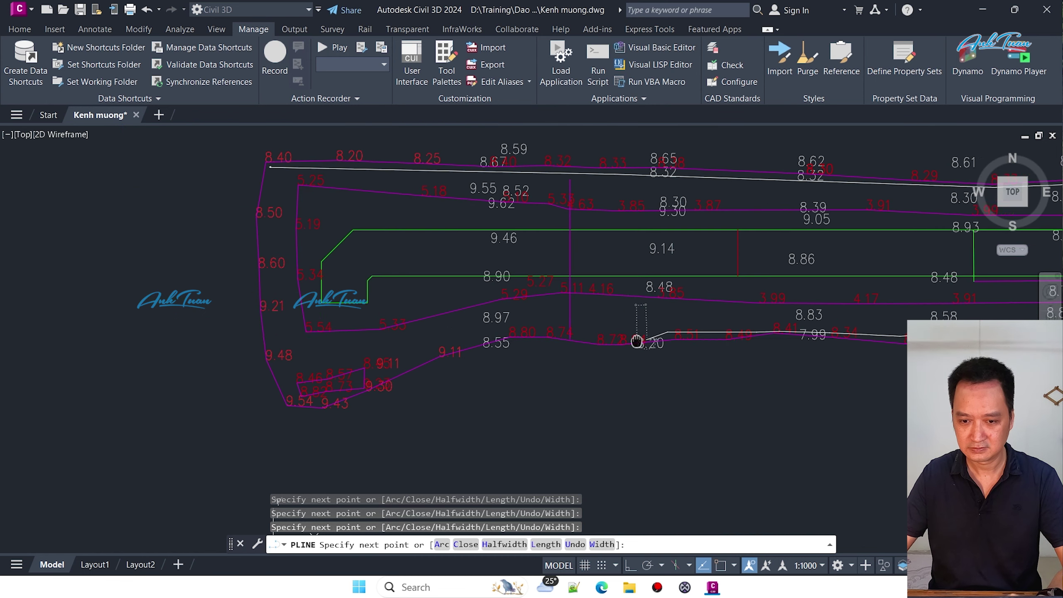
click(565, 331)
click(522, 331)
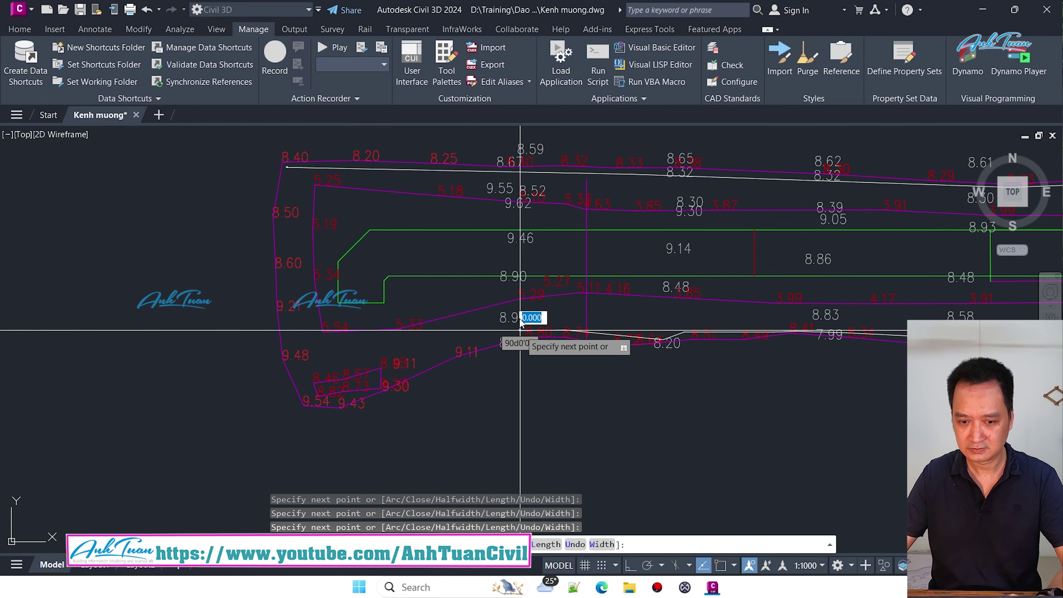
click(441, 353)
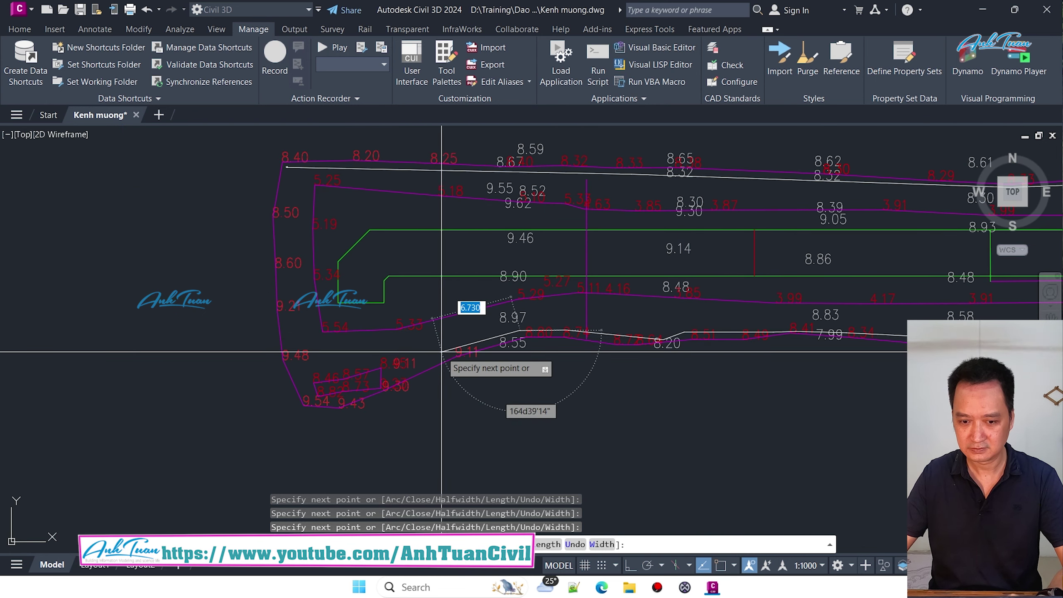
click(344, 393)
click(296, 357)
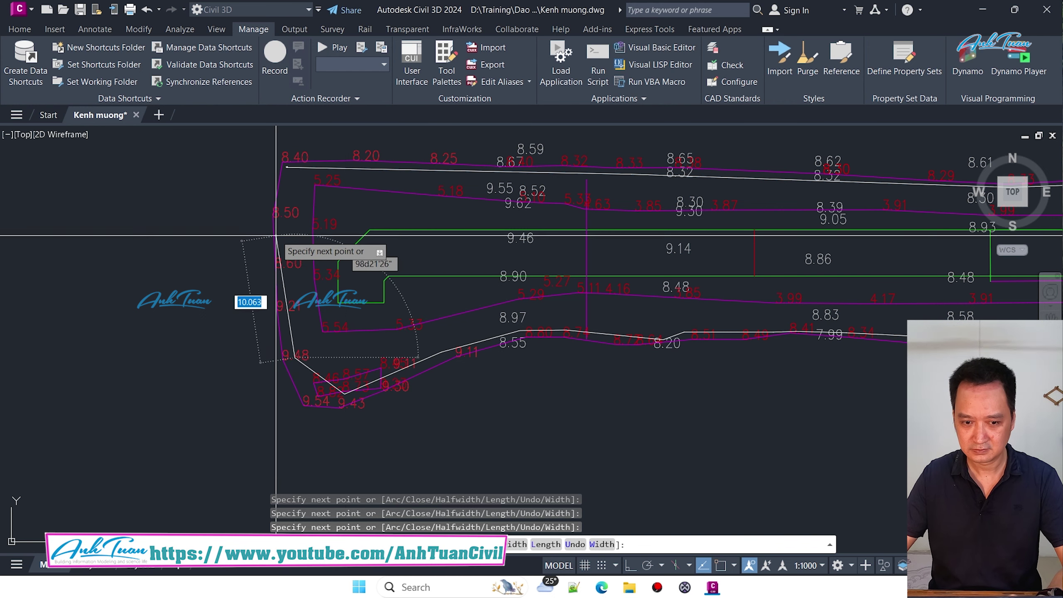
Step: Close the boundary polyline back to its start point and select it
scroll(284, 84, up, 2)
scroll(268, 236, up, 2)
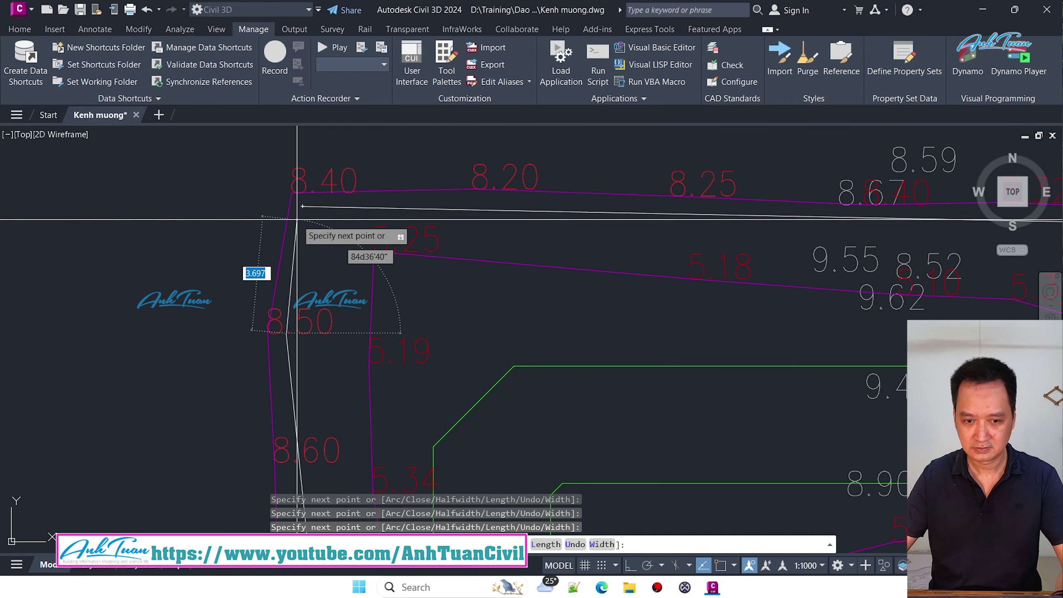
text(c)
key(Return)
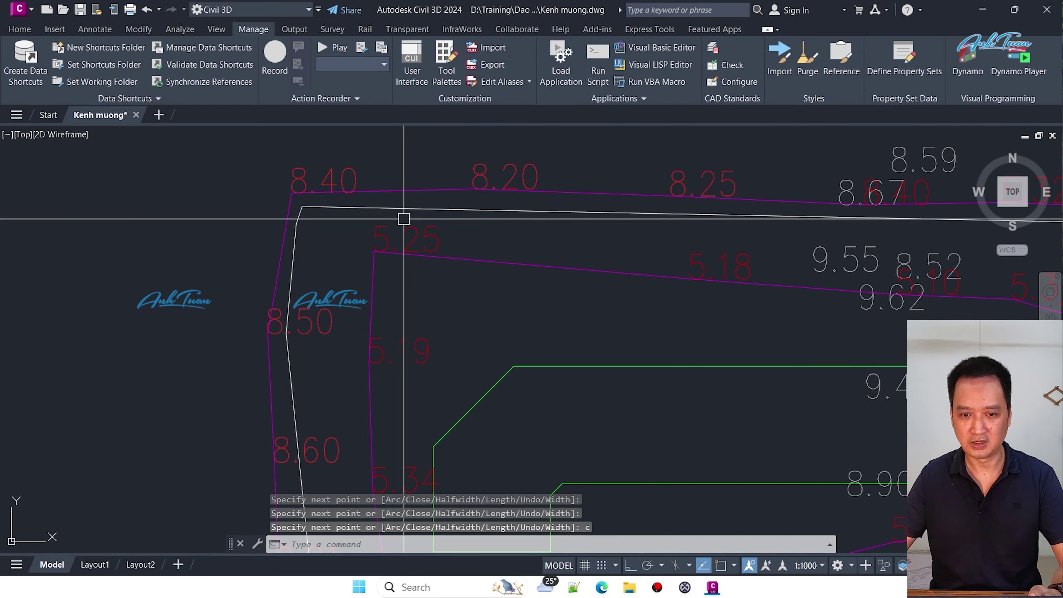
click(413, 208)
scroll(413, 208, down, 5)
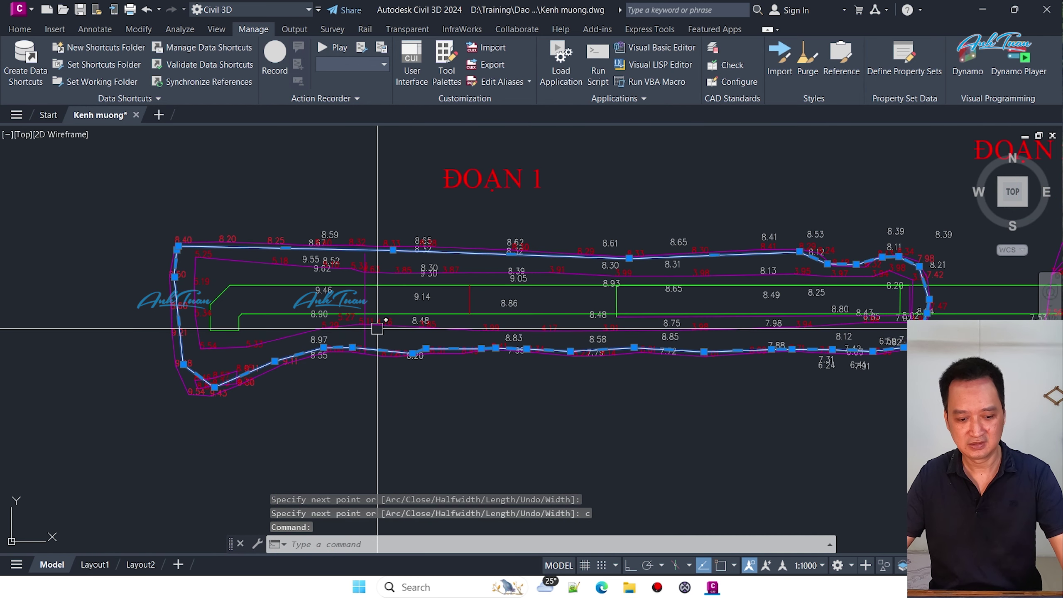
text(o)
key(Return)
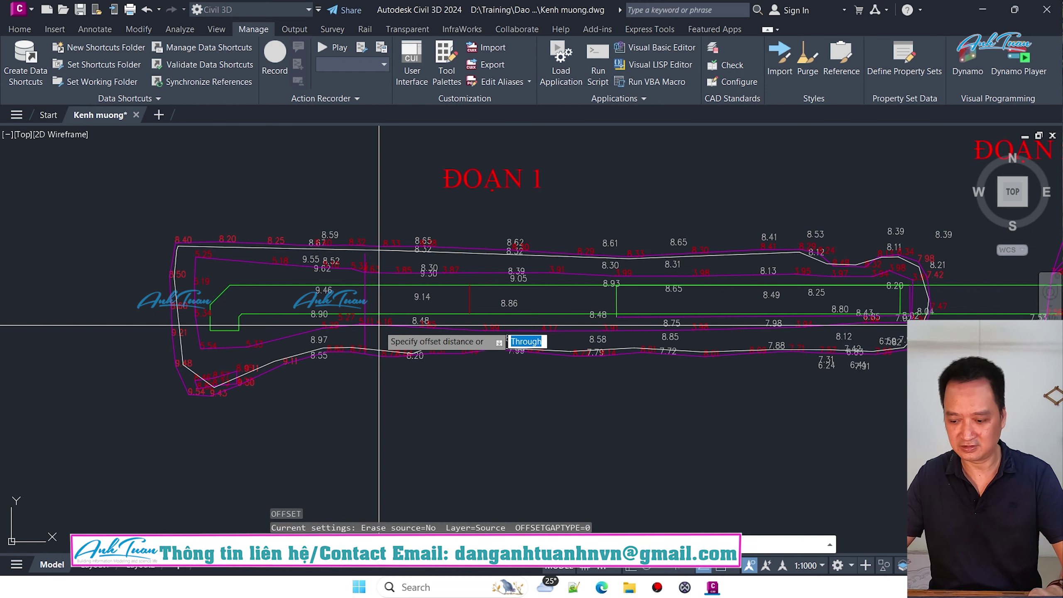
Step: Offset the ĐOẠN 1 boundary polyline by 0.5
text(0.5)
key(Return)
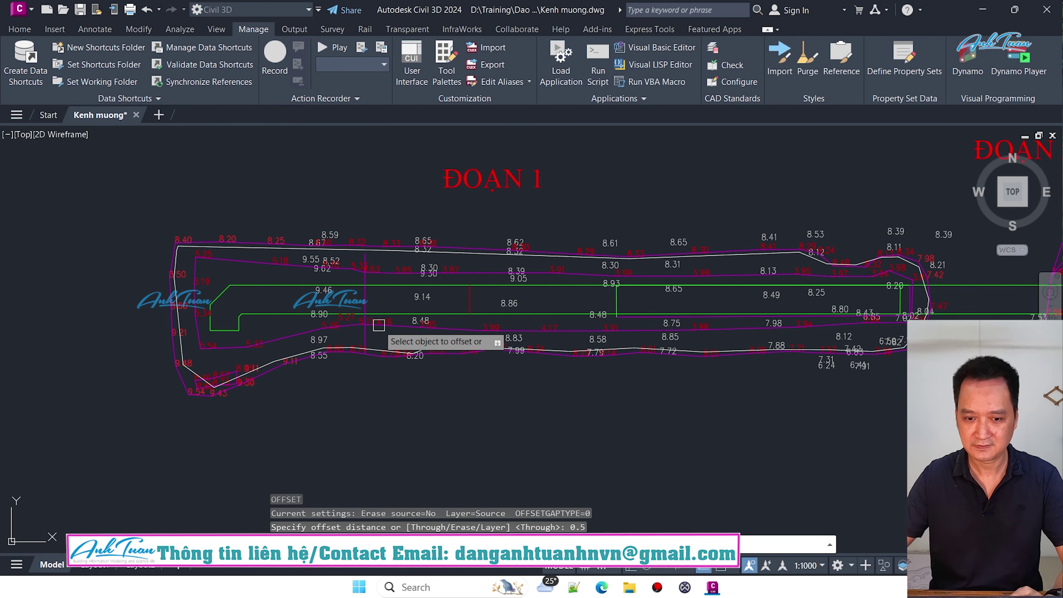
scroll(263, 258, up, 6)
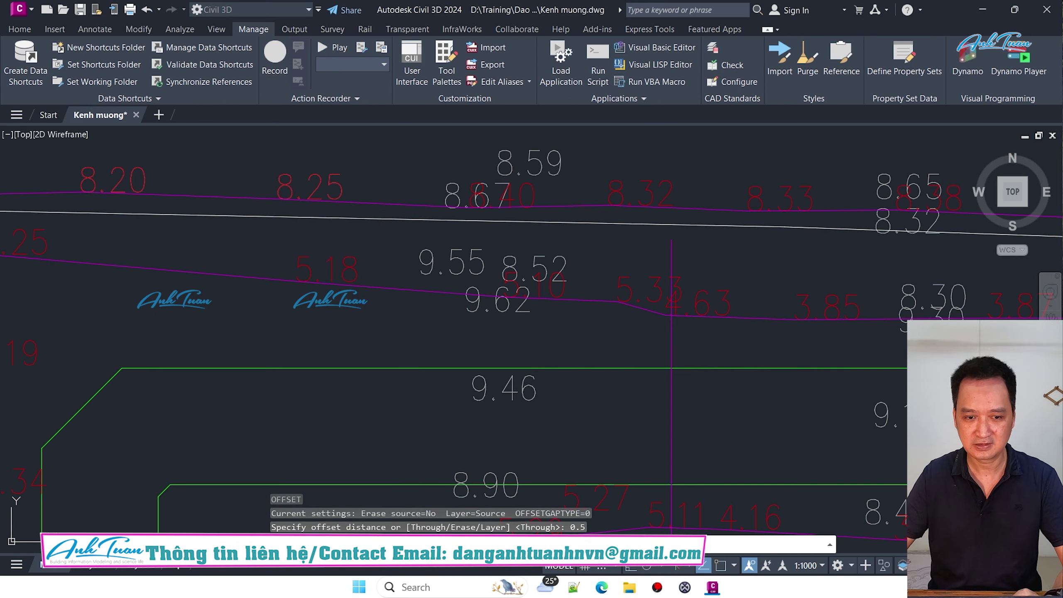
click(211, 216)
key(Escape)
key(Escape)
Step: Move the offset boundary onto layer bao TK, then clear selection and pan to the canal
click(250, 230)
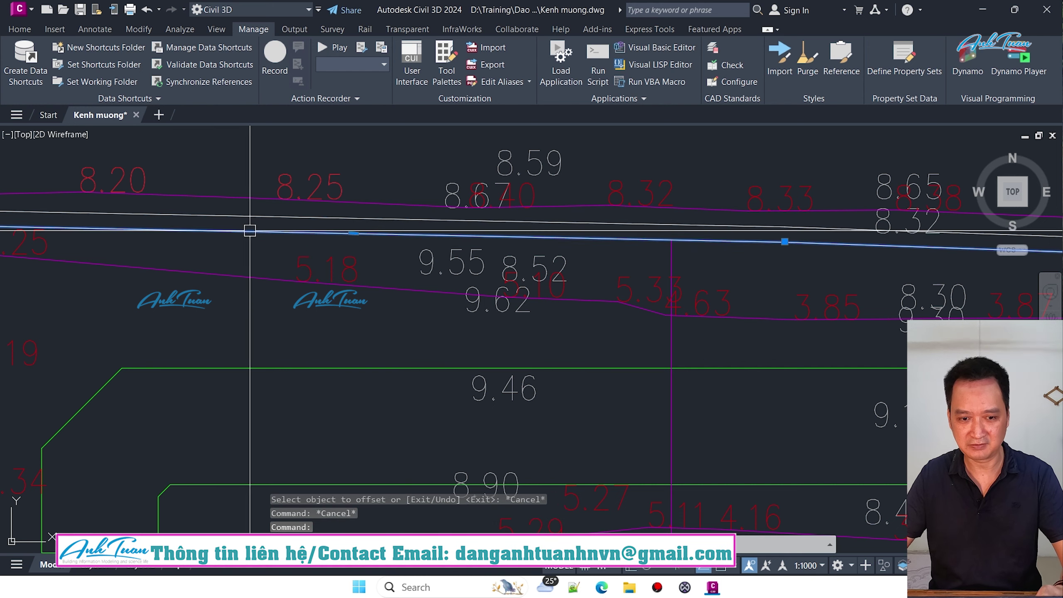
text(m)
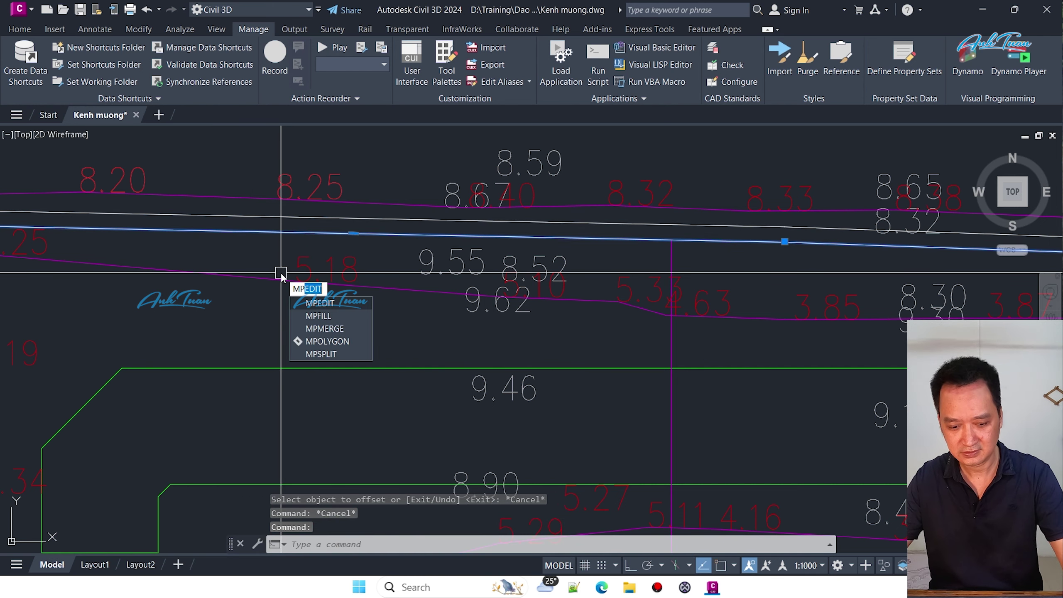
key(Escape)
key(Return)
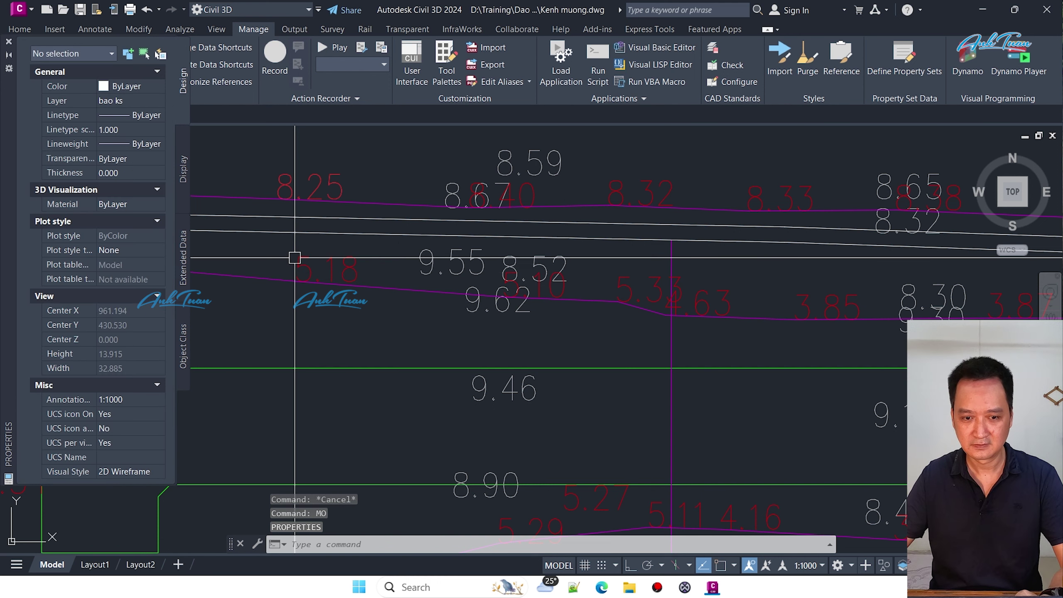
click(281, 233)
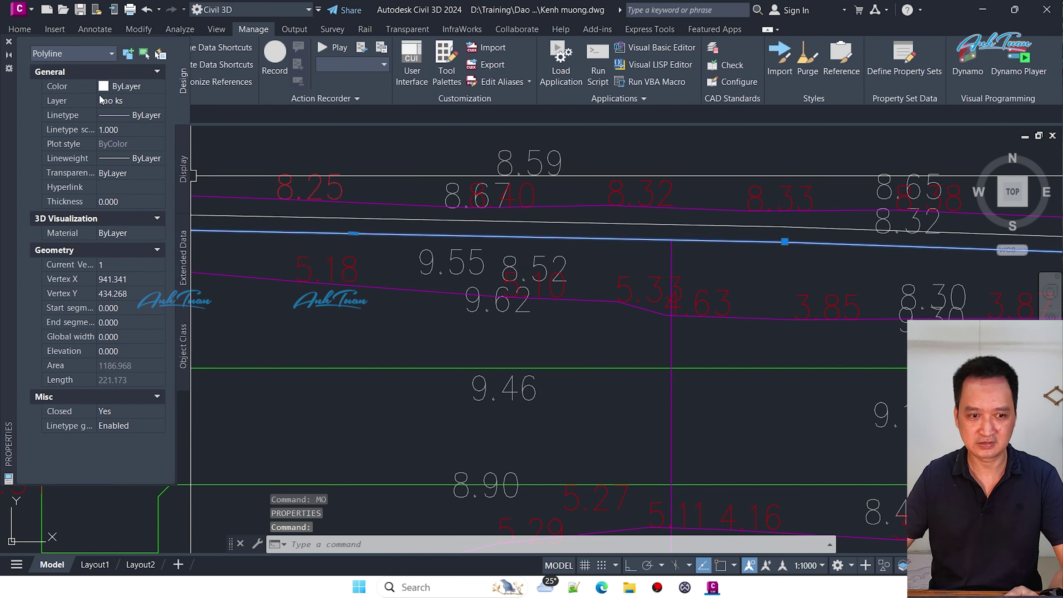
click(134, 101)
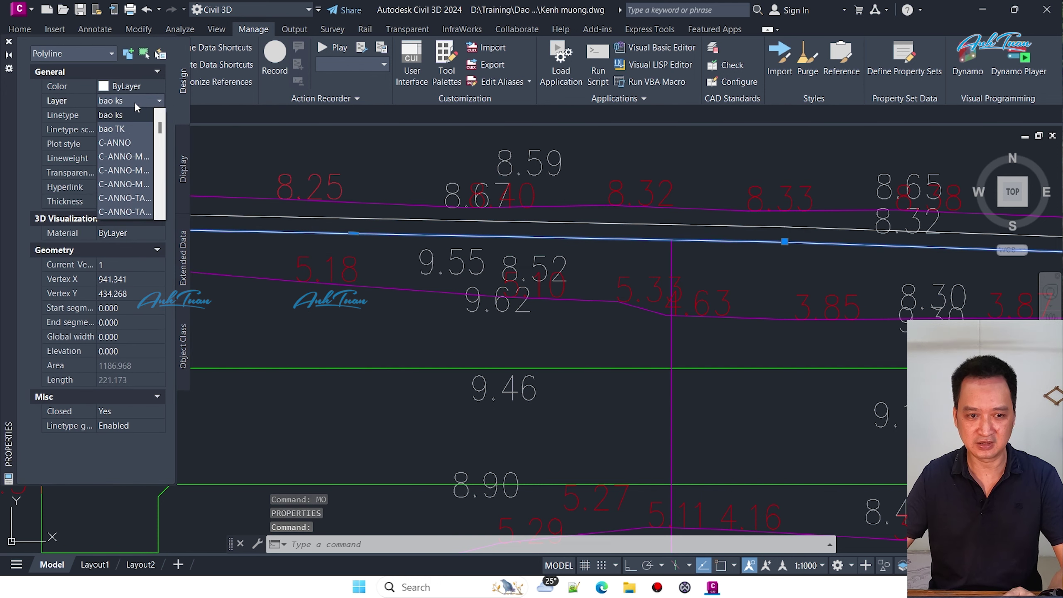
click(125, 129)
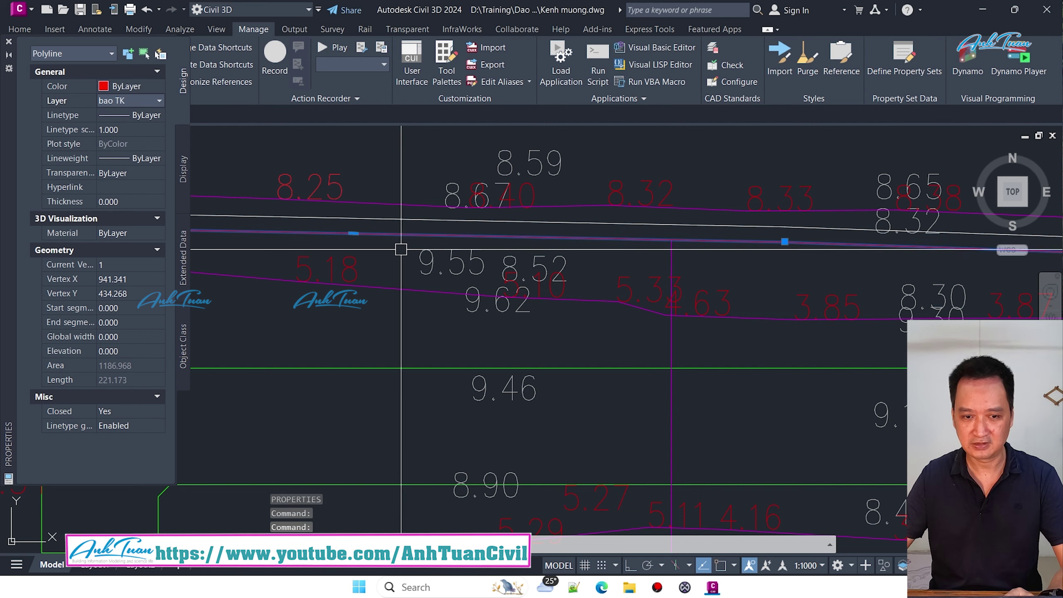
click(8, 43)
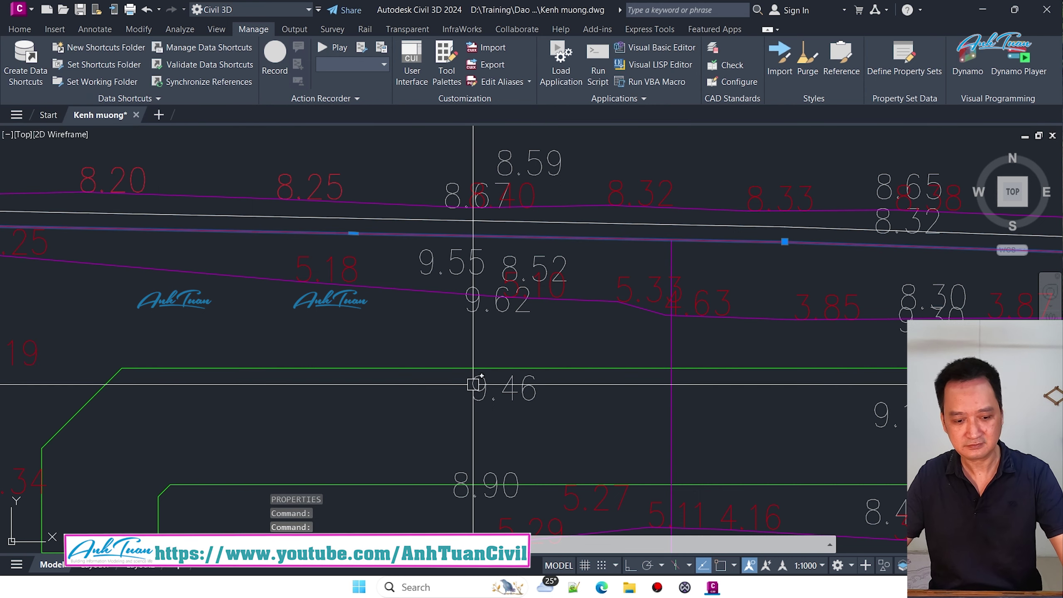
key(Escape)
key(Escape)
scroll(502, 378, down, 4)
middle_drag(503, 378, 398, 293)
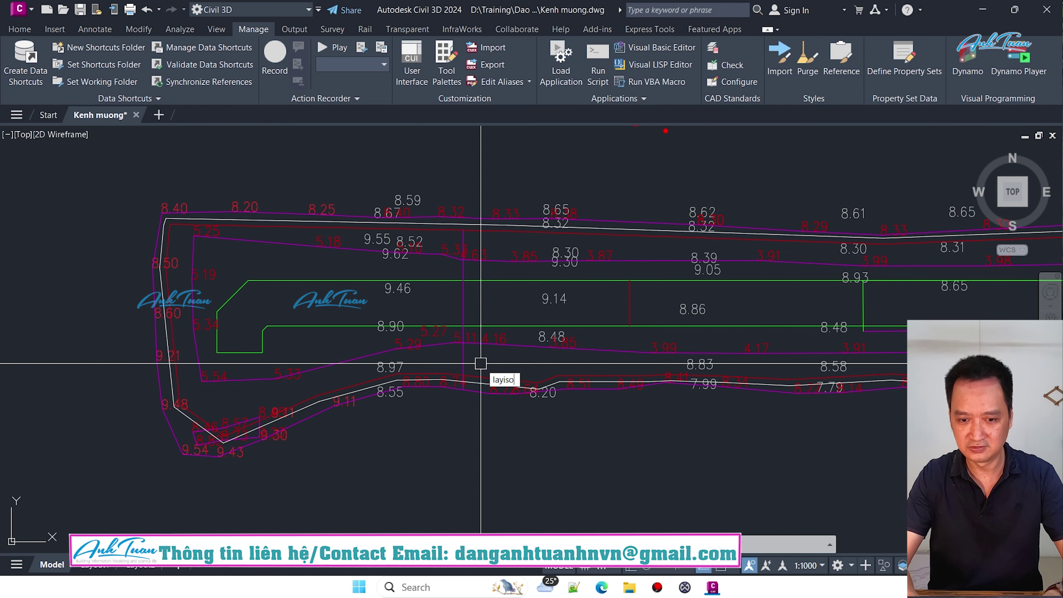
Step: Isolate the spot-height text and boundary outline layers with LAYISO
text(layiso)
key(Return)
scroll(425, 323, up, 2)
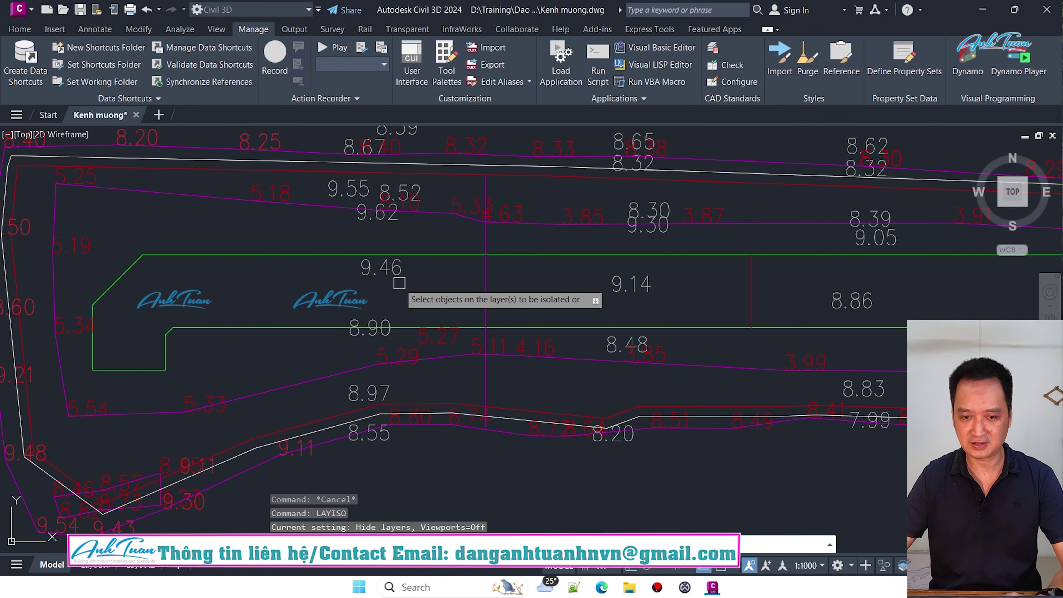
click(389, 267)
click(441, 165)
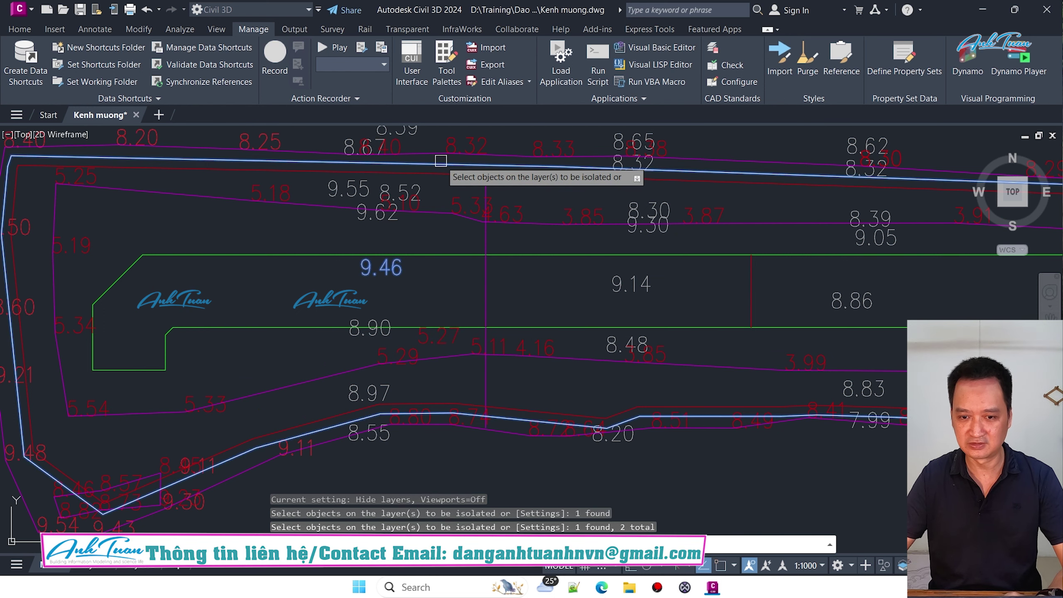
click(652, 280)
key(Return)
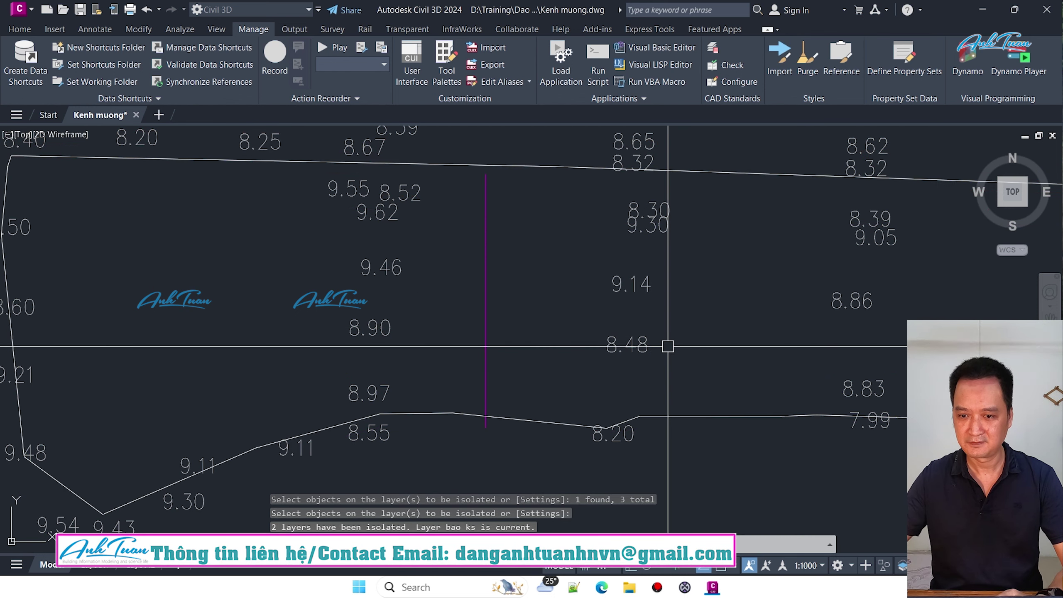
scroll(545, 237, down, 5)
middle_drag(614, 257, 562, 310)
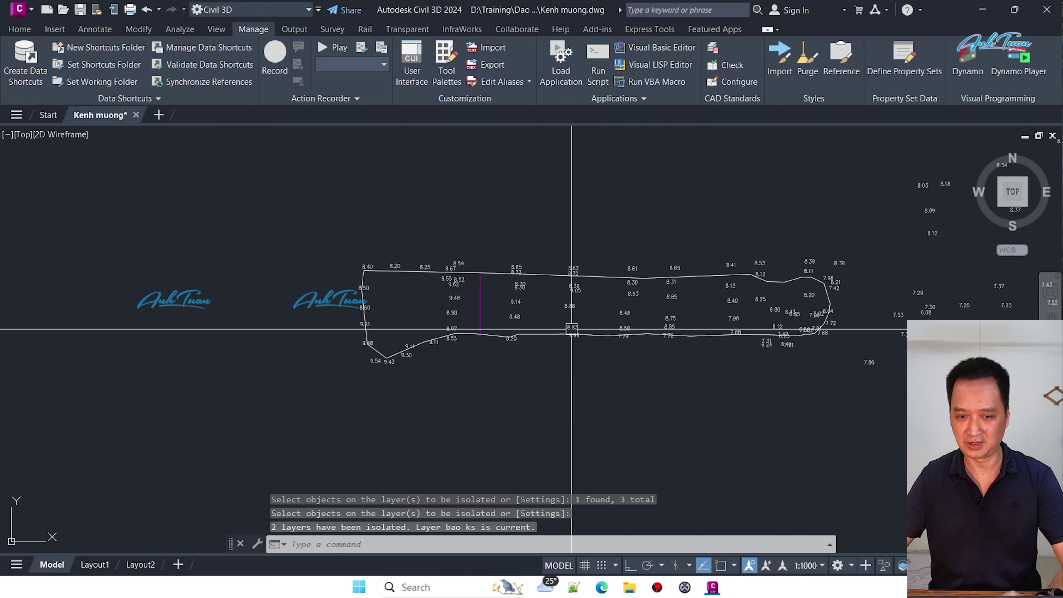
Step: Open the Toolspace object tree from the Home tab
scroll(443, 312, up, 2)
click(19, 29)
click(23, 63)
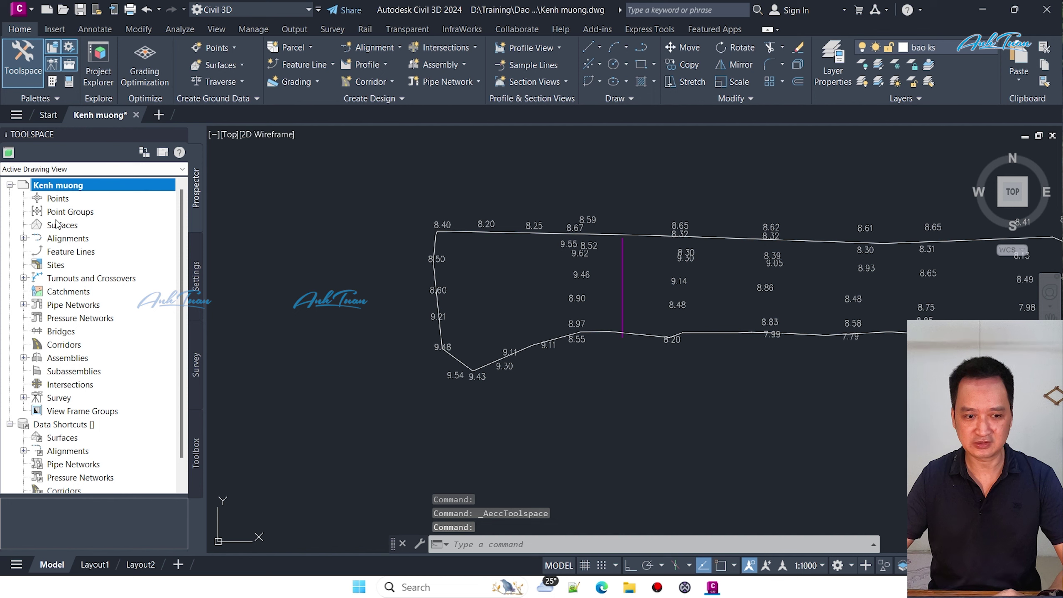
Step: Create TIN surface KS and expand its Definition branch in Prospector
right_click(69, 232)
click(83, 231)
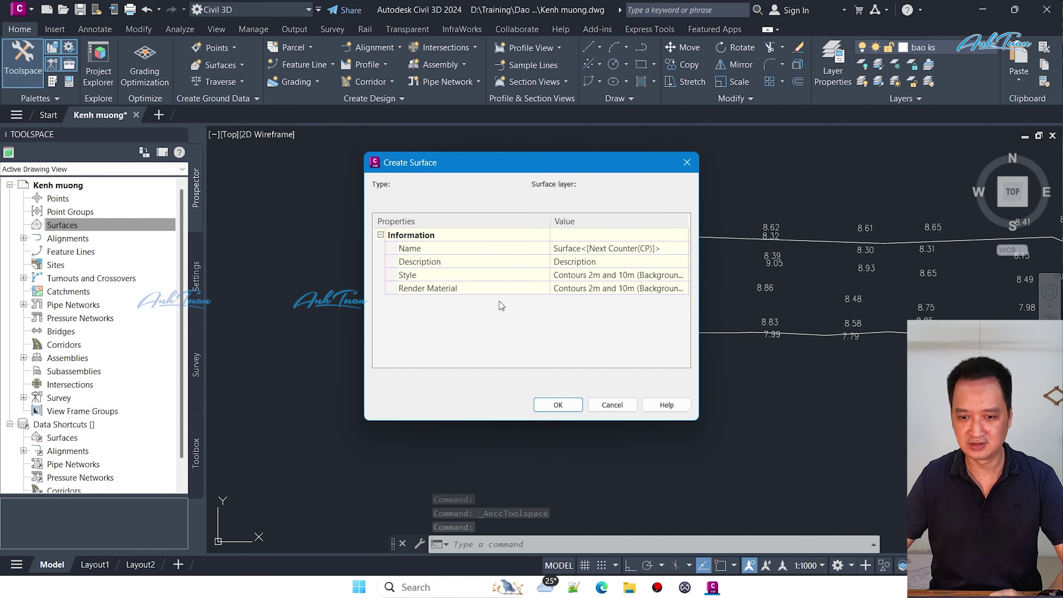
click(596, 248)
text(KS)
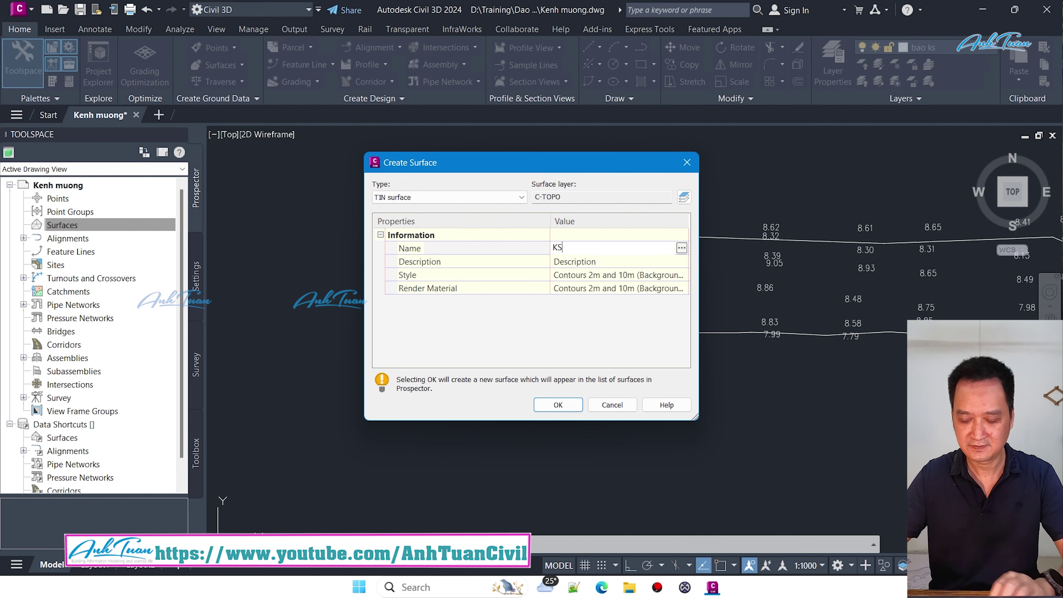
click(558, 405)
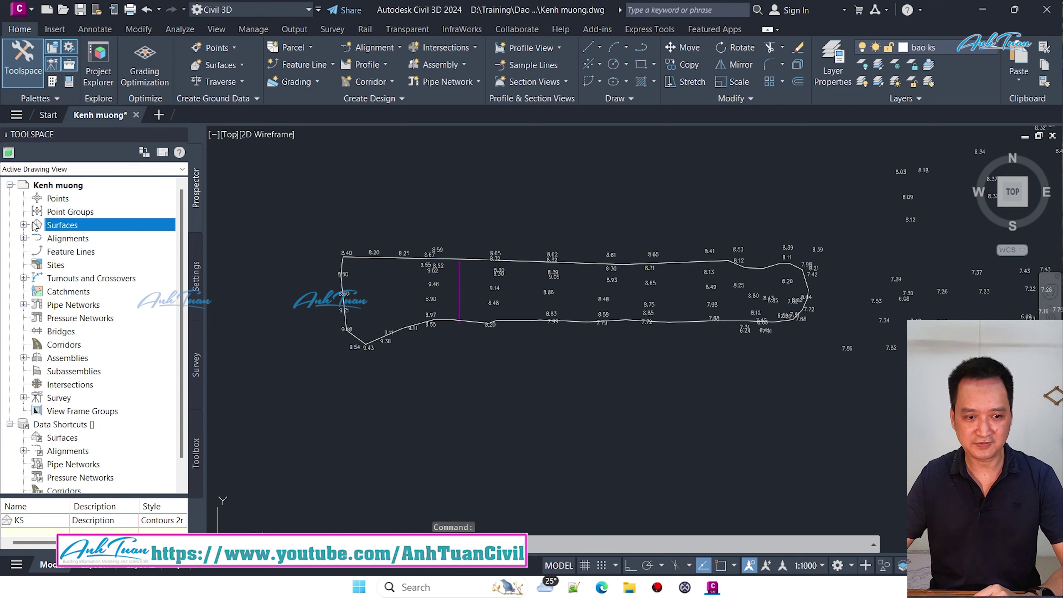
click(23, 225)
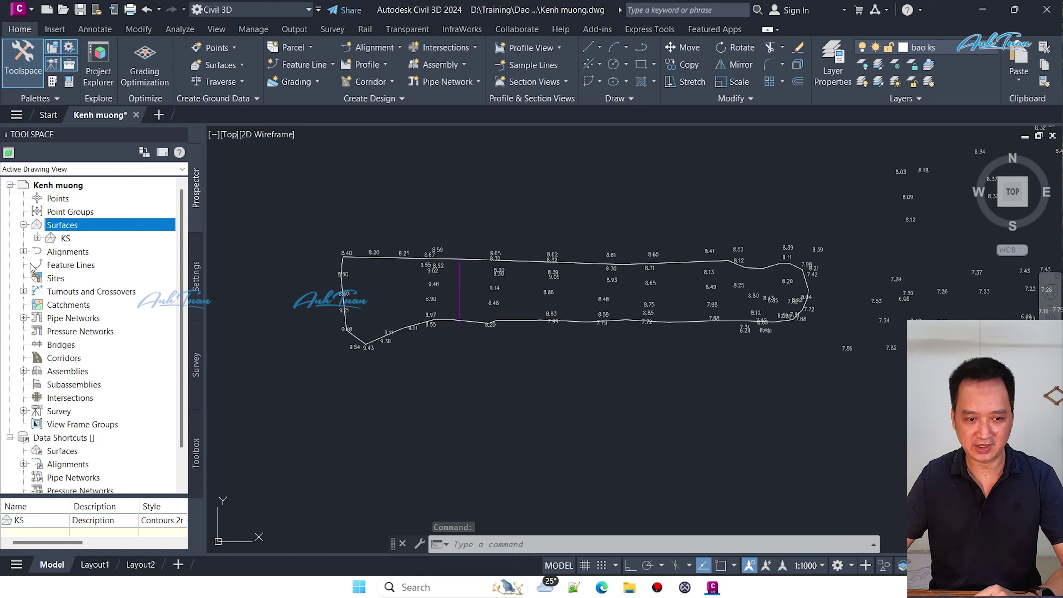
click(38, 238)
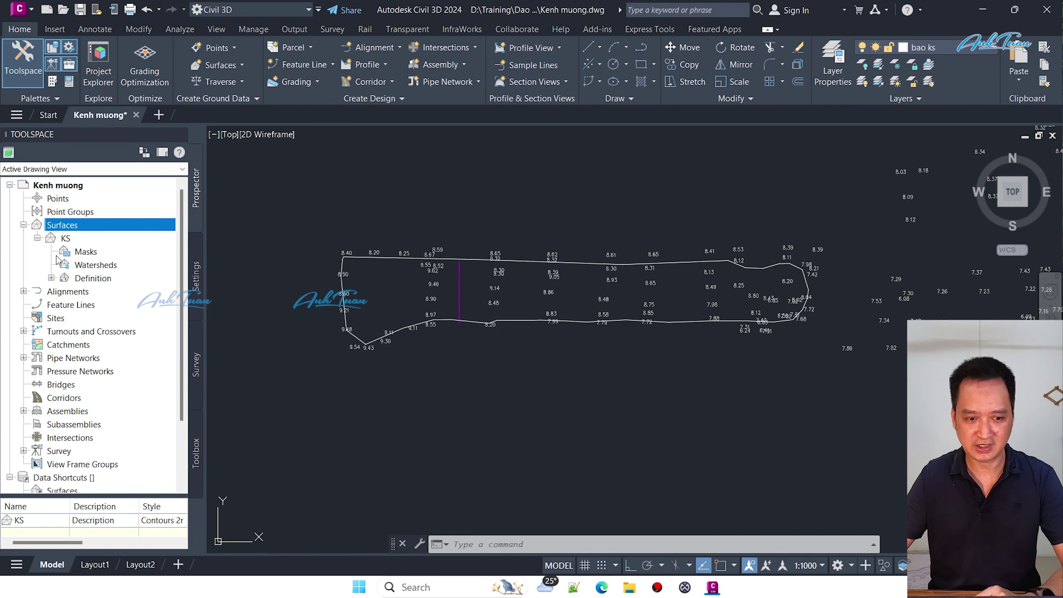
click(51, 278)
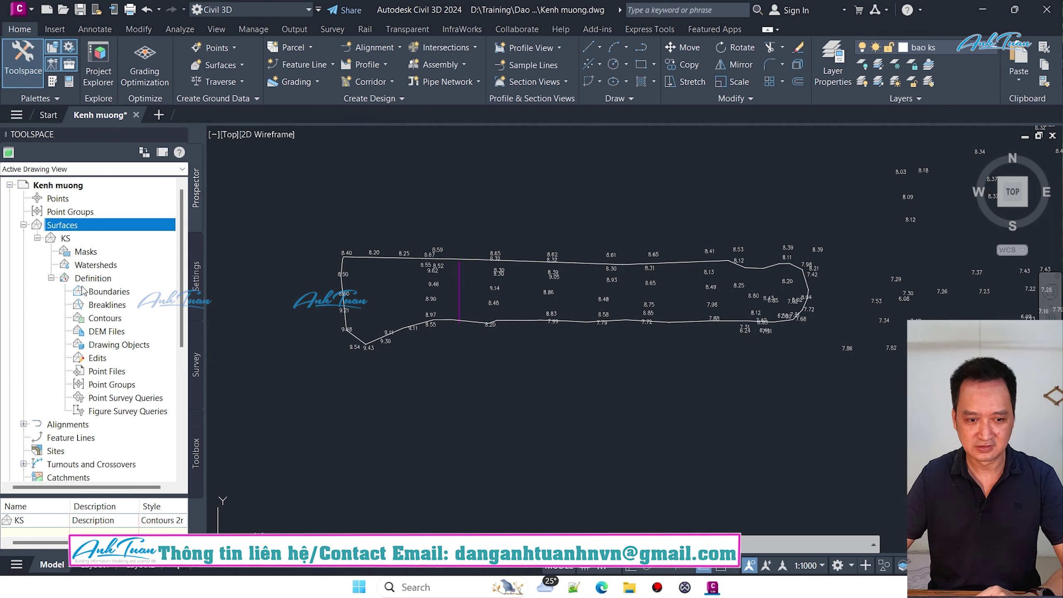
Step: Add the 80 spot-height text labels to KS as Text drawing objects
right_click(108, 344)
click(125, 351)
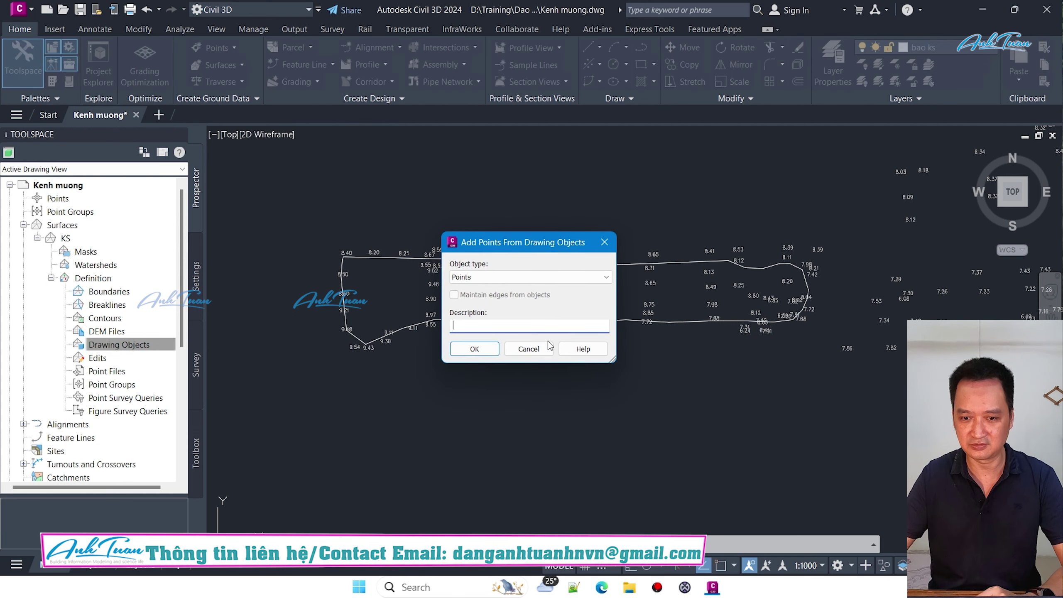
click(528, 277)
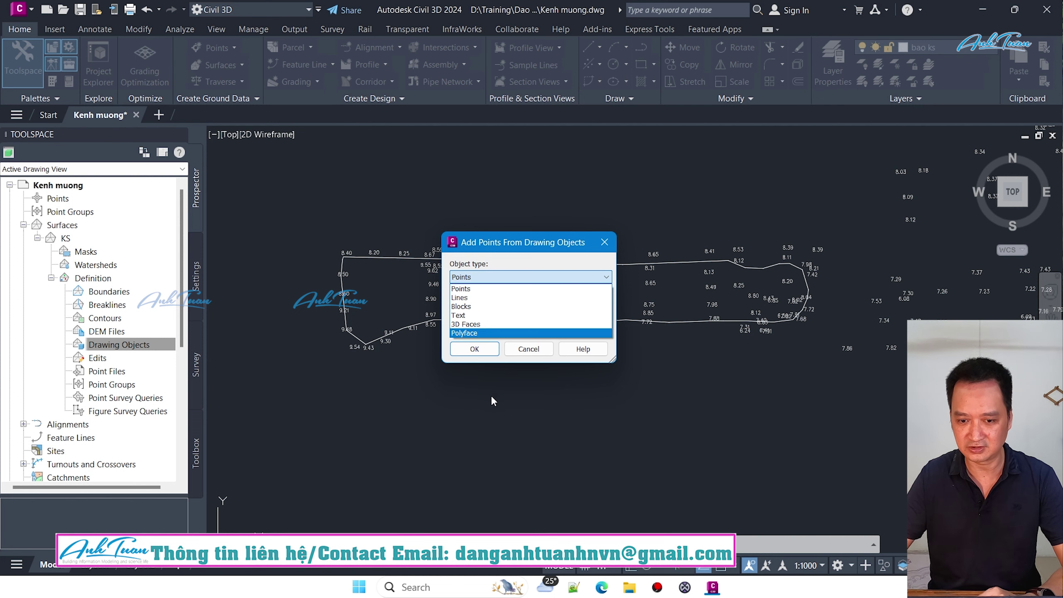
click(479, 320)
click(474, 348)
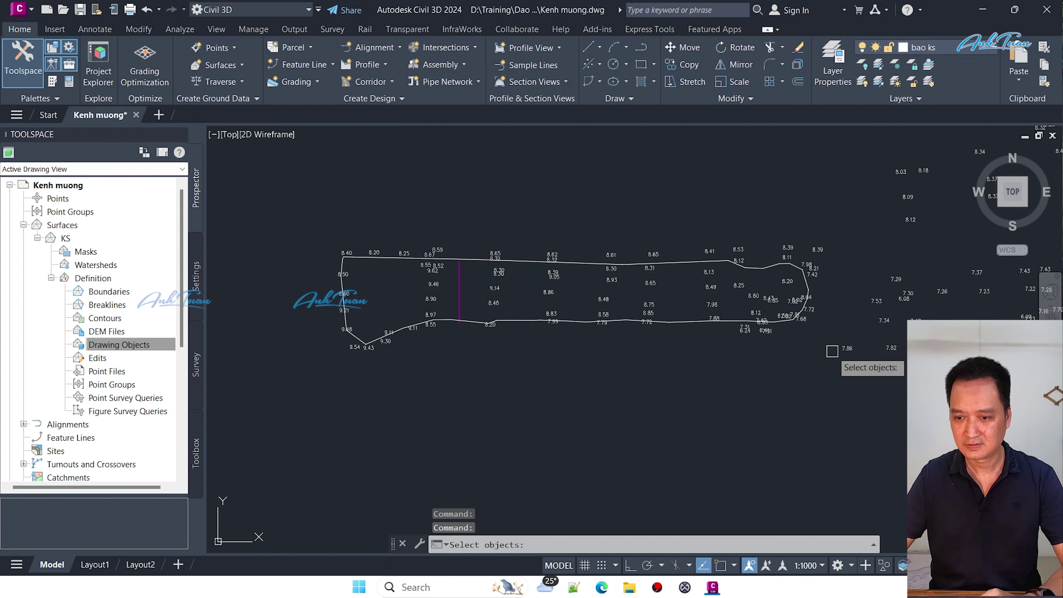
click(307, 183)
click(711, 199)
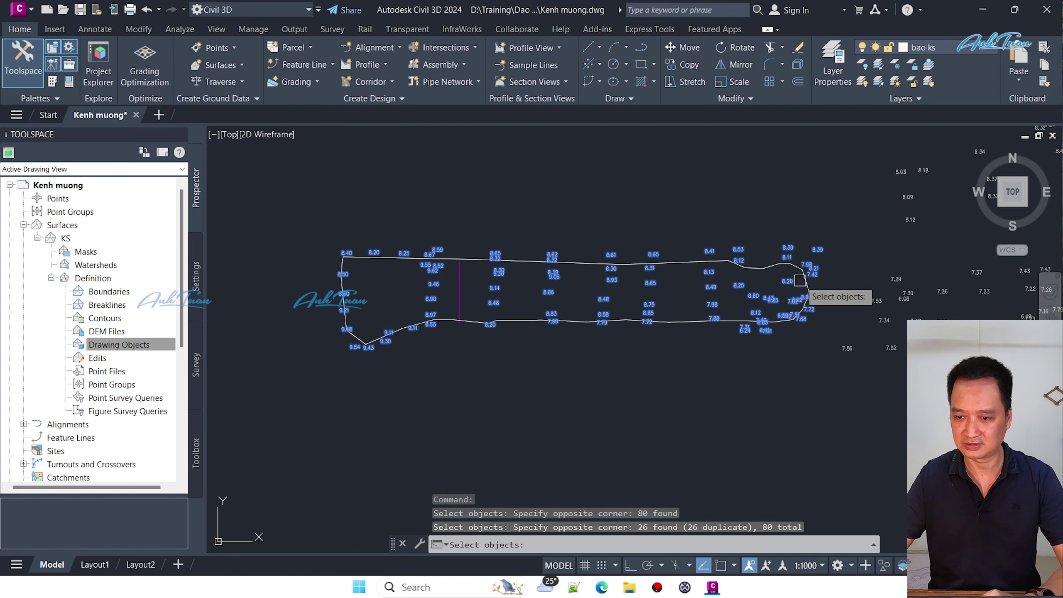
click(818, 327)
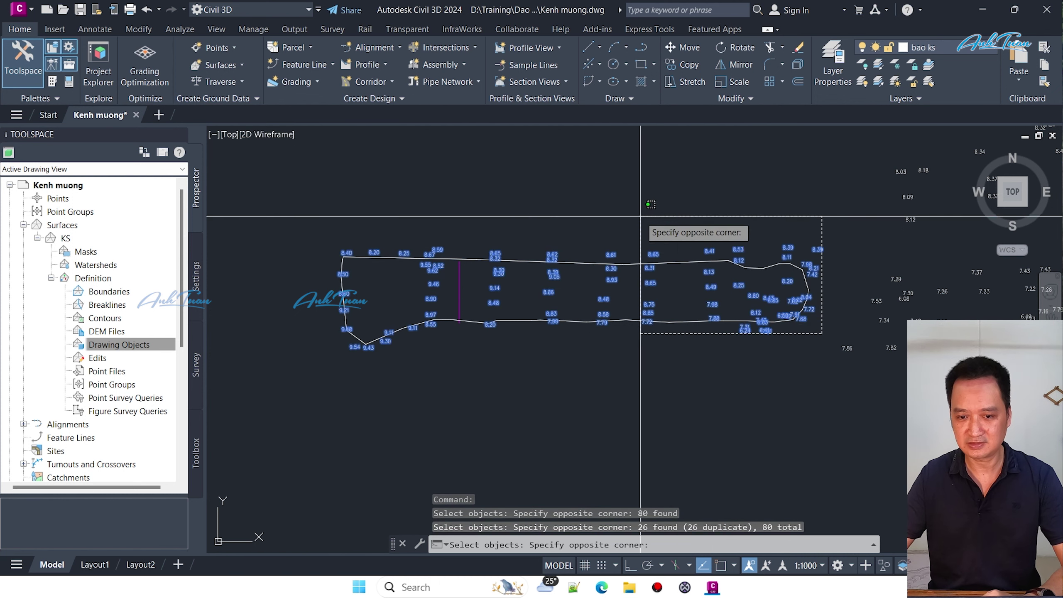
click(361, 209)
scroll(443, 301, up, 2)
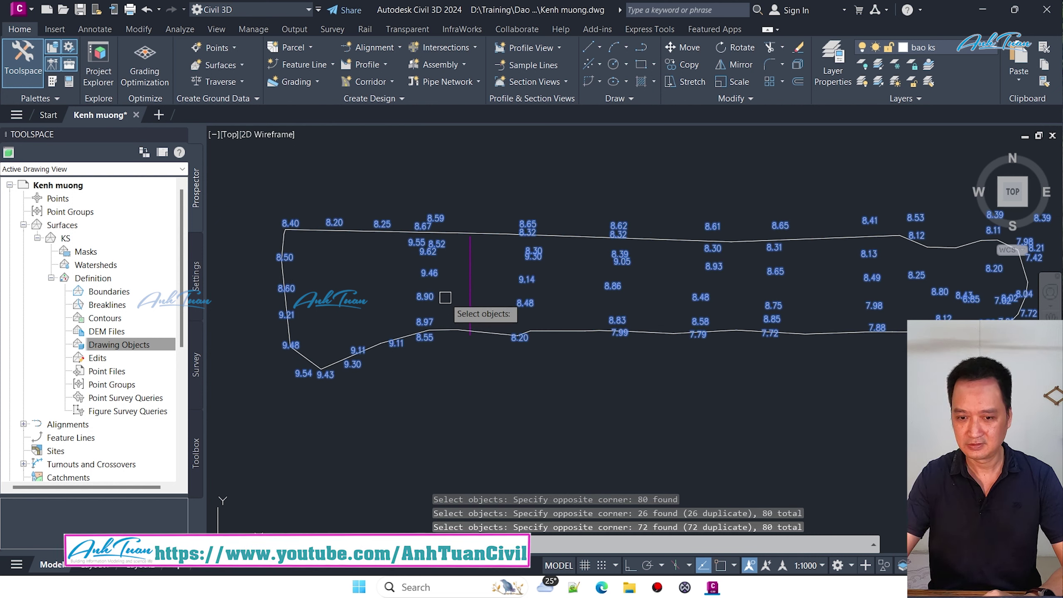
key(Return)
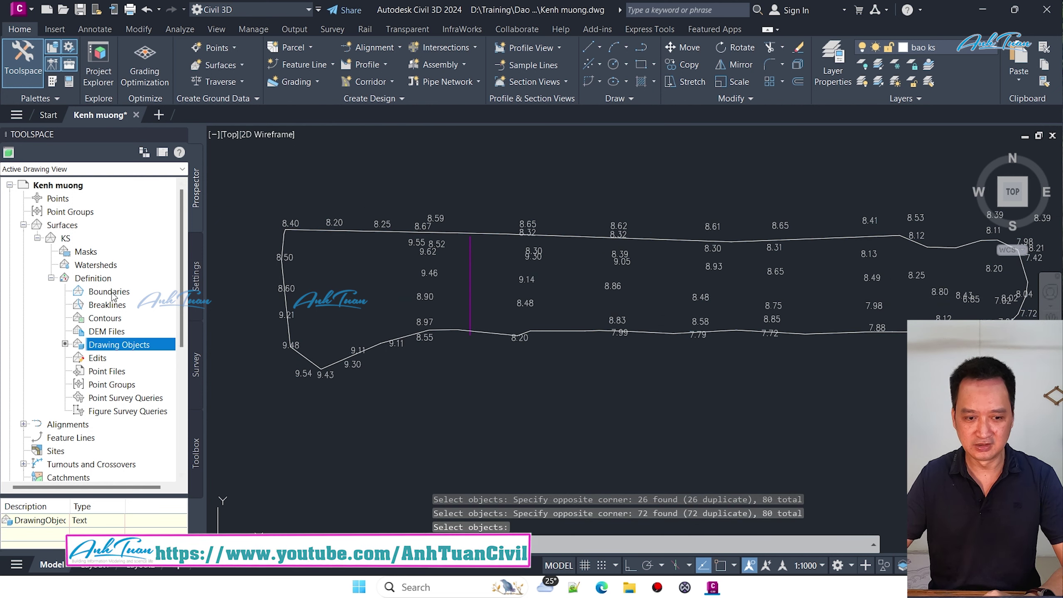
Step: Start adding a boundary to KS from its Boundaries item
click(109, 294)
right_click(113, 294)
click(125, 298)
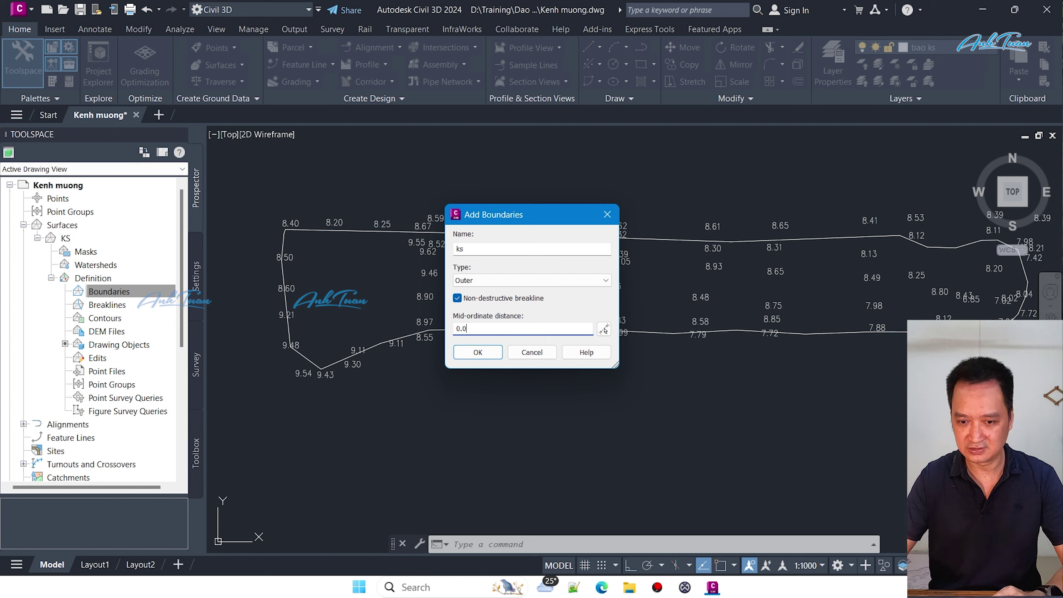
Step: Use the canal outline as KS's Outer boundary 'ks', then turn all layers on with LAYON
click(477, 352)
click(344, 225)
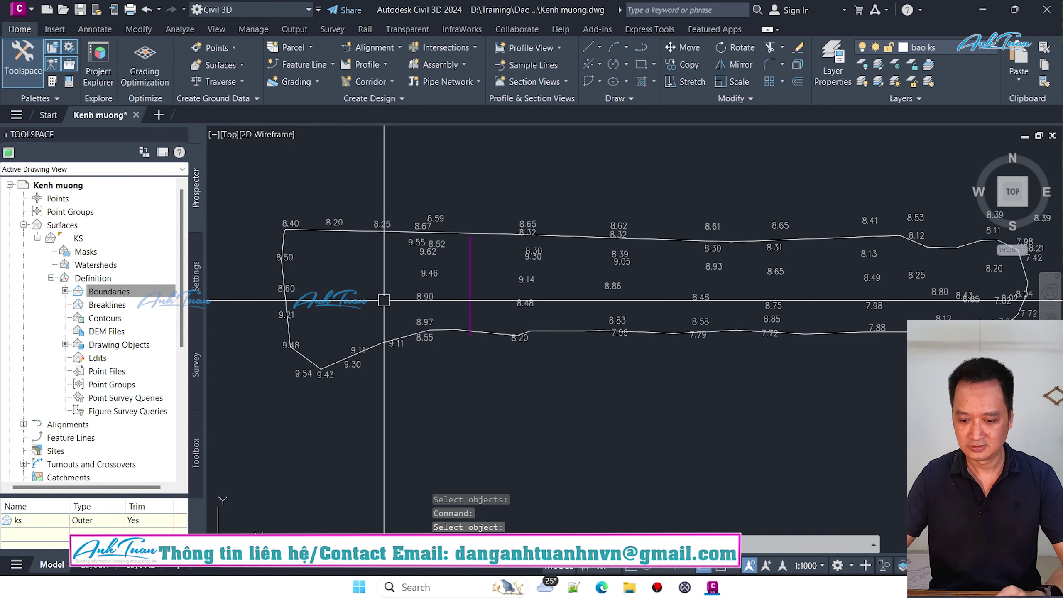
text(layon)
key(Return)
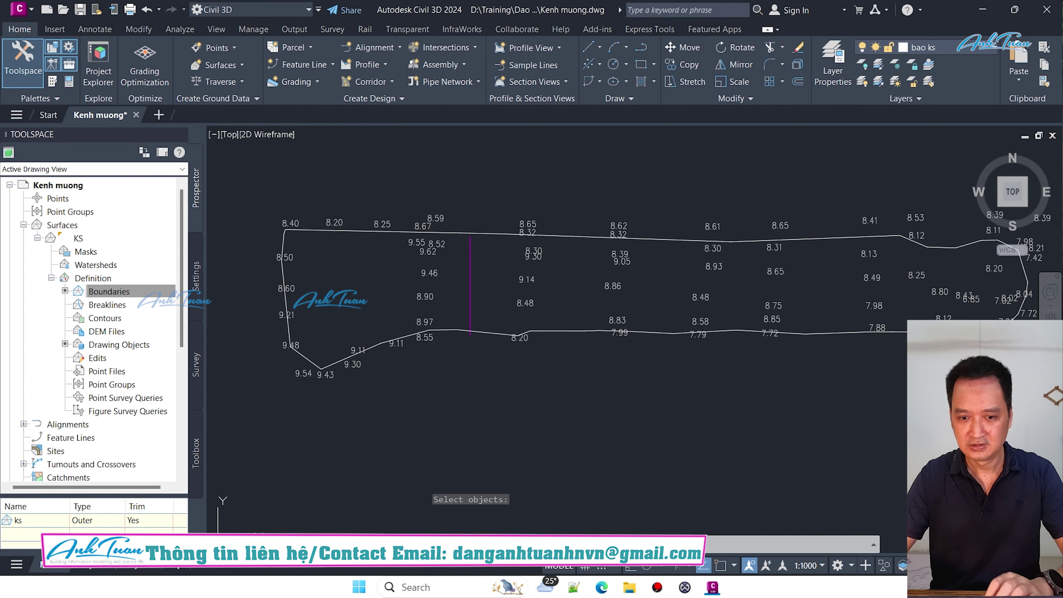
Step: Select surface KS and open it in Object Viewer
scroll(359, 328, up, 6)
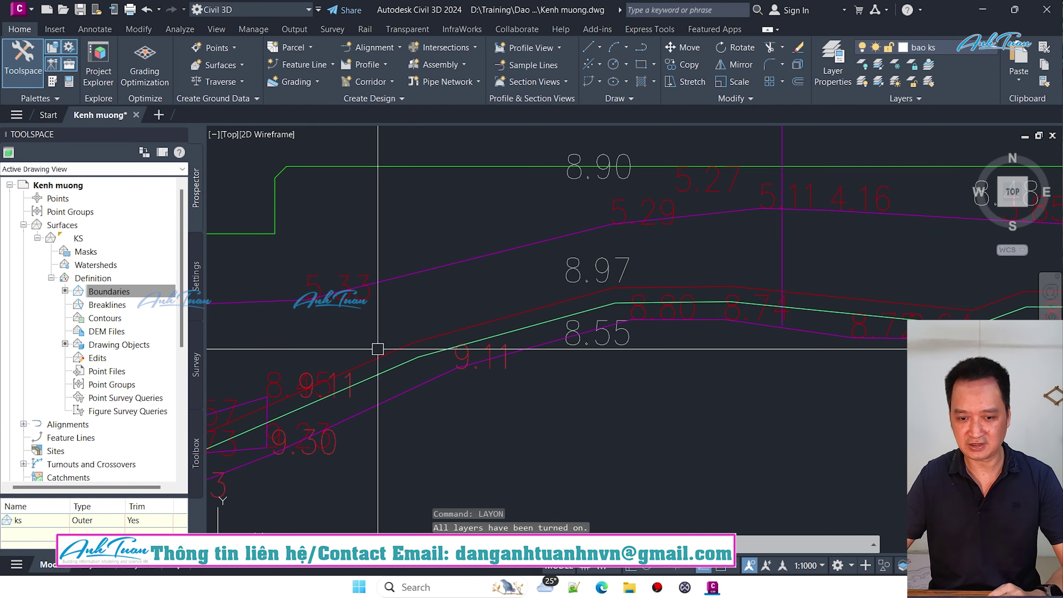
scroll(379, 349, up, 2)
click(392, 369)
scroll(581, 320, down, 2)
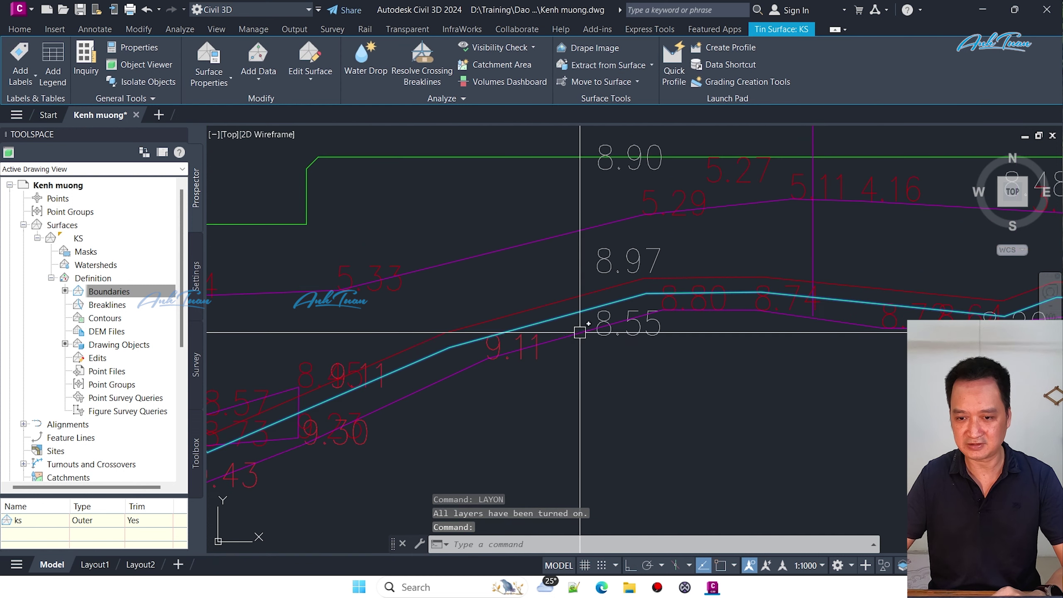
scroll(581, 320, down, 3)
scroll(557, 332, up, 1)
scroll(557, 333, up, 2)
middle_drag(726, 281, 605, 279)
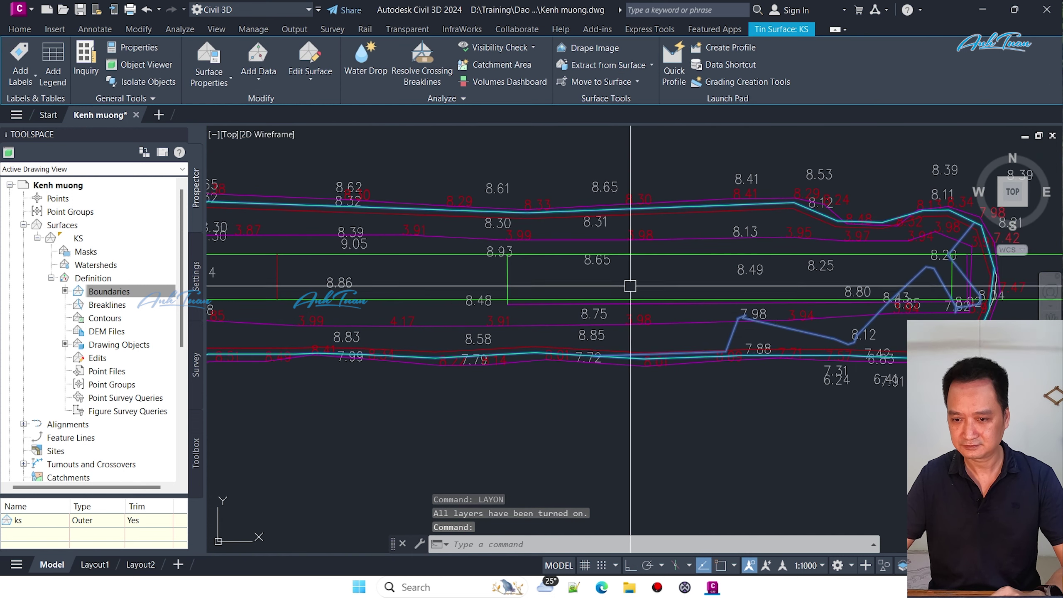
right_click(605, 279)
click(661, 504)
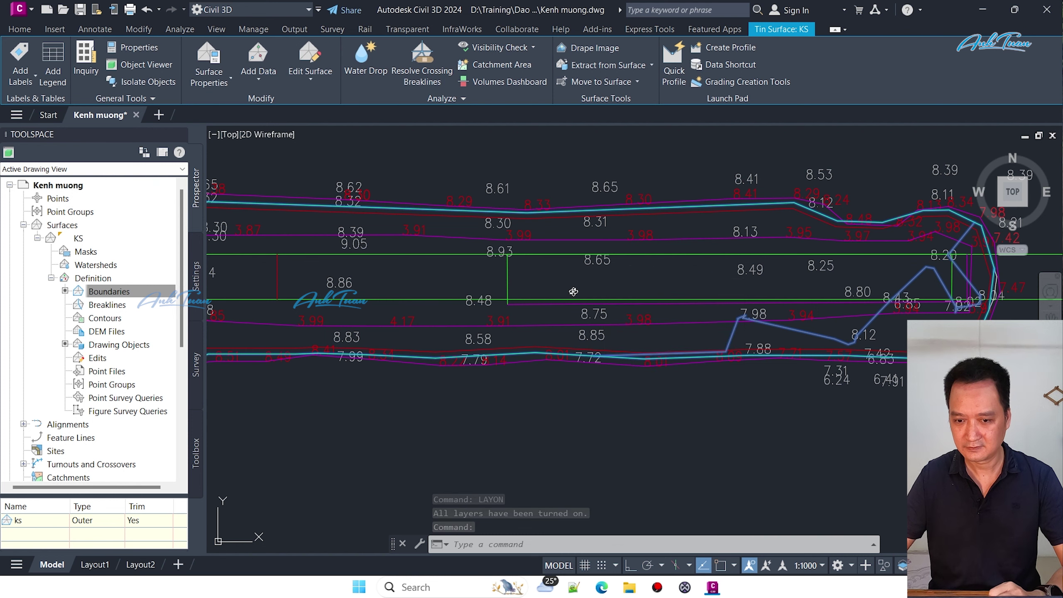
Step: Orbit the KS surface through several 3D angles, then close Object Viewer
scroll(566, 287, down, 3)
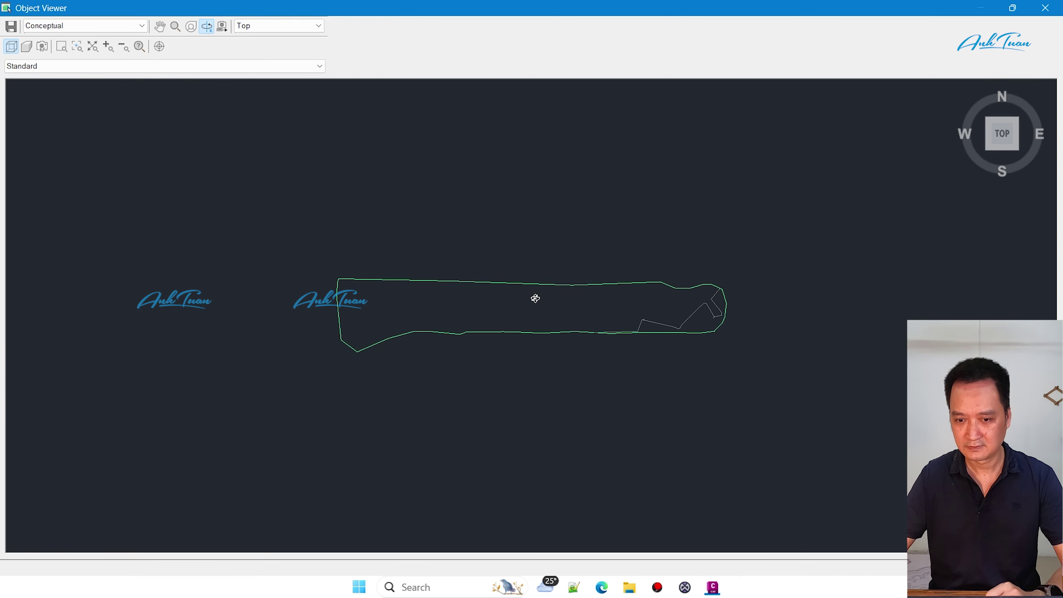
mouse_move(527, 338)
mouse_down()
mouse_move(517, 337)
mouse_move(517, 362)
mouse_move(547, 372)
mouse_move(442, 389)
mouse_up()
scroll(475, 335, up, 6)
scroll(484, 344, down, 1)
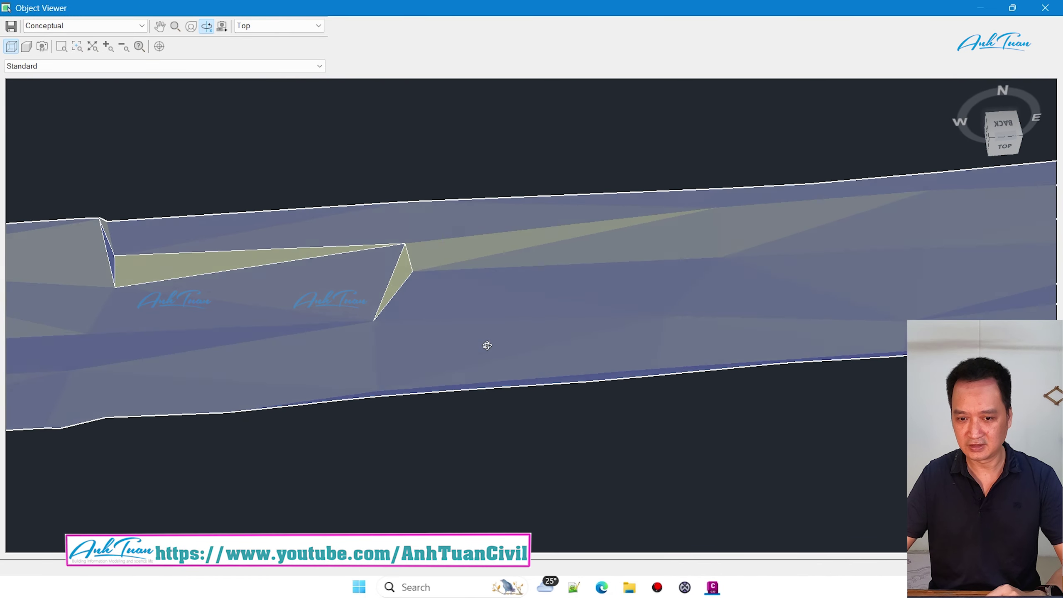
scroll(489, 353, down, 4)
mouse_move(828, 372)
mouse_down()
mouse_move(340, 415)
mouse_move(519, 461)
mouse_move(524, 437)
mouse_up()
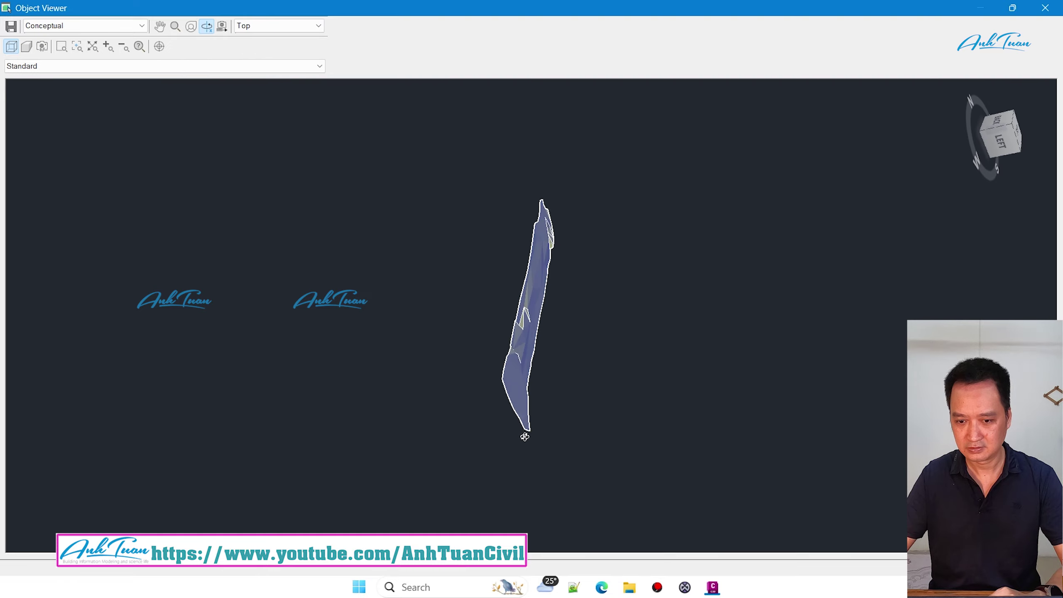
mouse_move(708, 407)
mouse_down()
mouse_move(726, 330)
mouse_move(662, 261)
mouse_move(737, 334)
mouse_move(520, 417)
mouse_up()
scroll(520, 416, up, 3)
scroll(483, 359, down, 2)
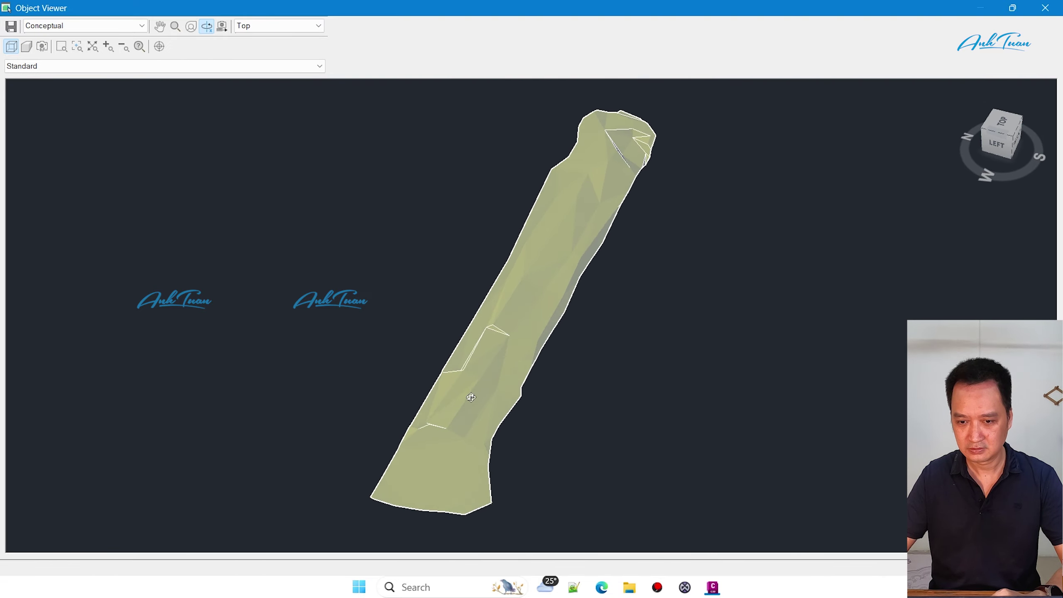
drag(483, 359, 543, 263)
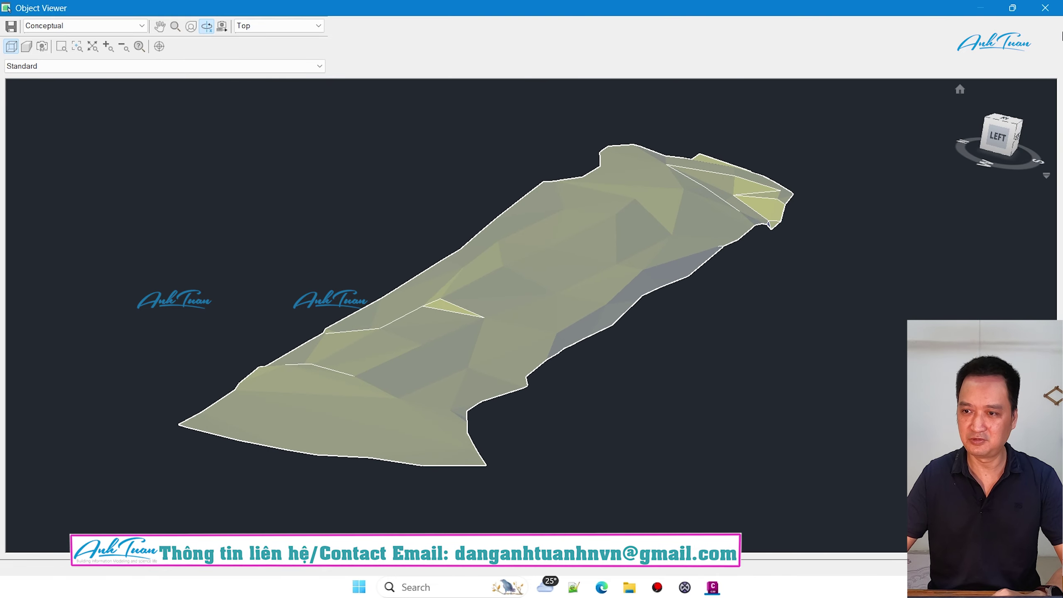
click(1042, 9)
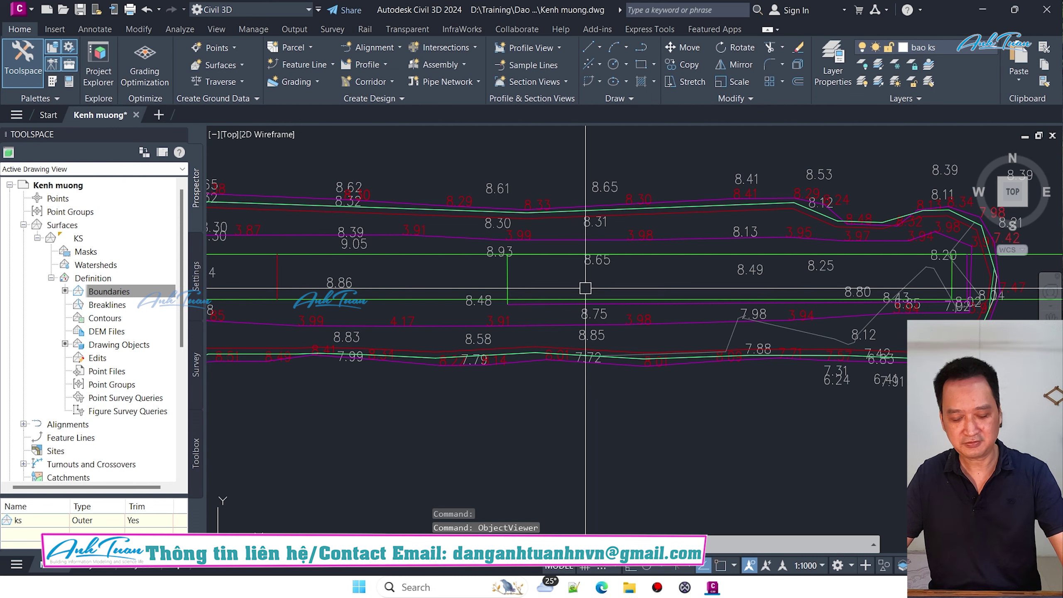
Step: Isolate the ĐOẠN 1 excavation outline and red elevation label layers, with sau dao current
key(Escape)
scroll(502, 283, up, 2)
scroll(471, 295, up, 2)
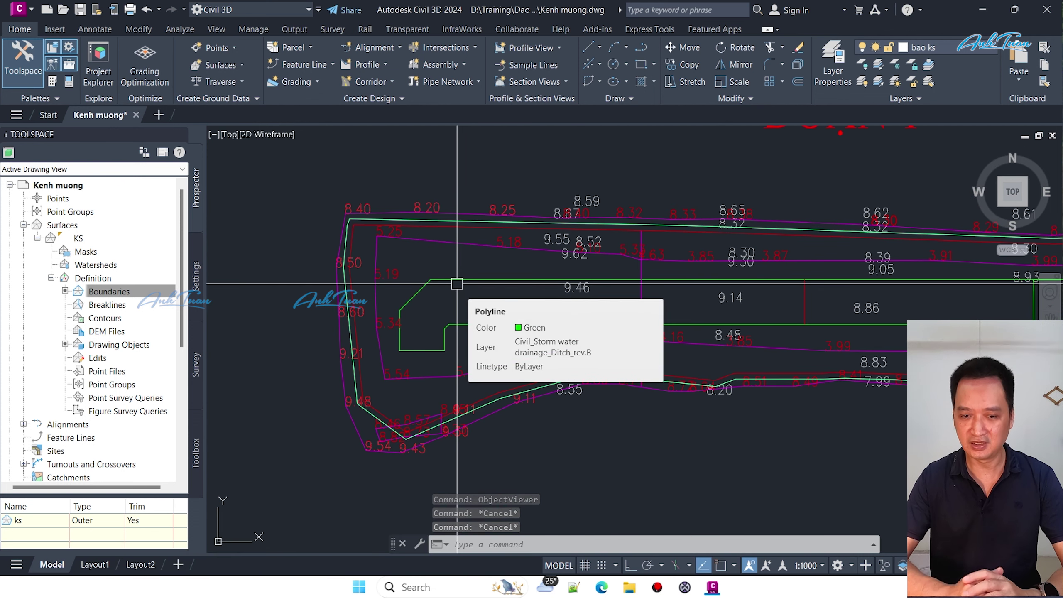
scroll(457, 284, up, 1)
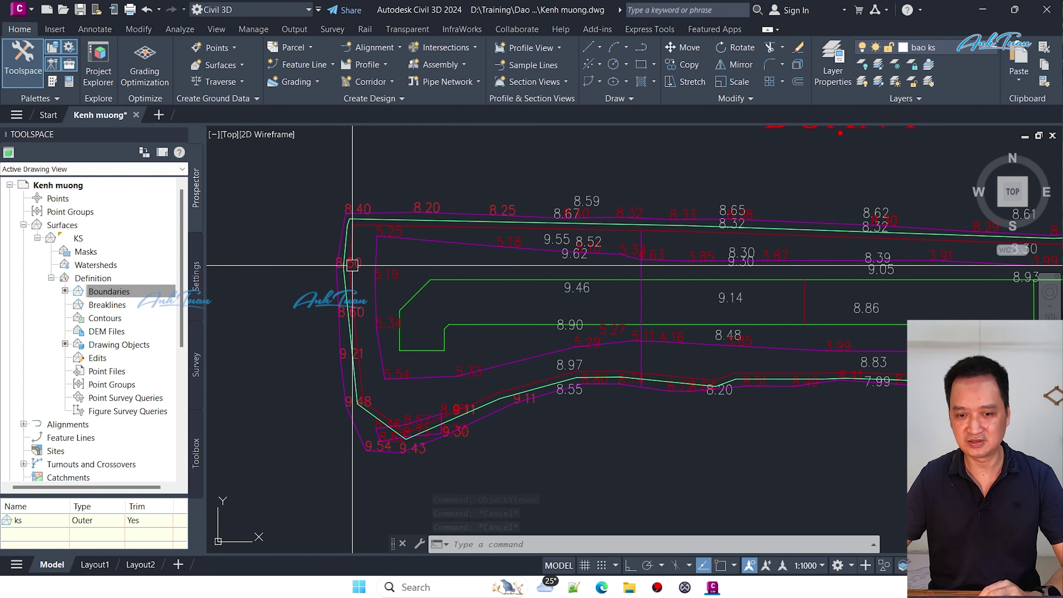
scroll(387, 268, up, 3)
key(Escape)
key(Escape)
key(Escape)
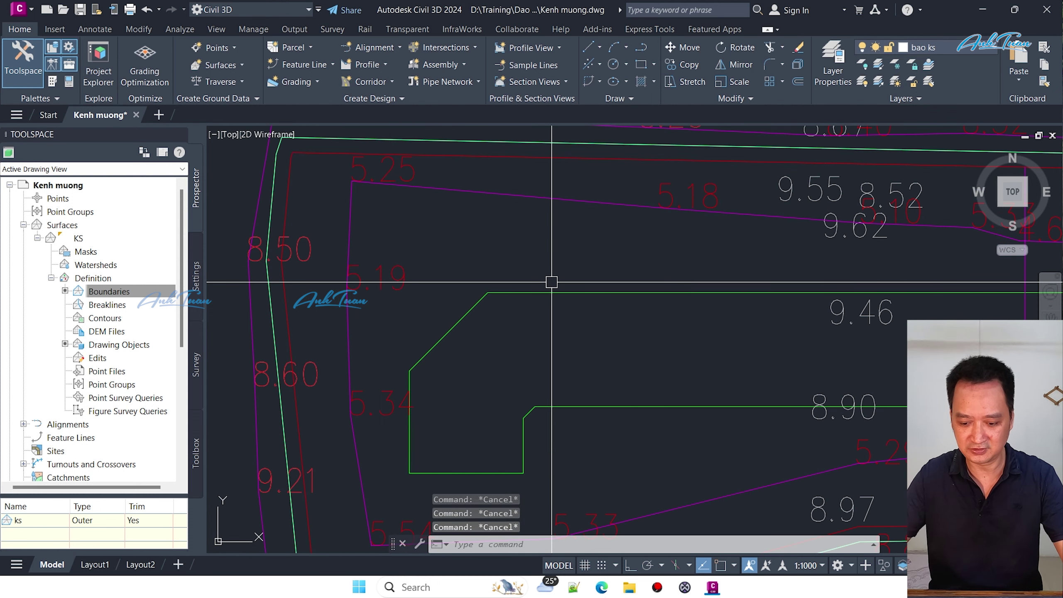
text(layiso)
key(Return)
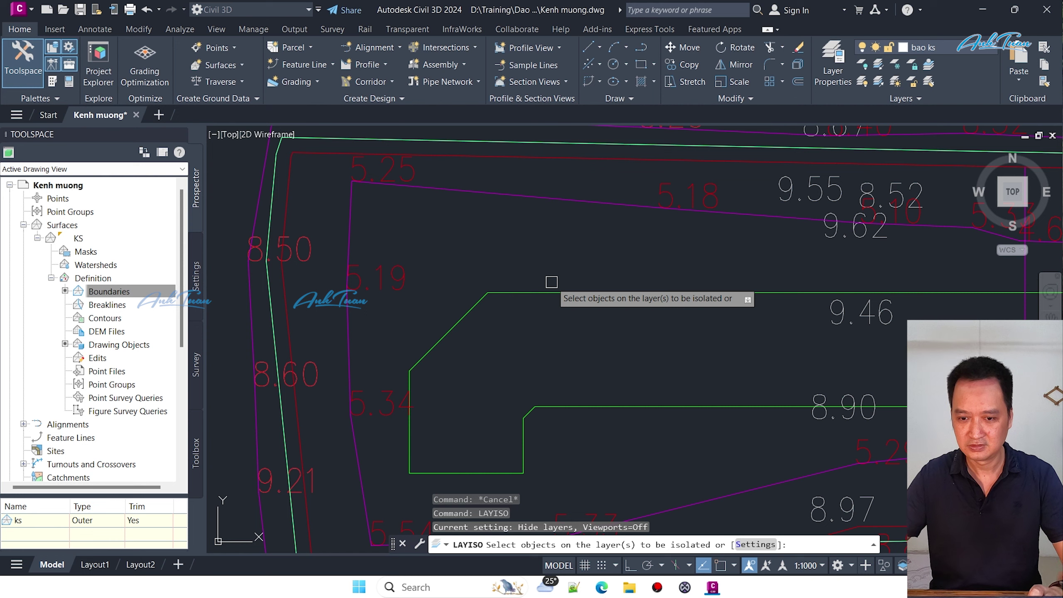
scroll(535, 310, down, 3)
scroll(745, 235, down, 2)
scroll(734, 349, up, 6)
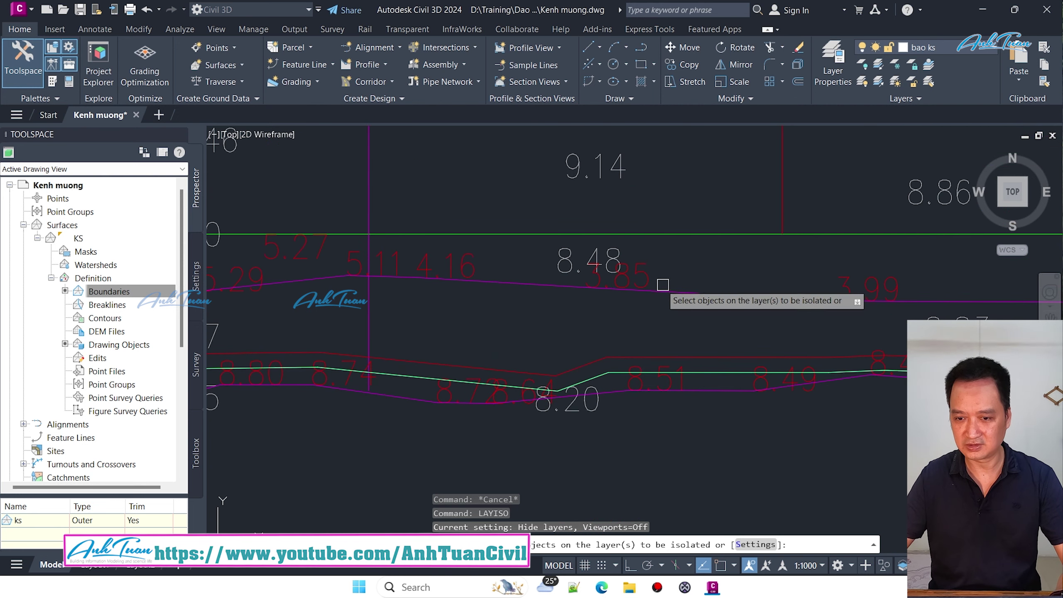
click(640, 278)
scroll(581, 290, down, 5)
scroll(567, 261, up, 6)
middle_drag(568, 262, 681, 408)
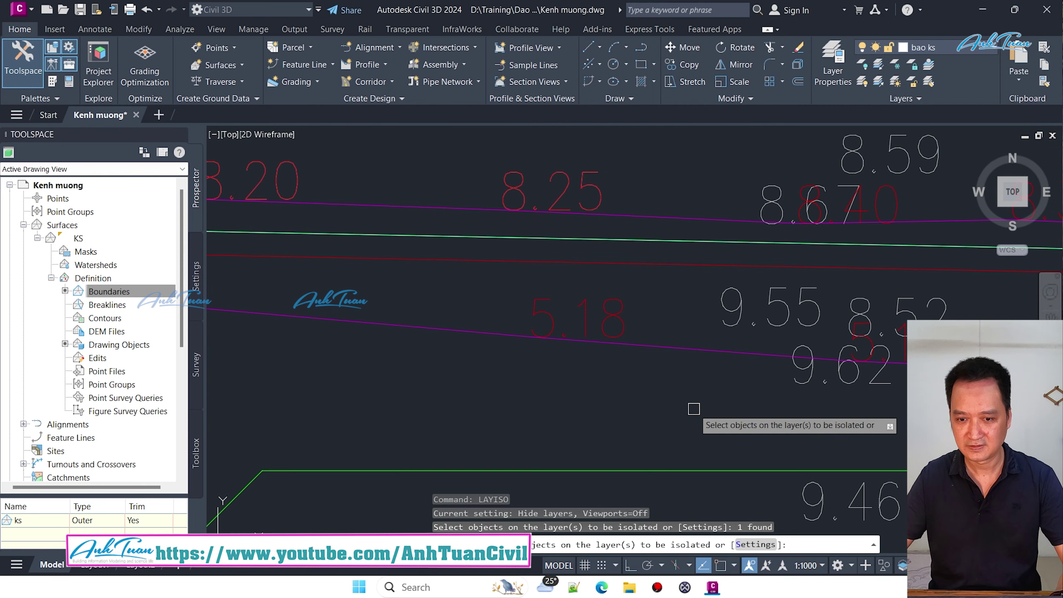
click(586, 258)
key(Return)
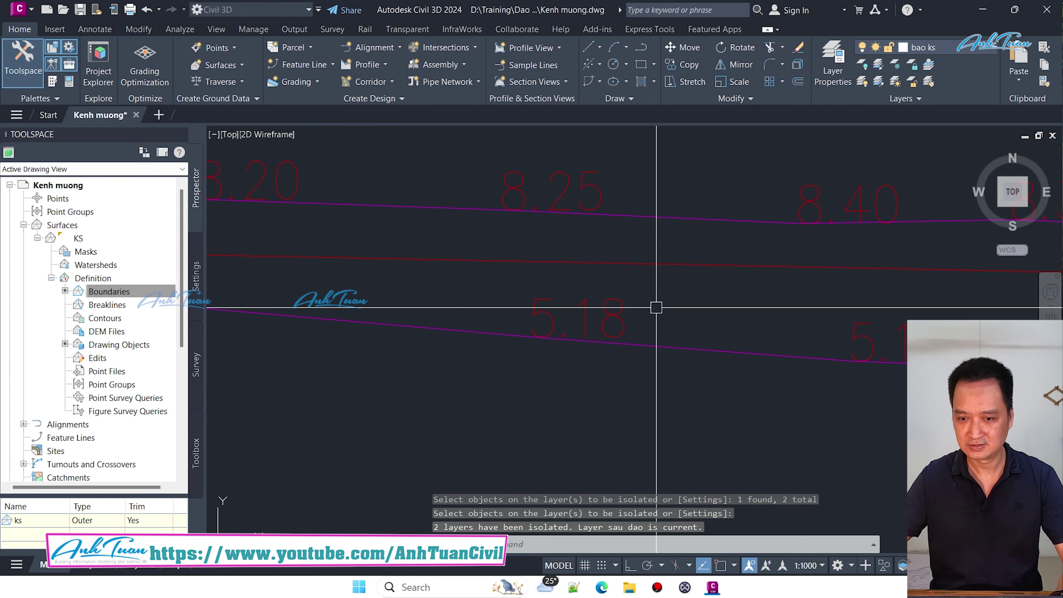
scroll(652, 303, down, 3)
scroll(468, 327, down, 2)
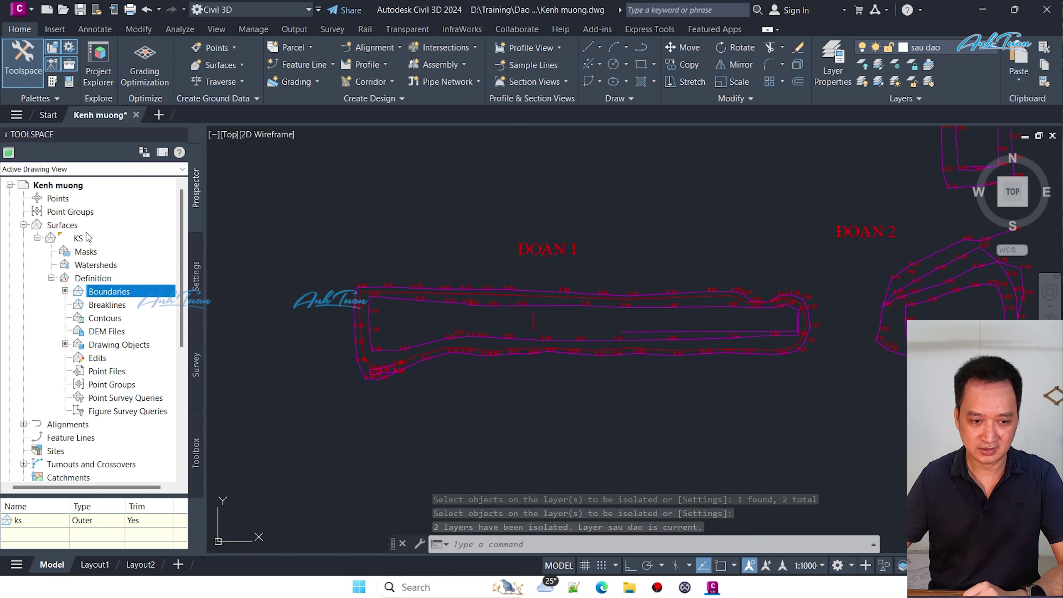
Step: Create a new TIN surface named TK
click(68, 225)
right_click(68, 225)
click(118, 228)
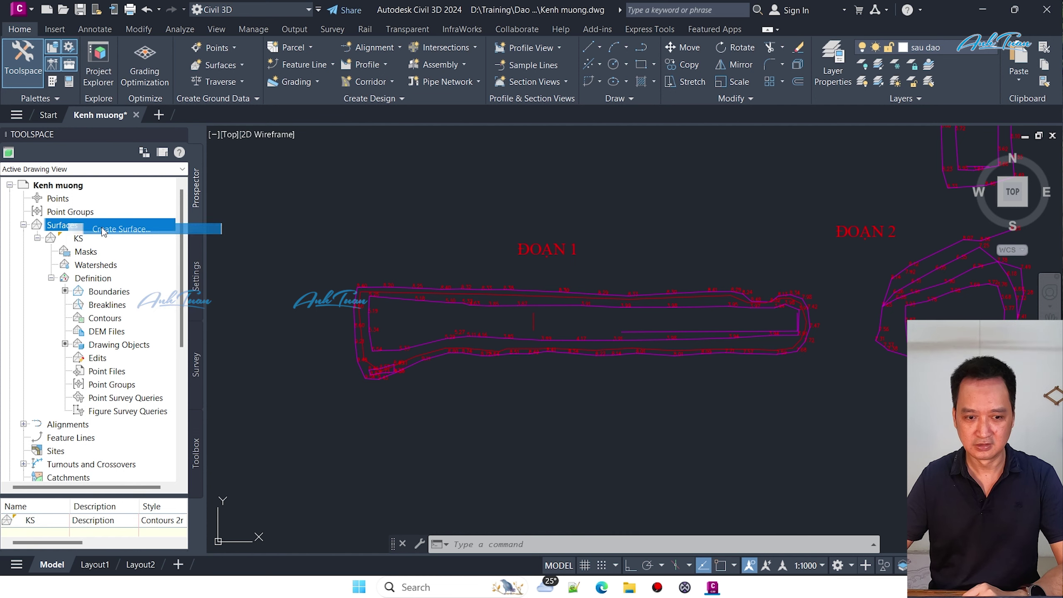
click(624, 247)
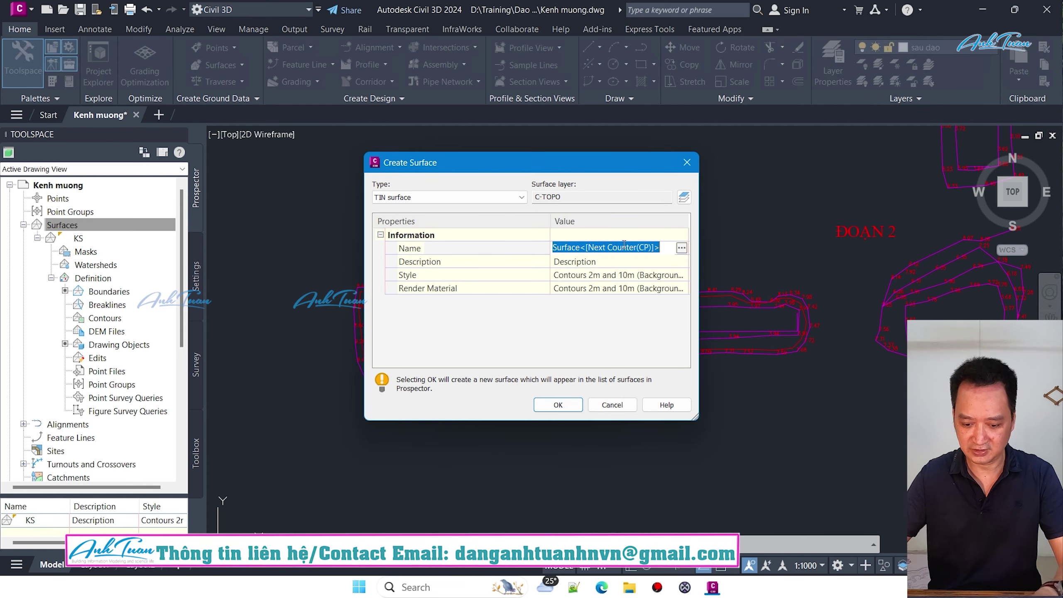
text(TK)
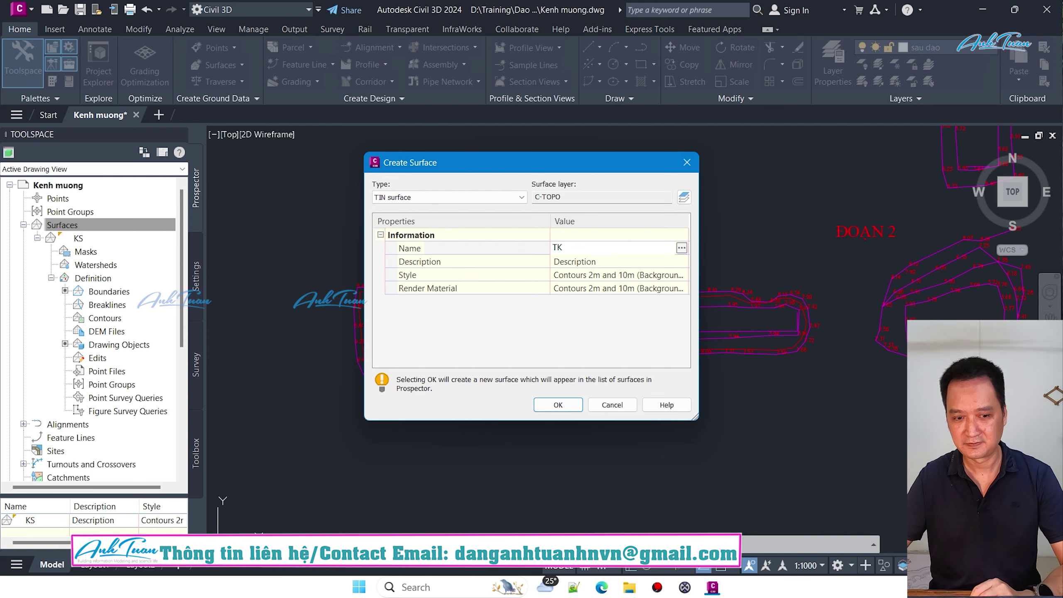
click(557, 405)
Step: Centre the ĐOẠN 1 channel, collapse KS and expand TK's Definition items
scroll(408, 284, up, 2)
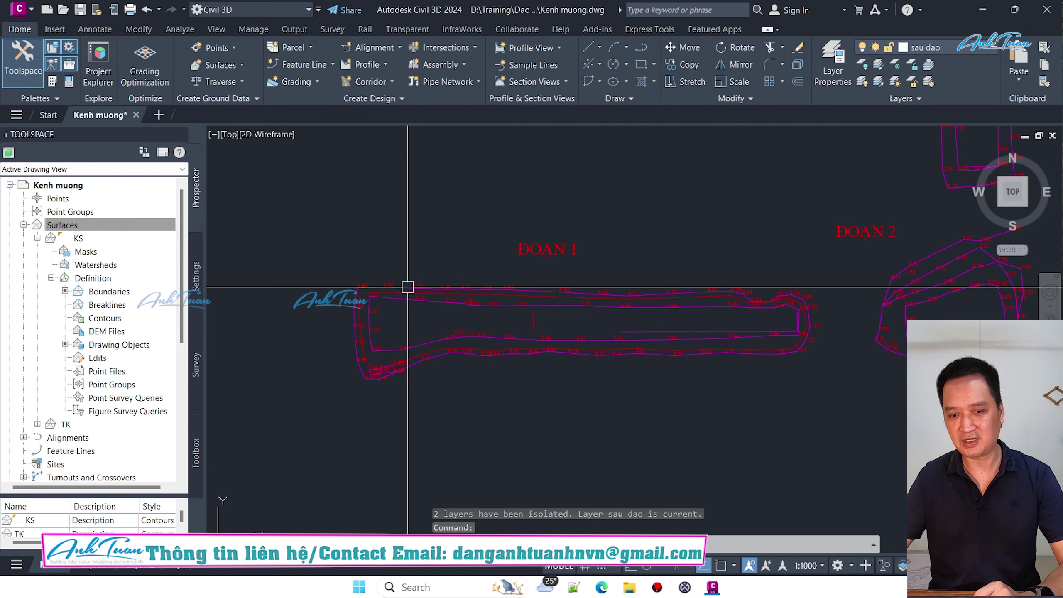
scroll(380, 301, up, 2)
scroll(455, 272, up, 2)
scroll(598, 295, down, 3)
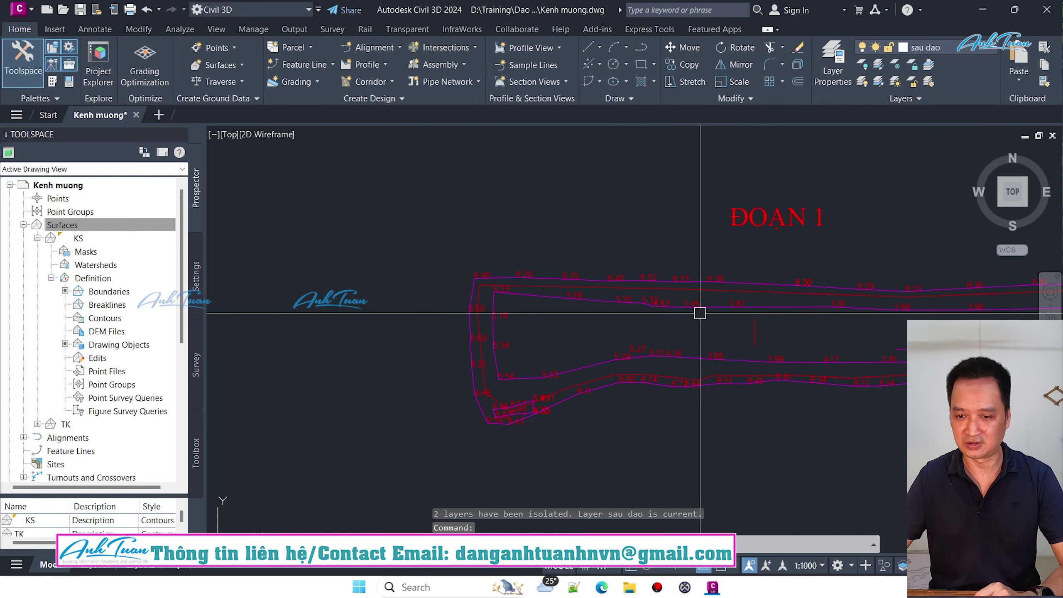
mouse_move(858, 323)
middle_down()
mouse_move(716, 323)
mouse_move(790, 334)
mouse_move(725, 328)
middle_up()
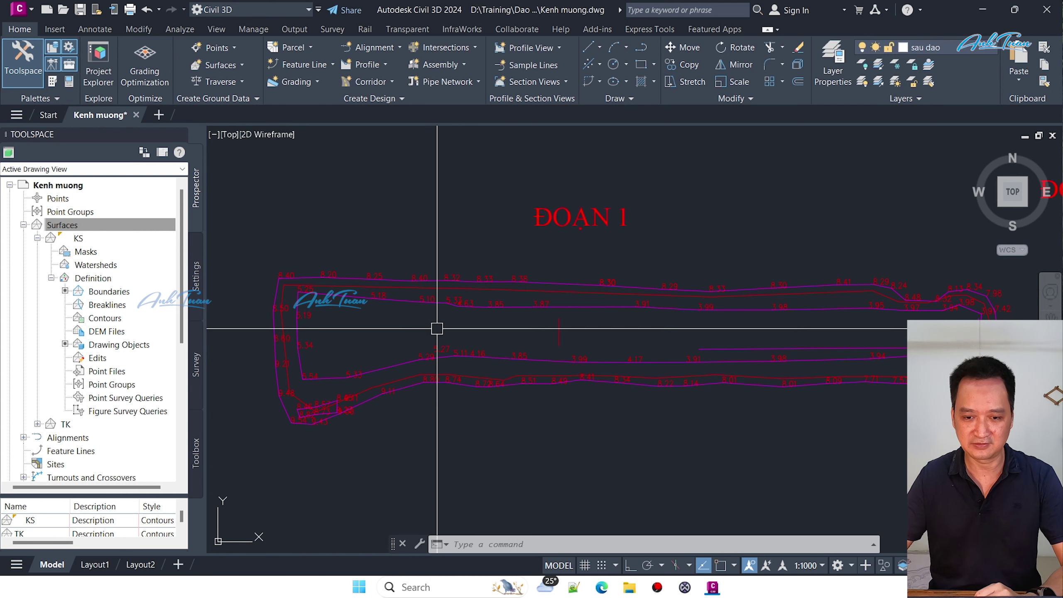
middle_drag(437, 328, 455, 325)
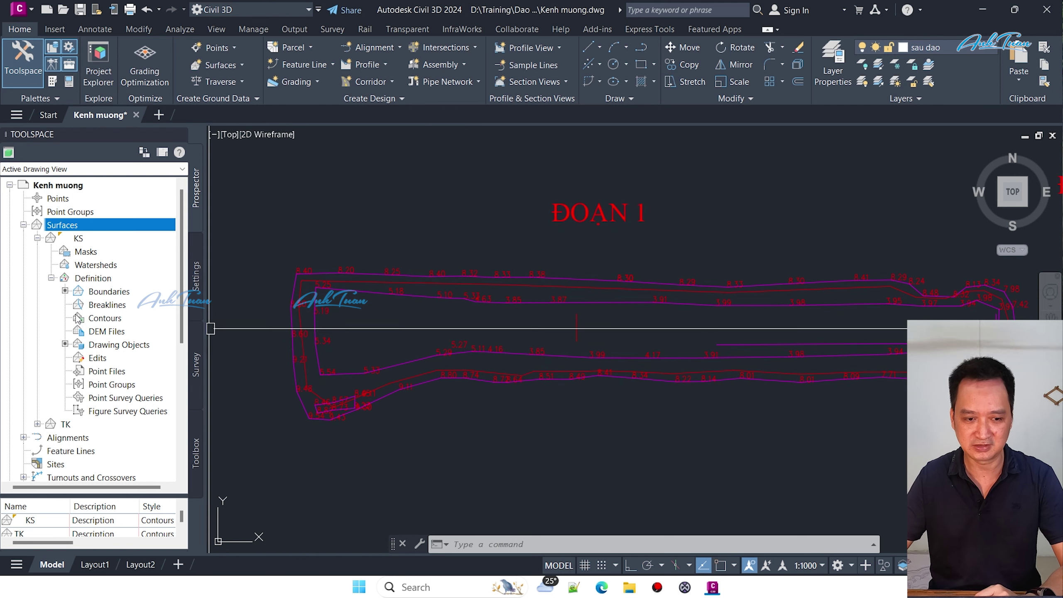
click(38, 238)
click(38, 251)
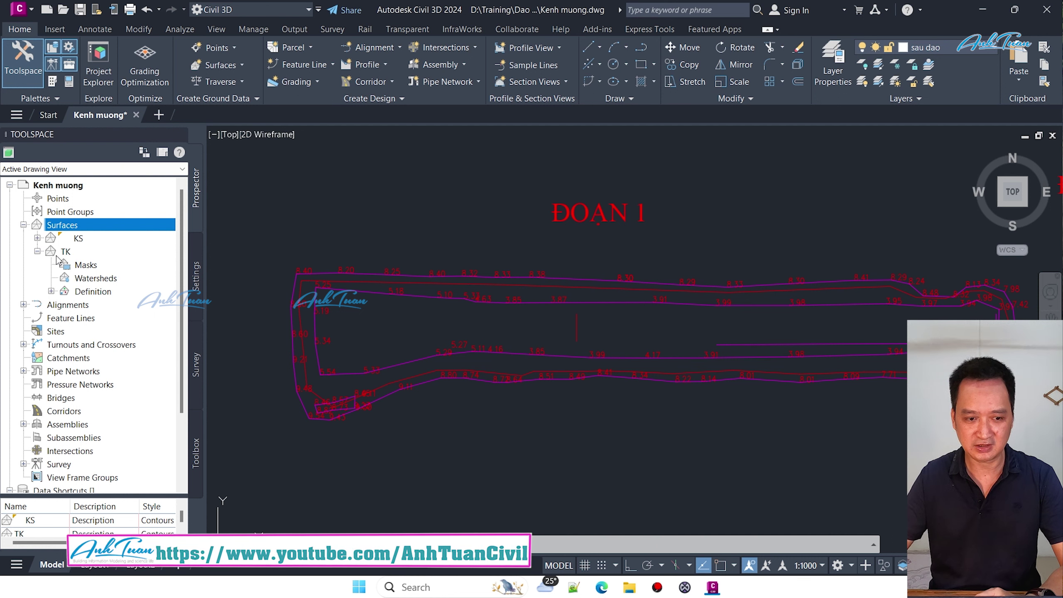
click(51, 291)
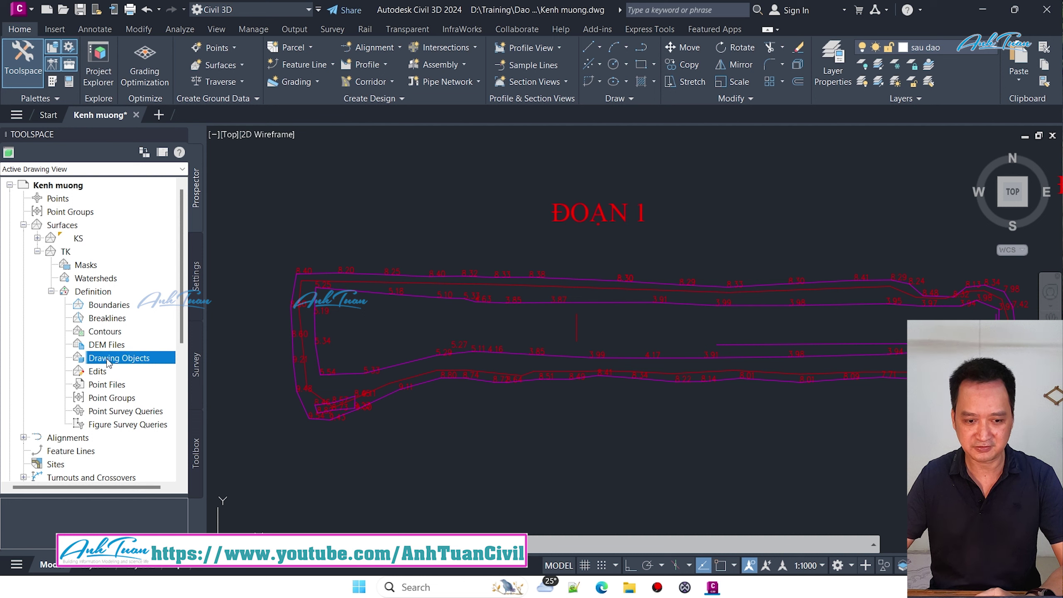
Step: Add the 86 red ĐOẠN 1 elevation labels to TK as Text objects, excluding the title
click(126, 367)
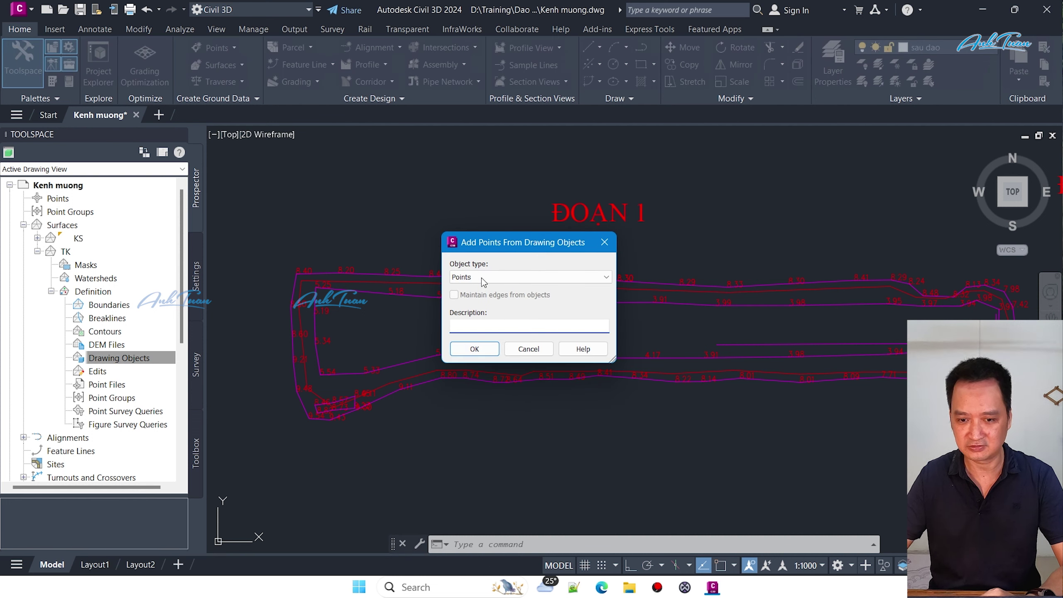
click(482, 278)
click(483, 319)
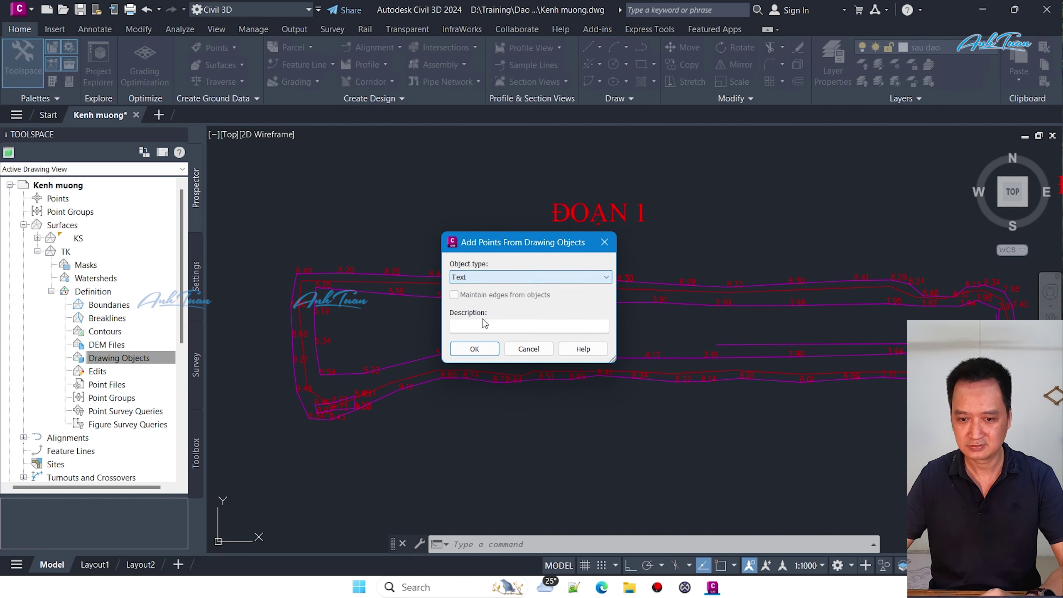
click(481, 349)
scroll(478, 349, down, 4)
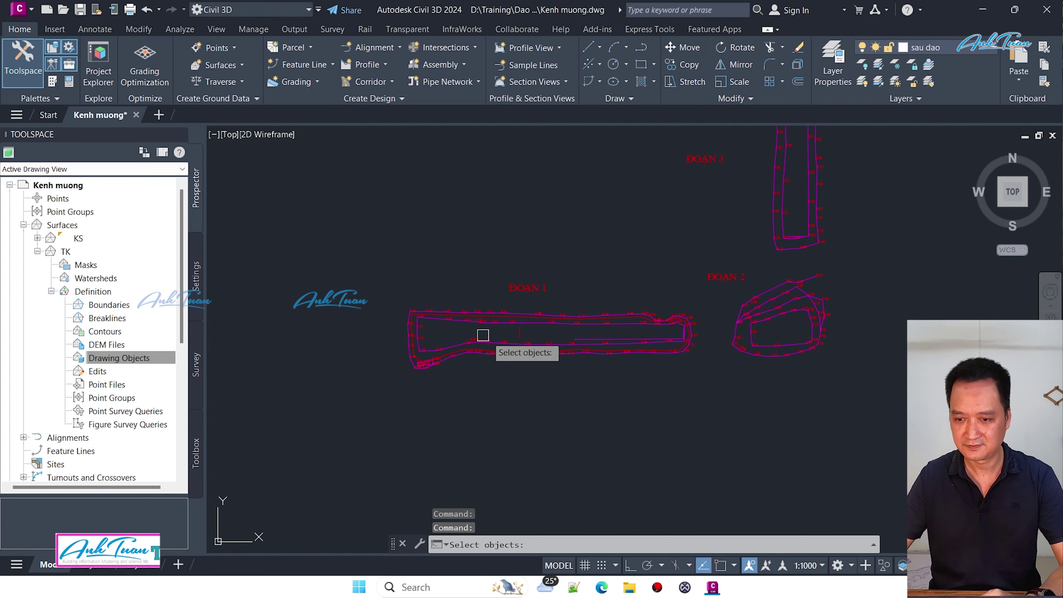
click(701, 372)
click(393, 296)
scroll(519, 366, up, 3)
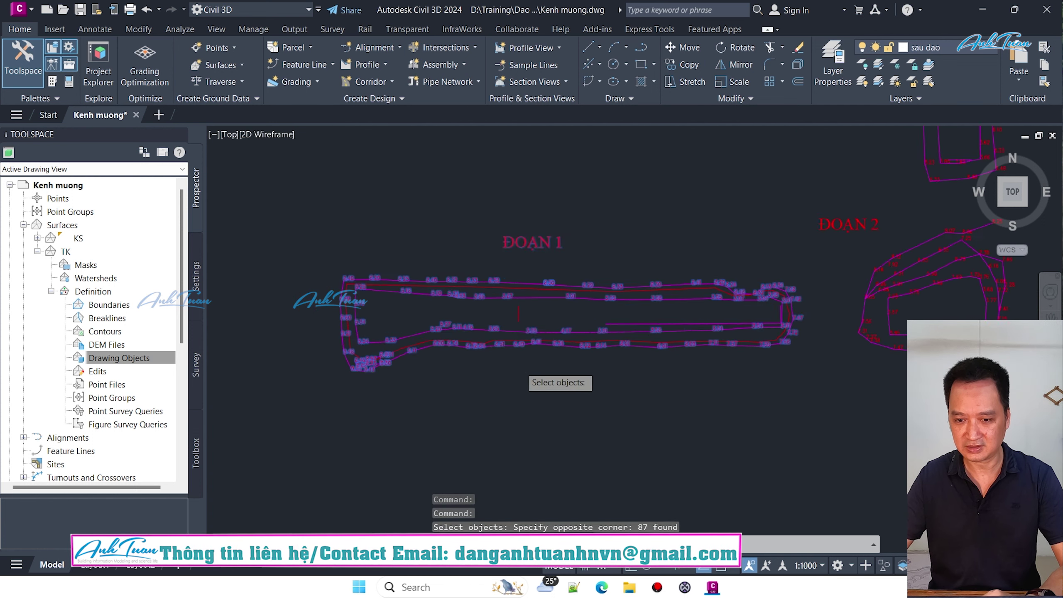
click(519, 367)
click(491, 281)
scroll(556, 319, up, 2)
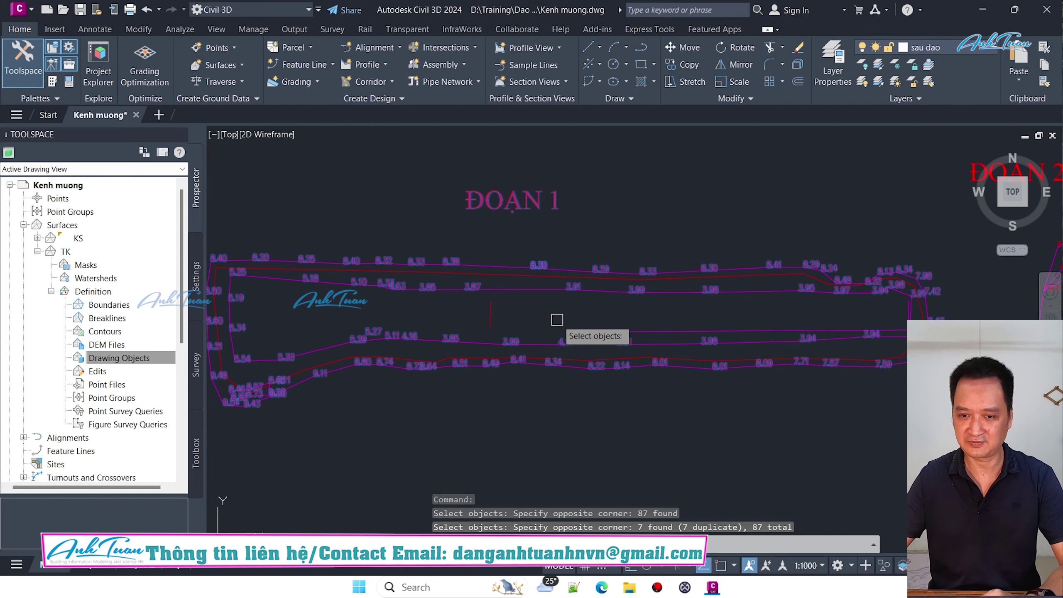
shift+click(526, 207)
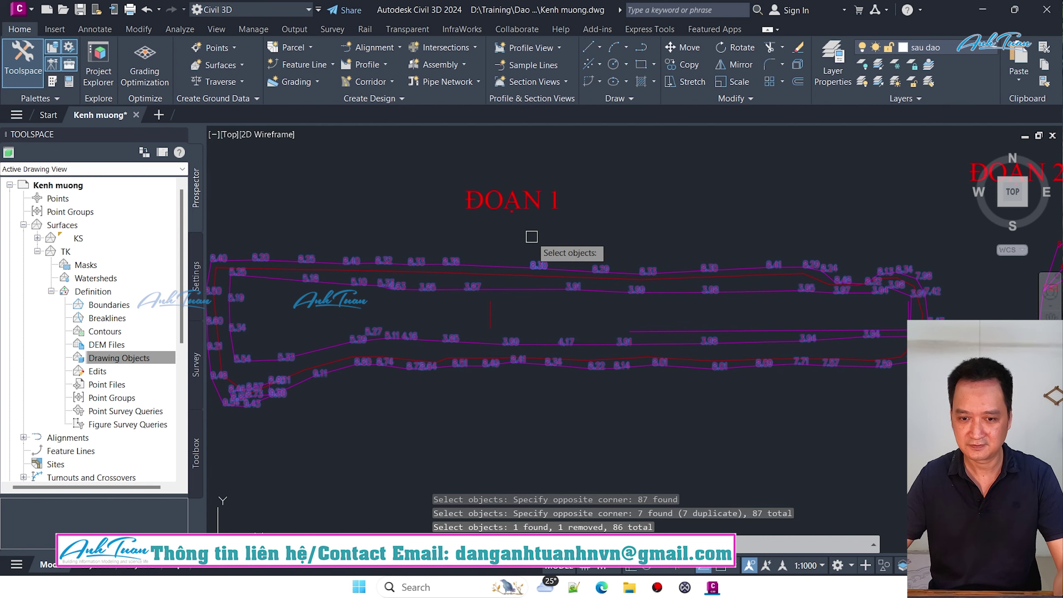
key(Return)
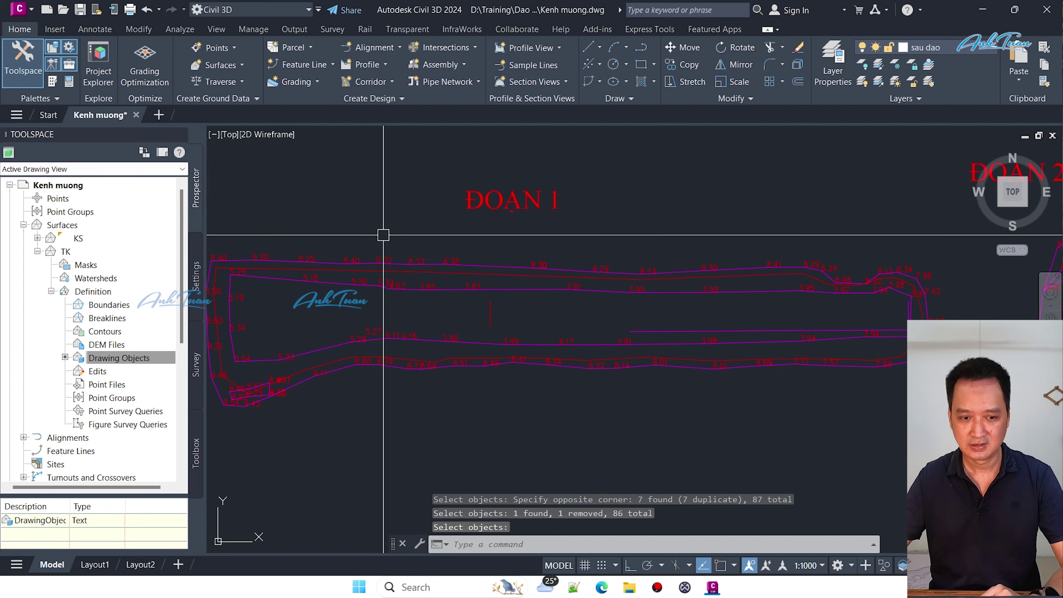
Step: Add the tk outline polyline as TK's Outer boundary
right_click(113, 310)
click(139, 314)
text(tk)
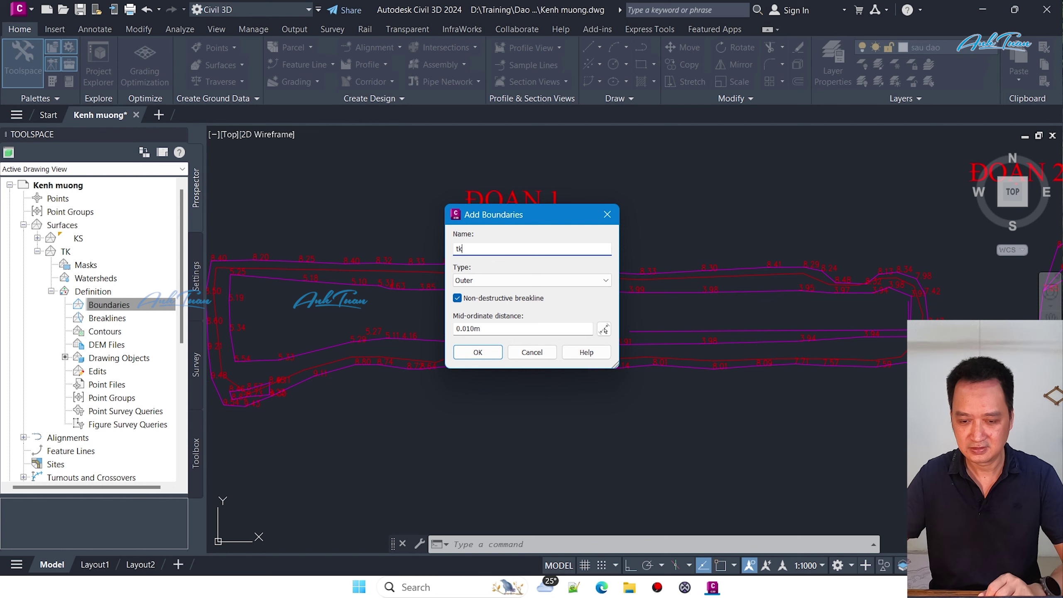
click(476, 352)
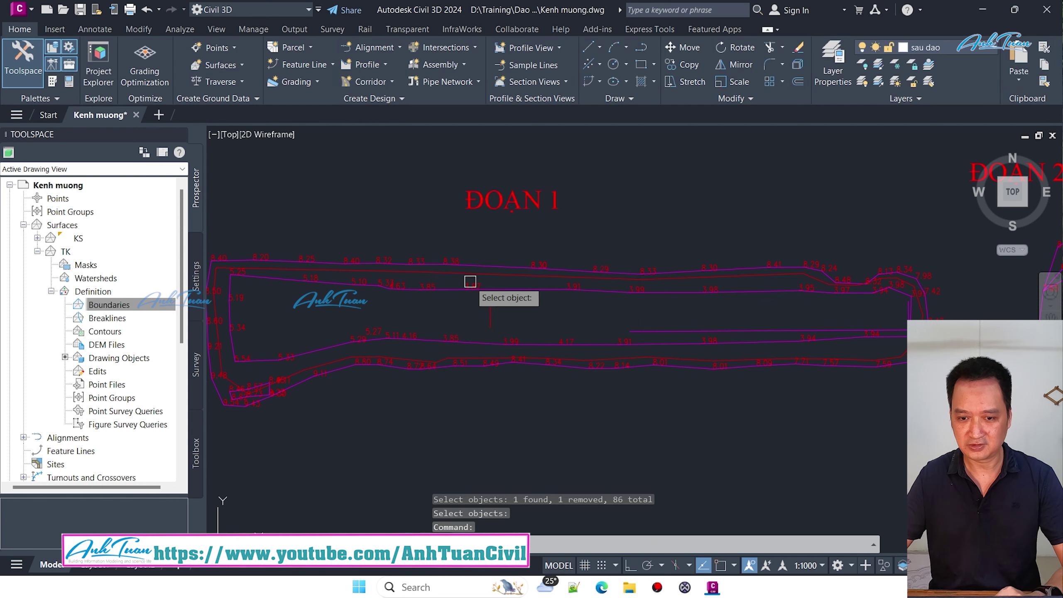
scroll(489, 260, up, 4)
click(488, 261)
scroll(486, 379, down, 3)
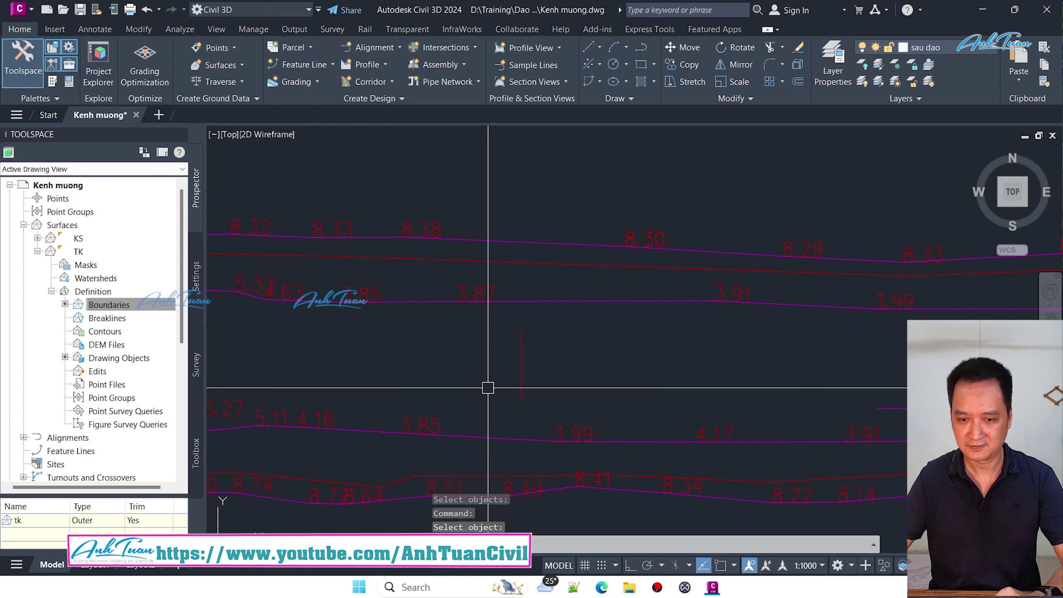
scroll(533, 363, down, 2)
Step: Turn all drawing layers back on with LAYON
text(on)
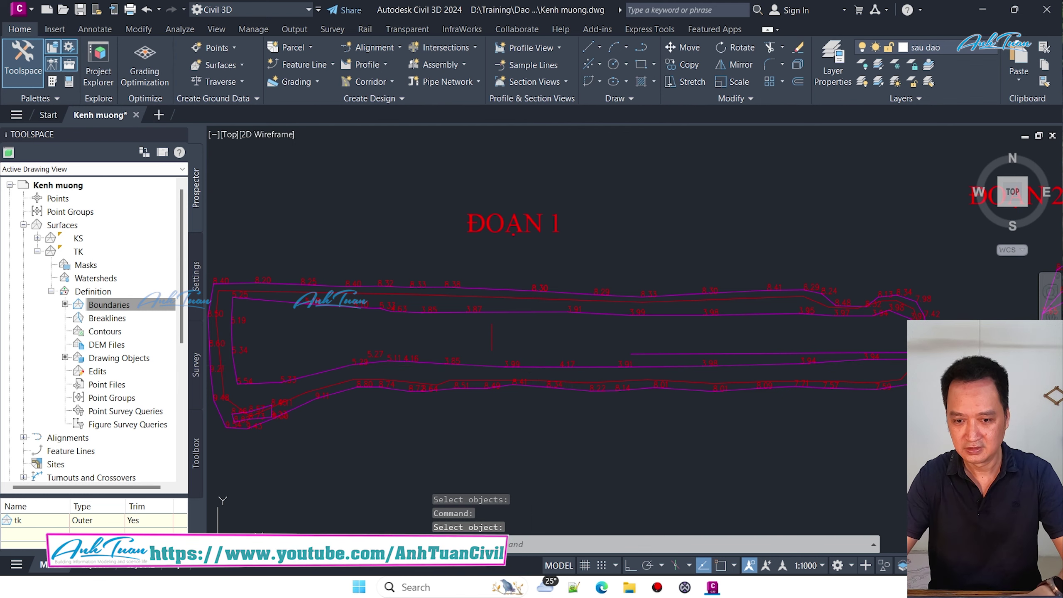
key(Return)
scroll(239, 381, up, 6)
middle_drag(297, 397, 475, 354)
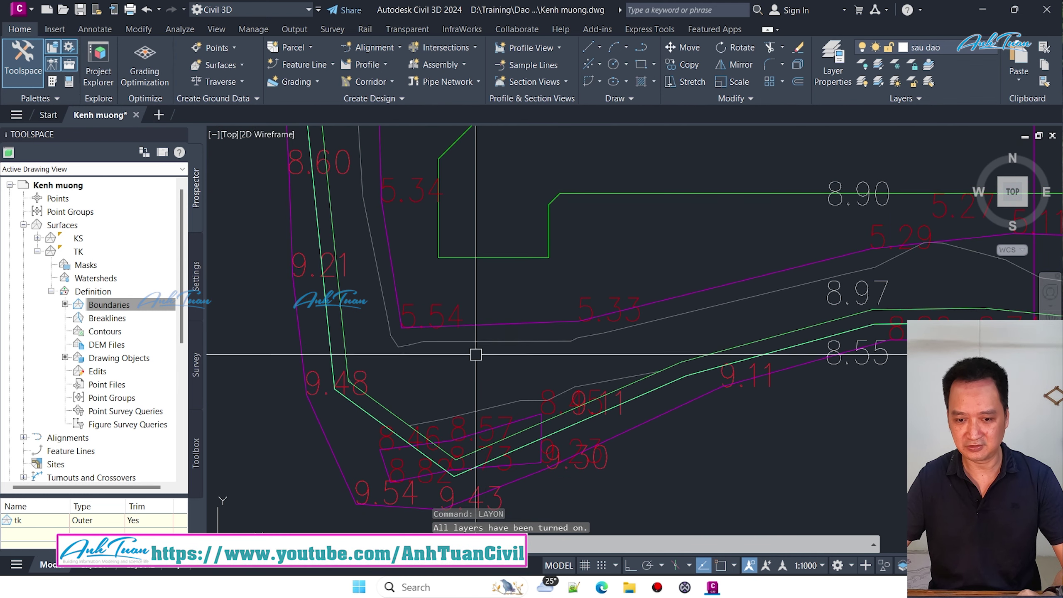
scroll(387, 392, down, 5)
click(609, 330)
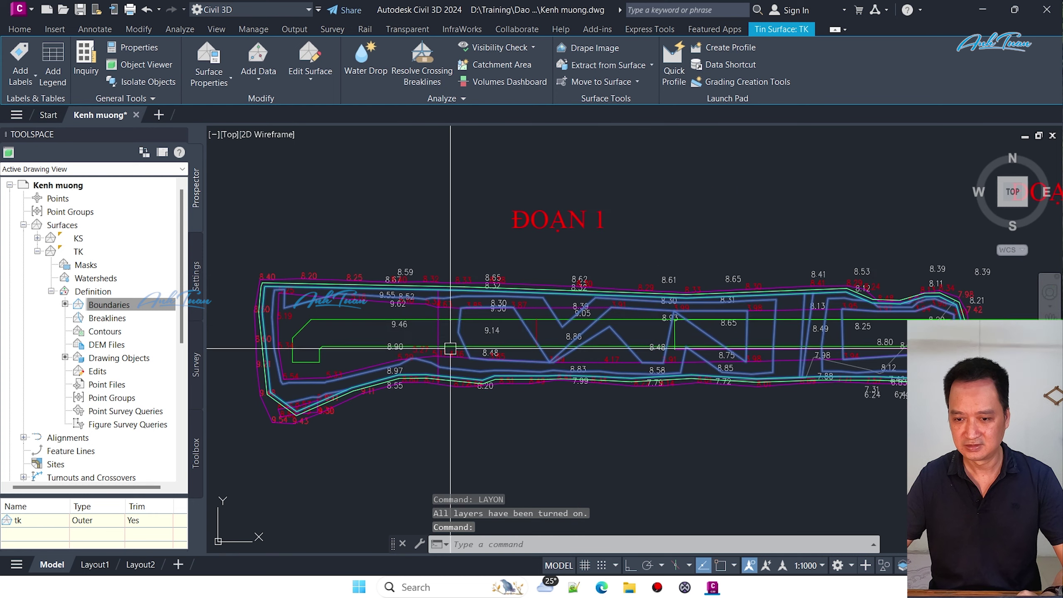
right_click(609, 330)
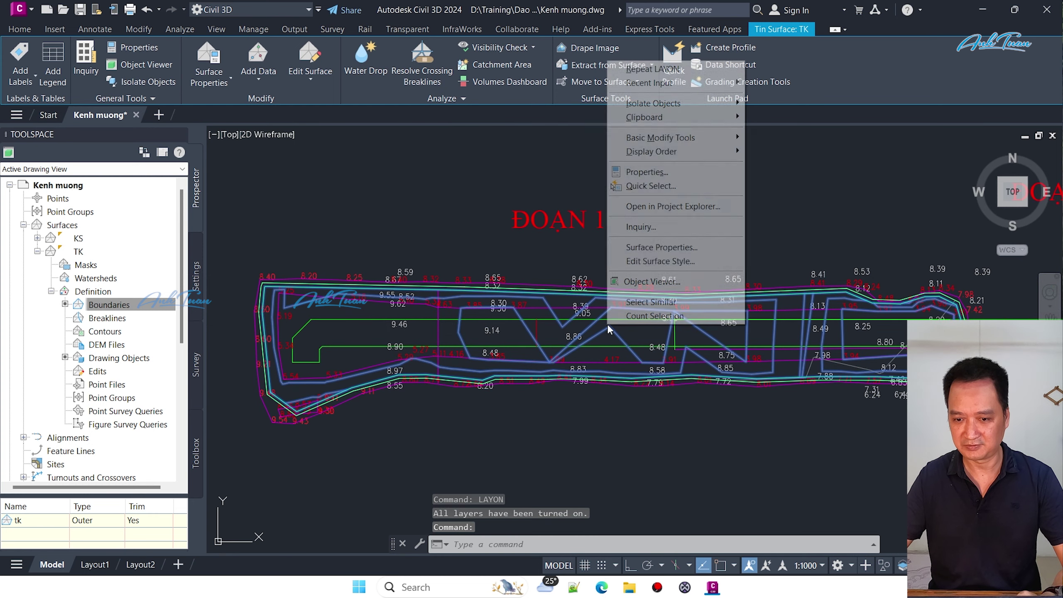
click(651, 282)
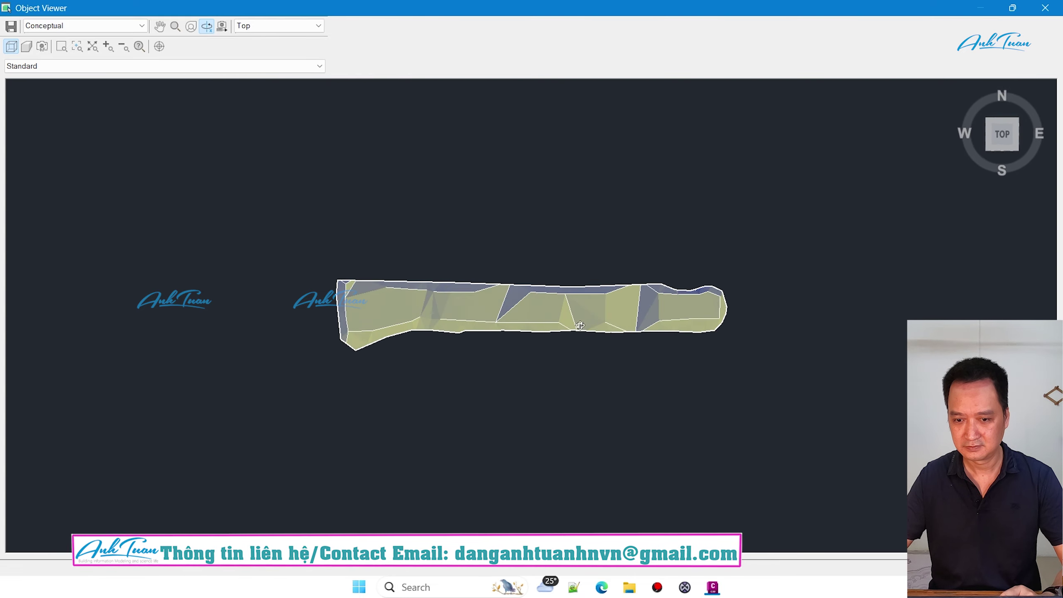
mouse_move(580, 326)
mouse_down()
mouse_move(570, 392)
mouse_move(552, 415)
mouse_move(498, 368)
mouse_move(485, 386)
mouse_up()
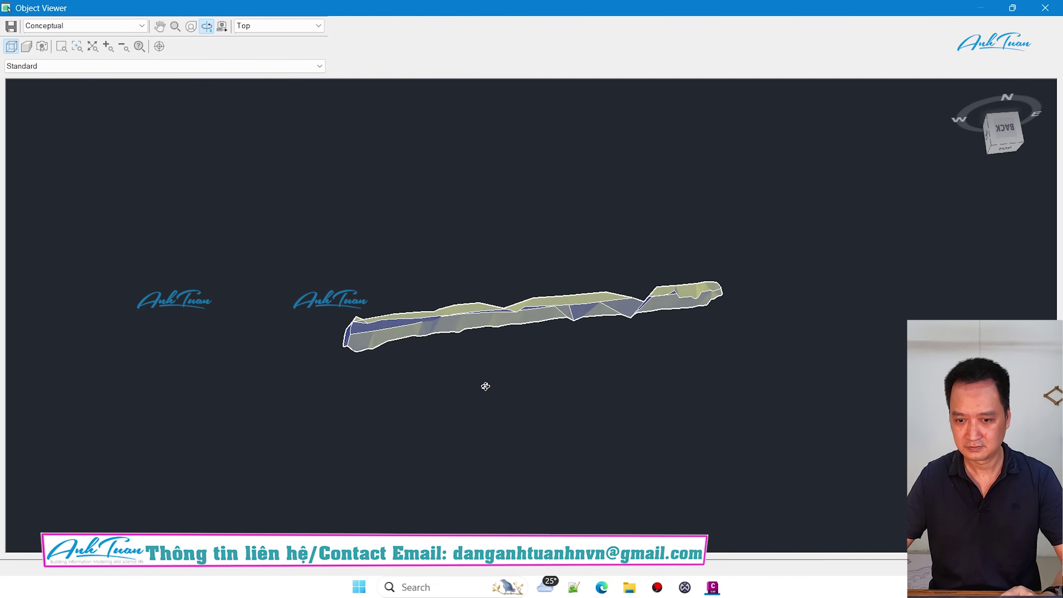
scroll(485, 386, up, 3)
scroll(475, 332, up, 3)
mouse_move(475, 333)
mouse_down()
mouse_move(501, 348)
mouse_move(515, 276)
mouse_move(631, 301)
mouse_move(795, 369)
mouse_move(705, 347)
mouse_up()
scroll(459, 338, down, 5)
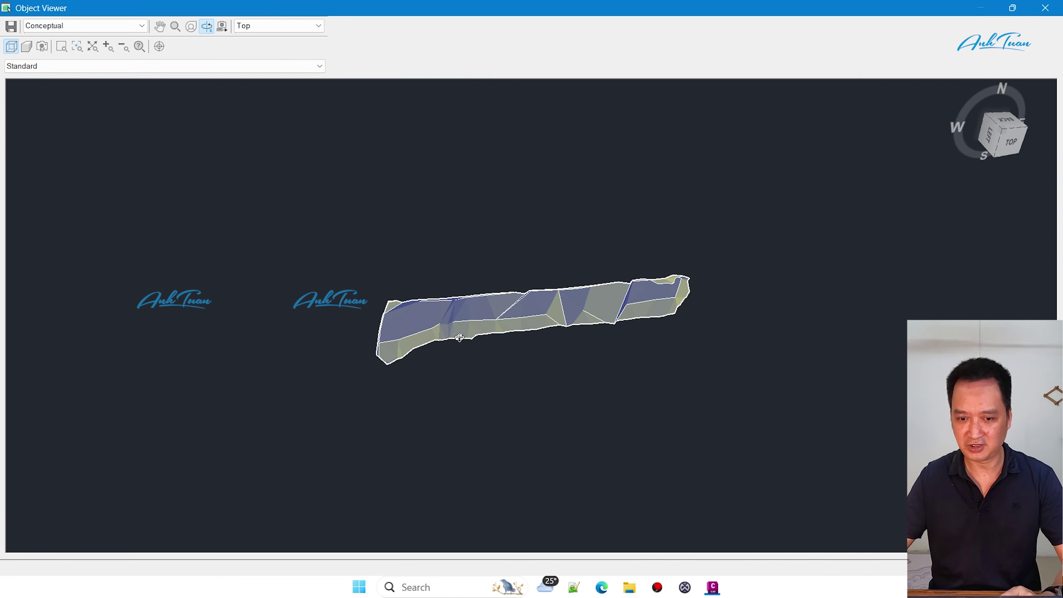
mouse_move(435, 361)
mouse_down()
mouse_move(585, 465)
mouse_move(513, 335)
mouse_up()
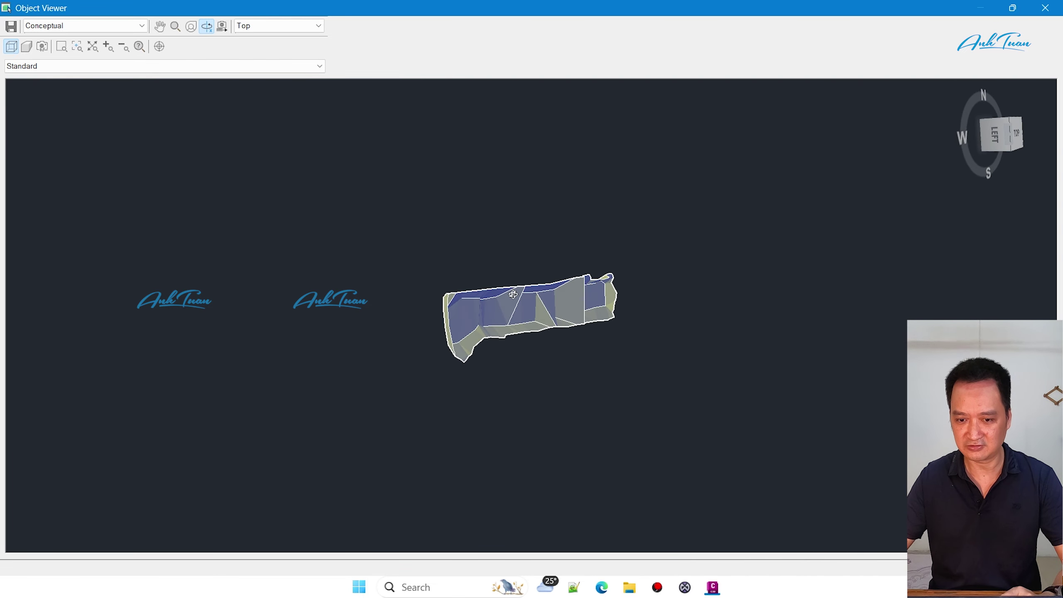
key(Escape)
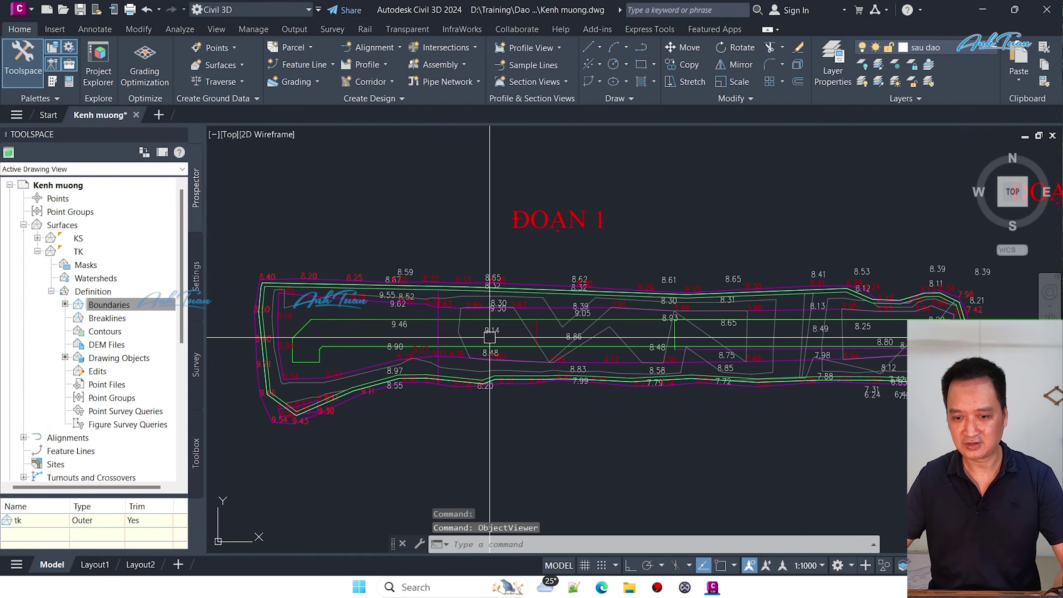
right_click(544, 306)
click(572, 464)
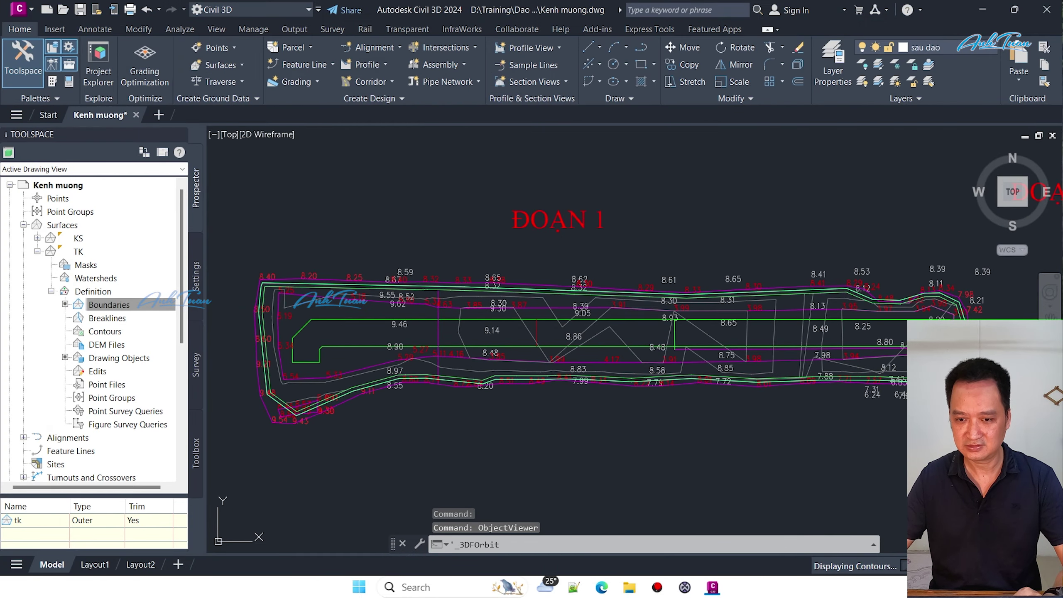
drag(580, 335, 639, 459)
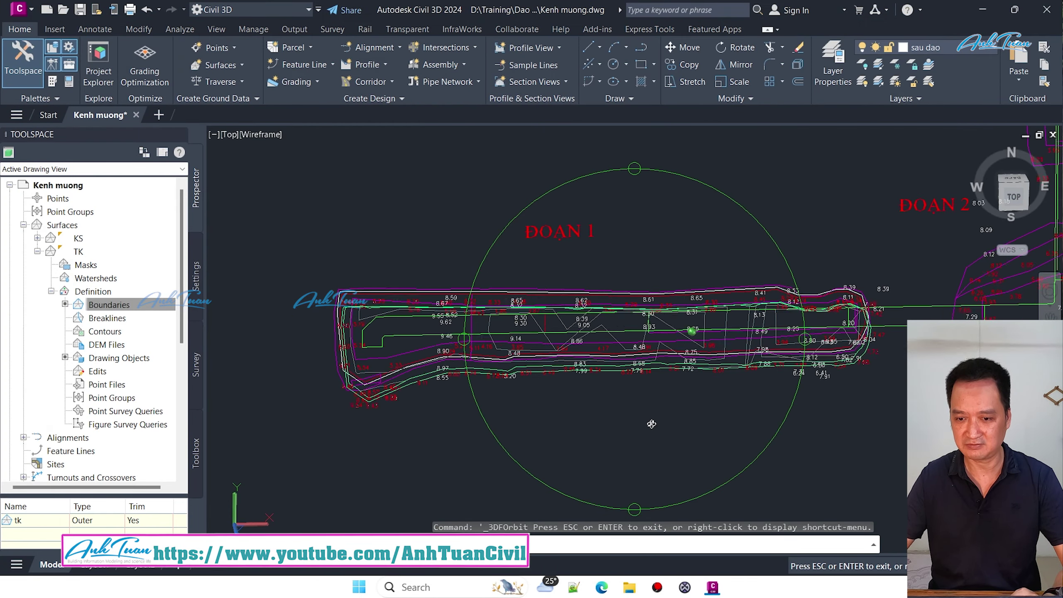
mouse_move(620, 391)
mouse_down()
mouse_move(641, 320)
mouse_move(554, 417)
mouse_move(568, 358)
mouse_move(635, 413)
mouse_move(641, 396)
mouse_up()
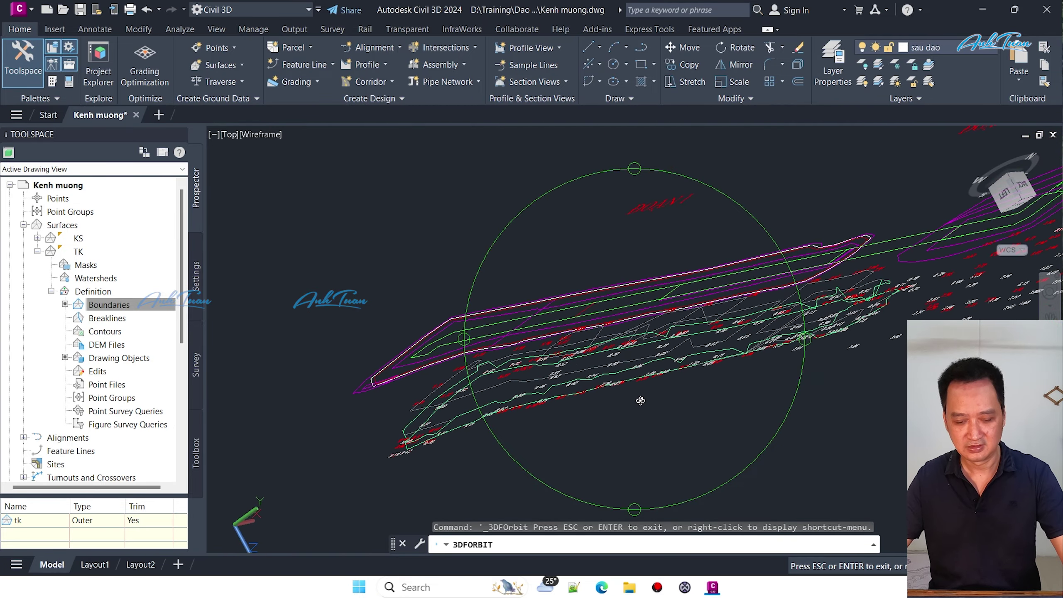
key(Escape)
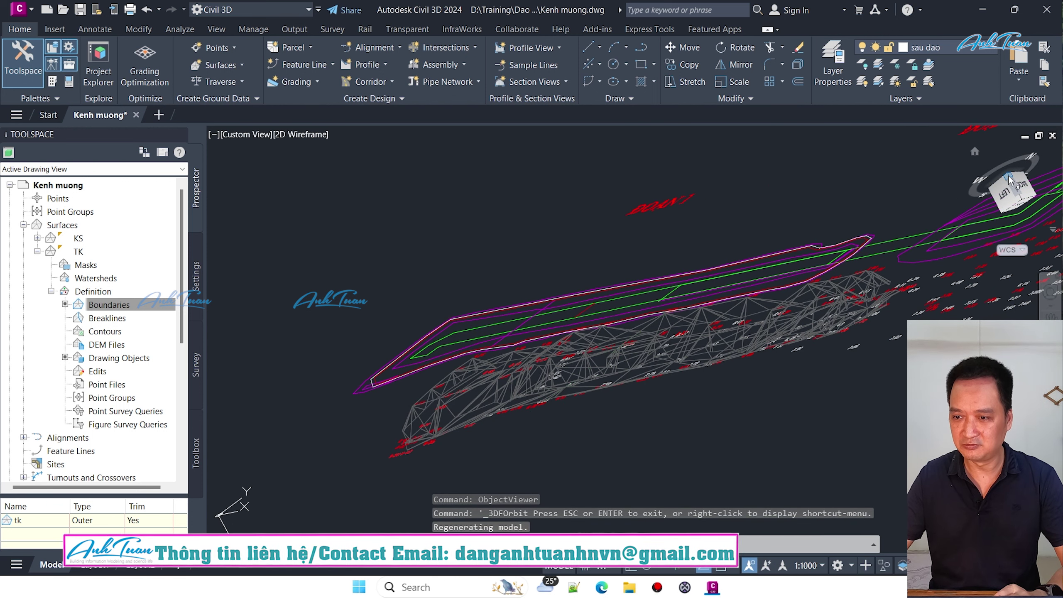
click(1006, 194)
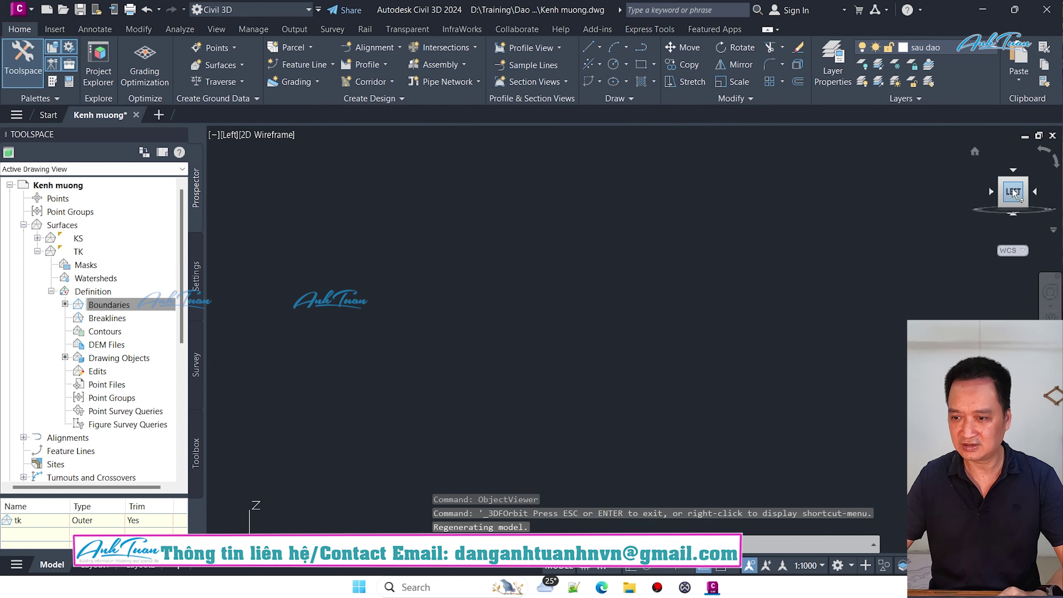
click(1012, 169)
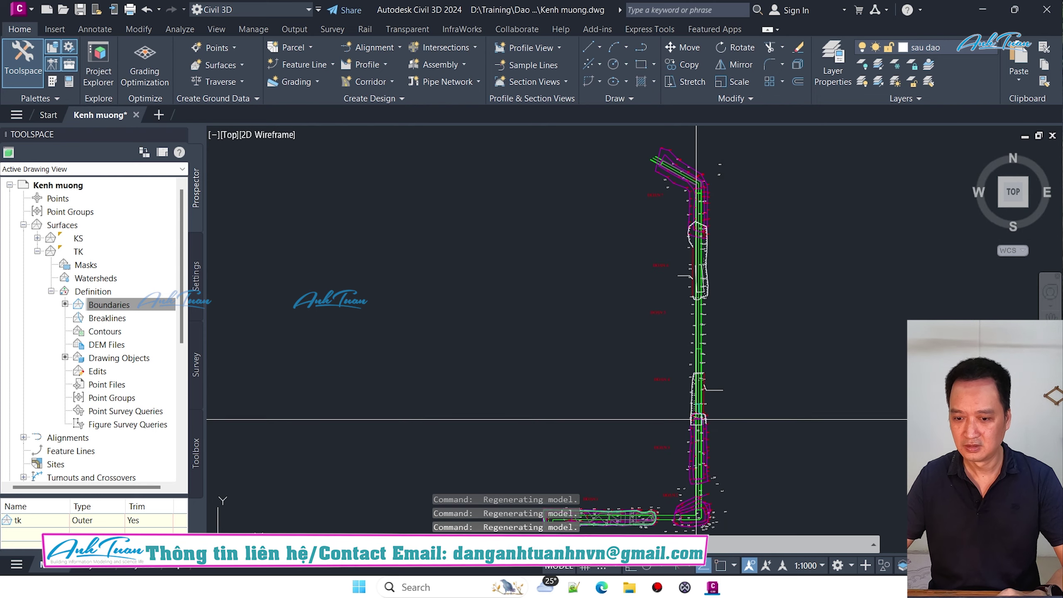
scroll(583, 404, up, 3)
scroll(481, 309, up, 1)
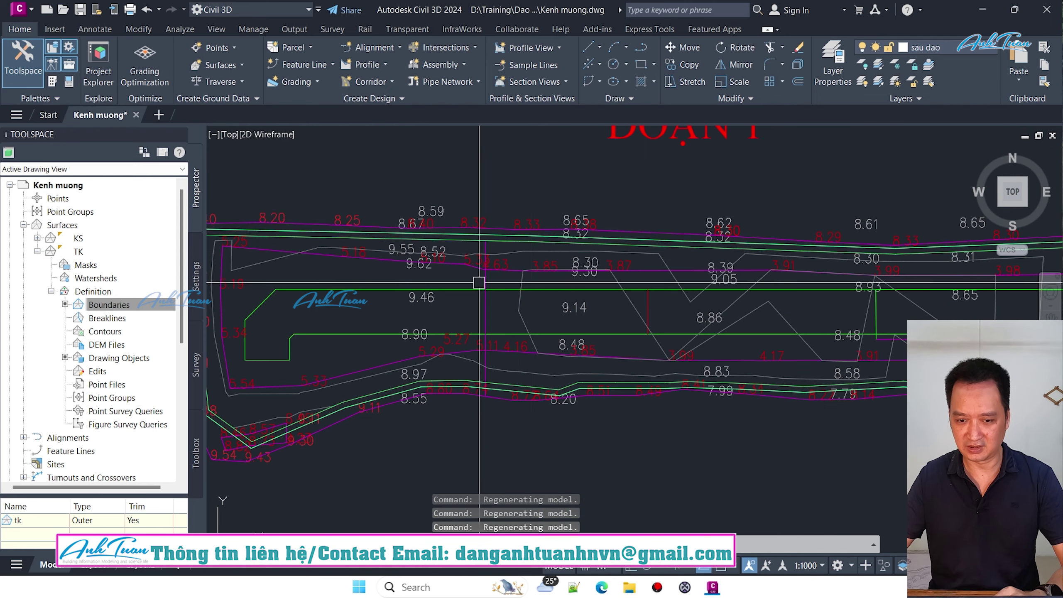
scroll(367, 295, up, 2)
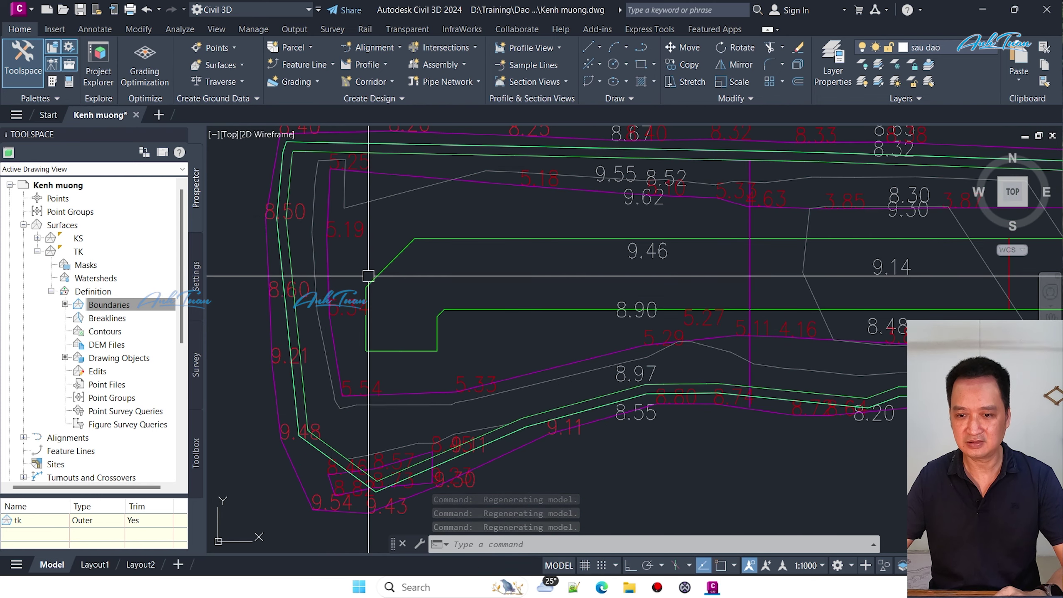
scroll(446, 284, down, 4)
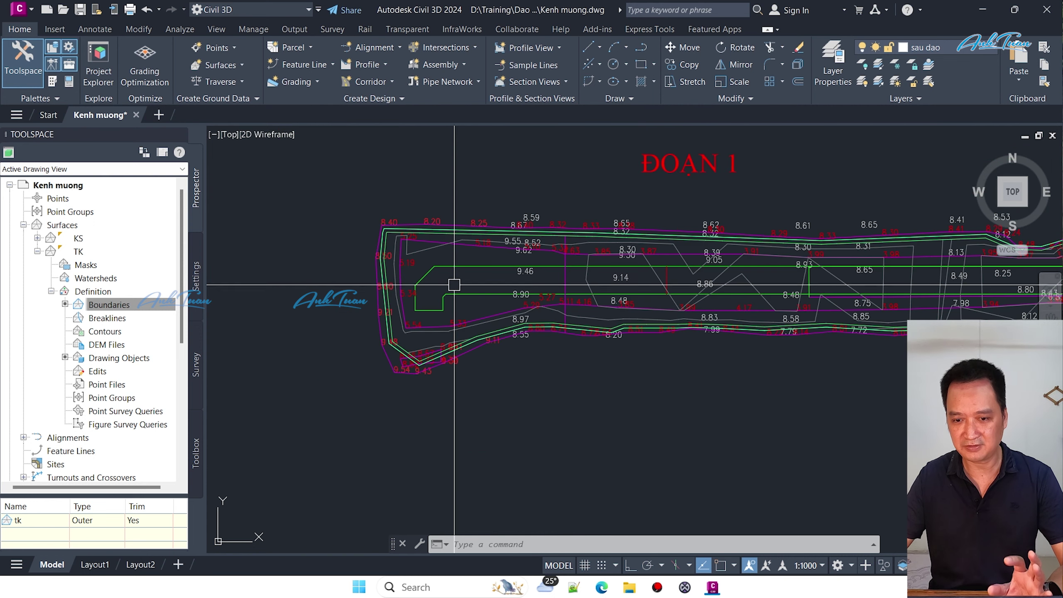
scroll(509, 284, up, 4)
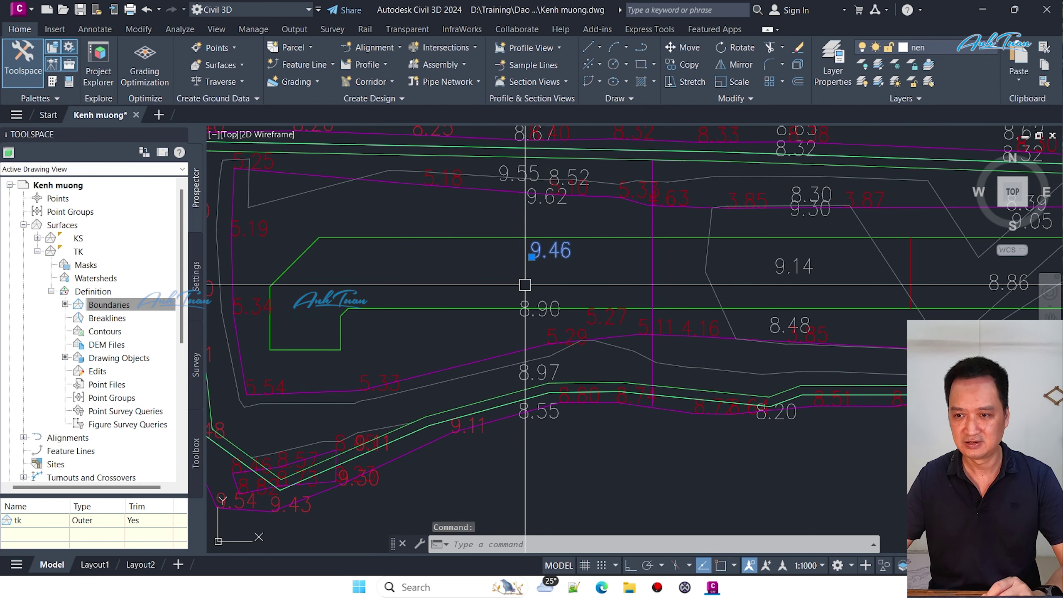
scroll(537, 294, down, 2)
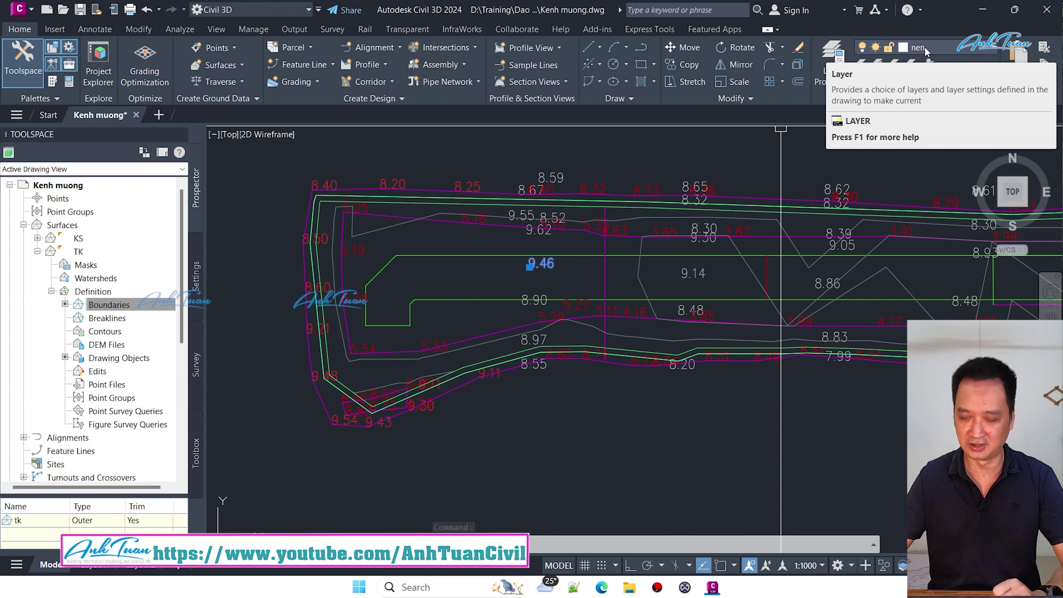
key(Escape)
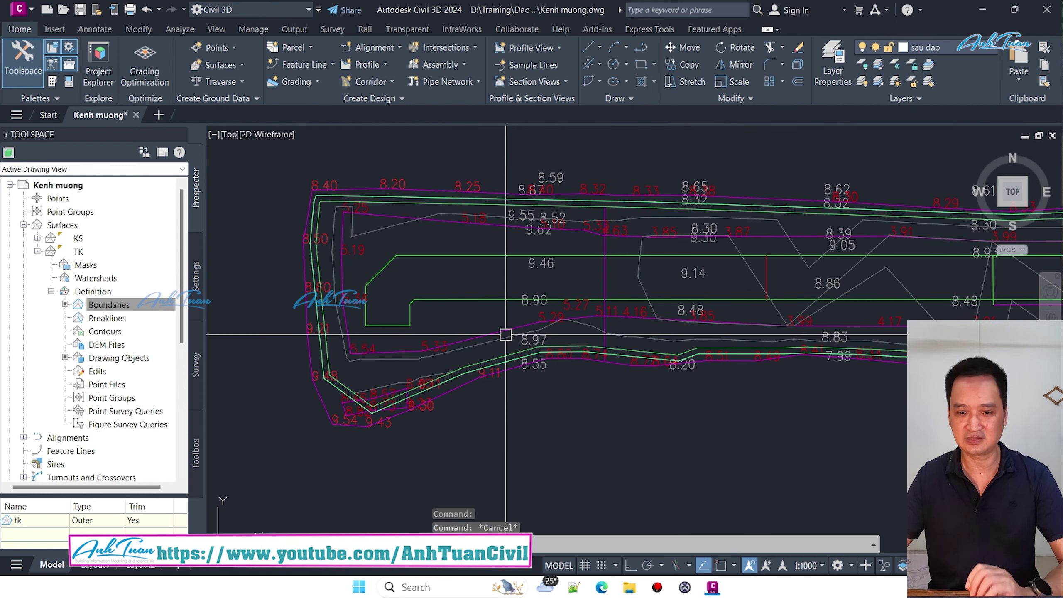
scroll(439, 347, up, 6)
click(553, 341)
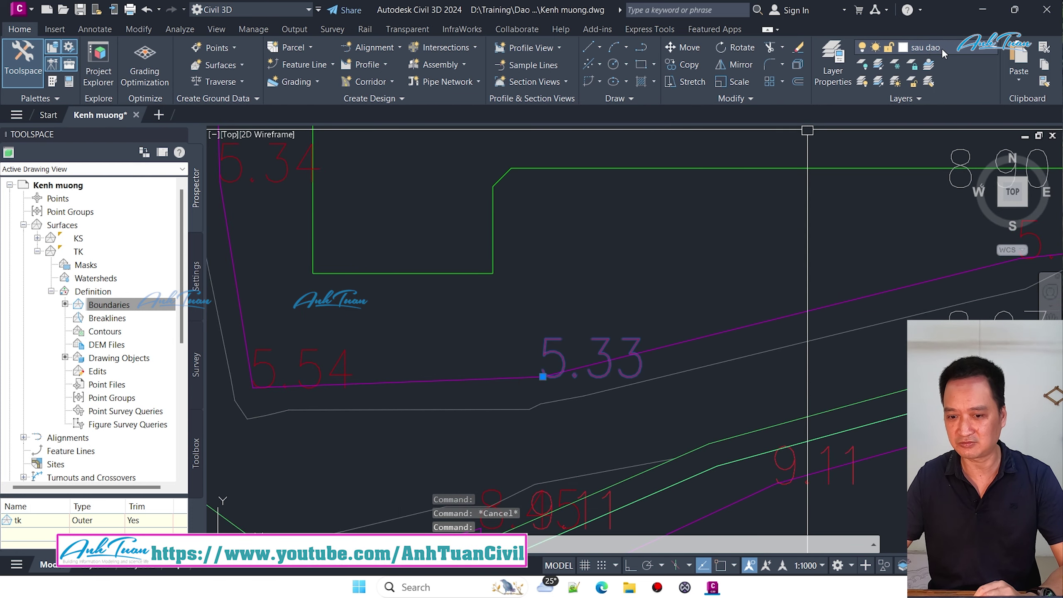
scroll(710, 313, down, 3)
scroll(607, 328, down, 3)
key(Escape)
mouse_move(674, 290)
middle_down()
mouse_move(475, 309)
mouse_move(401, 336)
middle_up()
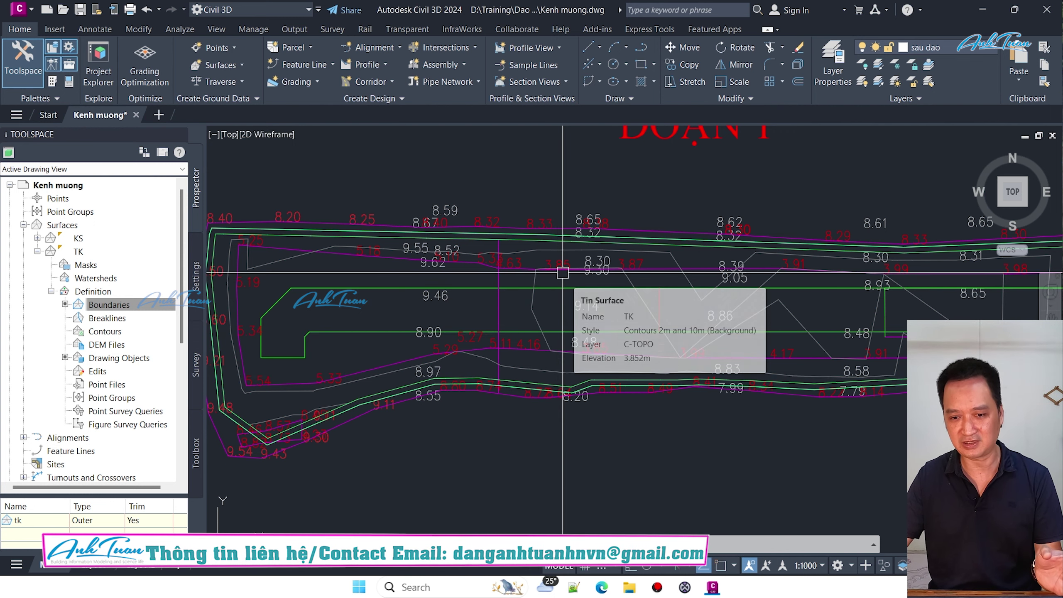
scroll(568, 268, down, 4)
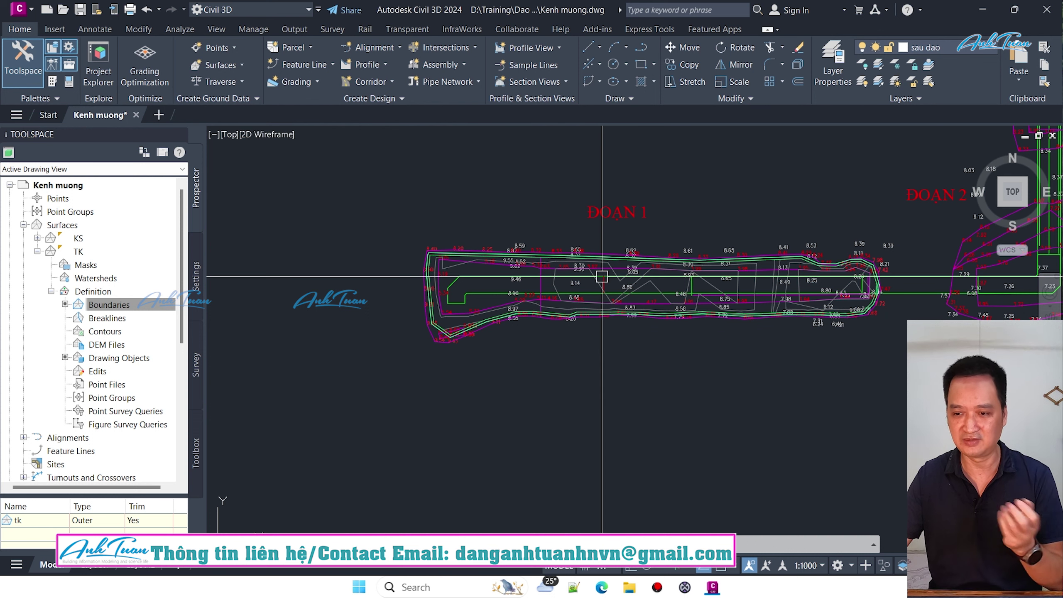
key(Escape)
key(Escape)
key(Escape)
scroll(554, 283, up, 2)
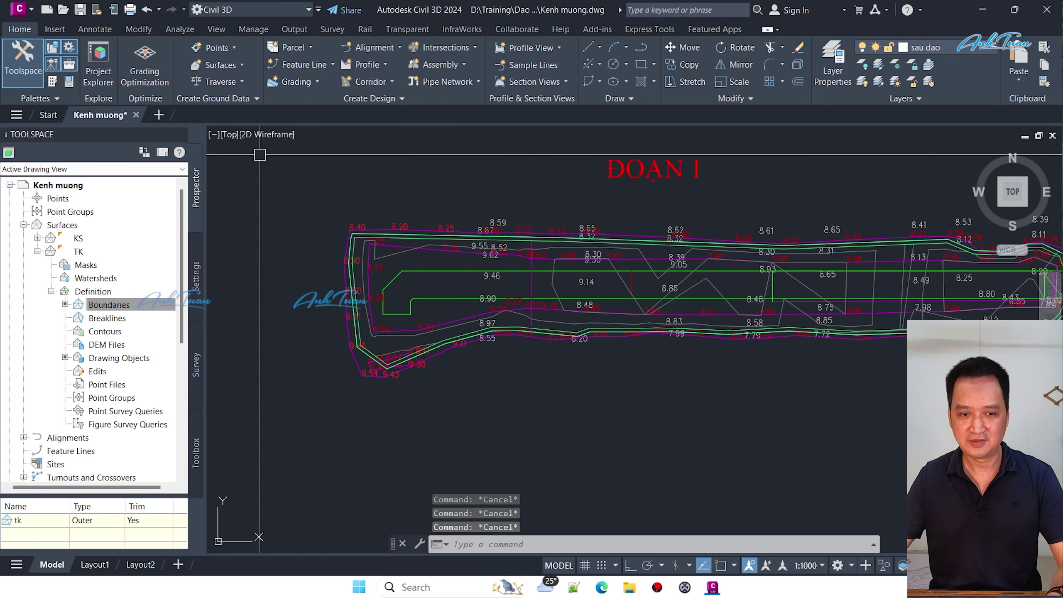
click(180, 134)
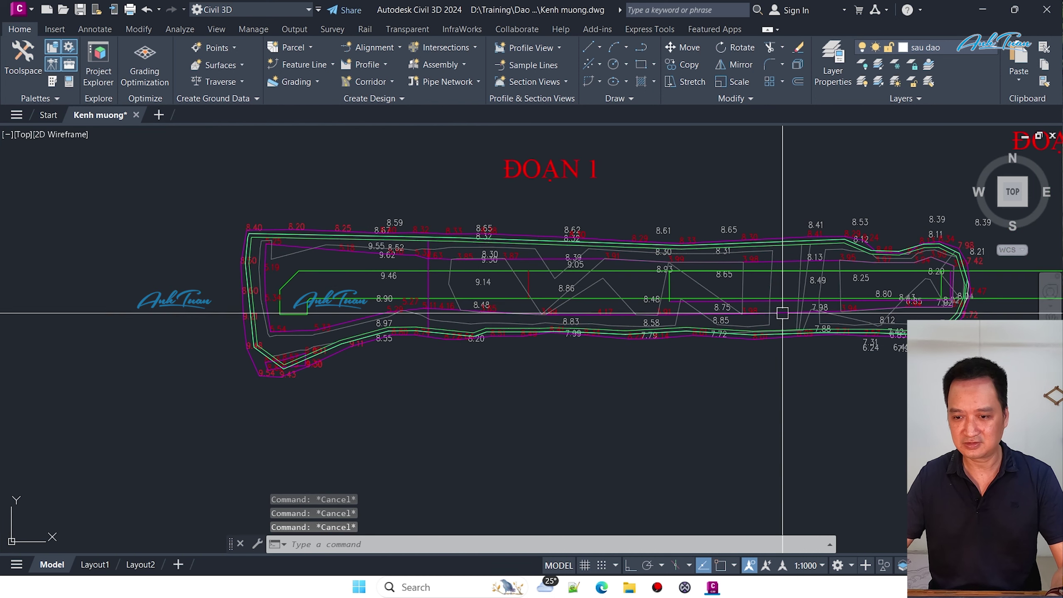
scroll(758, 289, up, 1)
scroll(742, 289, up, 2)
scroll(574, 268, down, 2)
scroll(306, 318, up, 5)
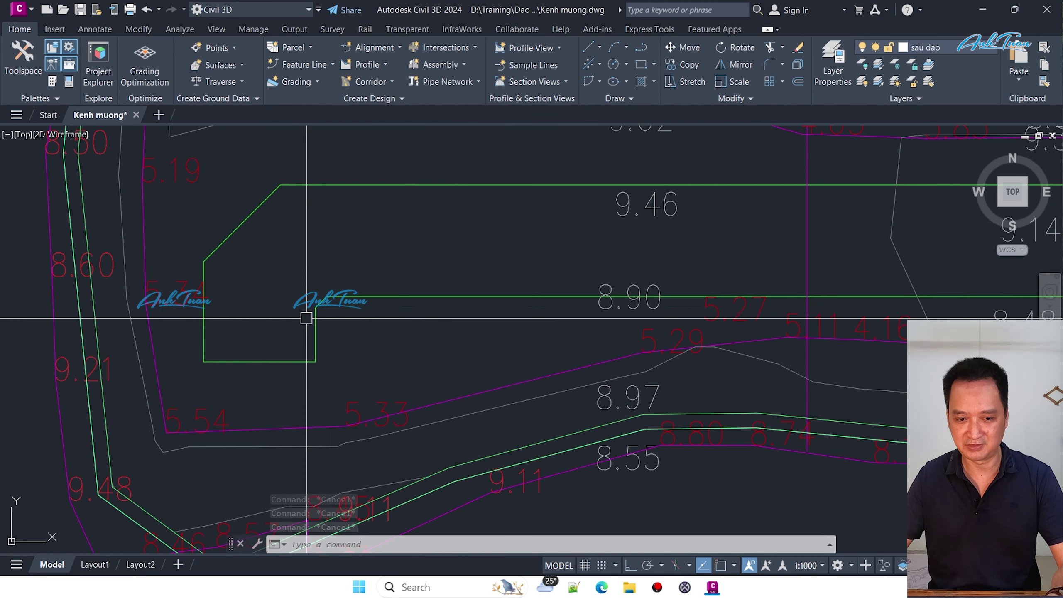
middle_drag(348, 387, 330, 349)
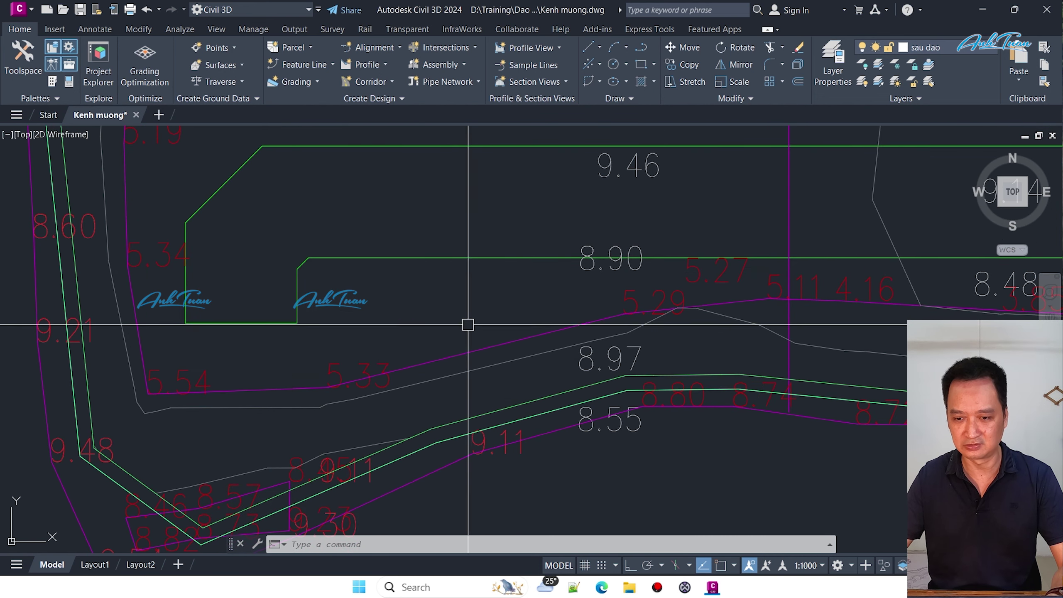
middle_drag(456, 327, 413, 277)
scroll(413, 278, down, 6)
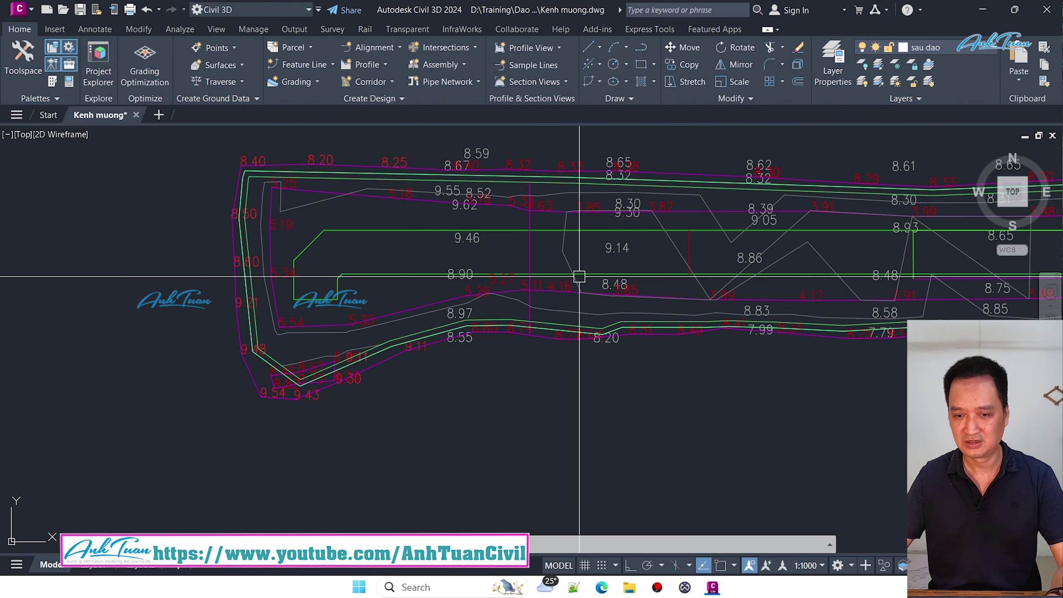
middle_drag(579, 273, 421, 289)
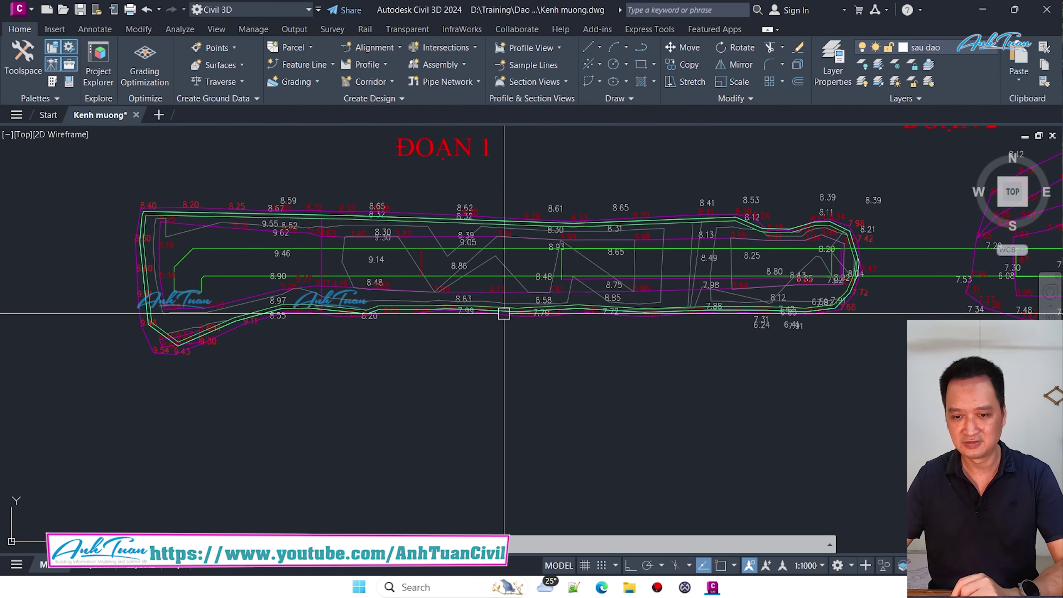
middle_drag(504, 313, 503, 330)
key(Escape)
key(Escape)
key(Escape)
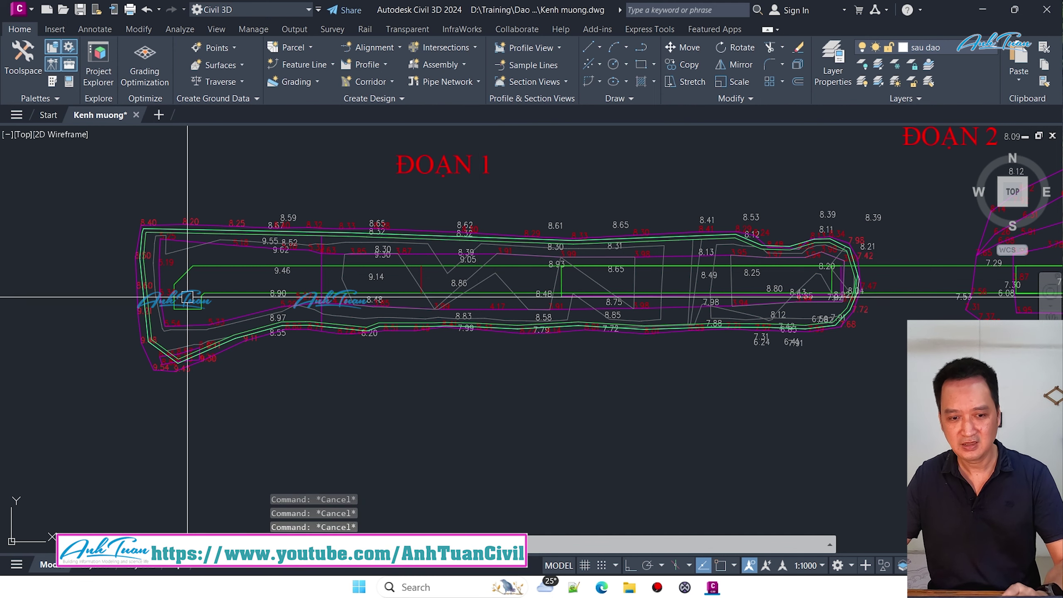
scroll(187, 297, up, 4)
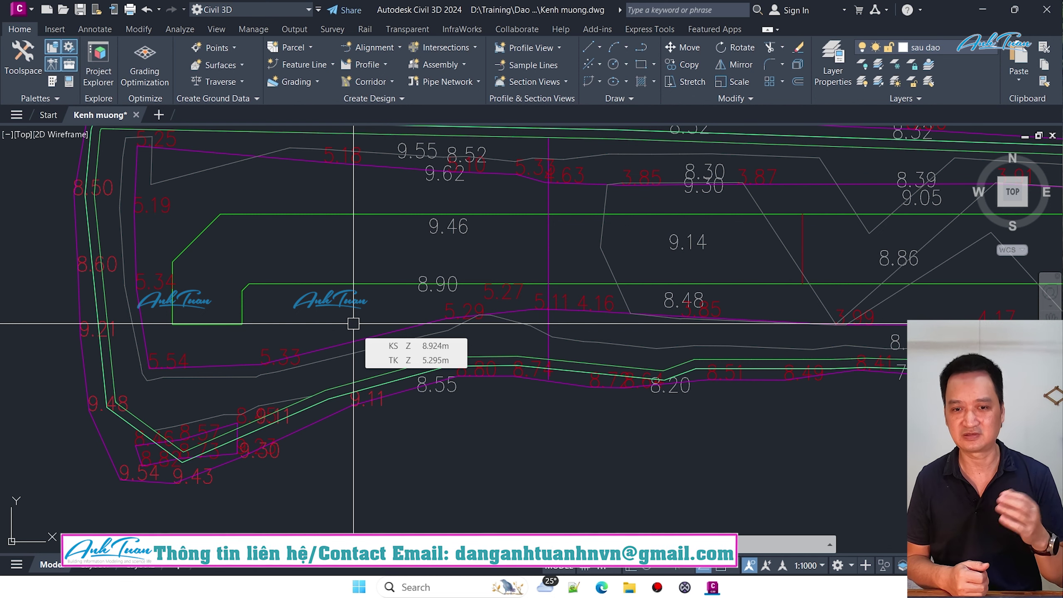
key(Escape)
key(Escape)
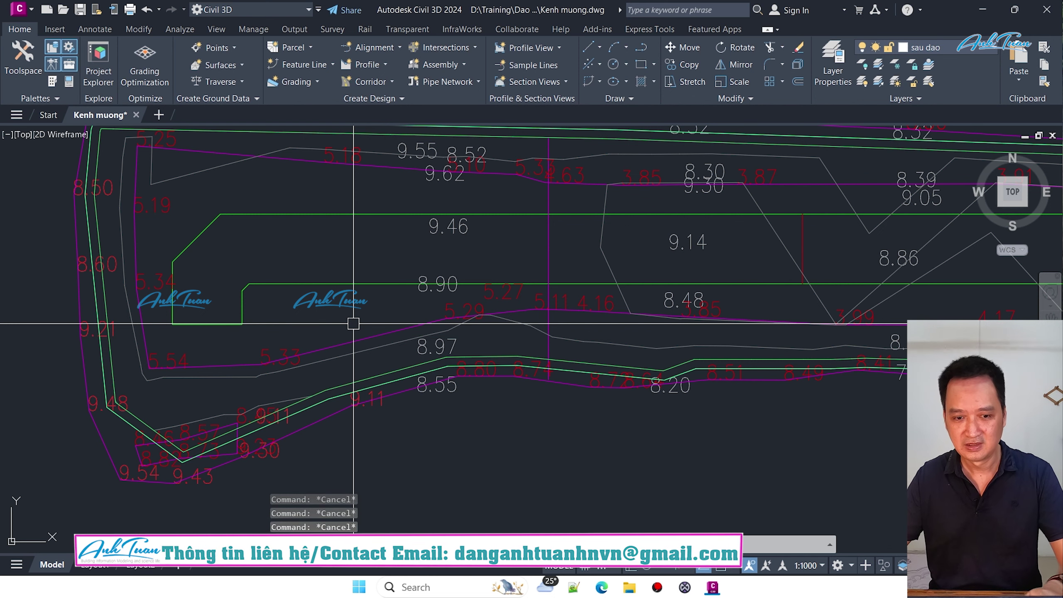
click(322, 216)
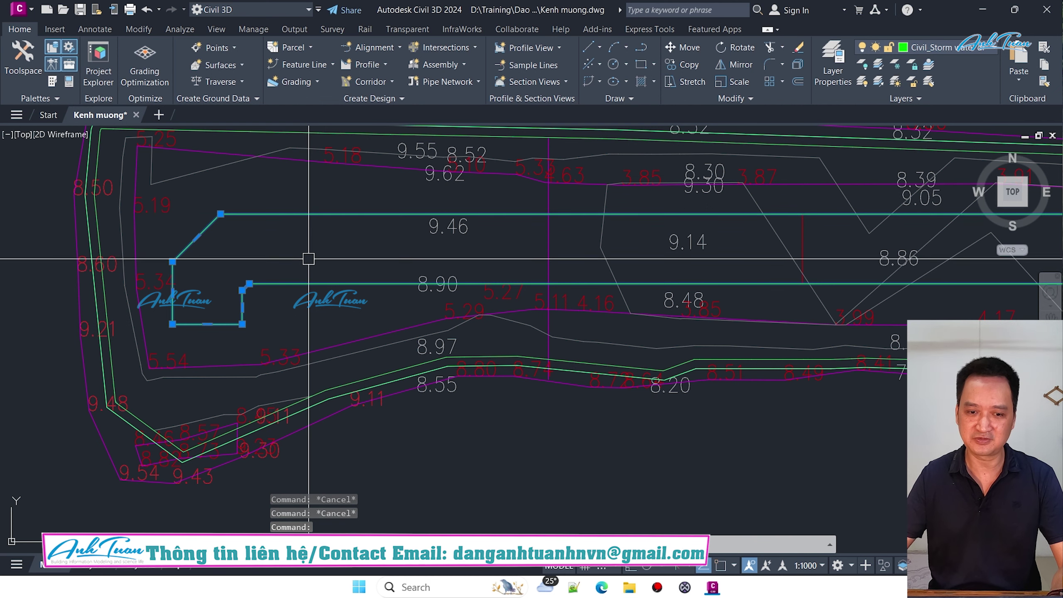
middle_drag(307, 255, 306, 255)
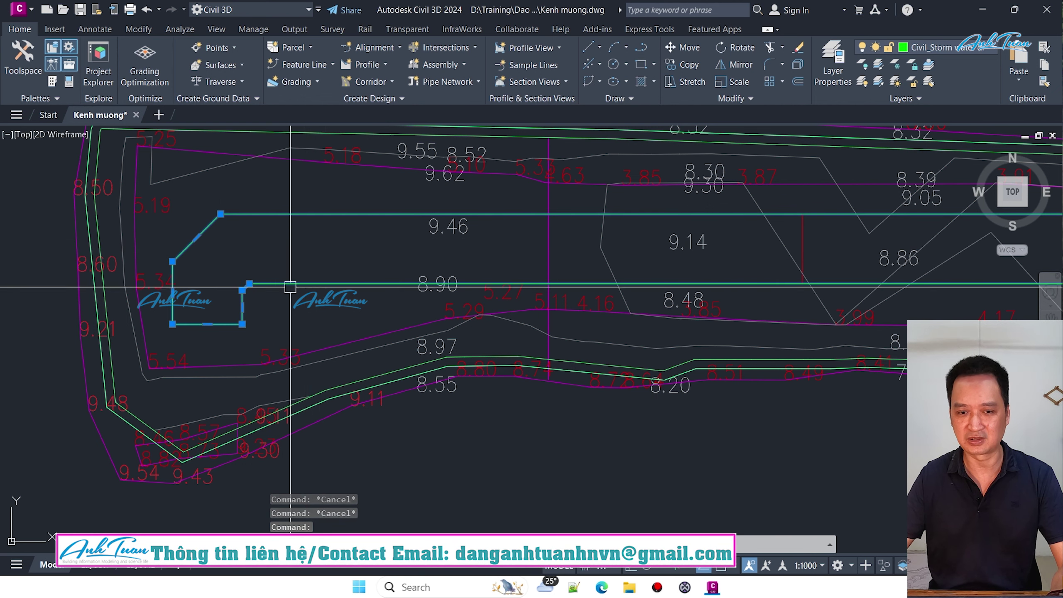
key(Escape)
text(pl)
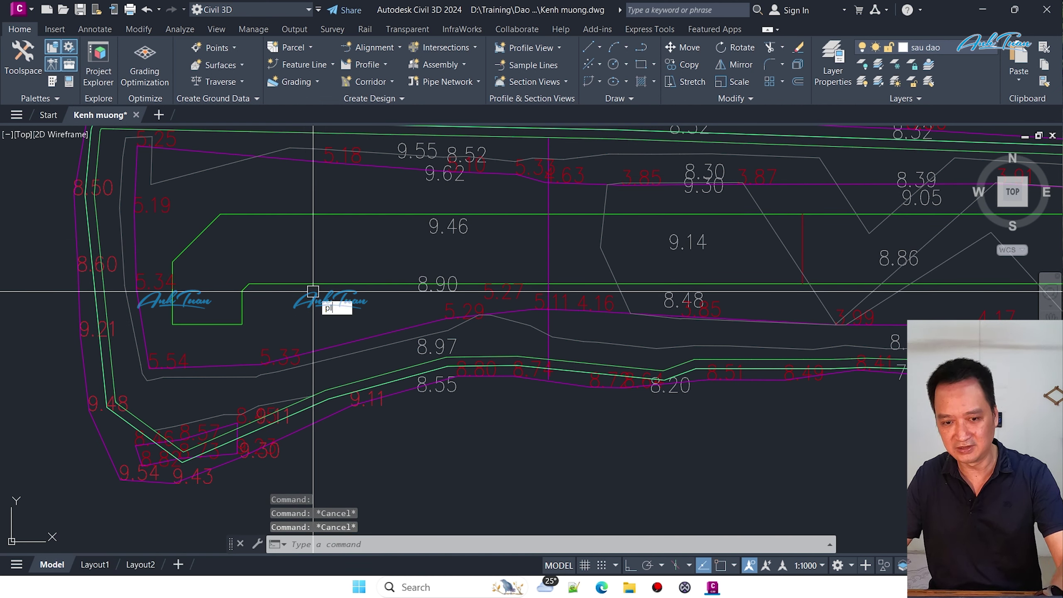
Step: Draw a short cross line from the upper green boundary, perpendicular to the lower green line
key(Return)
shift+right_click(352, 231)
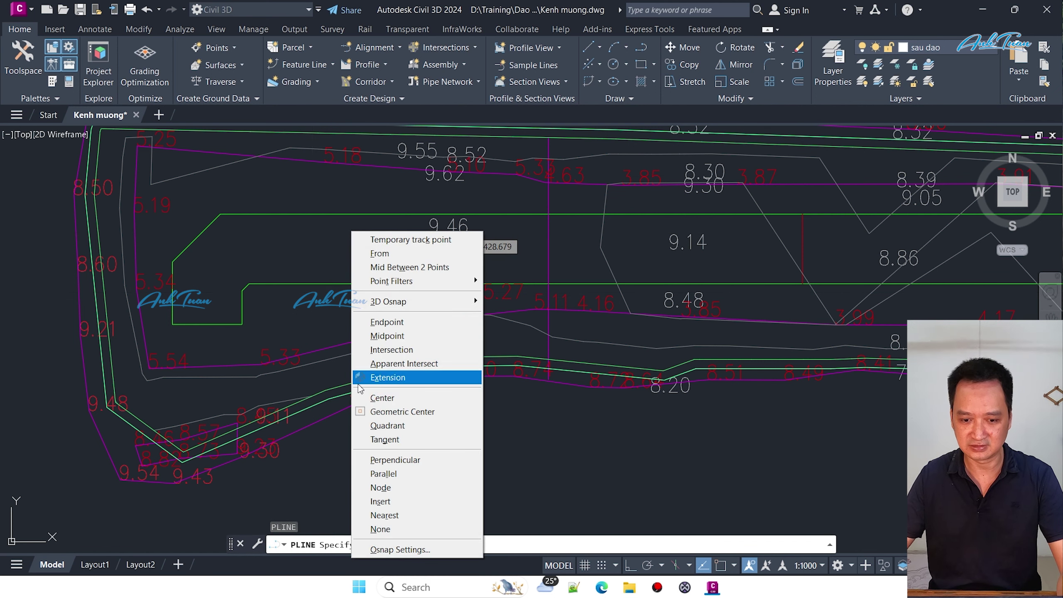
click(385, 515)
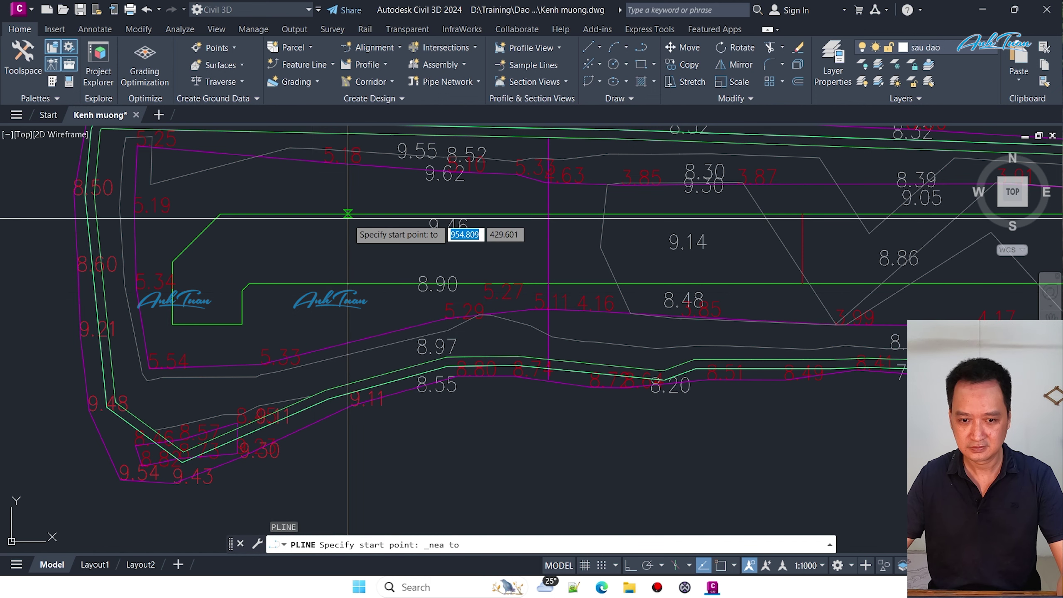
click(348, 214)
shift+right_click(366, 249)
click(393, 476)
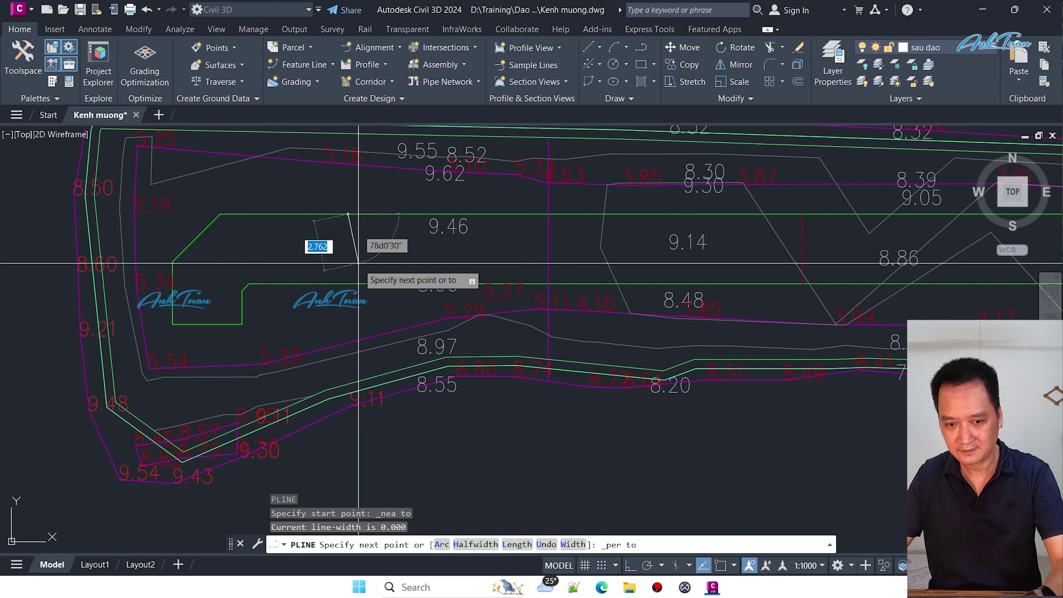
click(359, 283)
key(Escape)
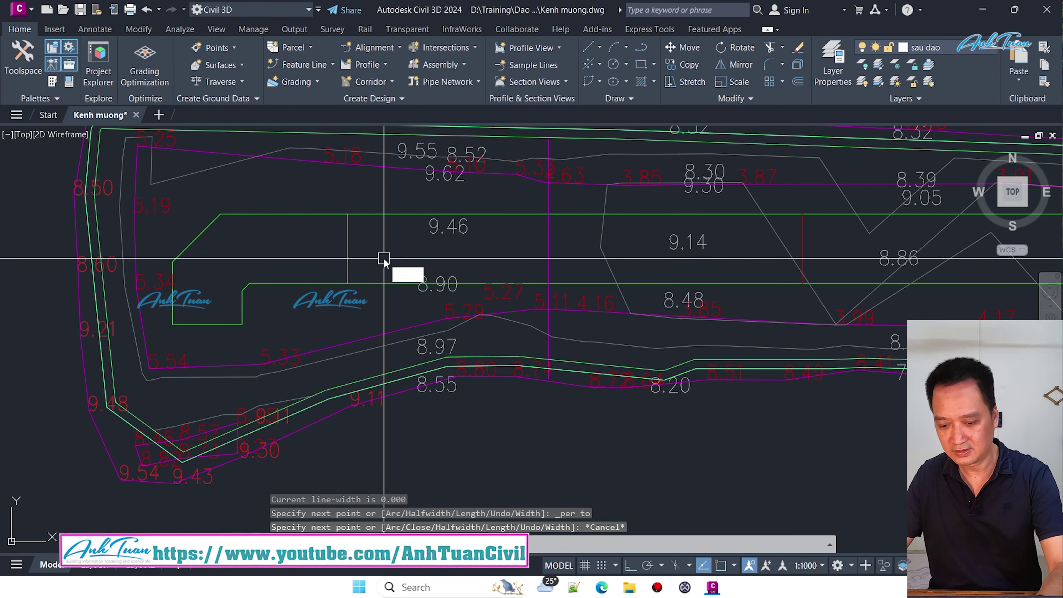
Step: With Ortho on, draw a horizontal polyline from the cross line's midpoint past the canal's left end
key(Return)
shift+right_click(383, 258)
click(418, 351)
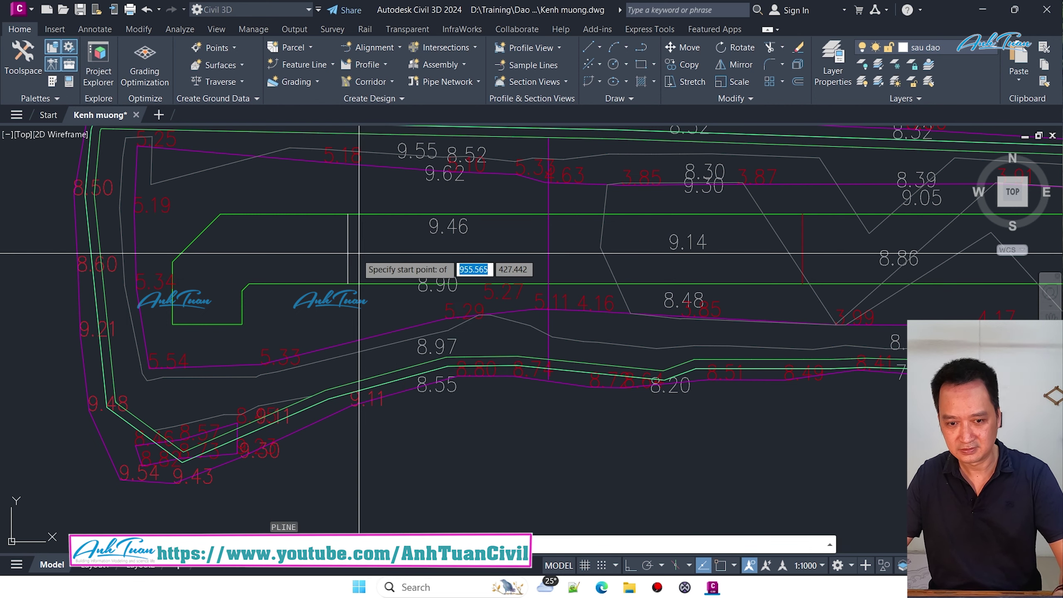
click(347, 249)
middle_drag(208, 263, 342, 264)
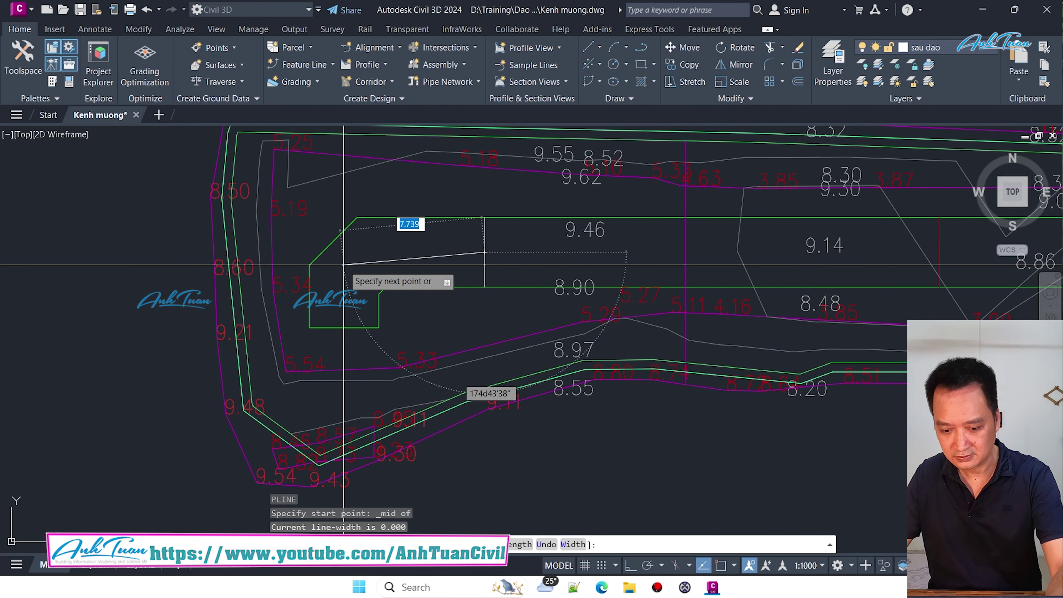
key(F8)
scroll(237, 249, up, 2)
scroll(234, 234, up, 2)
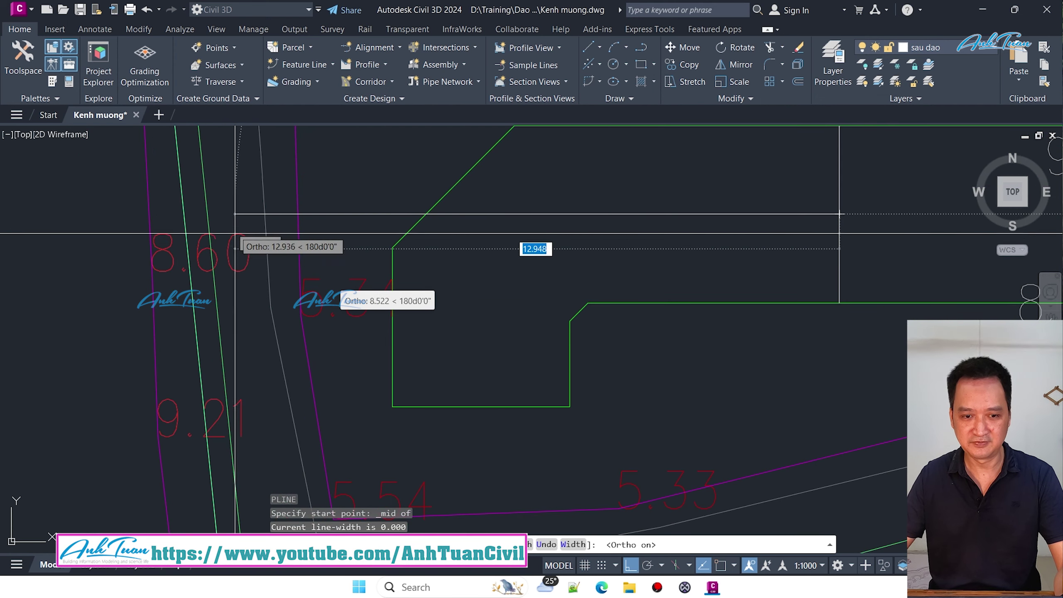
click(231, 228)
key(Escape)
Step: Grip-stretch the centreline's end out to the canal's far right end
text(PLINE)
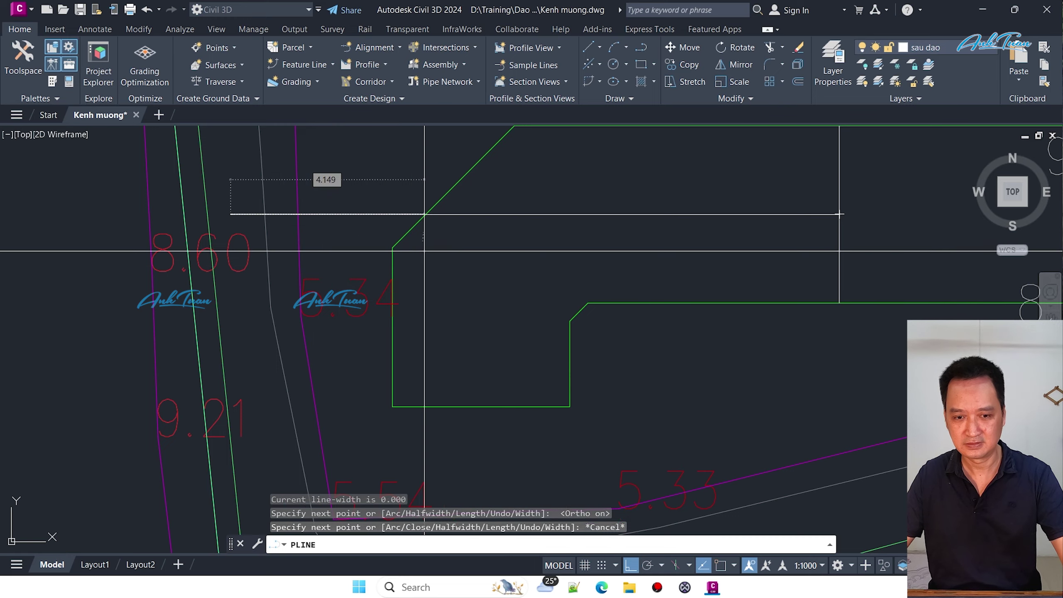
key(Escape)
click(424, 250)
click(523, 201)
scroll(569, 249, down, 4)
middle_drag(570, 249, 352, 290)
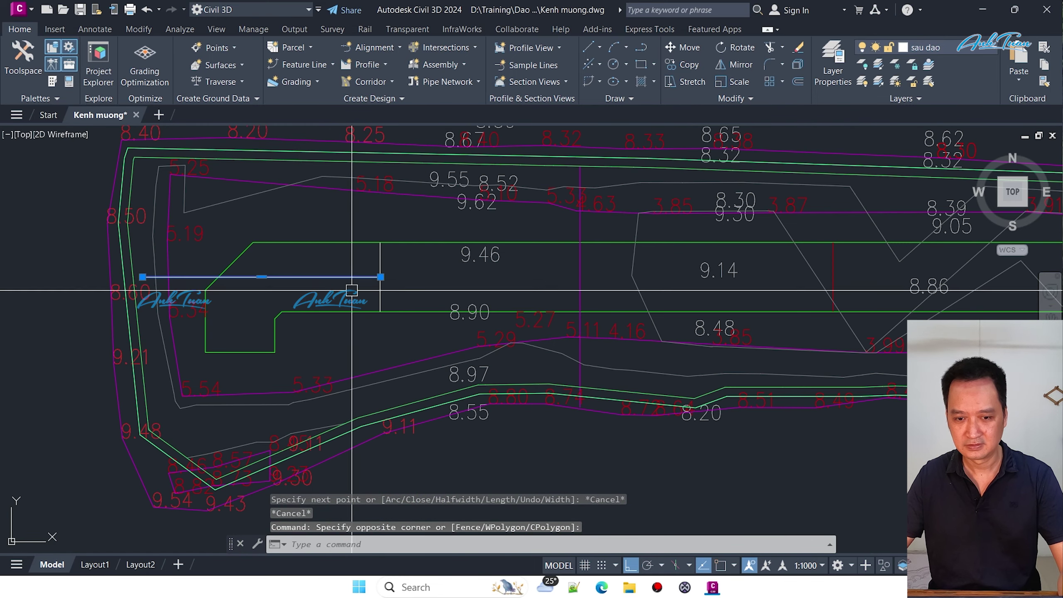
click(380, 276)
scroll(380, 276, down, 2)
middle_drag(711, 293, 284, 293)
scroll(808, 293, up, 1)
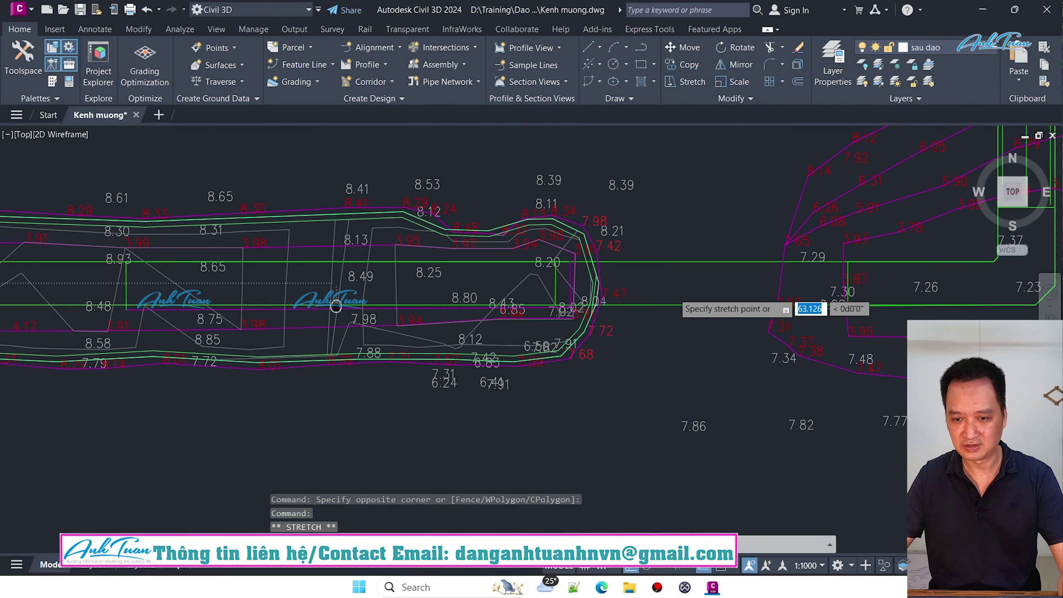
scroll(523, 289, up, 3)
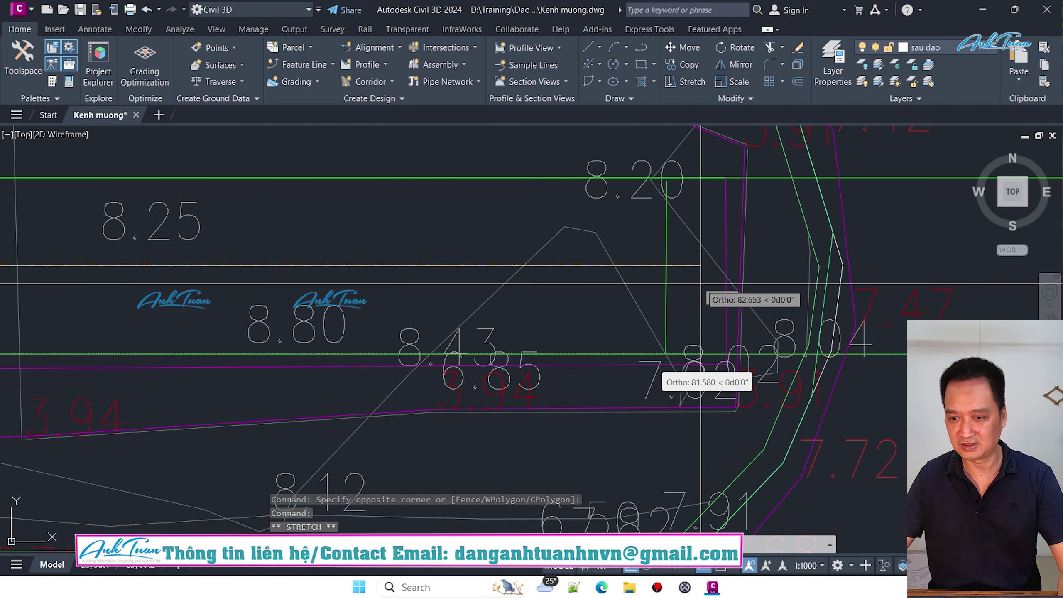
click(797, 265)
key(Escape)
key(Escape)
key(Escape)
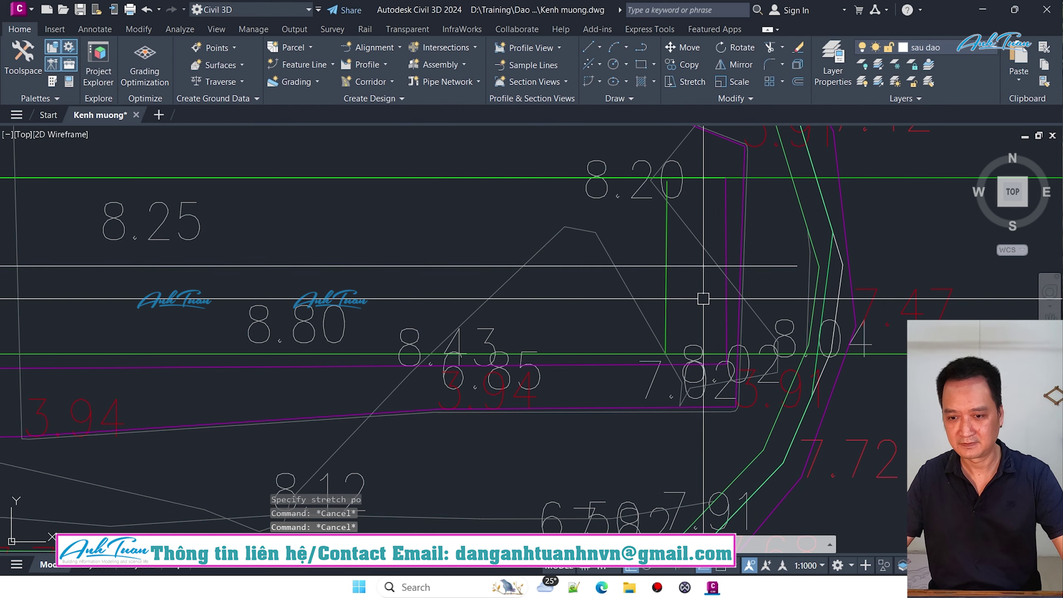
scroll(699, 297, down, 8)
middle_drag(63, 317, 386, 303)
scroll(459, 296, up, 2)
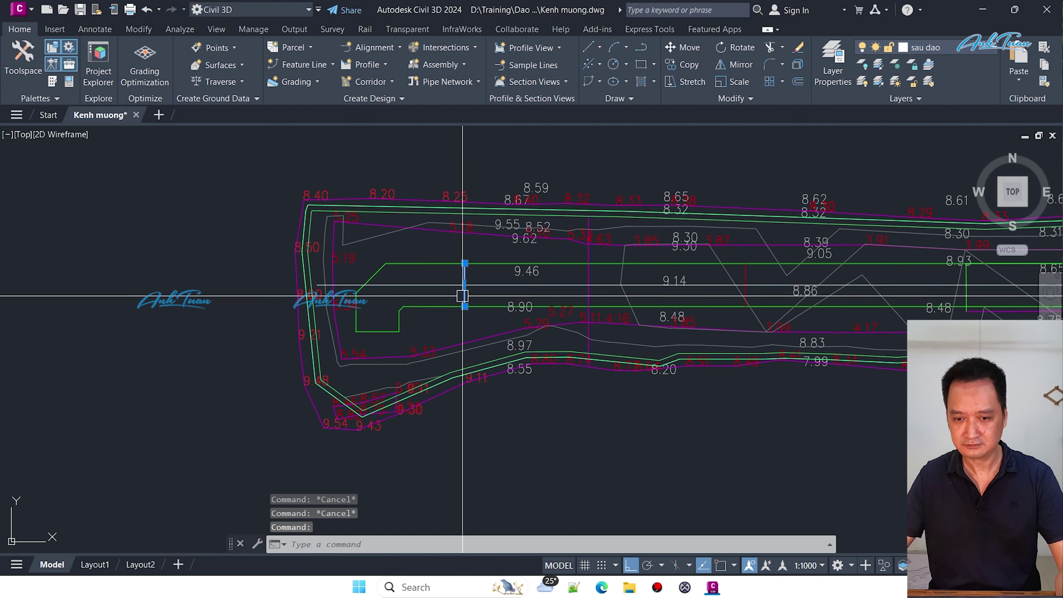
scroll(270, 306, up, 3)
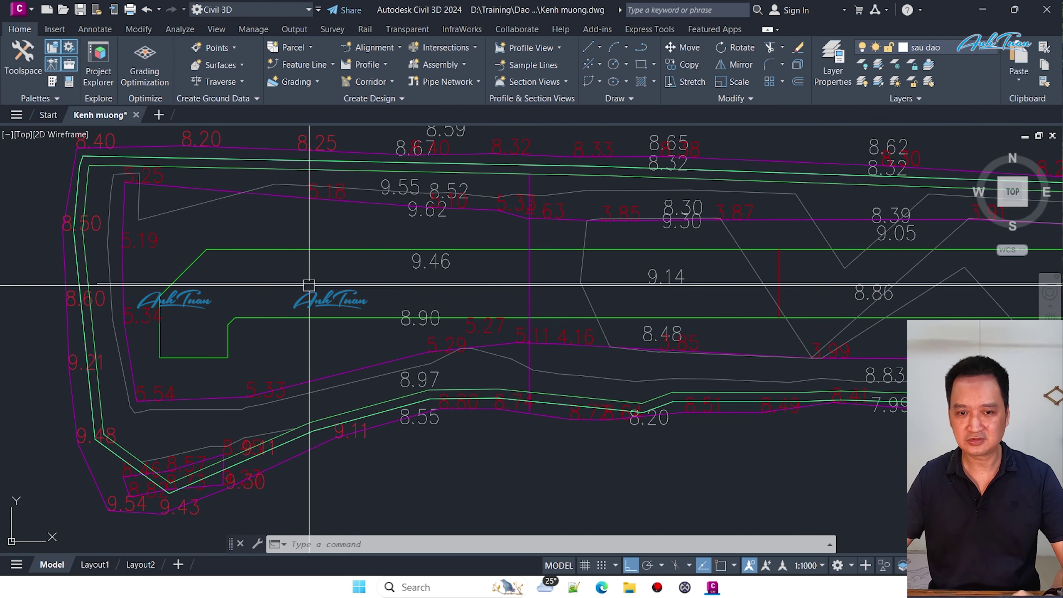
Step: Start an alignment from the drawn centreline, accepting its direction
click(376, 51)
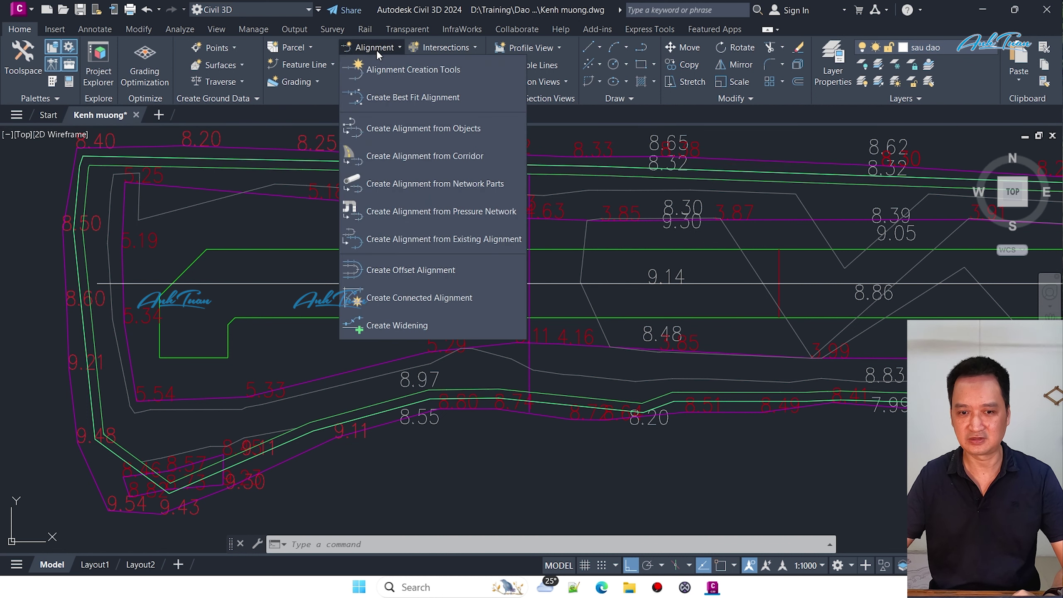
click(410, 128)
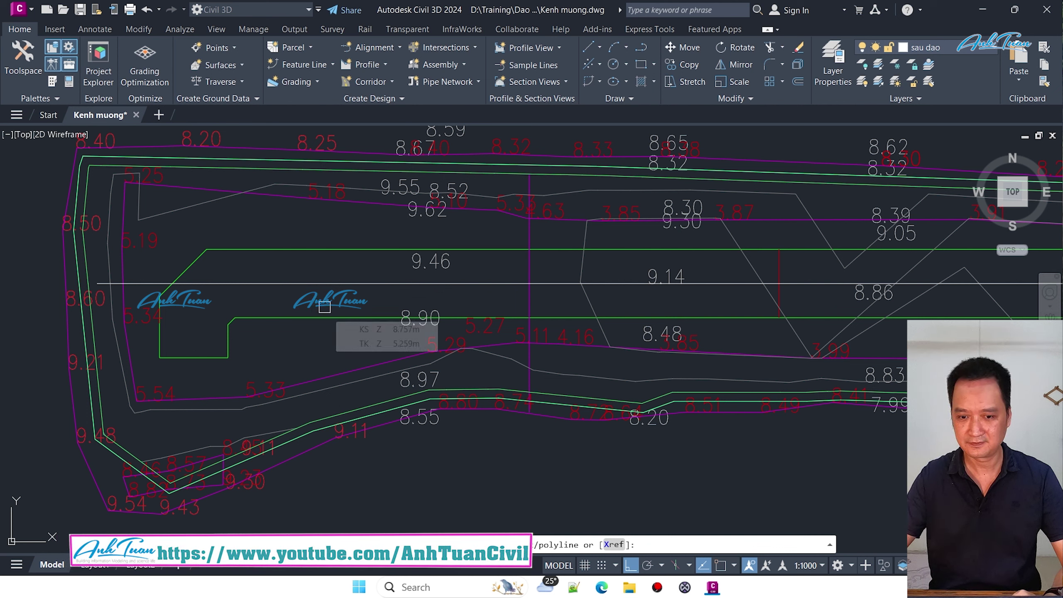
click(330, 282)
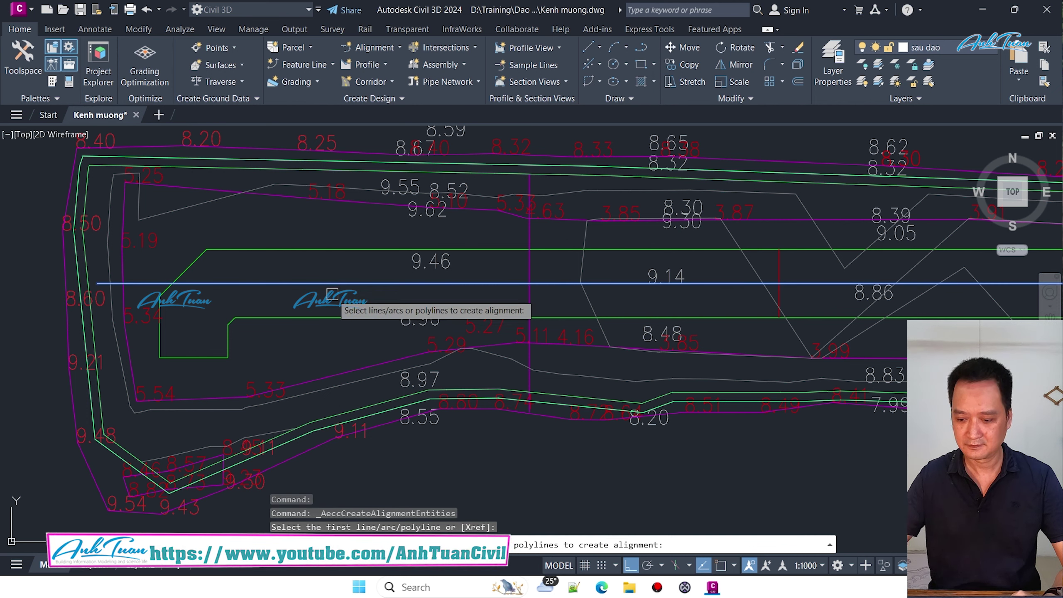
key(Return)
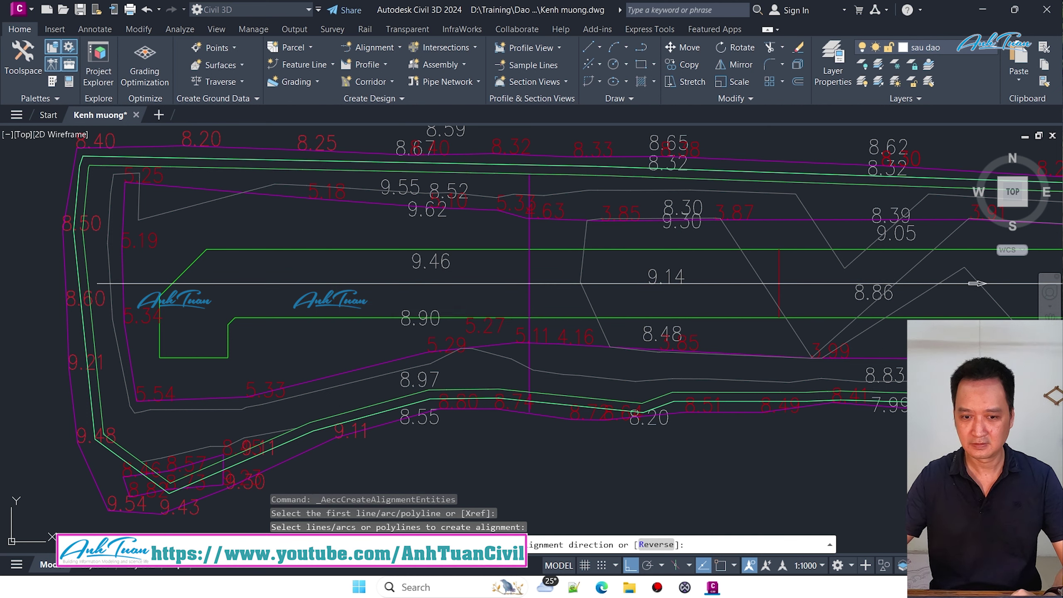
key(Return)
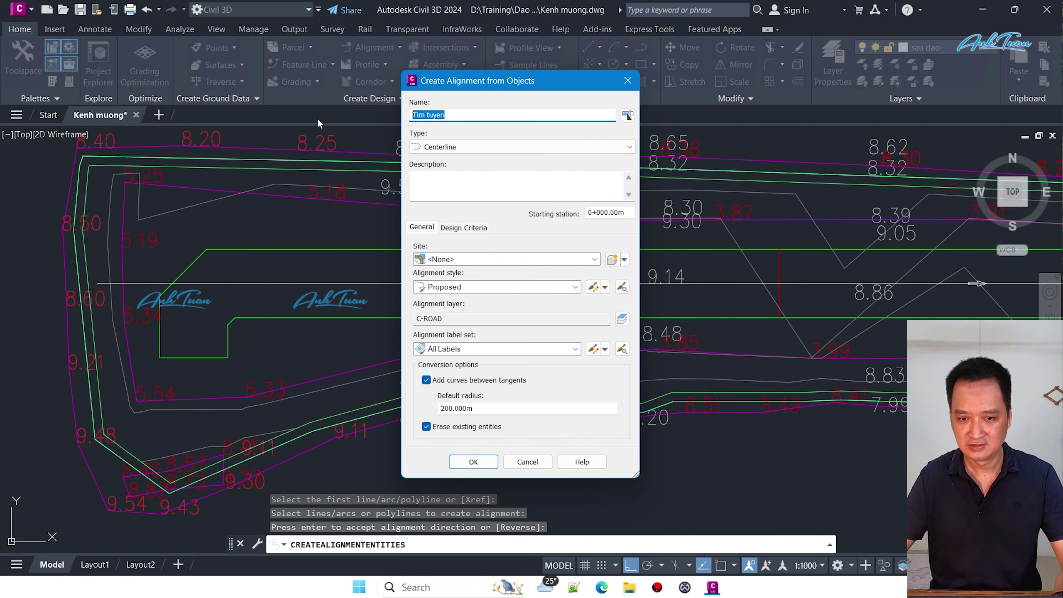
Step: Create the new site Site TK and finish creating the Tim tuyen alignment
click(612, 259)
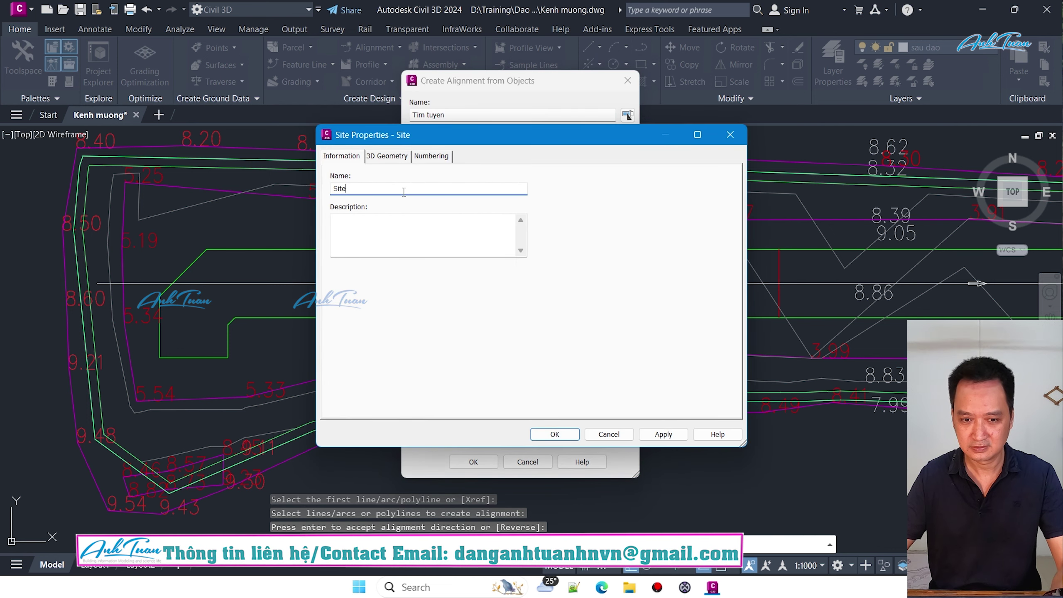
text( TK)
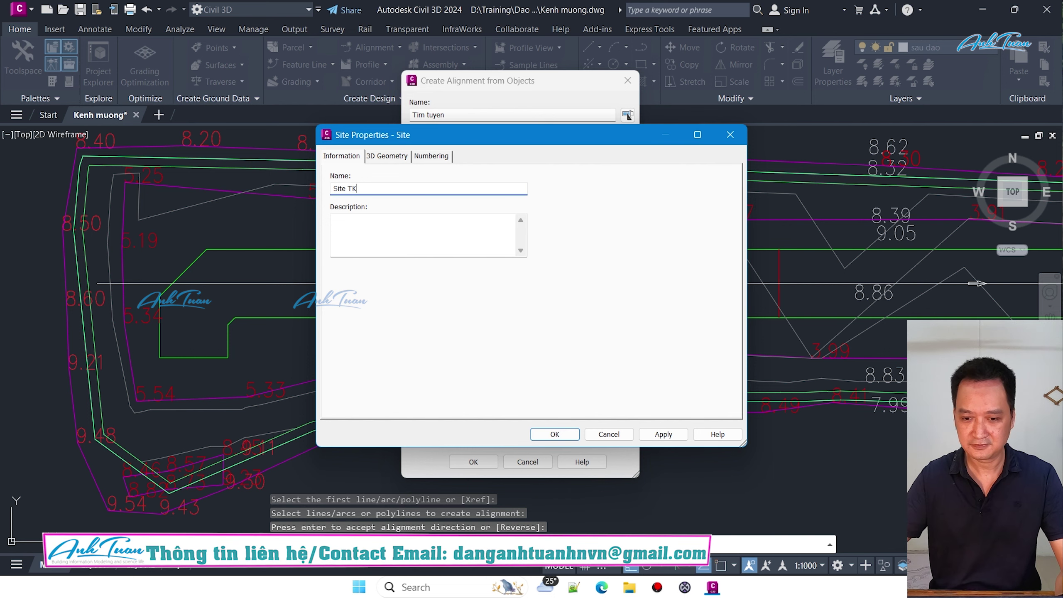
click(543, 434)
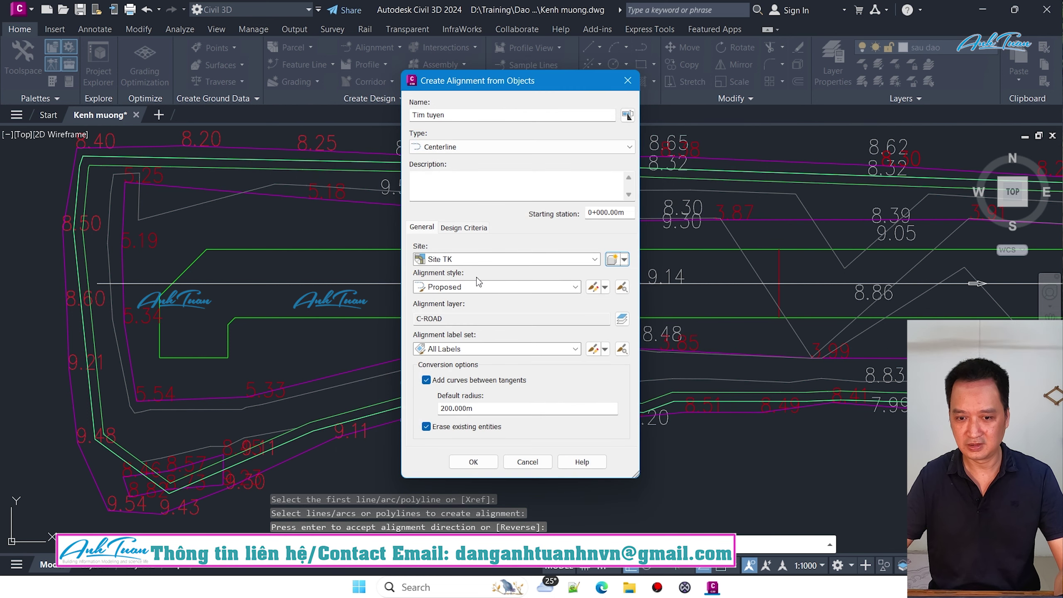
click(474, 462)
Step: Set the annotation scale to 1:150
scroll(346, 296, down, 5)
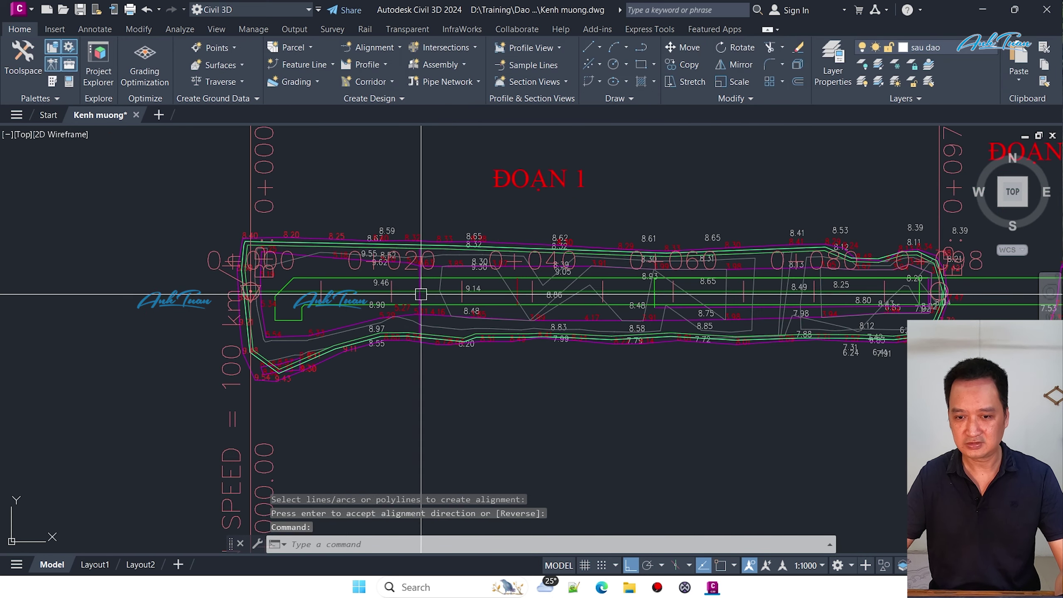
scroll(562, 294, up, 3)
scroll(562, 294, up, 2)
middle_drag(322, 333, 477, 334)
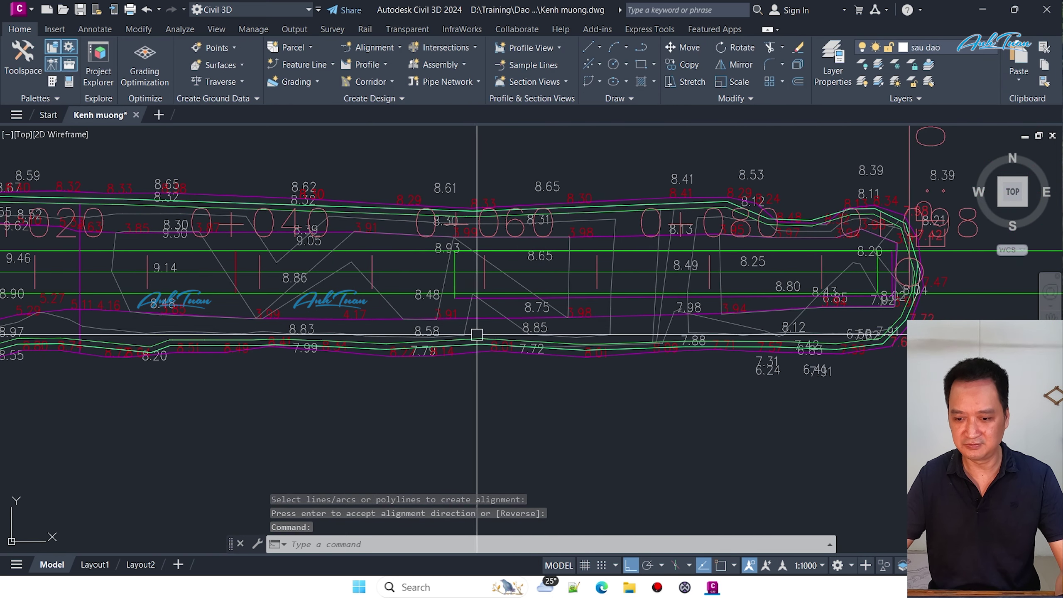
click(822, 573)
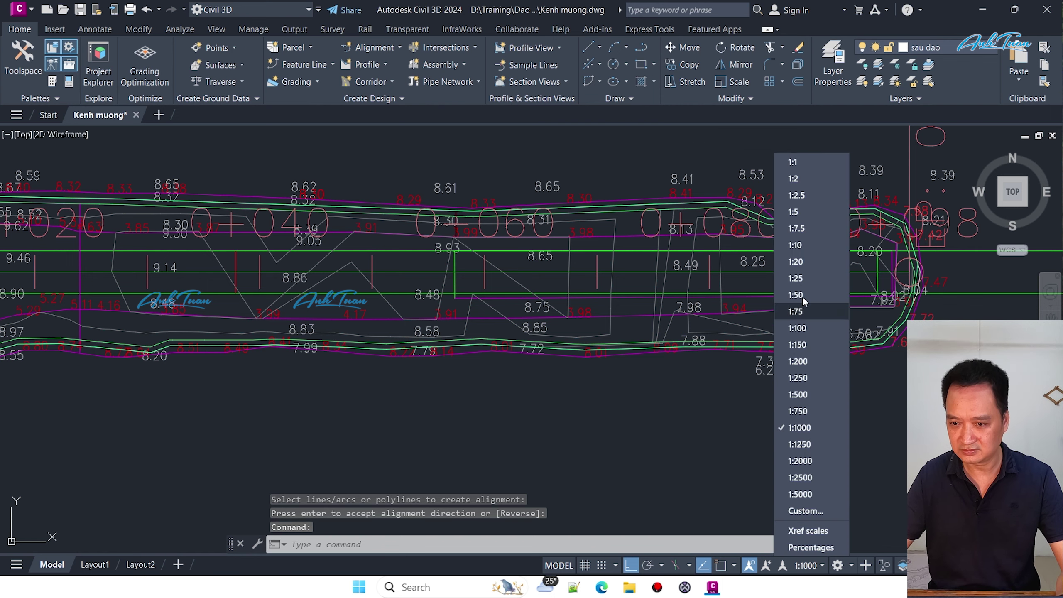
click(802, 346)
Step: Select the Tim tuyen alignment and launch Create Profile from Surface
middle_drag(249, 280, 391, 297)
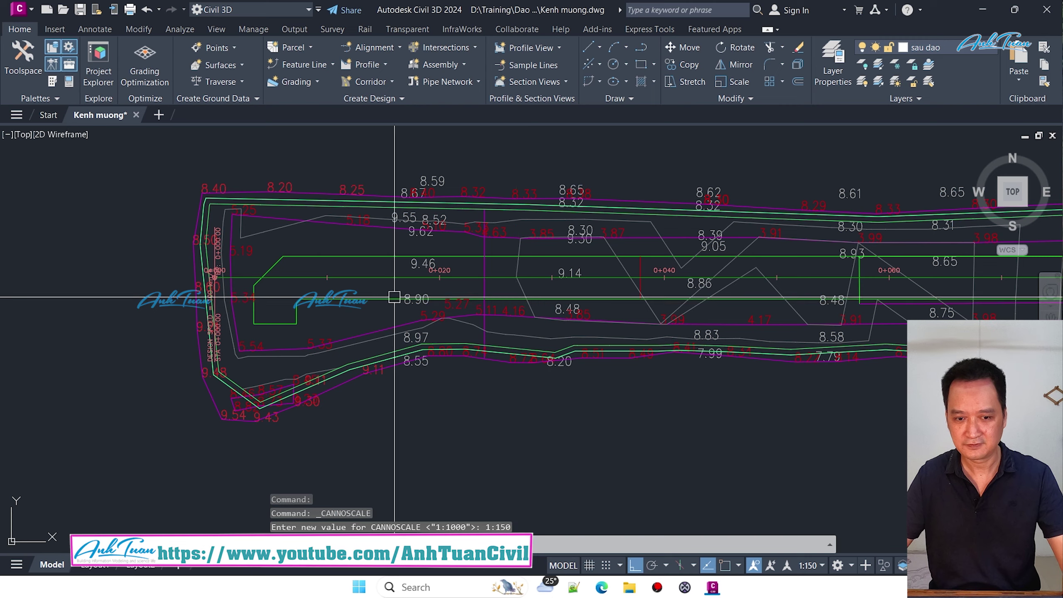
scroll(332, 299, up, 2)
key(Escape)
key(Escape)
mouse_move(502, 292)
middle_down()
mouse_move(668, 298)
mouse_move(533, 285)
mouse_move(674, 286)
middle_up()
scroll(541, 285, down, 2)
click(543, 274)
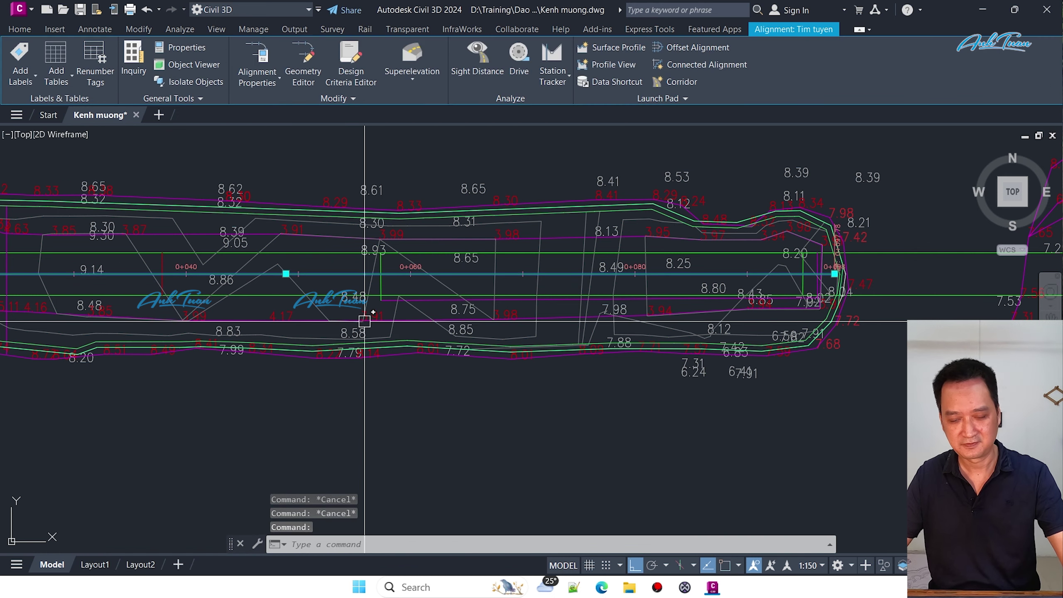
key(Escape)
middle_drag(358, 321, 468, 320)
scroll(467, 321, down, 2)
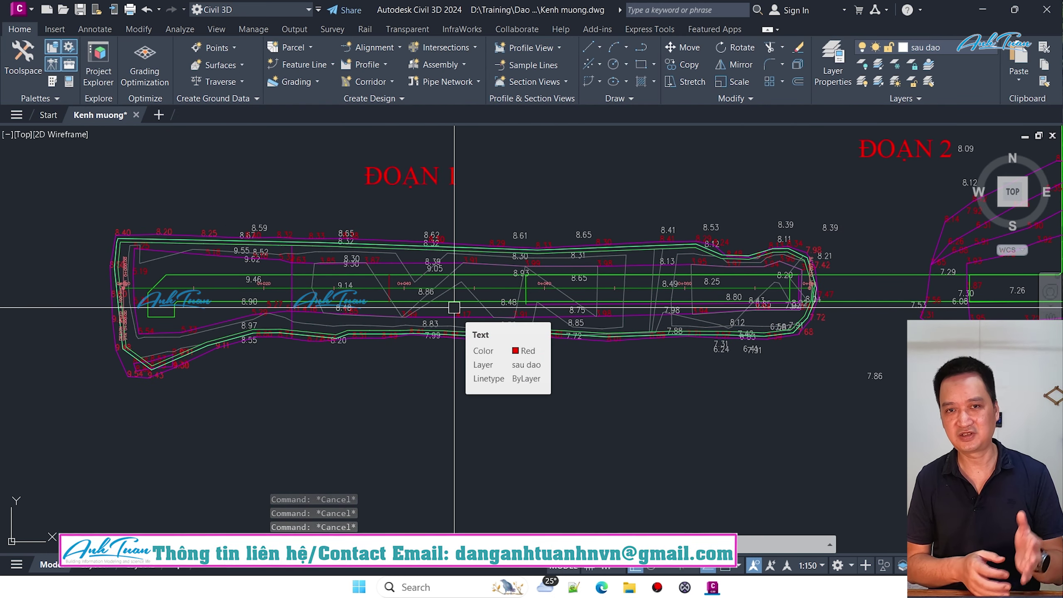
mouse_move(455, 308)
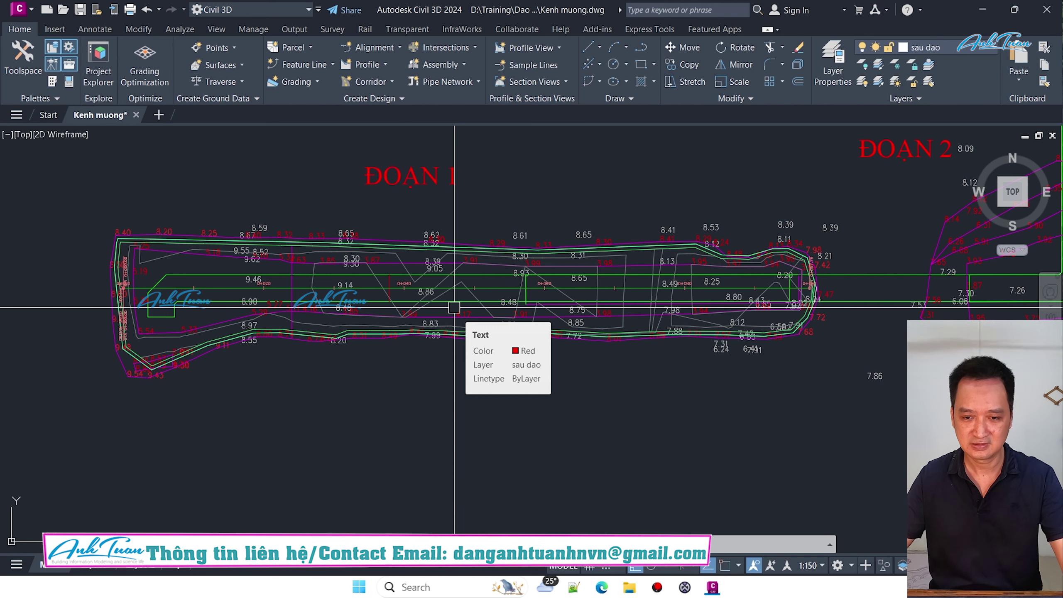
key(Escape)
key(Escape)
key(Escape)
scroll(454, 308, up, 5)
click(487, 297)
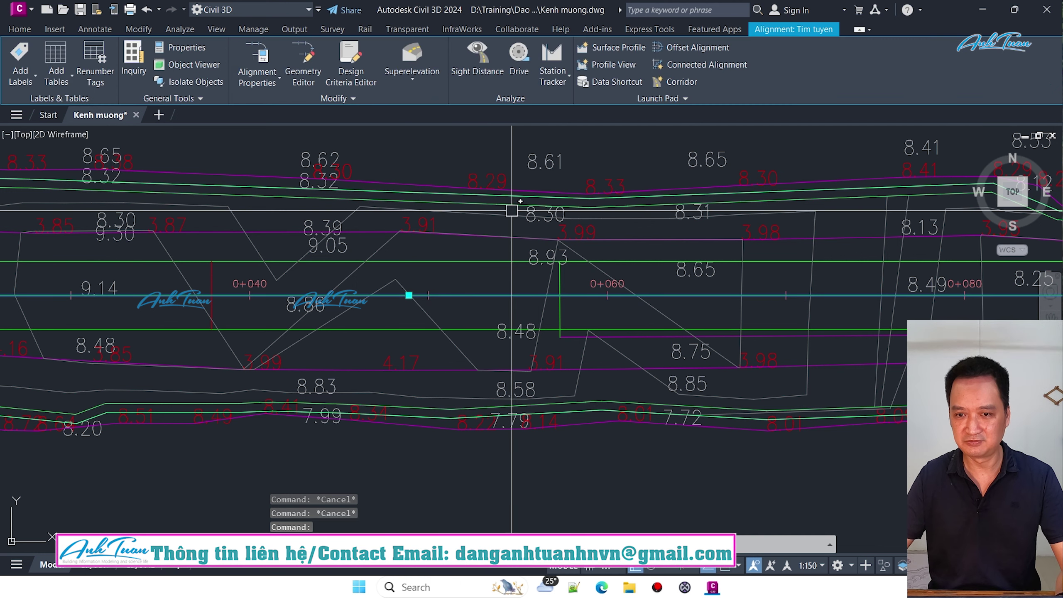
click(618, 49)
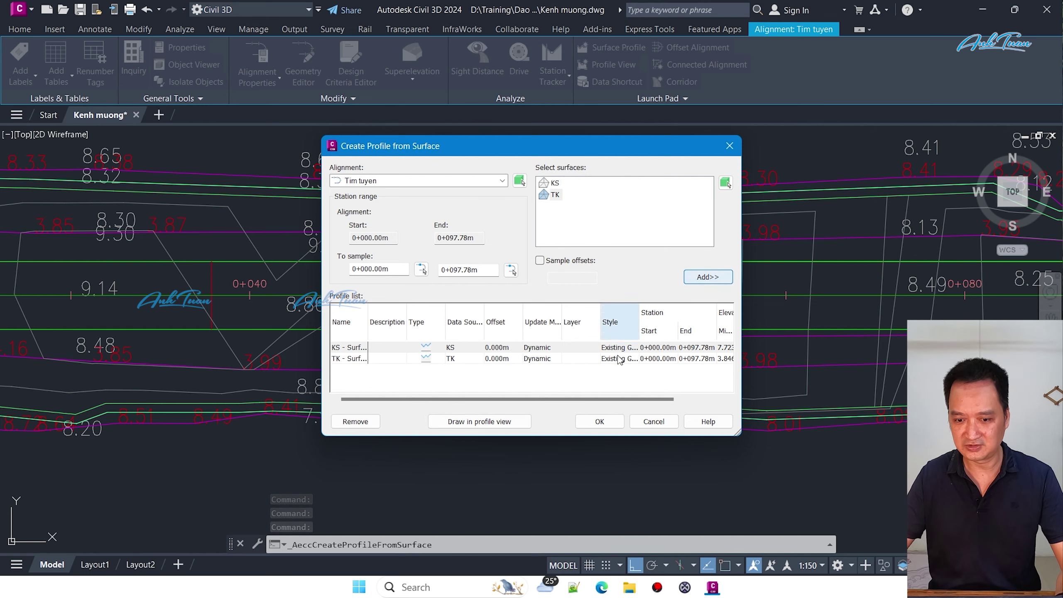
Step: Draw the KS and TK surface profiles in a new profile view placed in the drawing
click(480, 424)
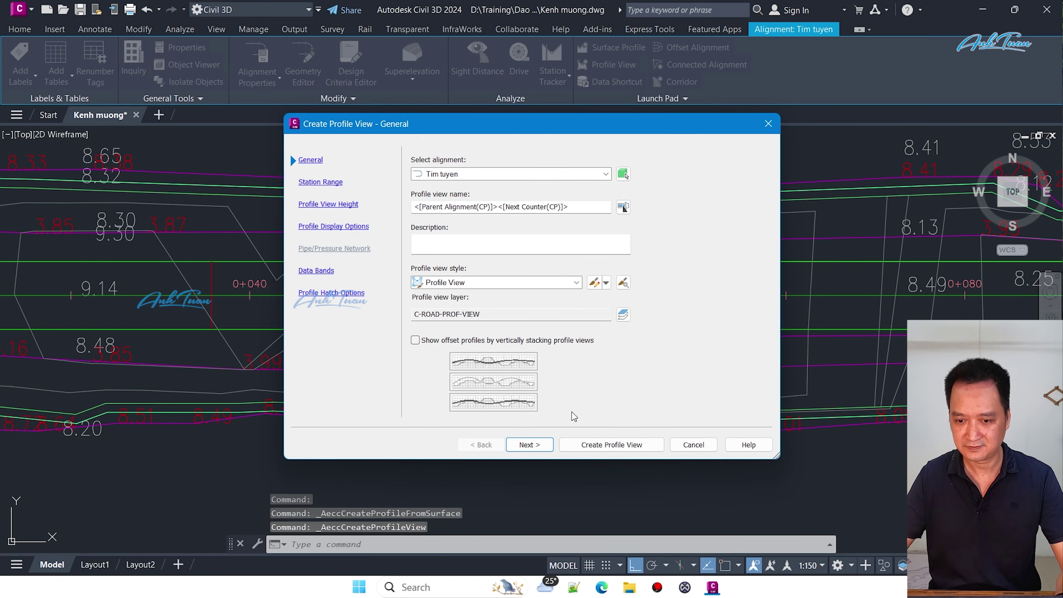
click(609, 444)
scroll(462, 328, down, 5)
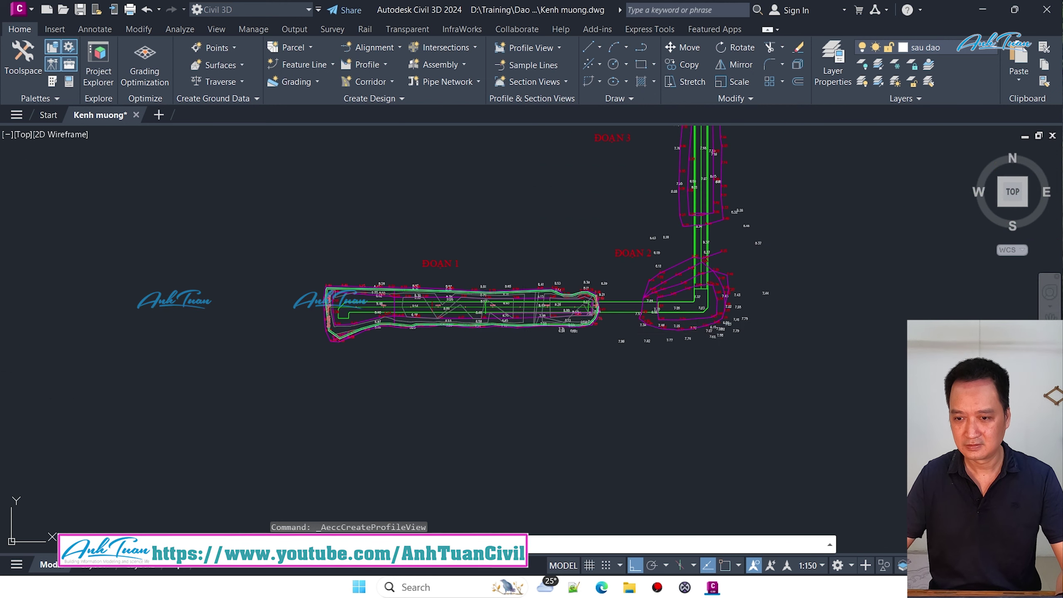
click(624, 266)
middle_drag(624, 266, 439, 327)
scroll(438, 327, down, 1)
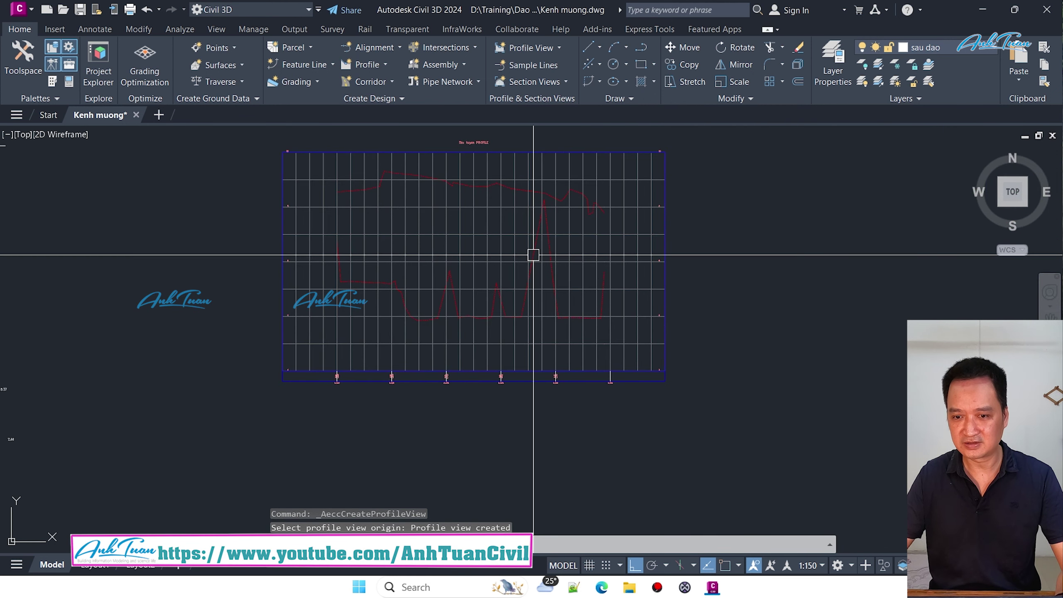
scroll(534, 253, down, 2)
scroll(412, 251, up, 3)
scroll(387, 247, up, 3)
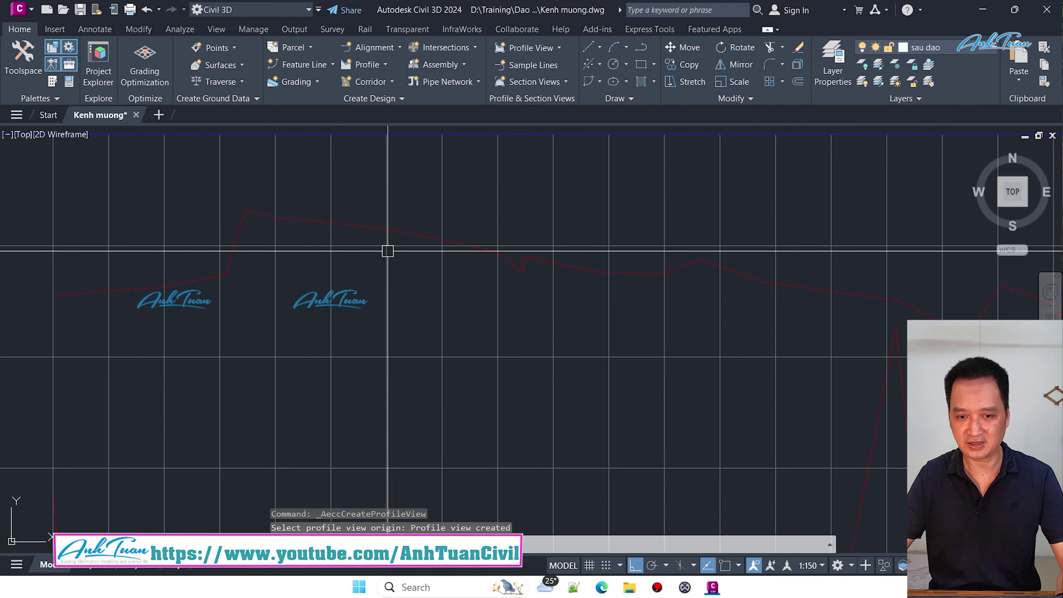
click(356, 224)
scroll(515, 331, down, 3)
scroll(539, 344, up, 2)
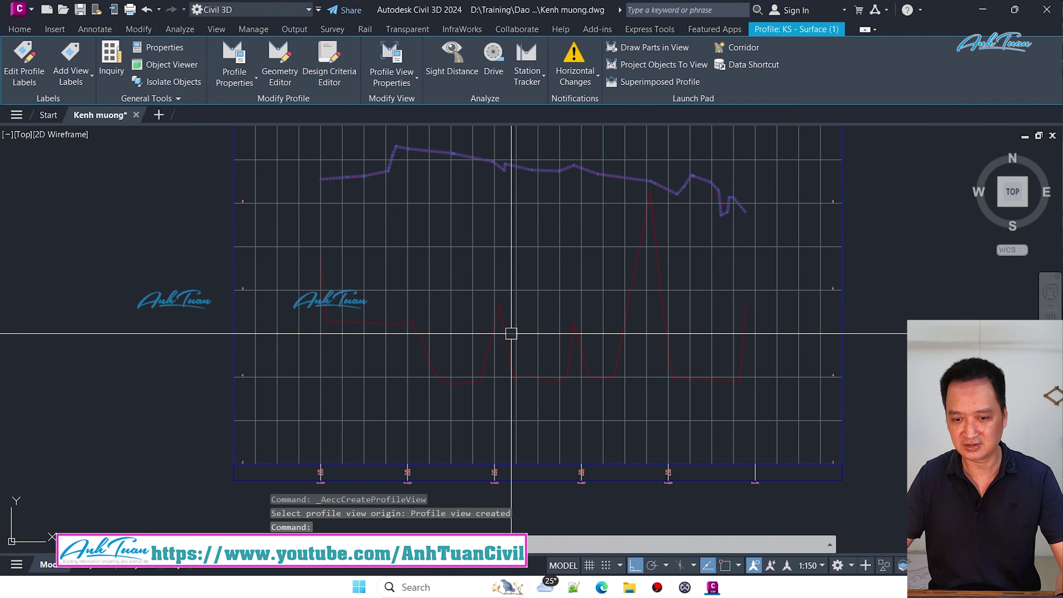
scroll(533, 362, up, 3)
key(Escape)
key(Escape)
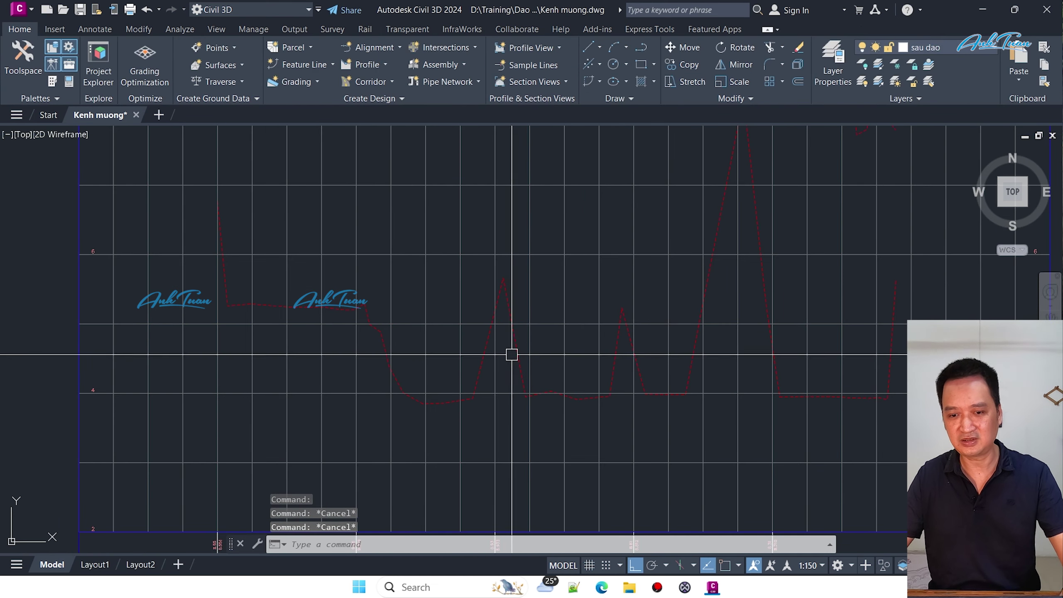
scroll(508, 283, down, 3)
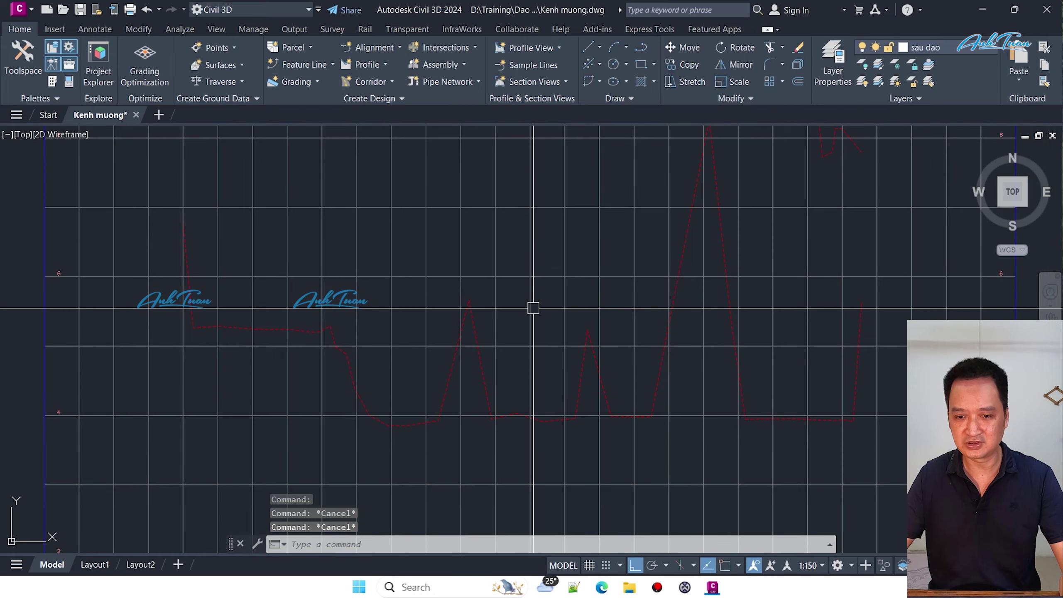
scroll(533, 306, down, 2)
scroll(368, 361, down, 2)
scroll(274, 405, up, 1)
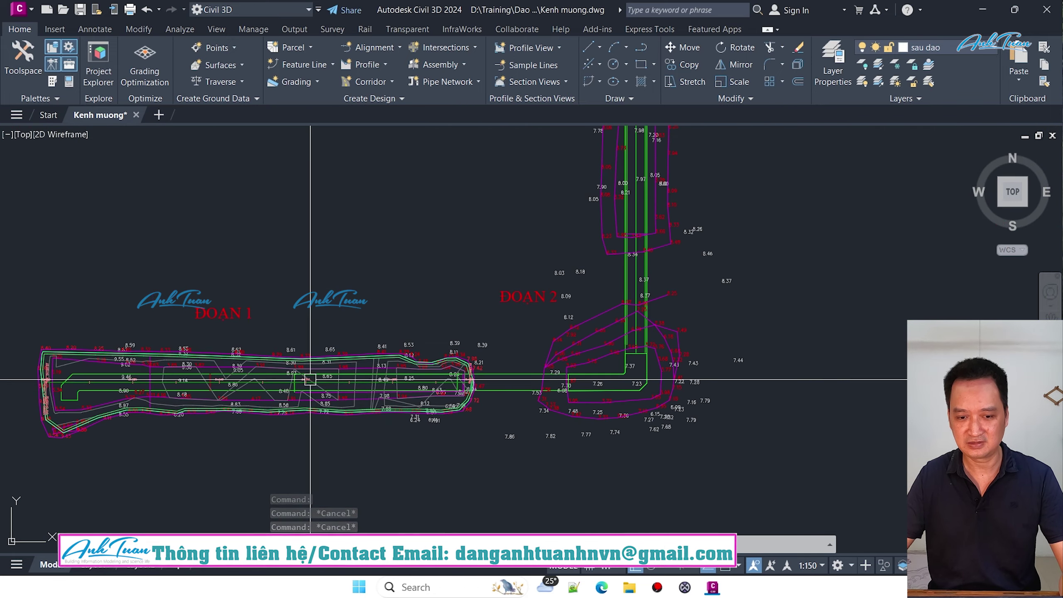
scroll(378, 337, up, 3)
scroll(640, 356, down, 4)
scroll(613, 323, down, 1)
middle_drag(804, 233, 576, 328)
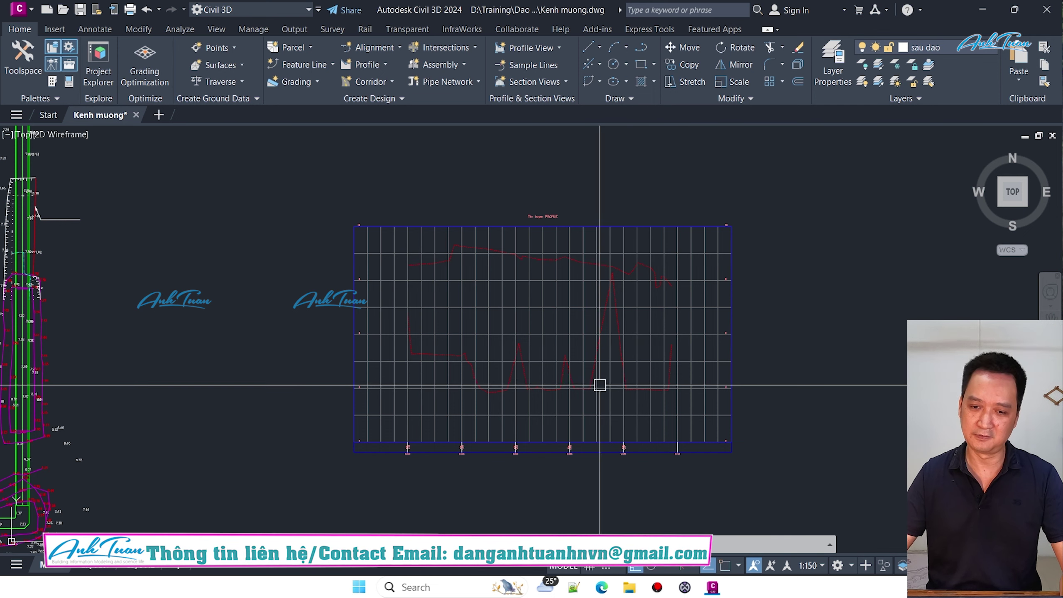
scroll(452, 360, up, 2)
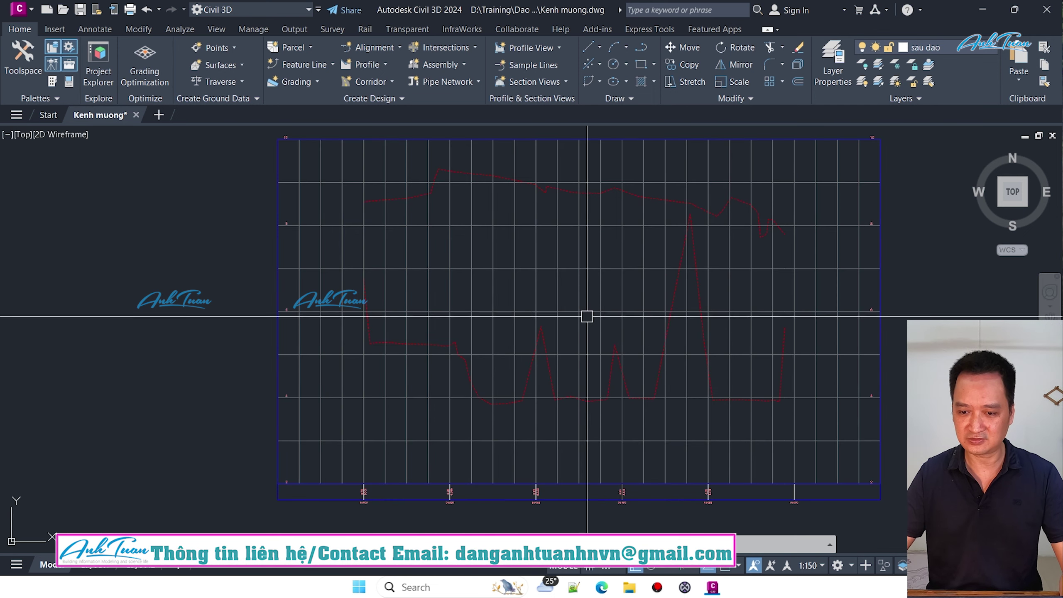
scroll(634, 304, down, 2)
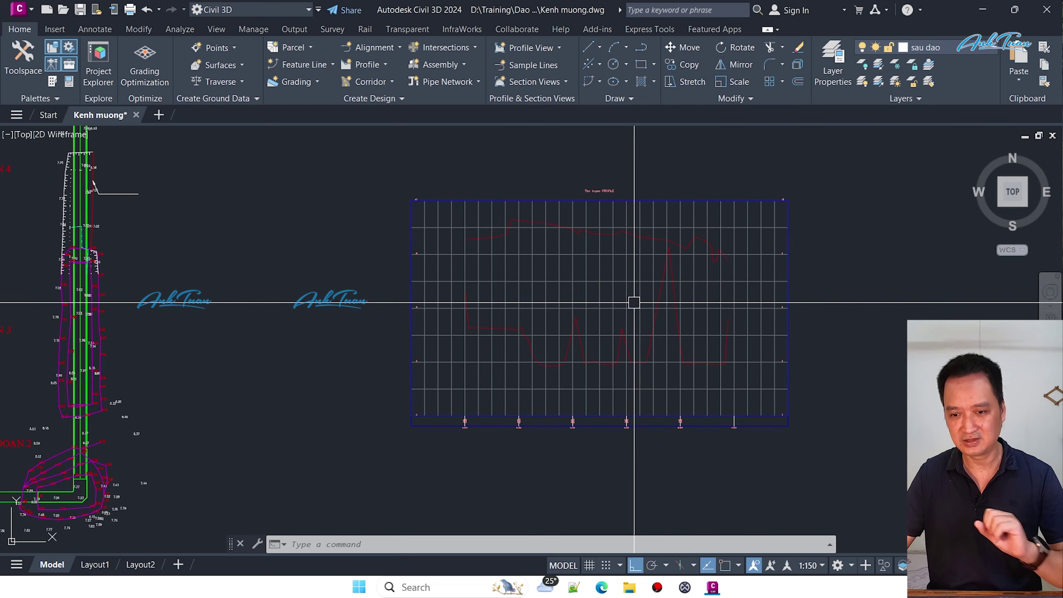
scroll(665, 297, up, 2)
scroll(521, 320, down, 3)
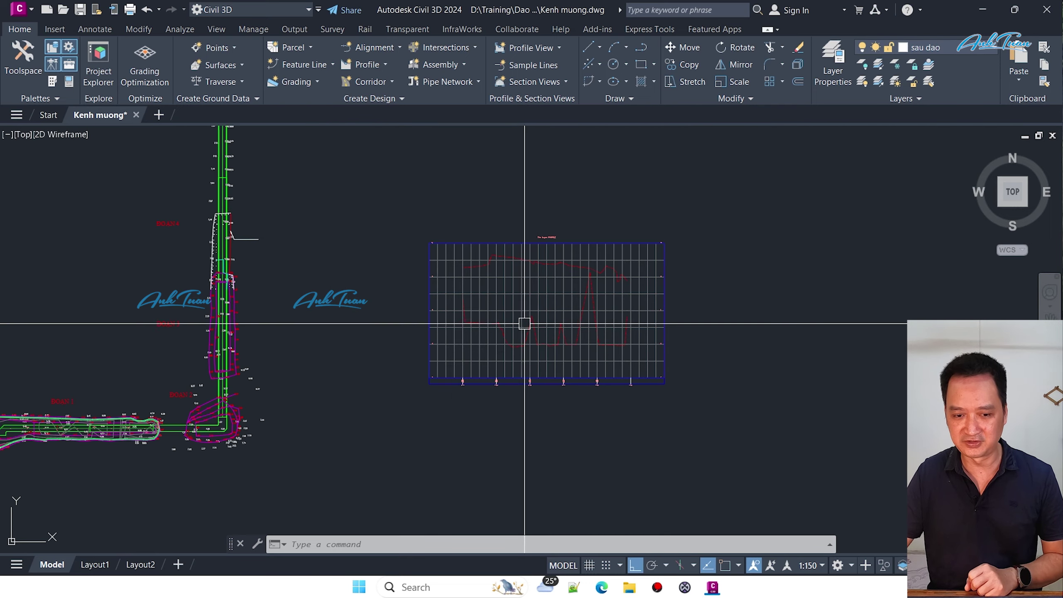
middle_drag(522, 320, 815, 277)
scroll(350, 366, up, 3)
middle_drag(350, 367, 530, 318)
scroll(530, 308, up, 6)
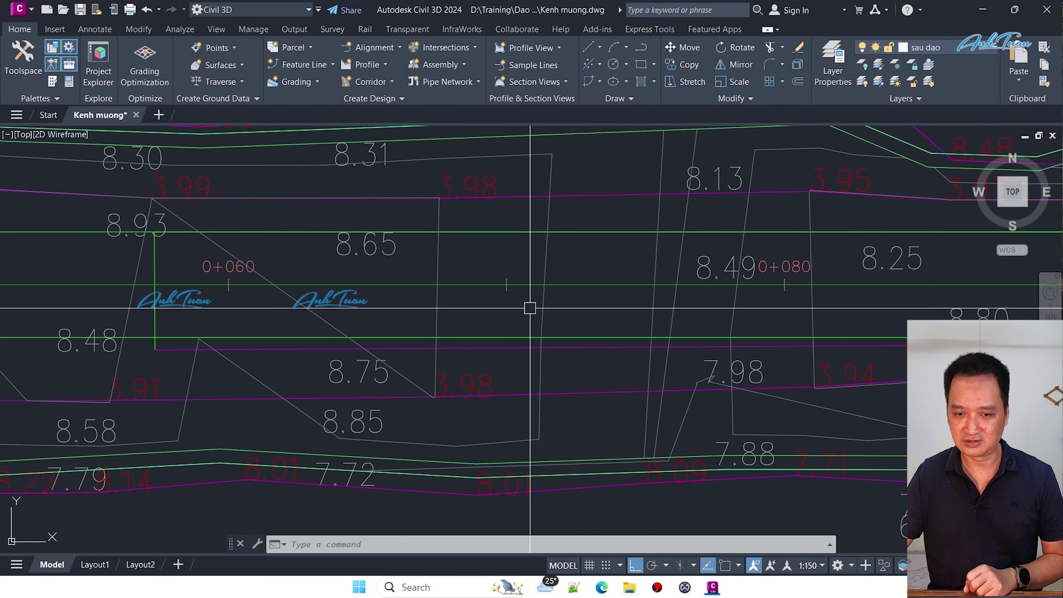
middle_drag(575, 258, 462, 248)
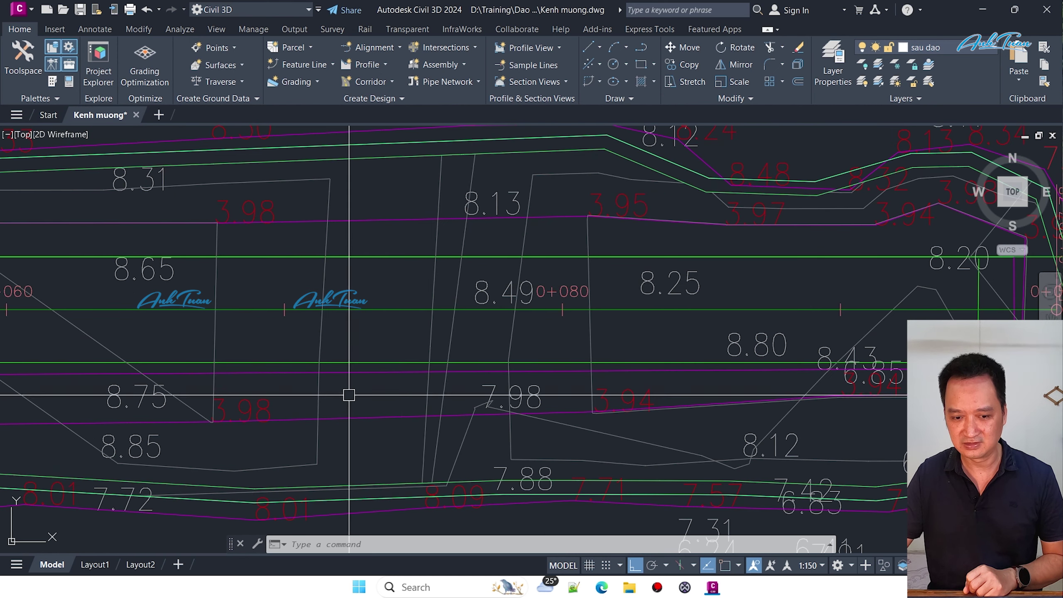
middle_drag(349, 395, 379, 364)
click(414, 335)
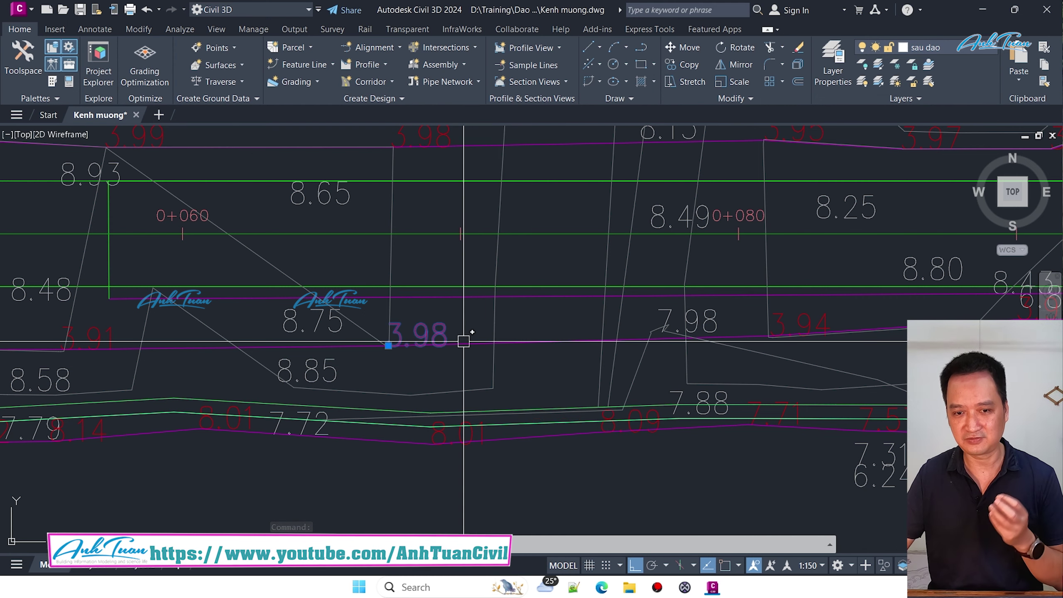
middle_drag(386, 340, 8, 341)
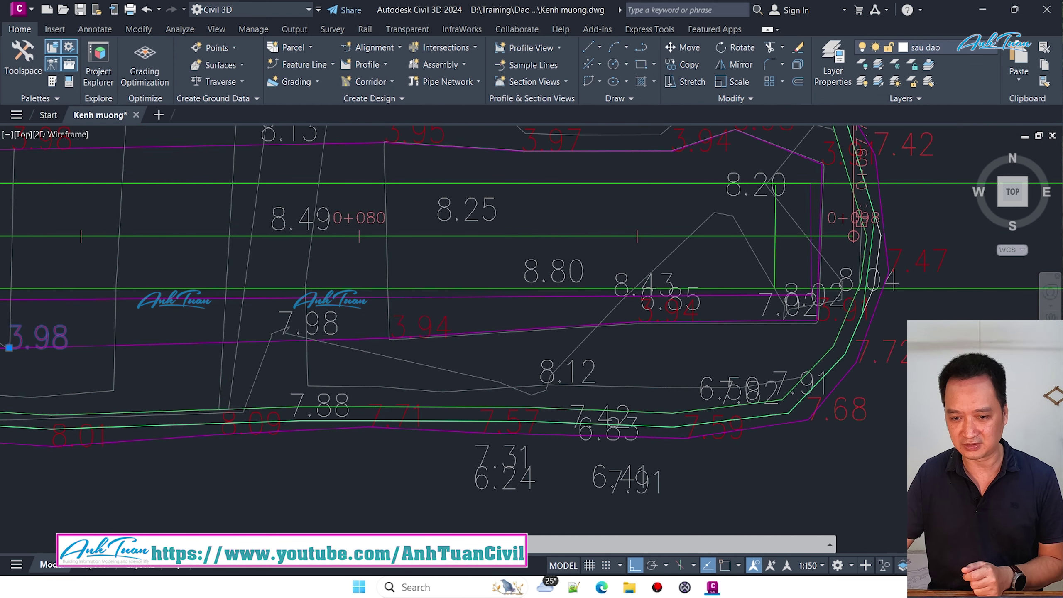
scroll(805, 317, down, 5)
scroll(670, 314, up, 2)
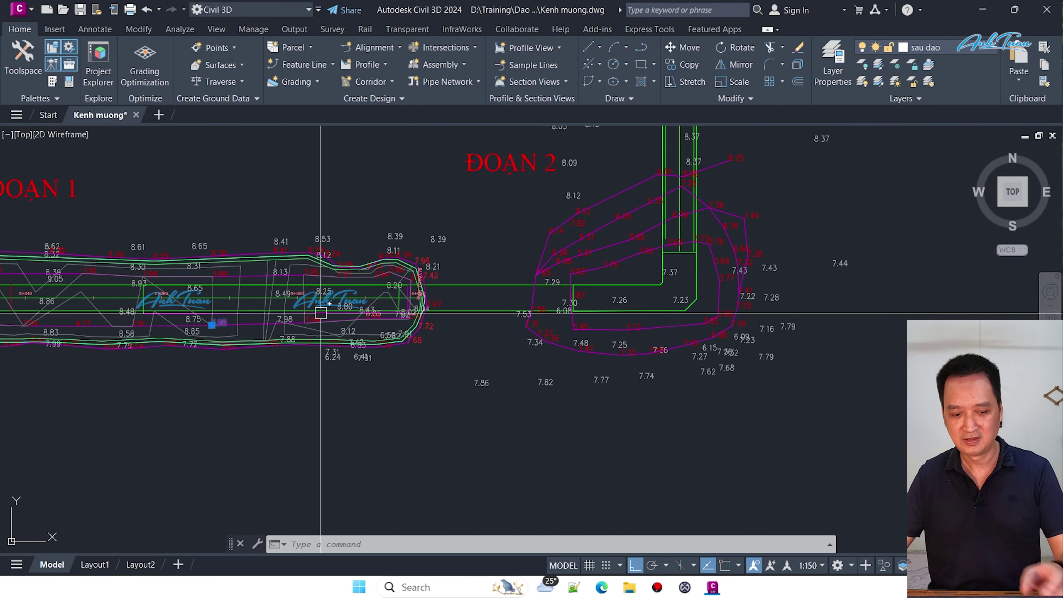
scroll(474, 292, down, 3)
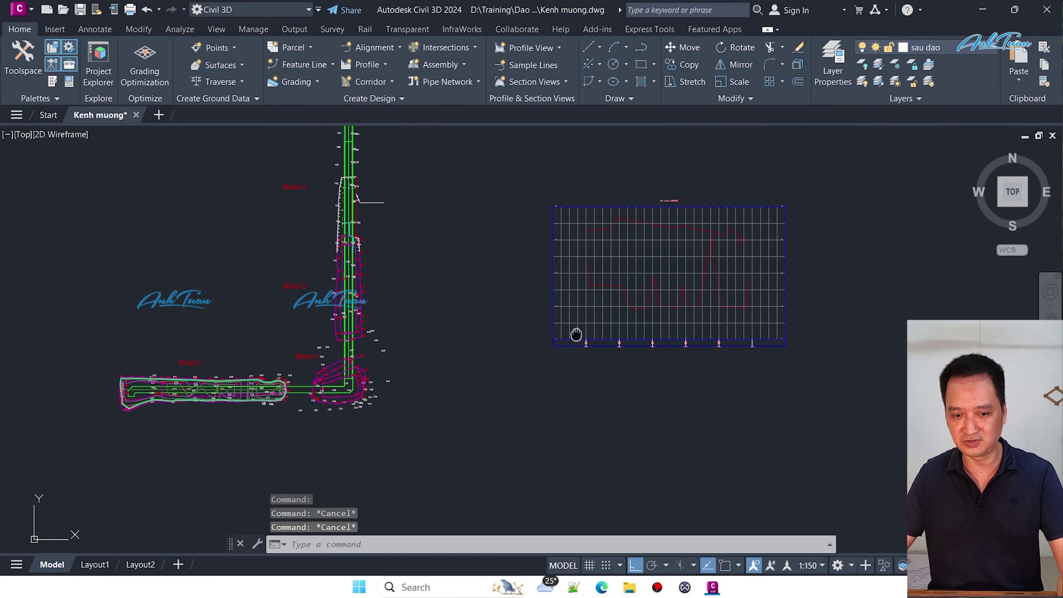
scroll(573, 335, up, 3)
scroll(573, 334, up, 2)
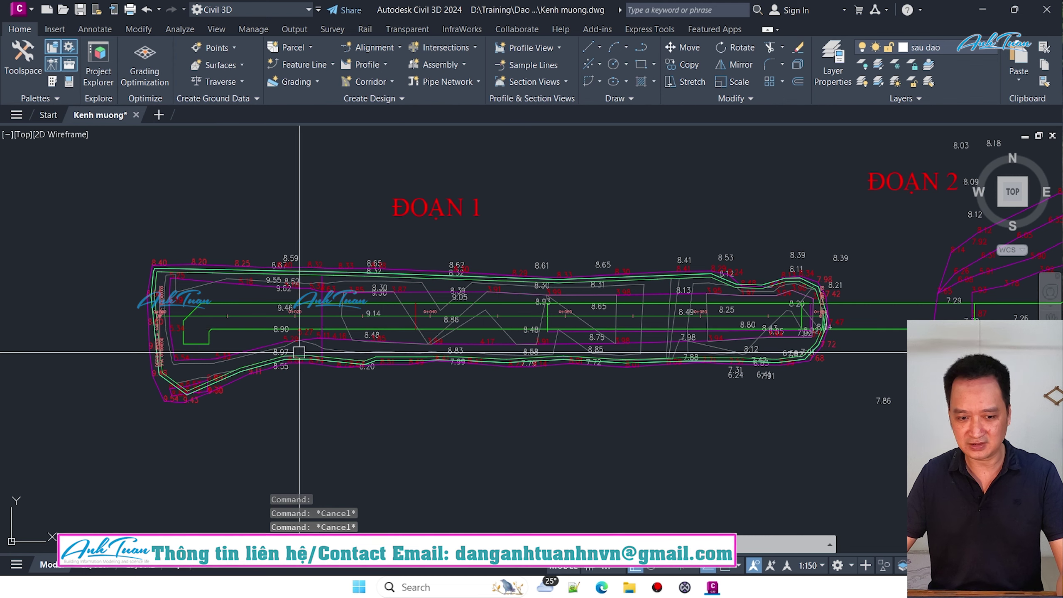
scroll(174, 364, up, 4)
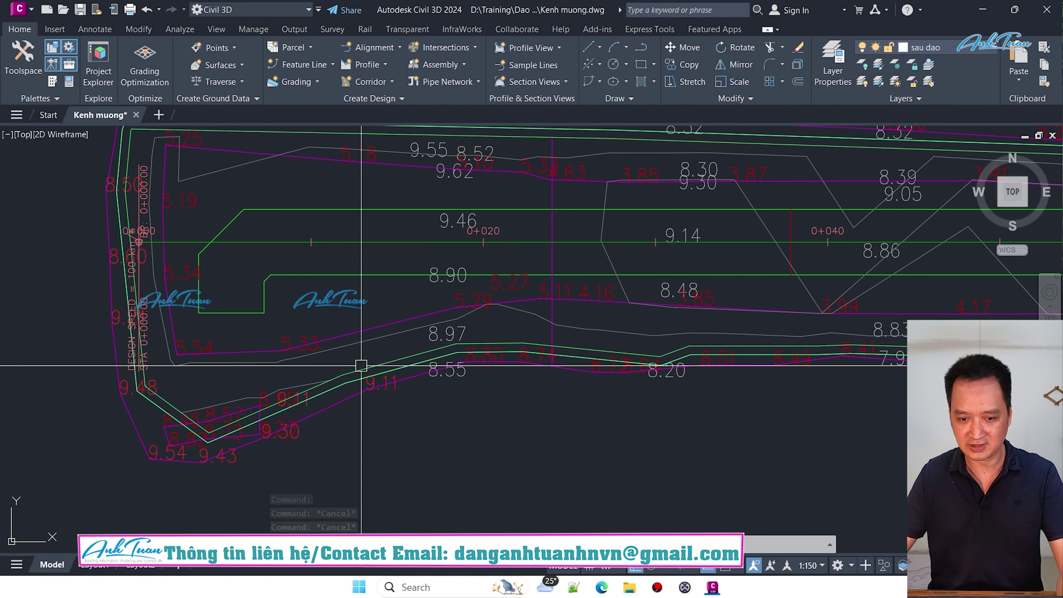
click(385, 335)
right_click(414, 302)
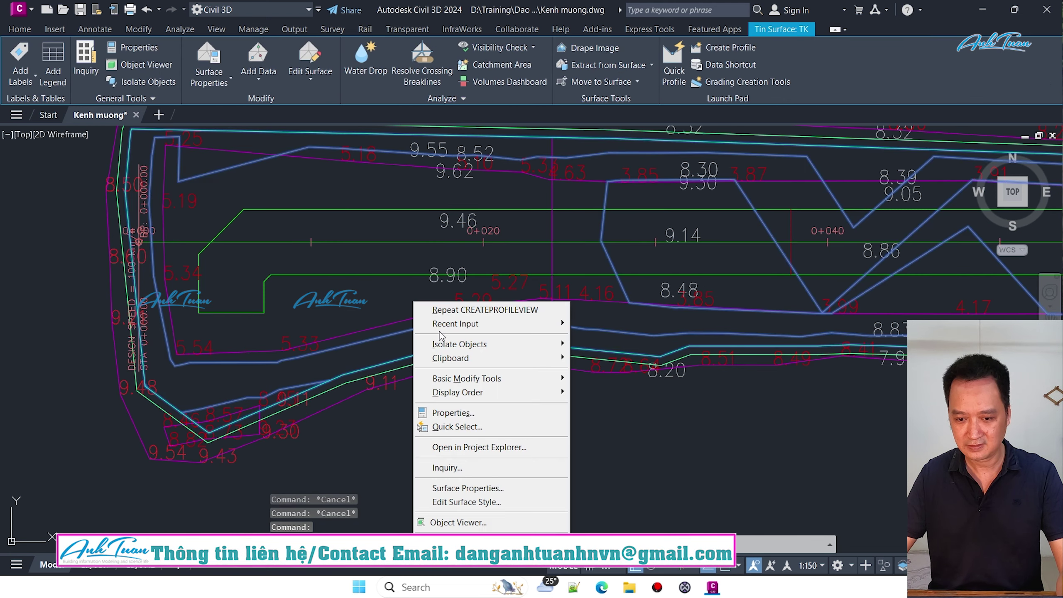
click(458, 522)
drag(524, 295, 533, 396)
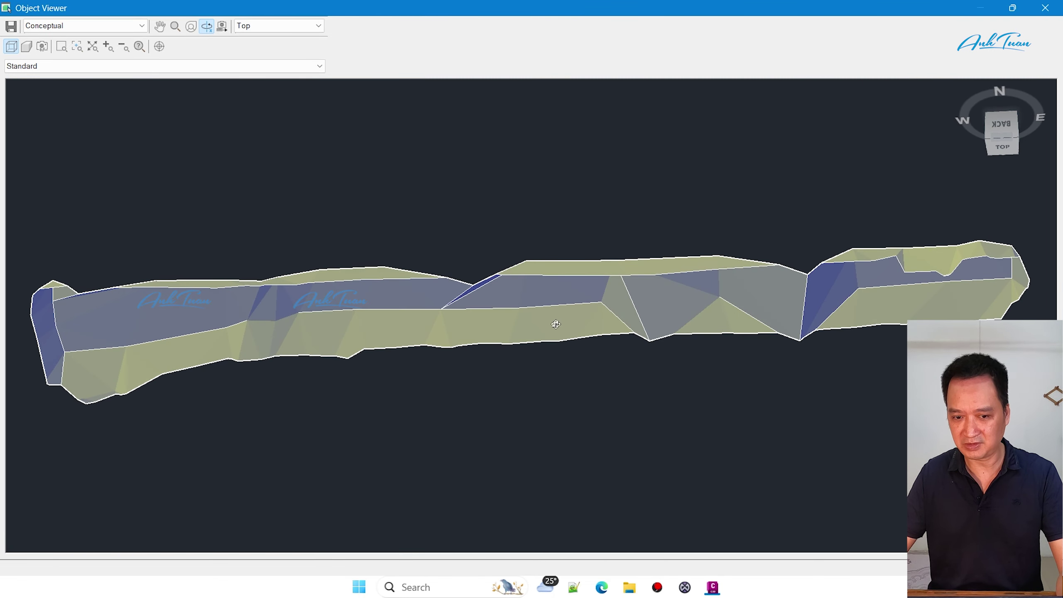
mouse_move(555, 324)
mouse_down()
mouse_move(548, 397)
mouse_move(553, 388)
mouse_up()
drag(138, 347, 394, 376)
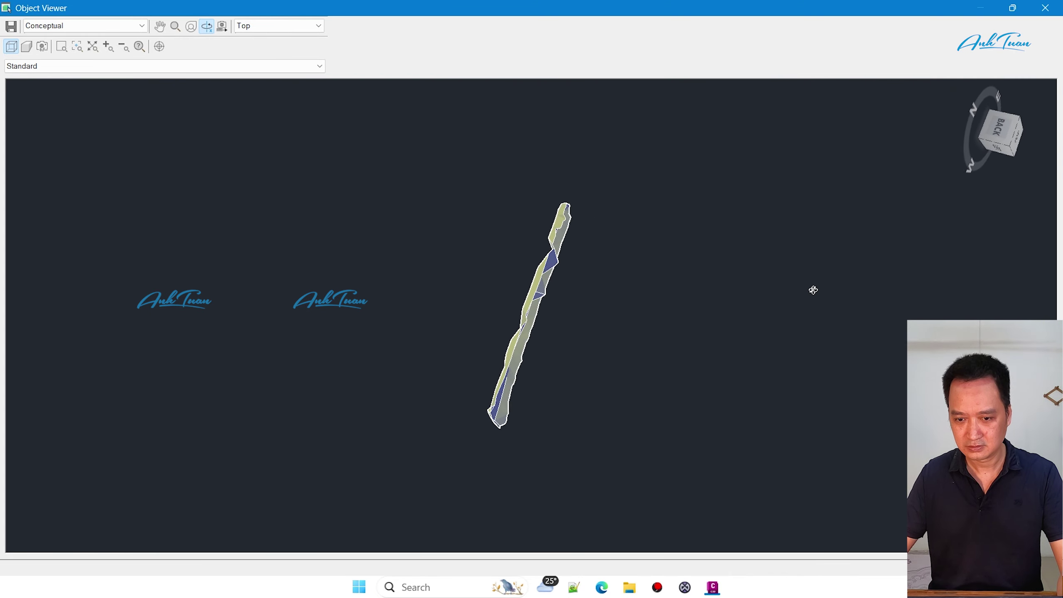
mouse_move(374, 363)
mouse_down()
mouse_move(308, 261)
mouse_move(356, 444)
mouse_move(488, 475)
mouse_move(764, 380)
mouse_move(728, 316)
mouse_move(666, 274)
mouse_up()
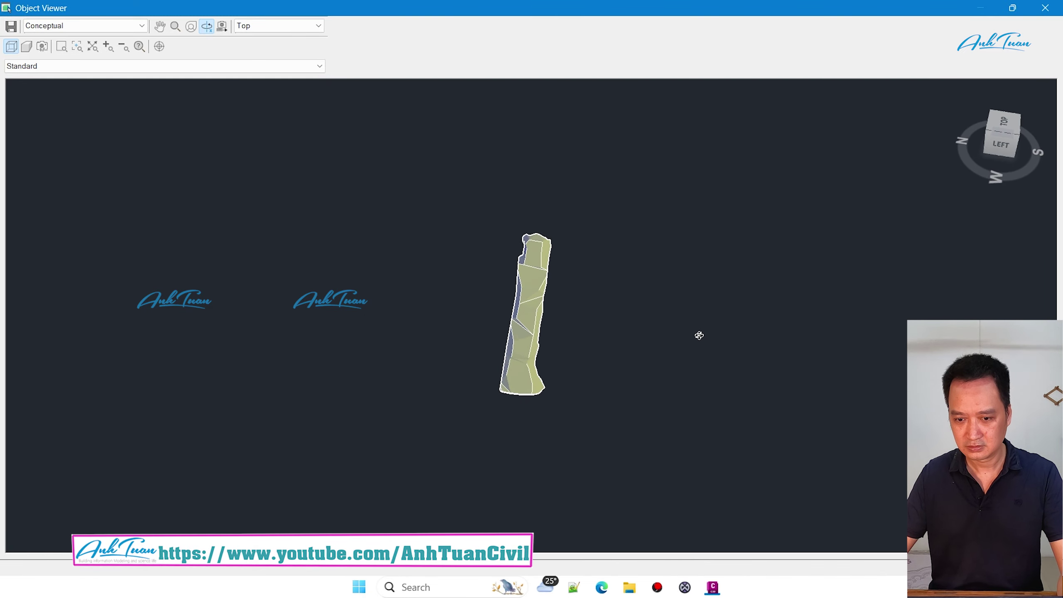
drag(699, 335, 698, 296)
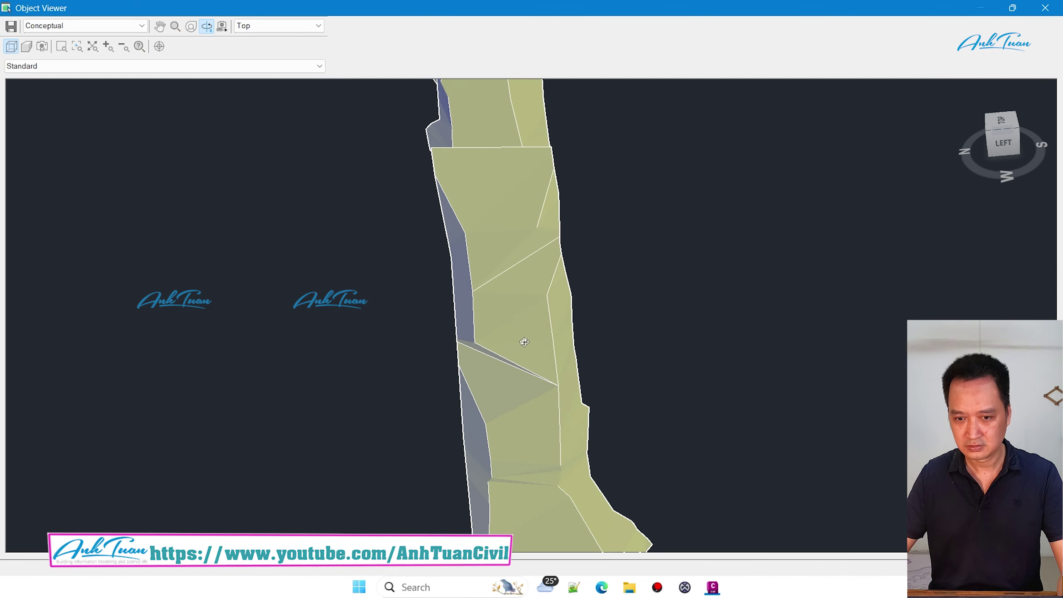
mouse_move(524, 341)
mouse_down()
mouse_move(526, 312)
mouse_move(465, 179)
mouse_move(476, 183)
mouse_up()
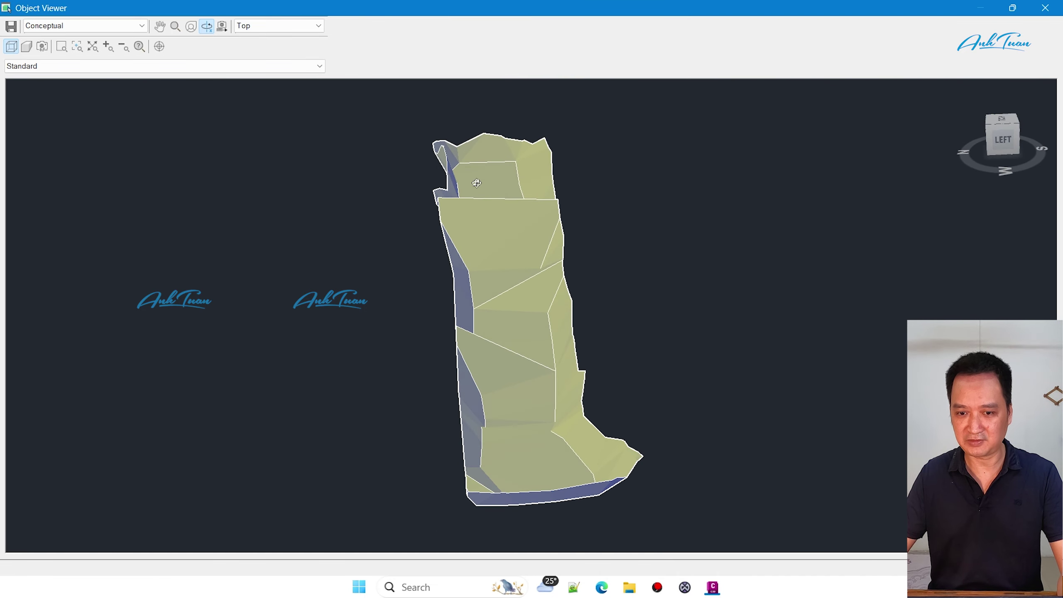
drag(499, 289, 498, 254)
drag(526, 411, 527, 378)
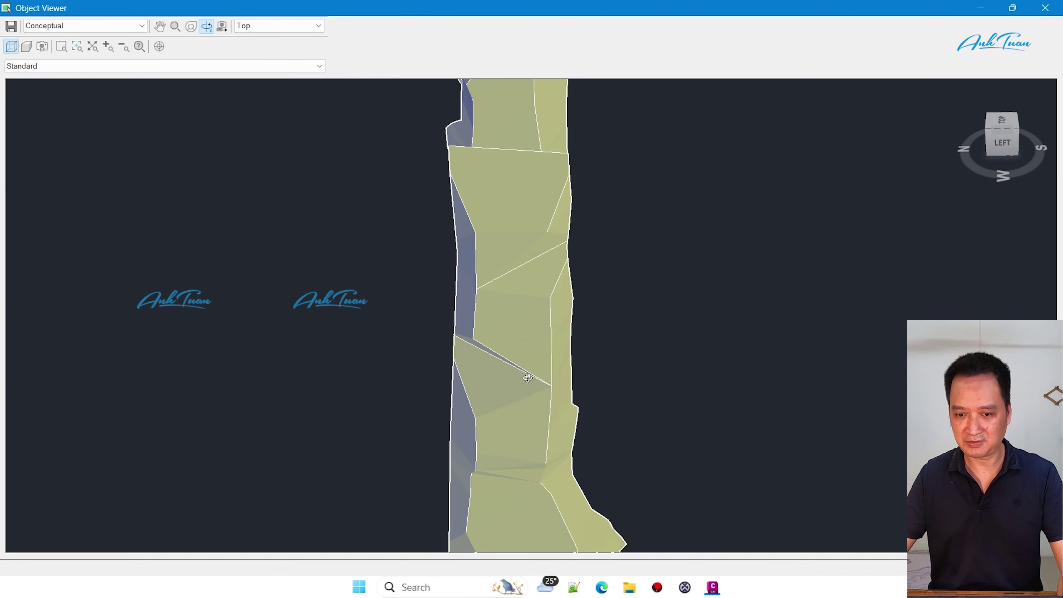
drag(515, 276, 521, 211)
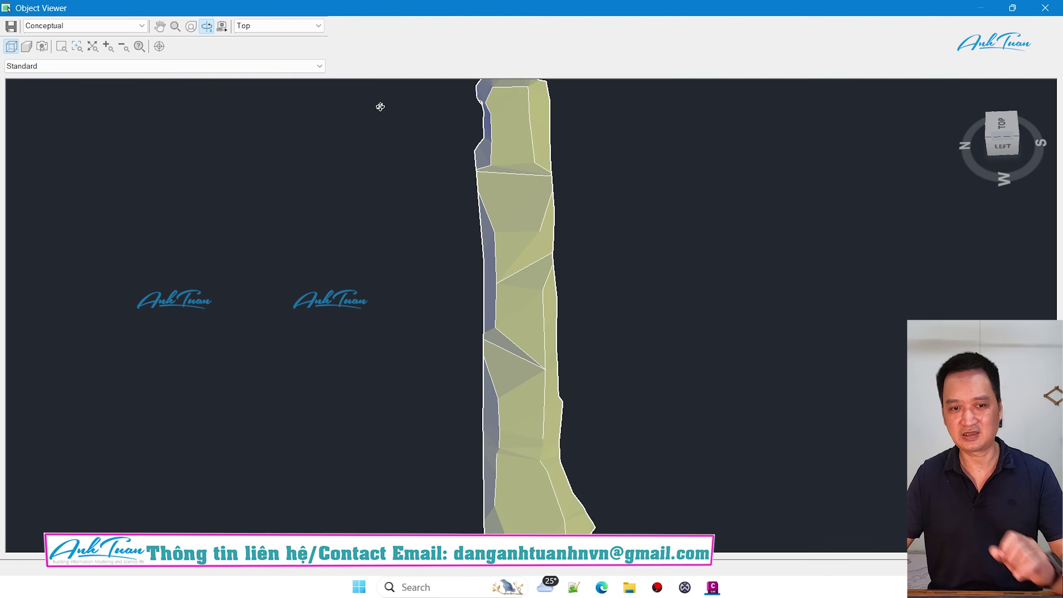
click(160, 26)
drag(336, 149, 422, 217)
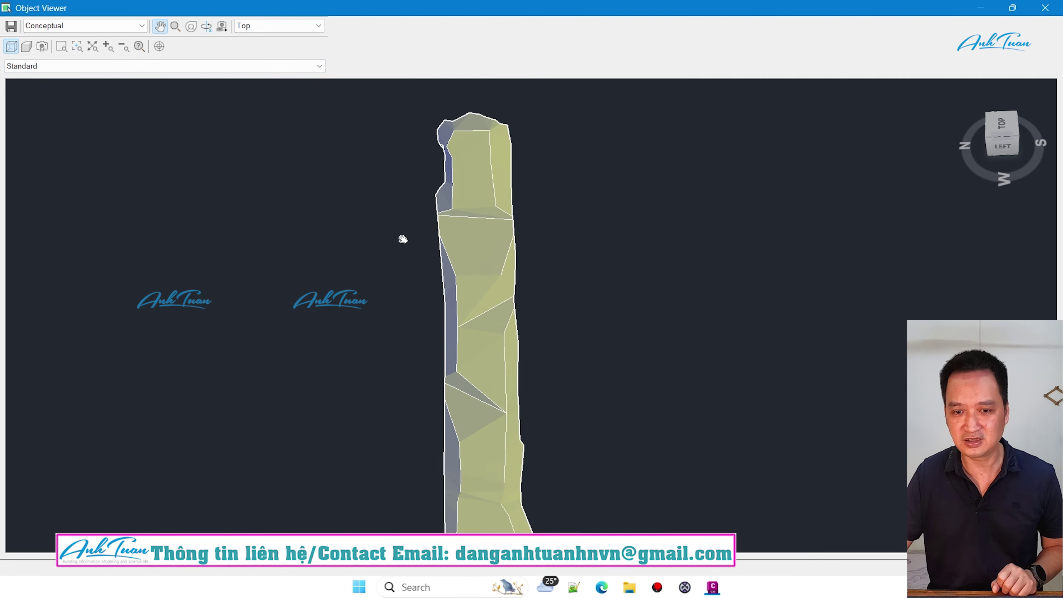
drag(427, 280, 434, 261)
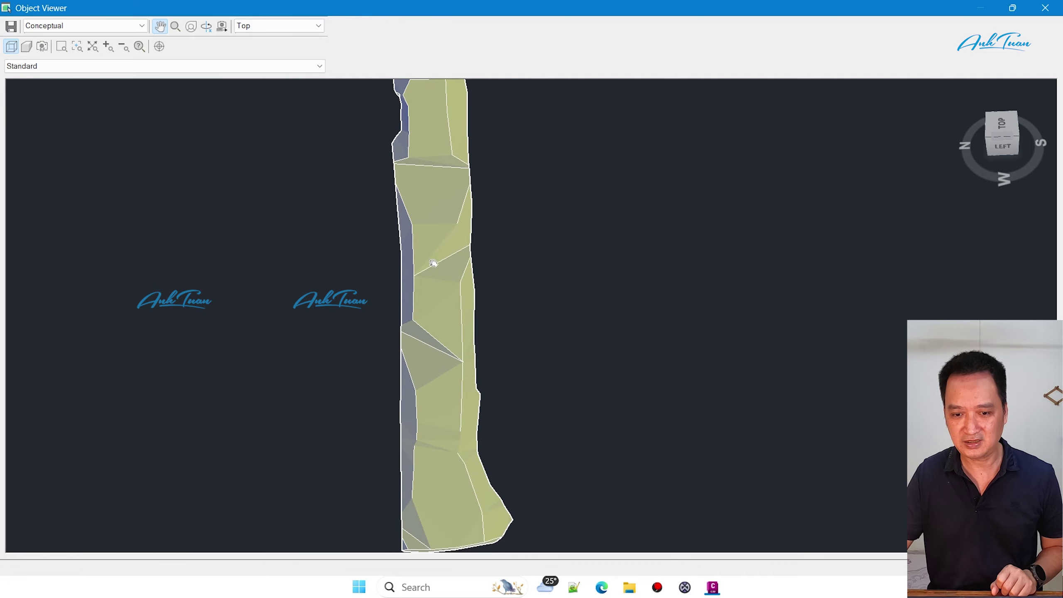
drag(431, 332, 418, 247)
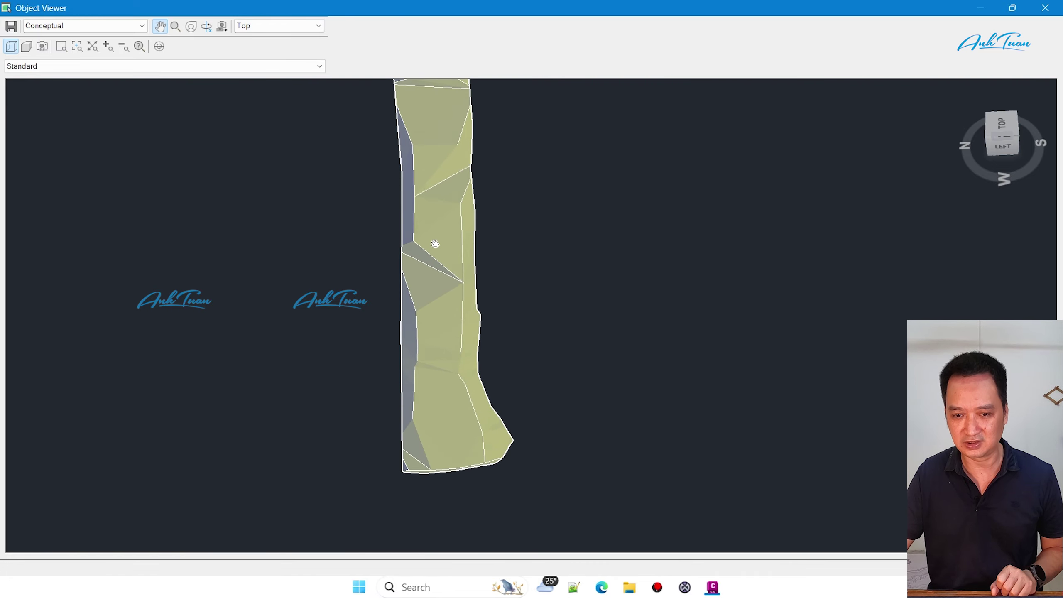
drag(428, 134, 425, 244)
click(1046, 8)
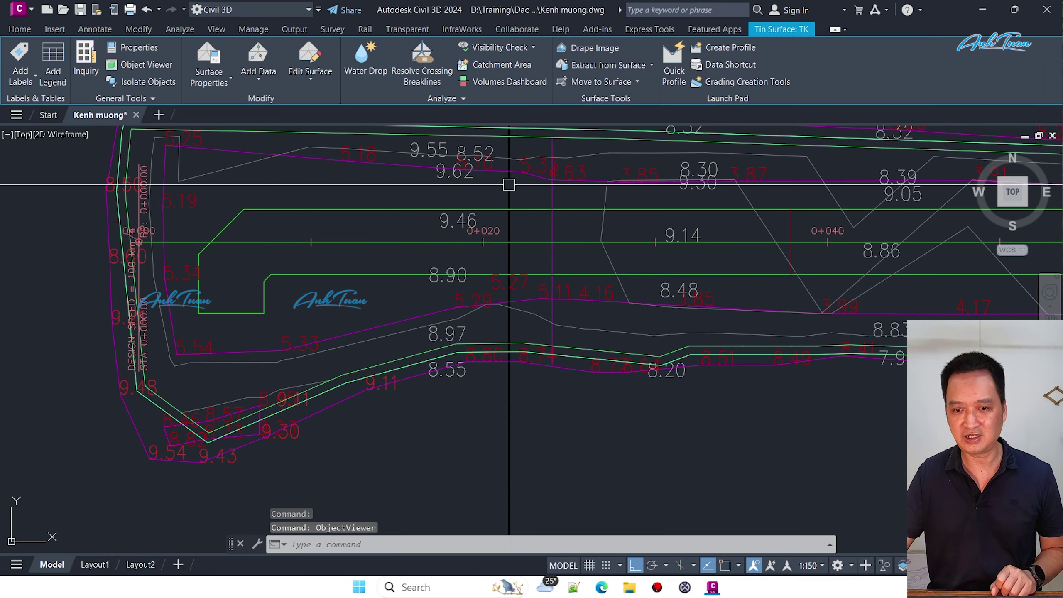
scroll(599, 304, down, 3)
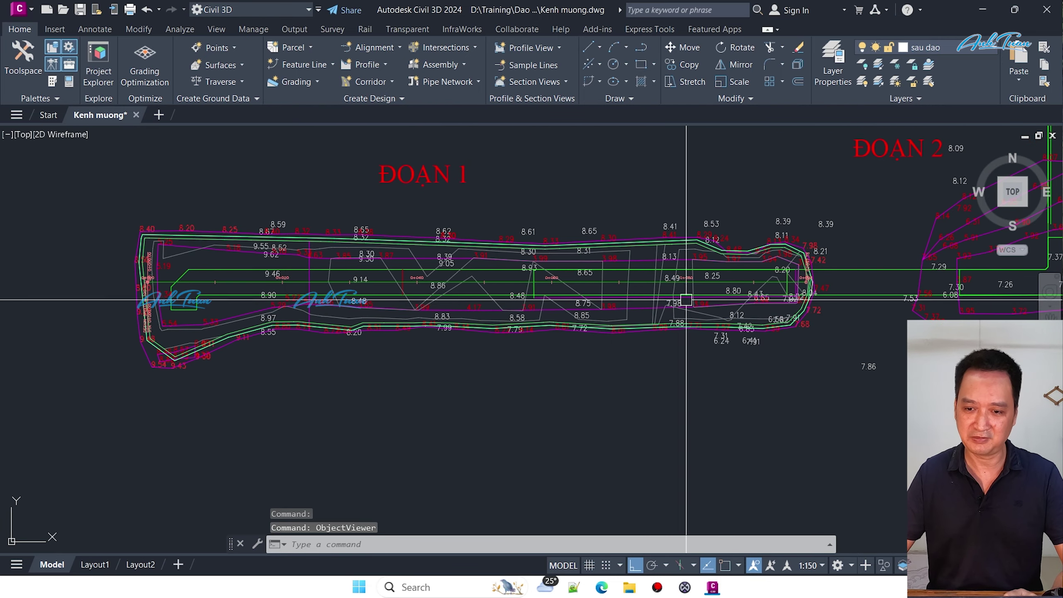
scroll(670, 300, up, 4)
scroll(550, 301, up, 2)
scroll(548, 301, down, 3)
scroll(569, 300, down, 3)
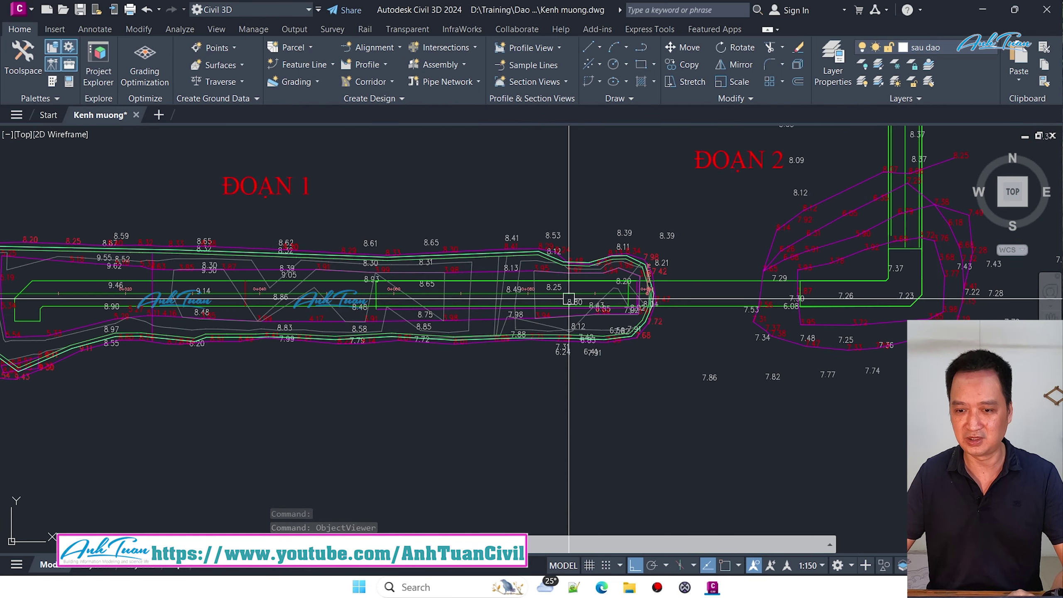
scroll(568, 285, down, 3)
middle_drag(899, 293, 534, 297)
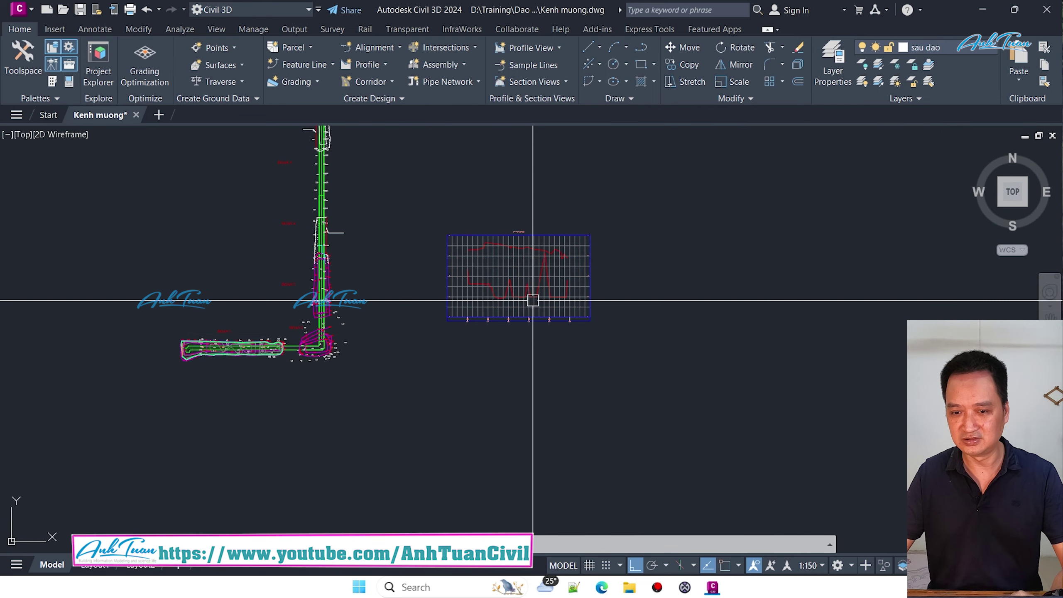
scroll(534, 282, up, 6)
scroll(534, 282, down, 3)
scroll(473, 361, down, 1)
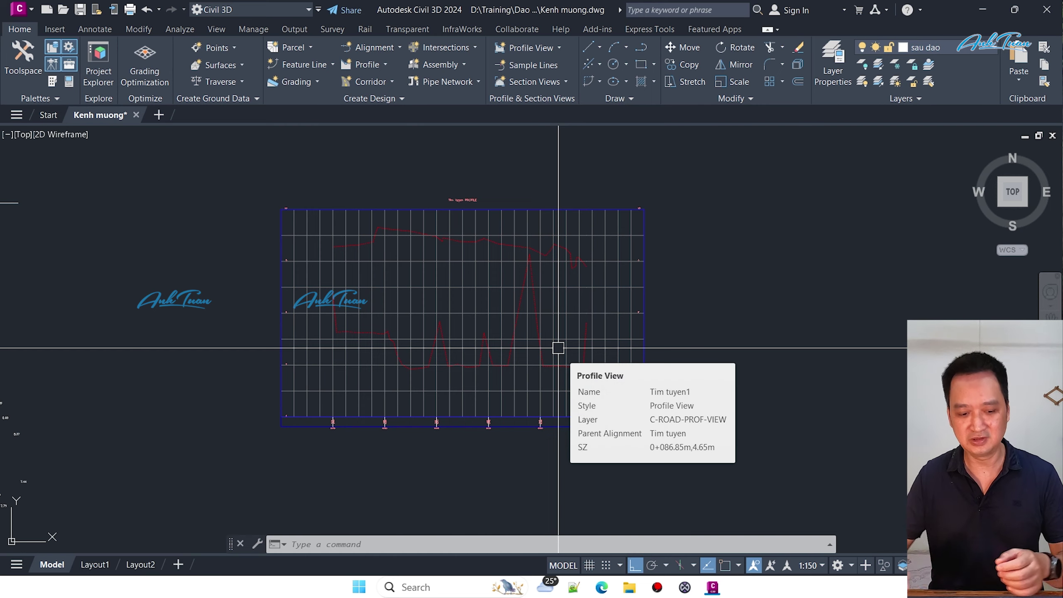
key(Escape)
scroll(532, 295, down, 4)
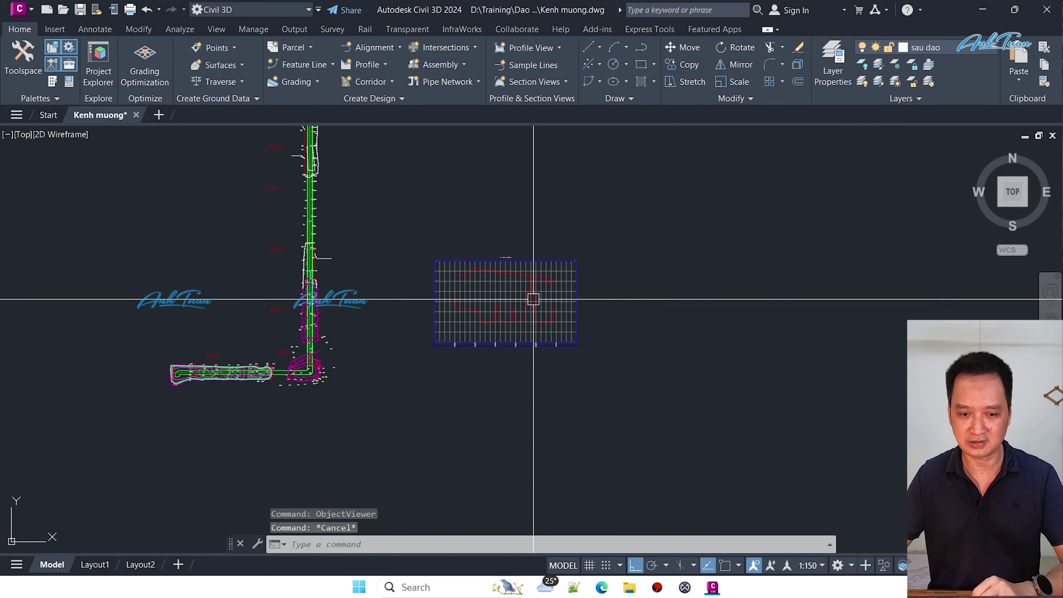
middle_drag(226, 379, 332, 320)
scroll(322, 293, up, 5)
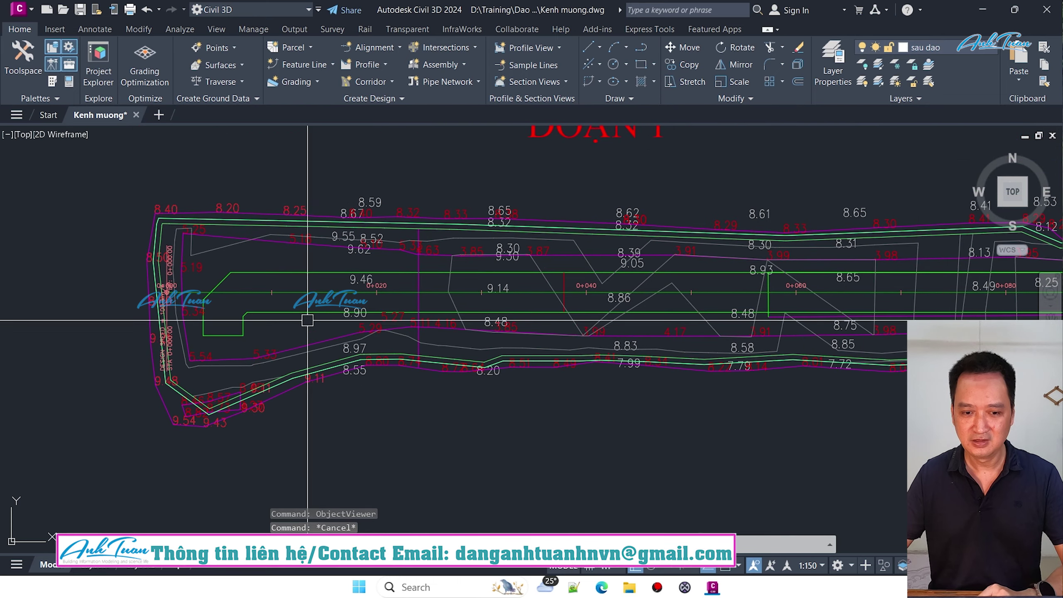
middle_drag(602, 306, 382, 313)
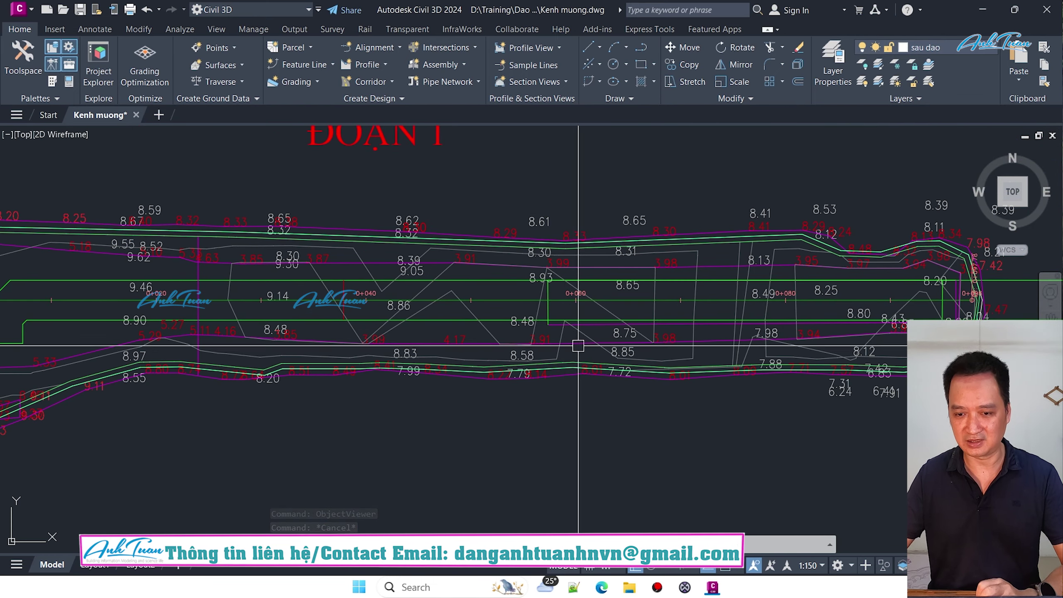
Step: Create sample line group TN on Tim tuyen and choose placement By range of stations
click(528, 69)
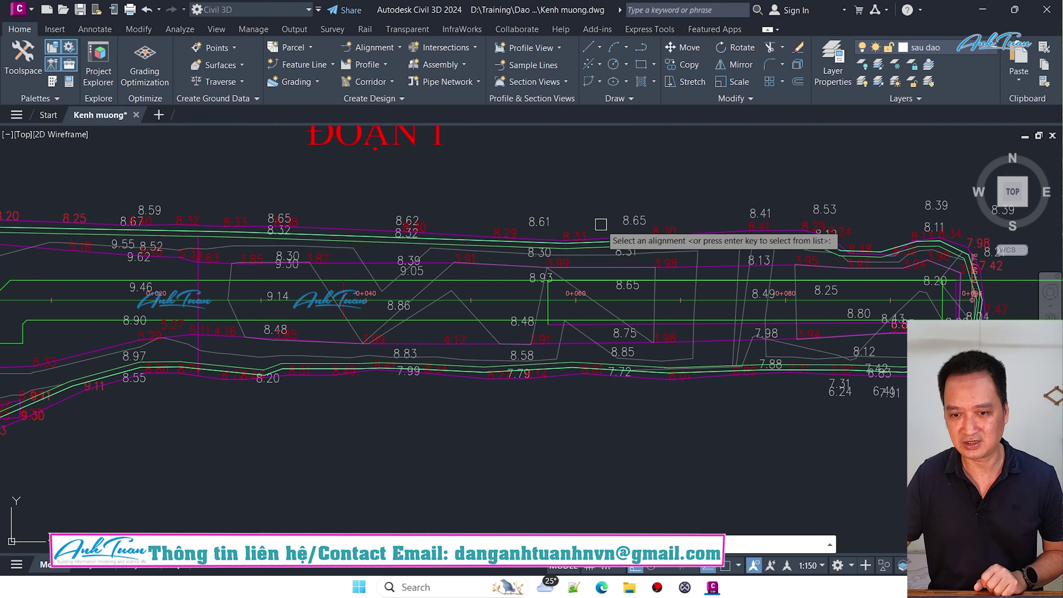
click(501, 302)
text(TN)
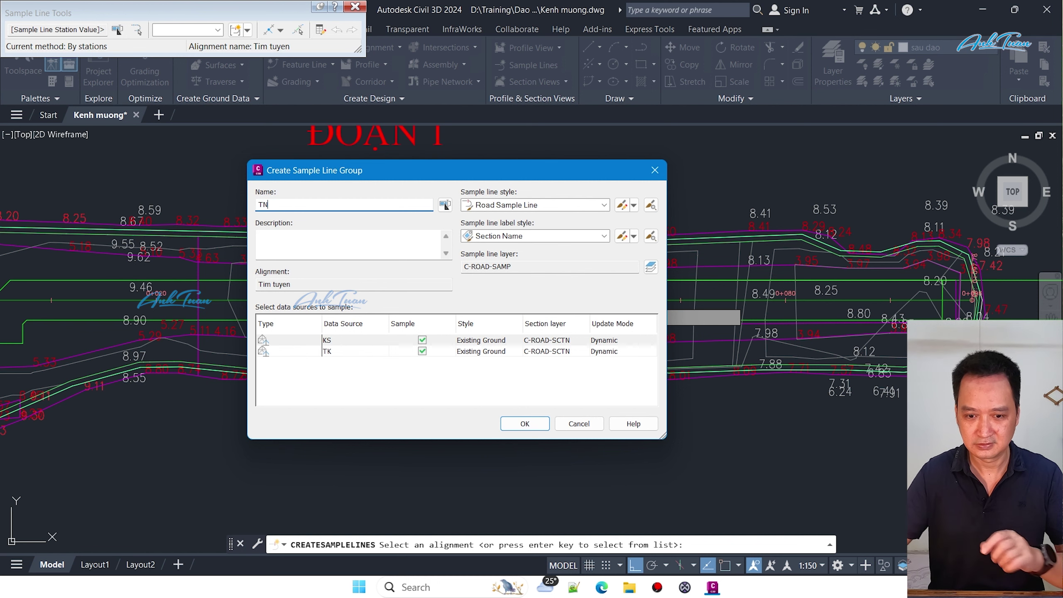
click(544, 426)
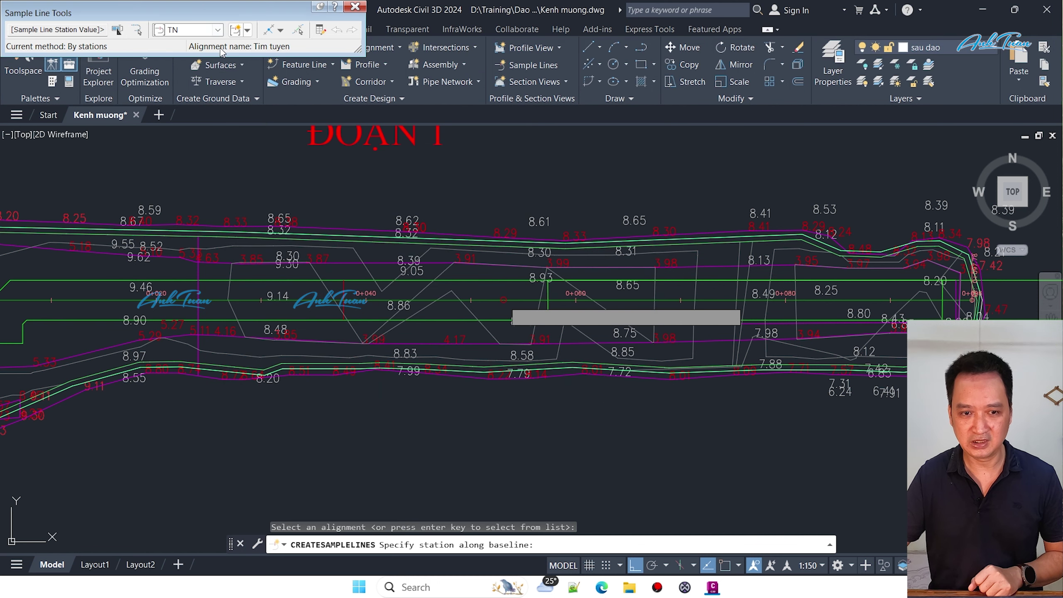
click(278, 31)
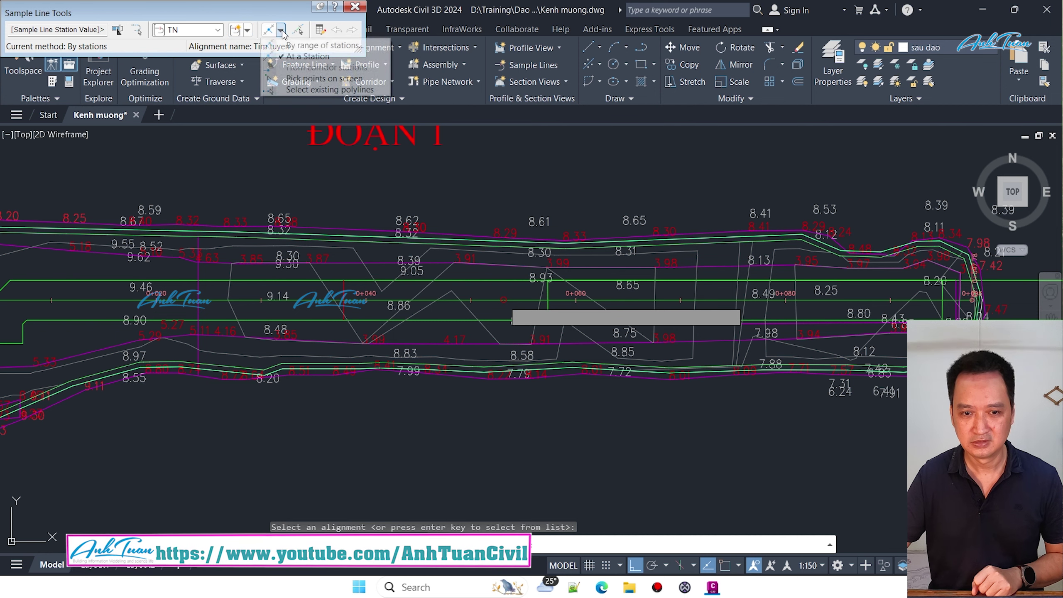
click(325, 46)
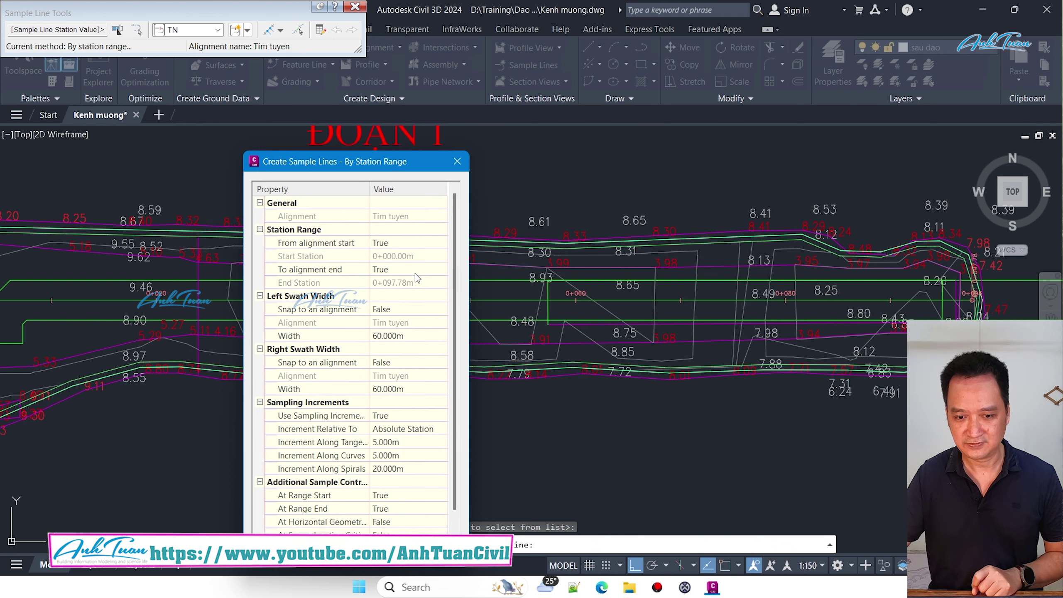
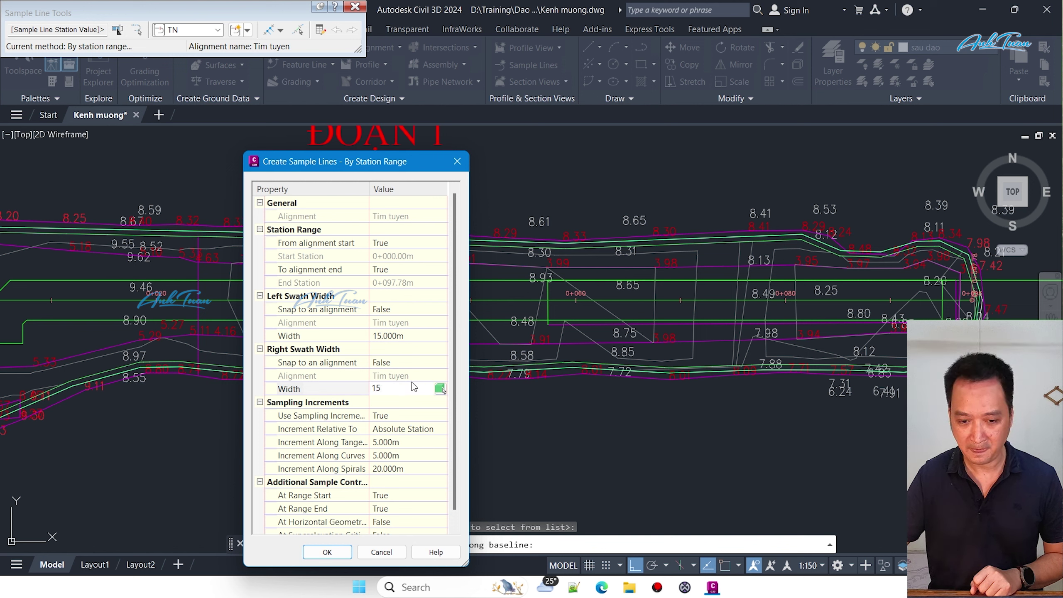
Step: Confirm the 15 m right swath width and review the 5.000 m sampling increments
click(408, 442)
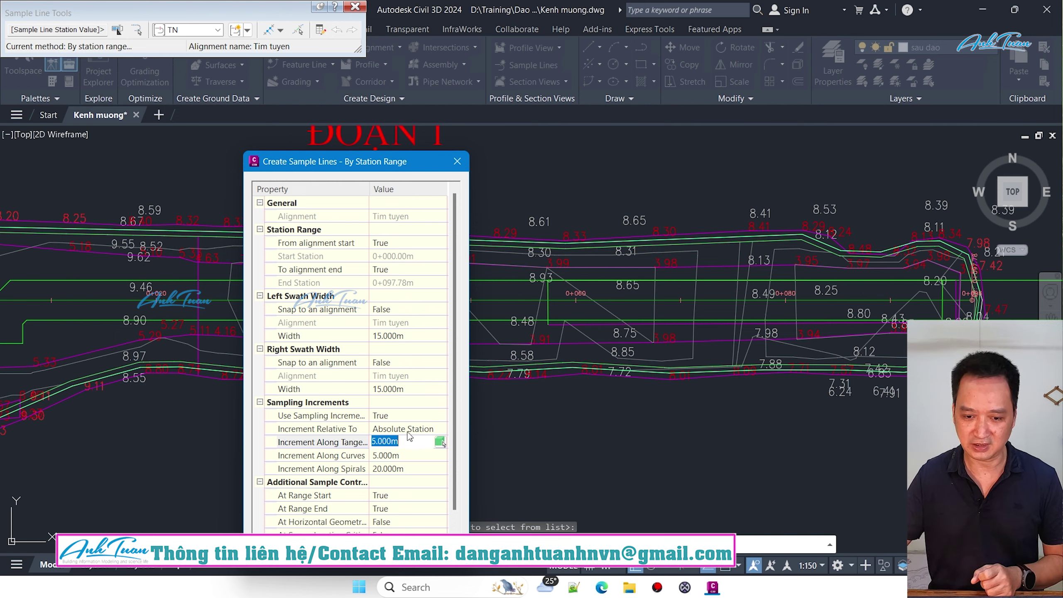
scroll(455, 418, down, 1)
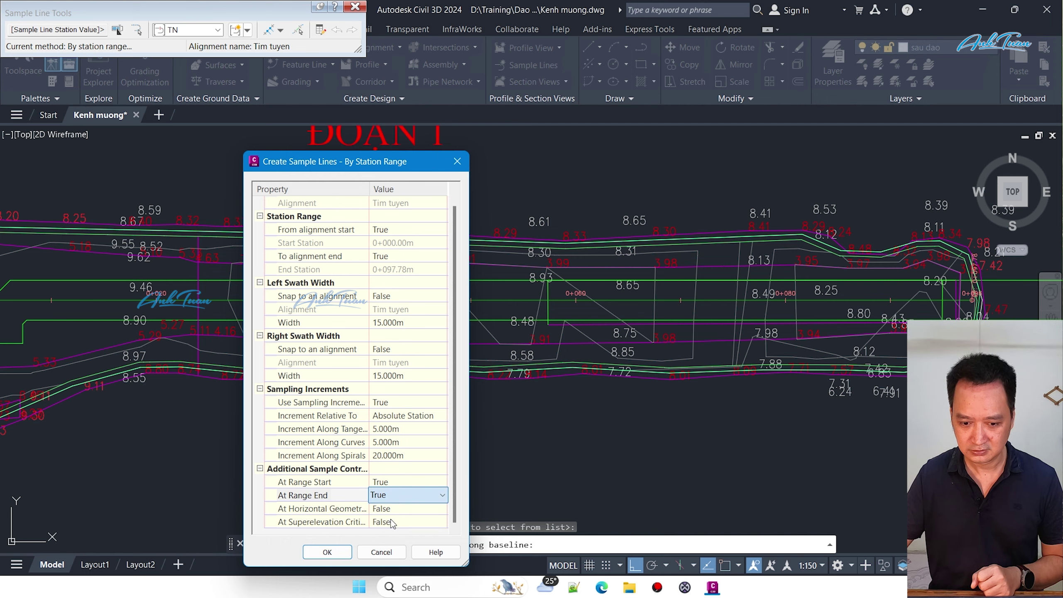
Step: Accept the settings to create sample lines every 5 m along DOAN 1
click(327, 551)
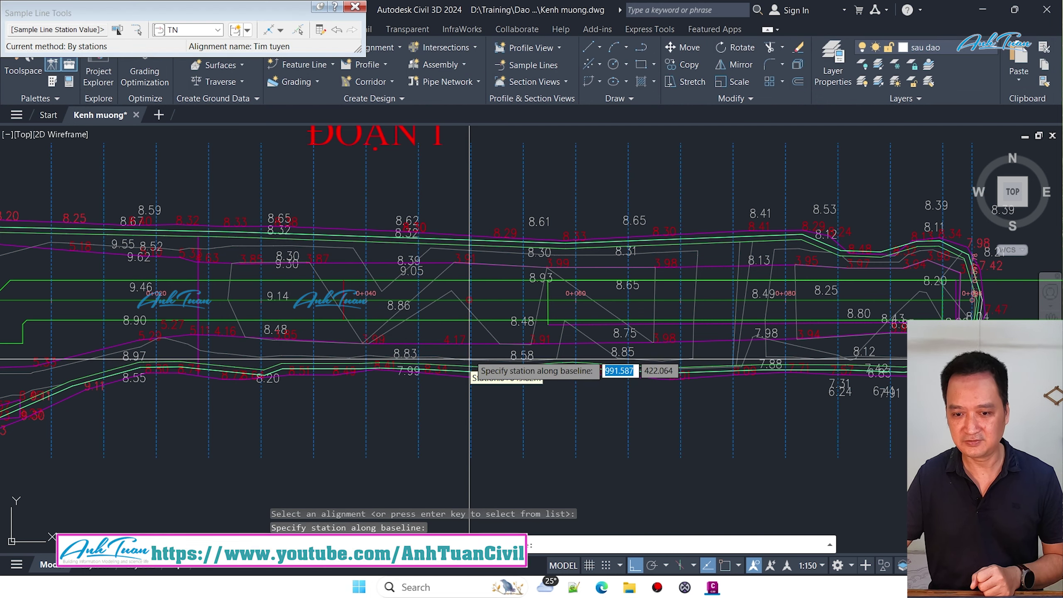
scroll(472, 374, down, 4)
scroll(302, 318, up, 3)
scroll(335, 369, up, 3)
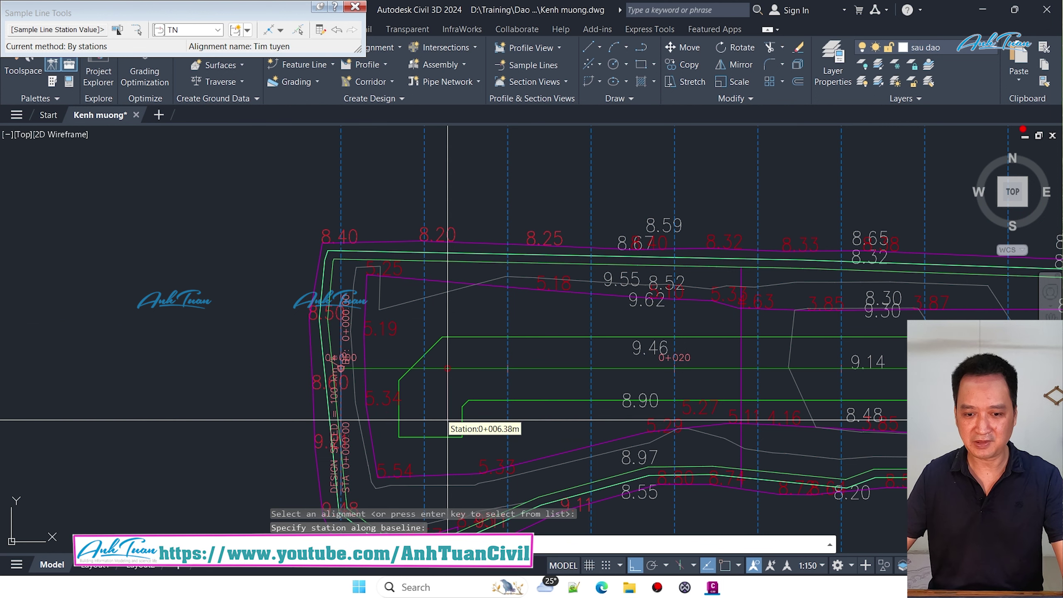
scroll(472, 385, up, 2)
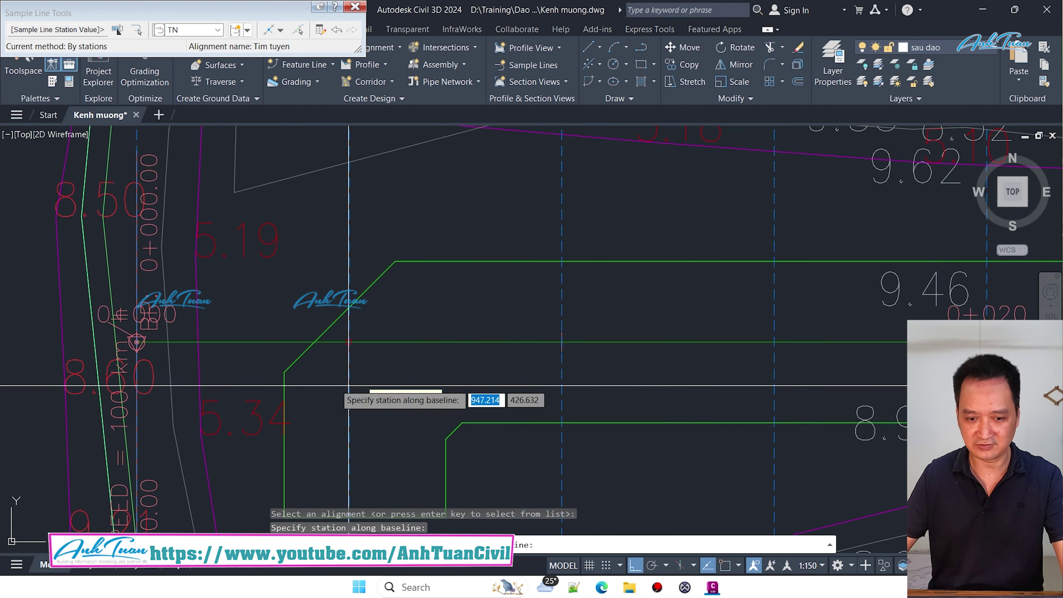
Step: Add an extra sample line at the canal start (0+003.47) with a Nearest snap, then end the command
shift+right_click(283, 372)
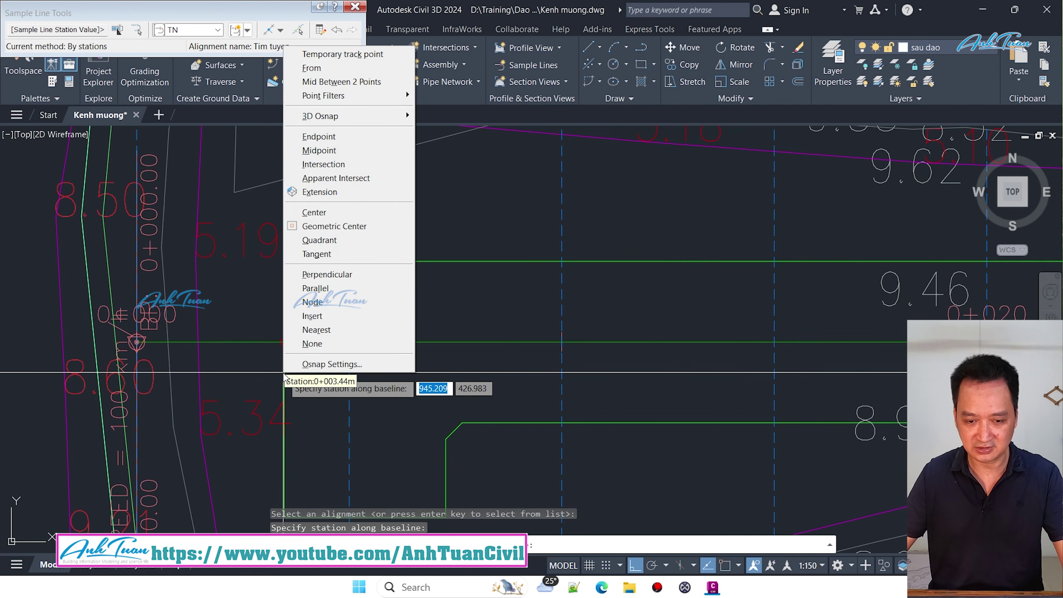
click(312, 335)
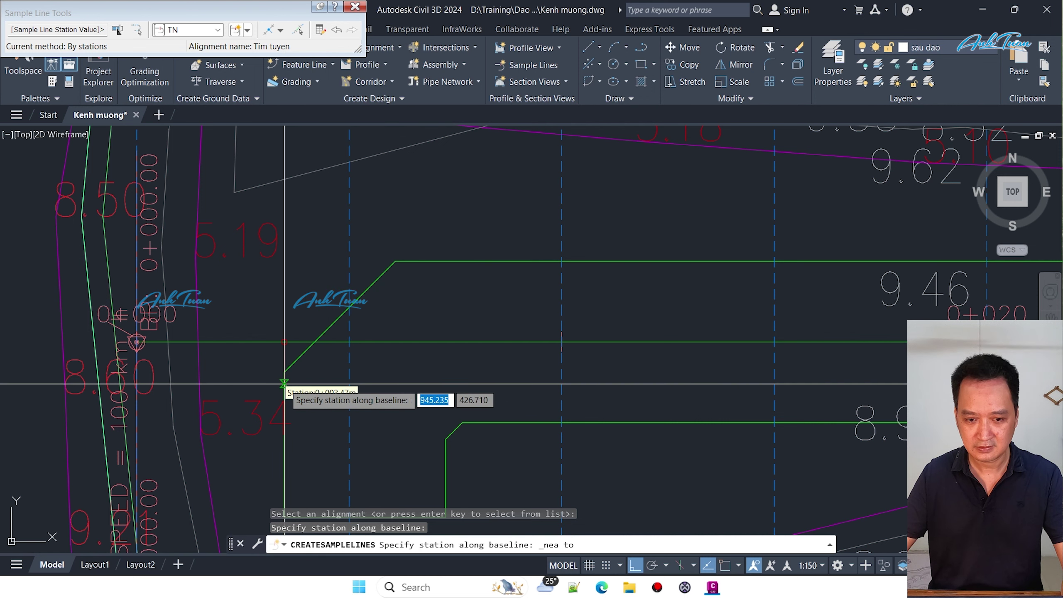
click(284, 378)
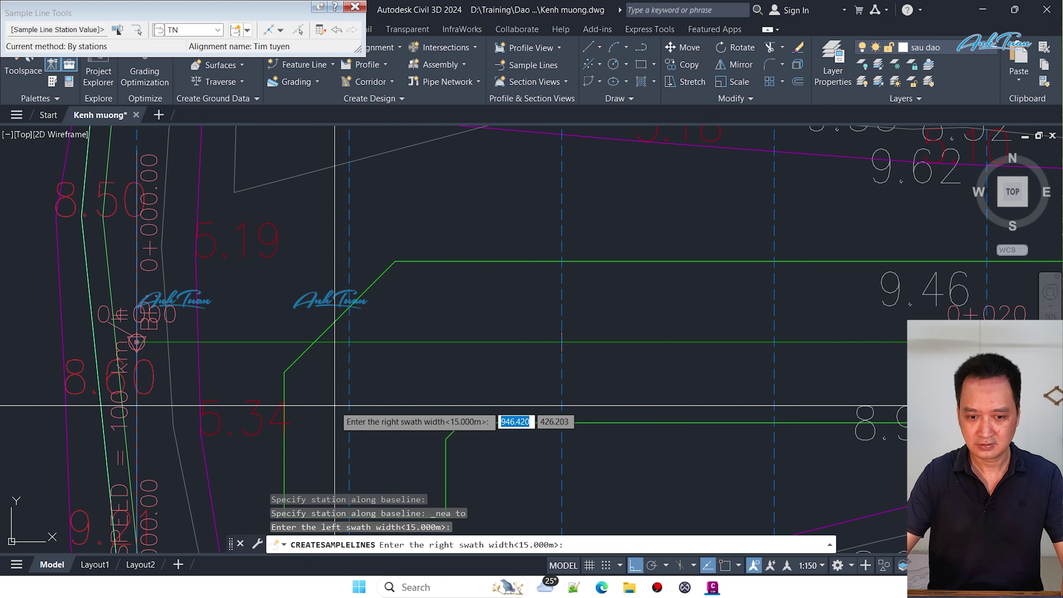
key(Return)
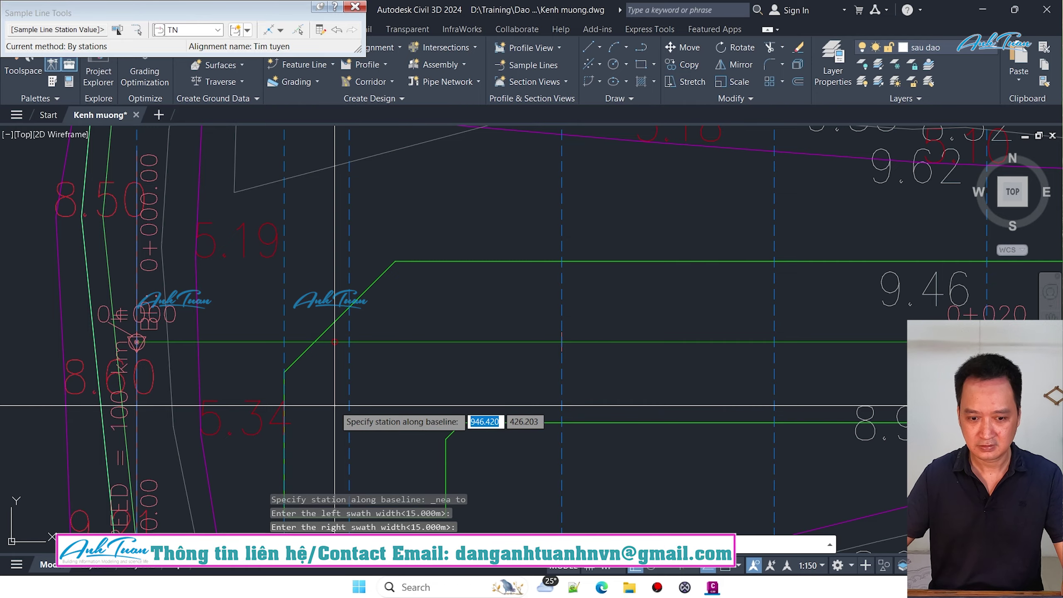
scroll(259, 345, down, 3)
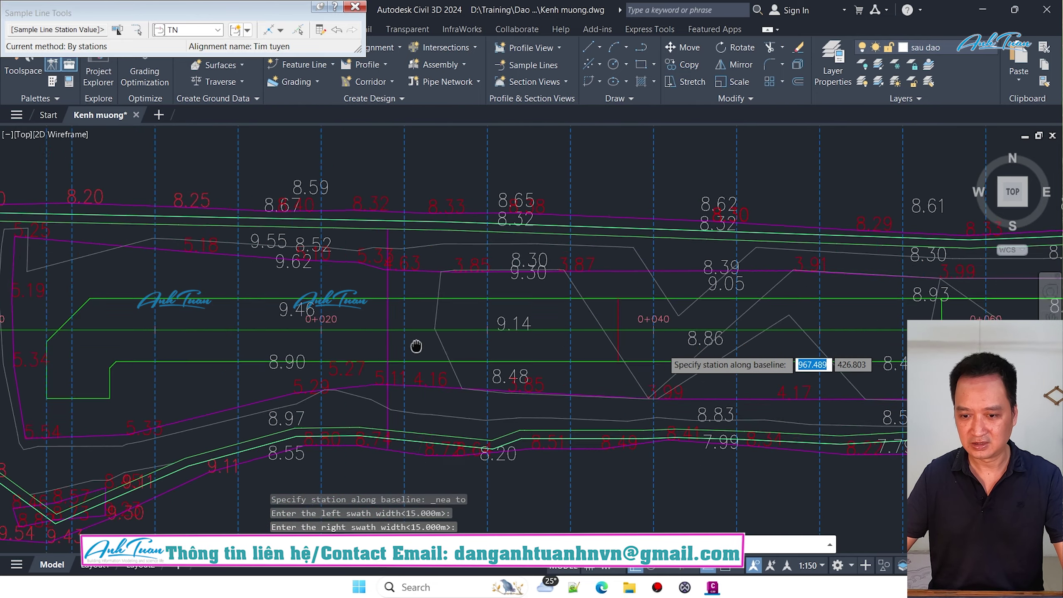
mouse_move(660, 355)
middle_down()
mouse_move(614, 343)
mouse_move(695, 360)
middle_up()
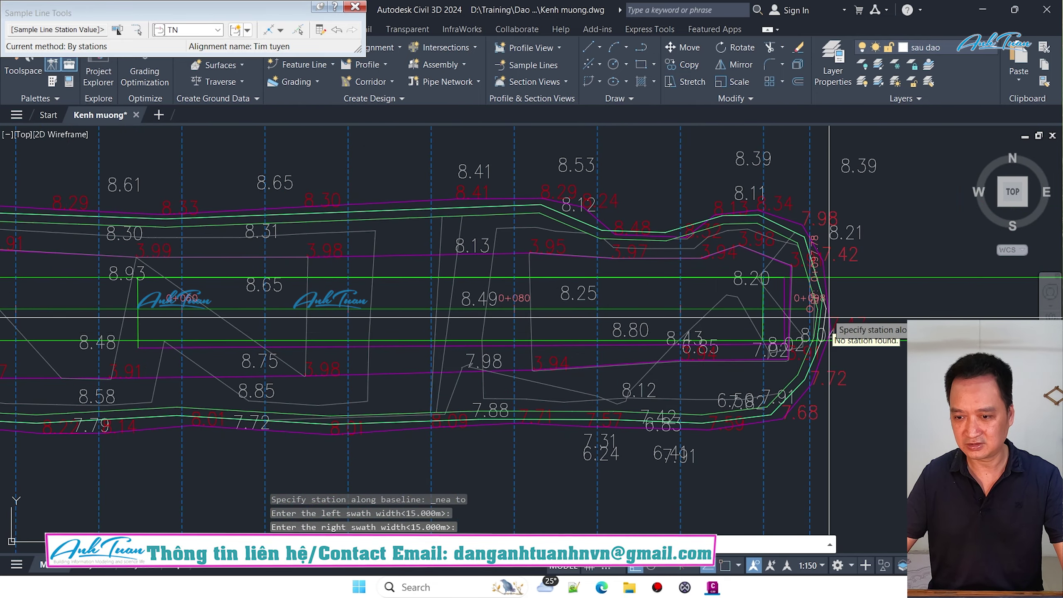
scroll(827, 311, up, 5)
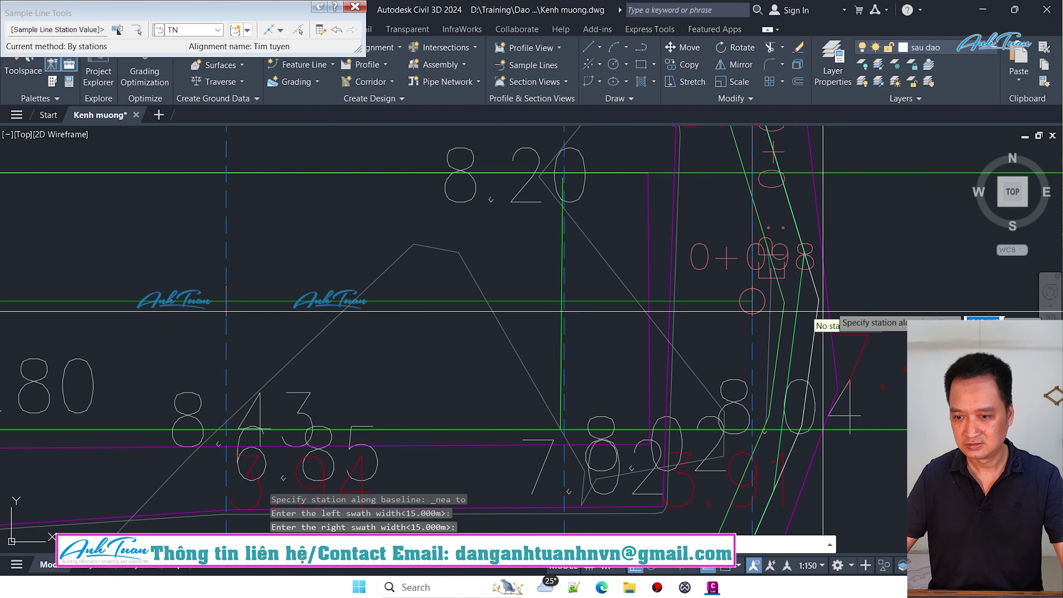
scroll(870, 301, up, 3)
scroll(870, 301, down, 5)
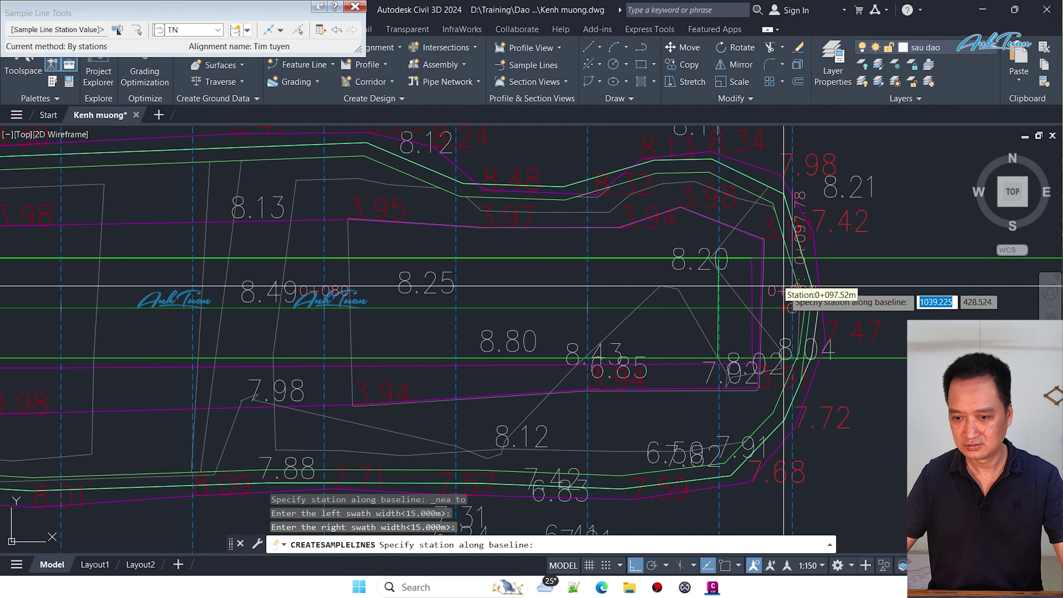
scroll(783, 299, up, 3)
scroll(684, 322, up, 4)
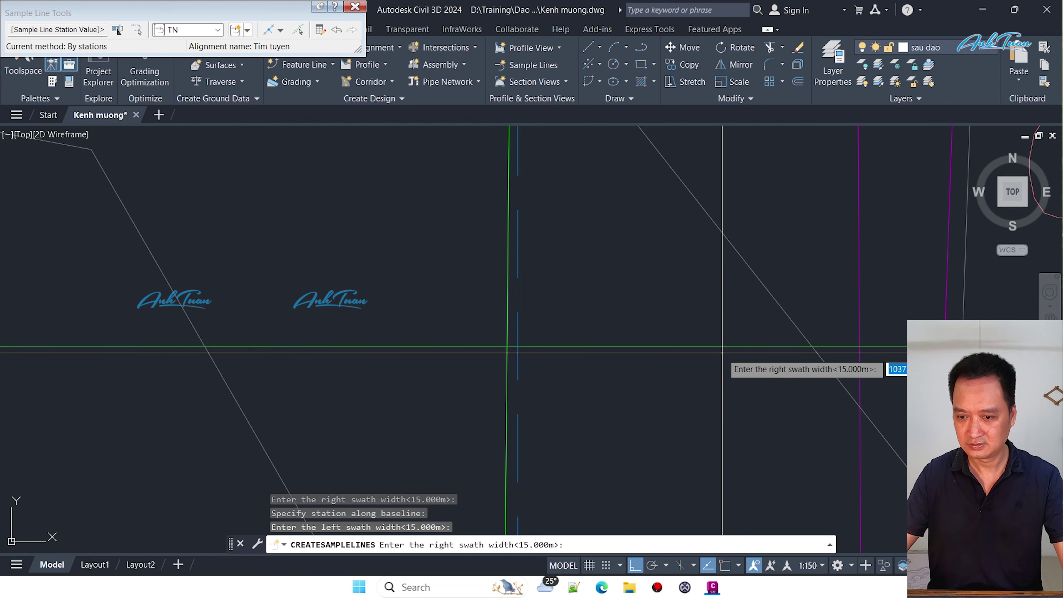
key(Escape)
key(Escape)
key(Escape)
Step: Inspect the station labels of the new sample lines along DOAN 1
scroll(700, 344, down, 2)
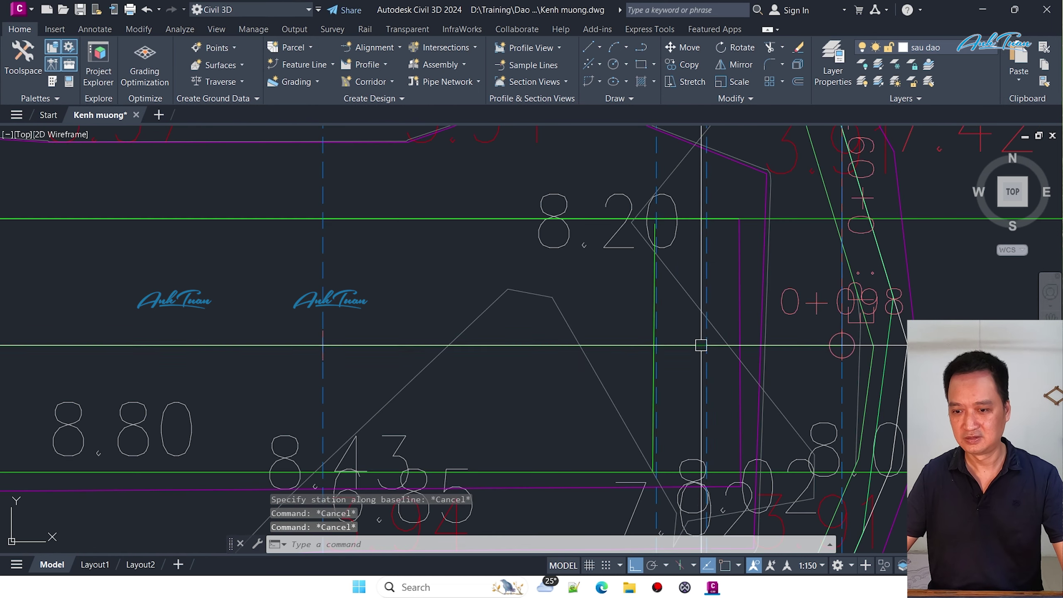
scroll(681, 331, down, 2)
middle_drag(168, 312, 670, 312)
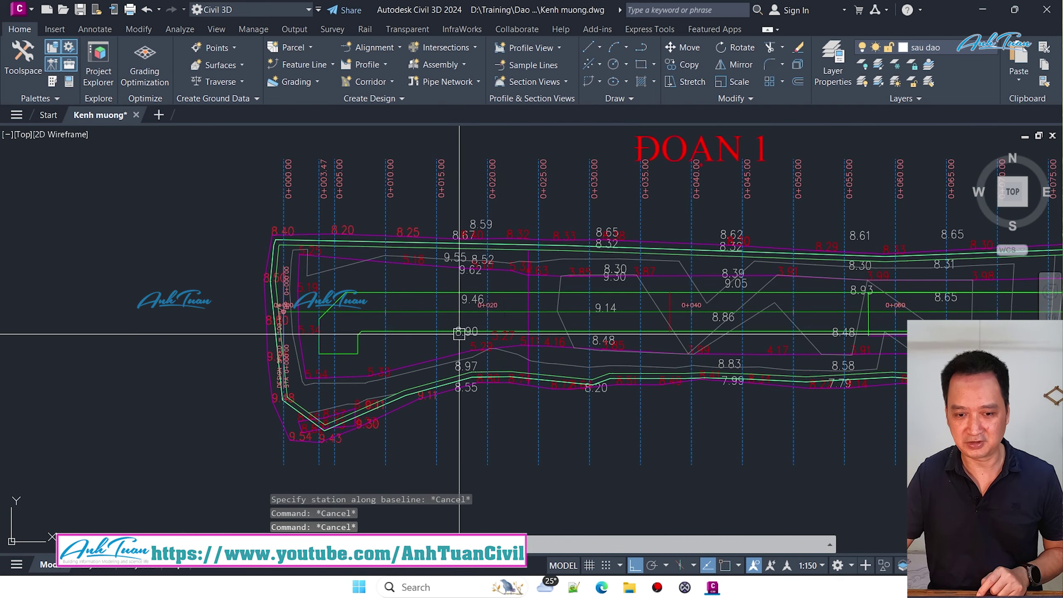
scroll(379, 296, up, 4)
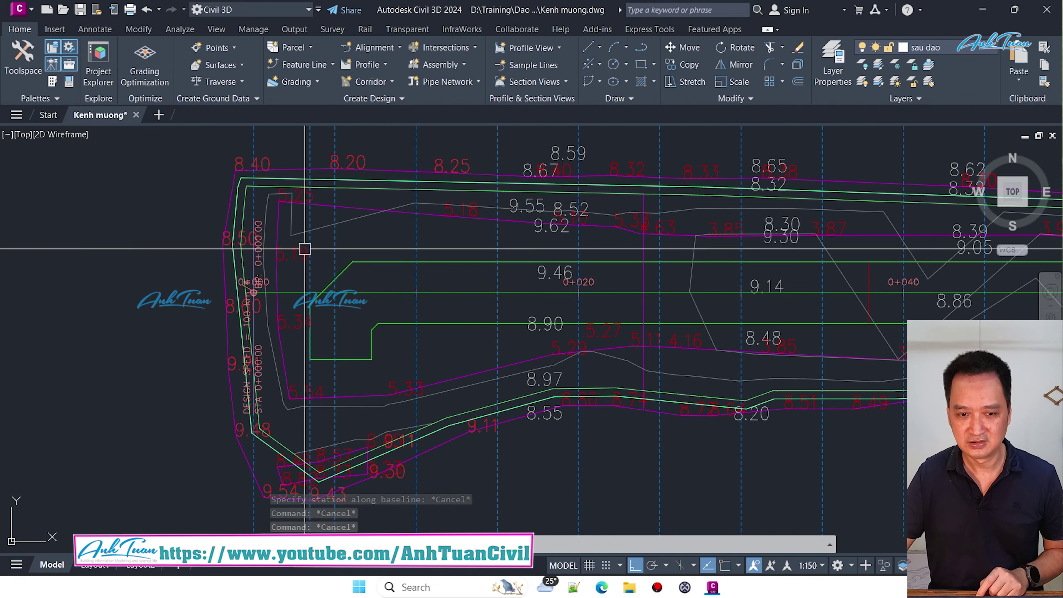
middle_drag(304, 245, 261, 392)
scroll(210, 229, up, 5)
scroll(210, 228, down, 2)
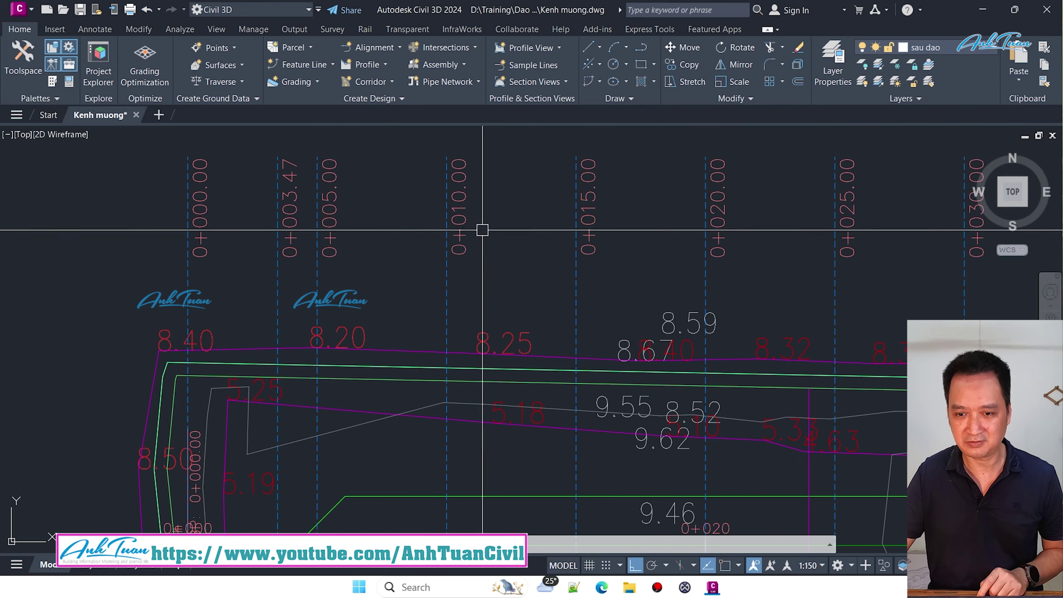
scroll(462, 245, down, 1)
scroll(481, 272, down, 3)
scroll(503, 299, down, 2)
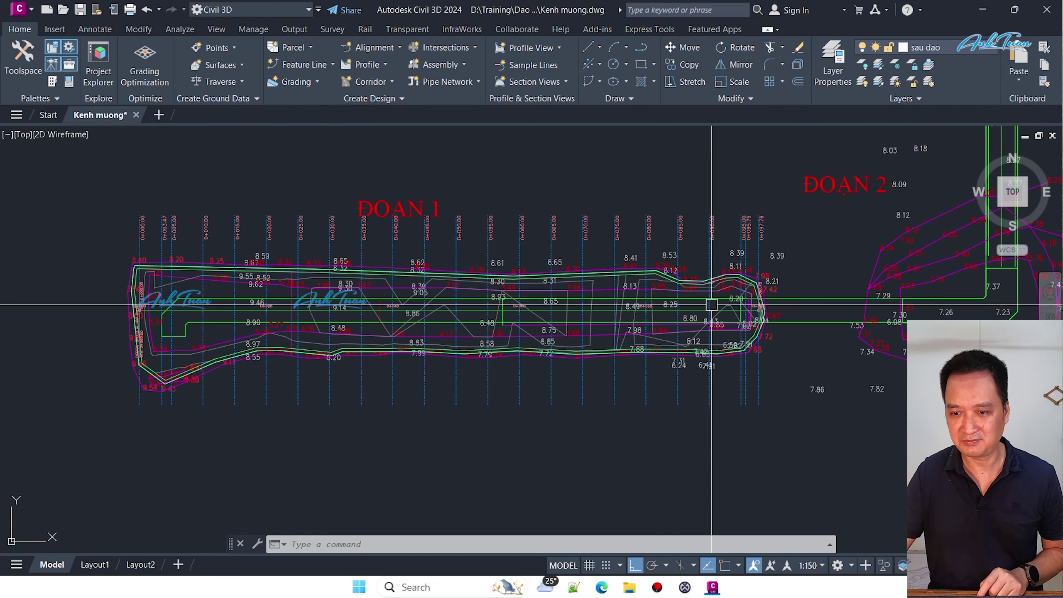
scroll(711, 305, down, 3)
Step: Review the whole canal layout and profile grid, then quick-save the Kenh muong drawing
middle_drag(602, 318, 486, 325)
scroll(486, 325, down, 1)
middle_drag(563, 347, 405, 368)
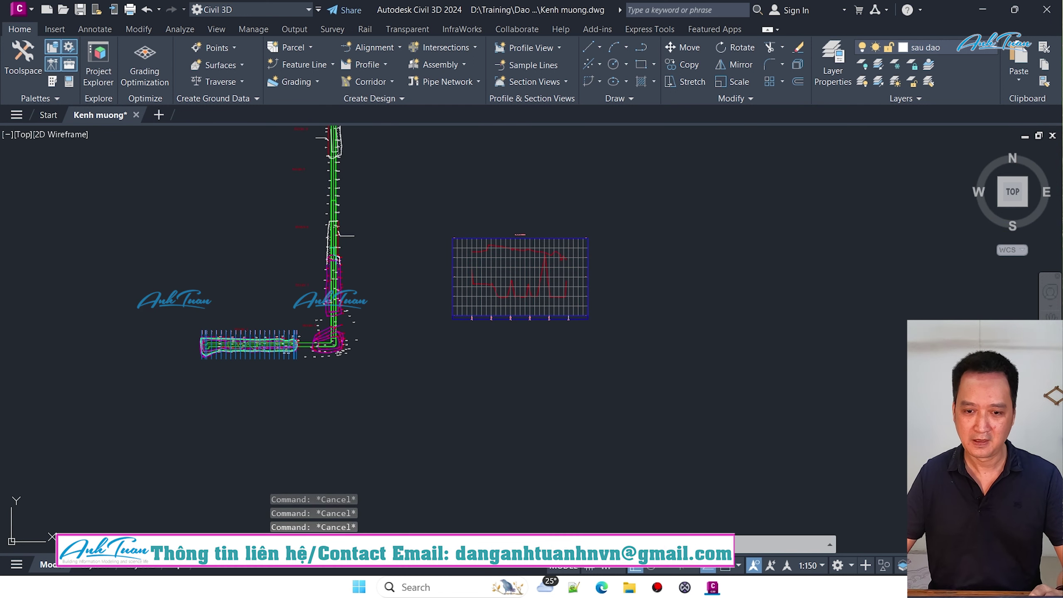
key(ctrl+s)
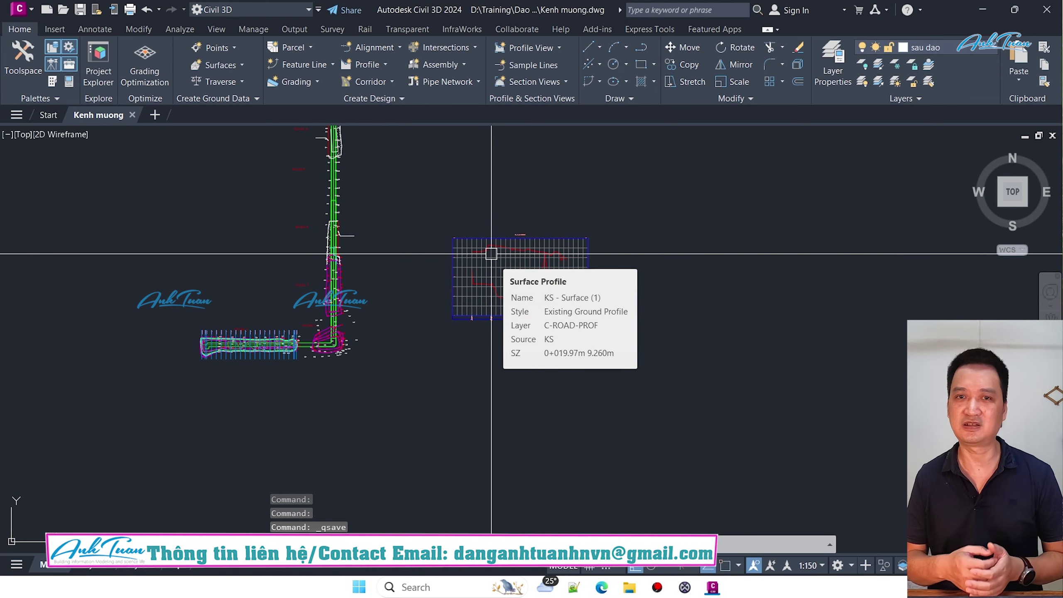
scroll(274, 338, up, 4)
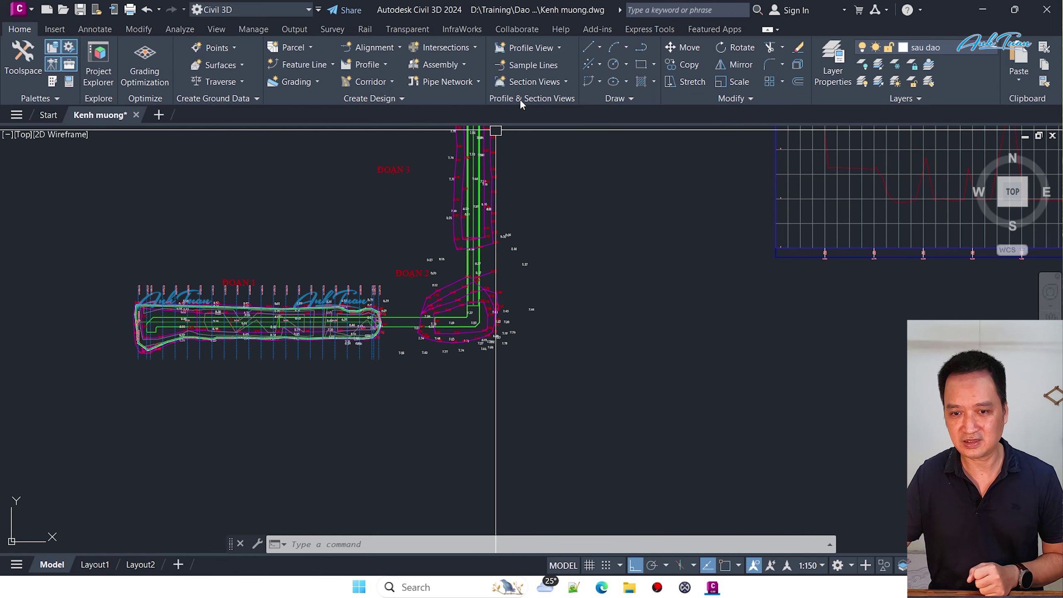
click(529, 82)
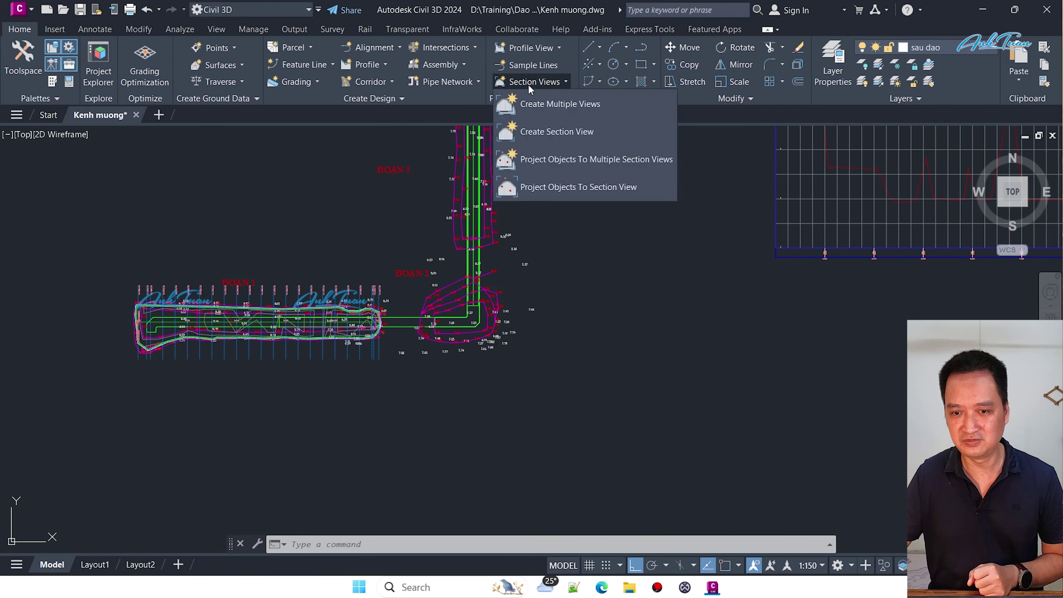
click(546, 105)
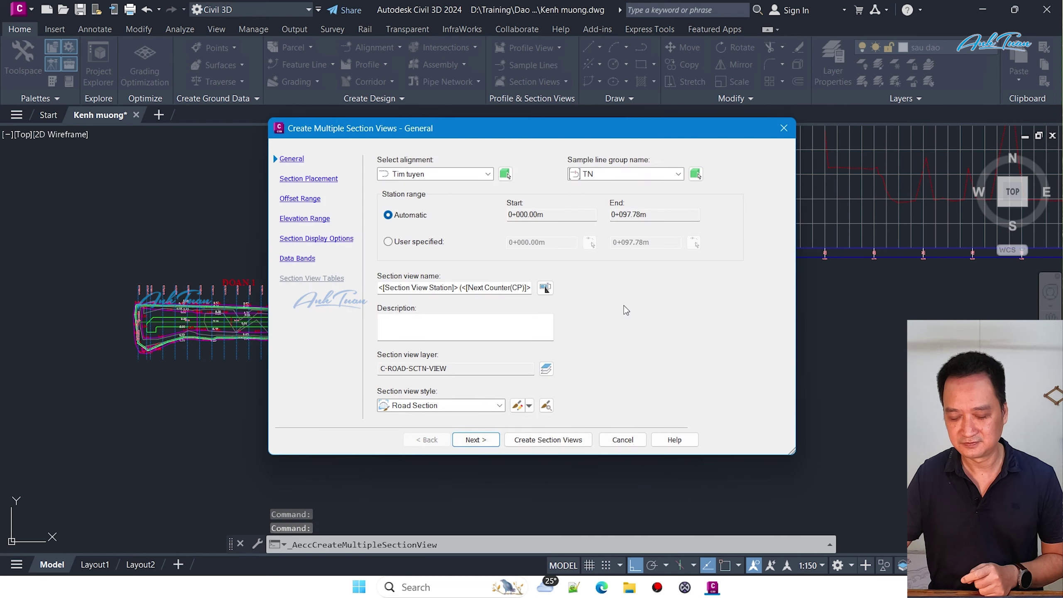
click(549, 445)
scroll(577, 352, down, 4)
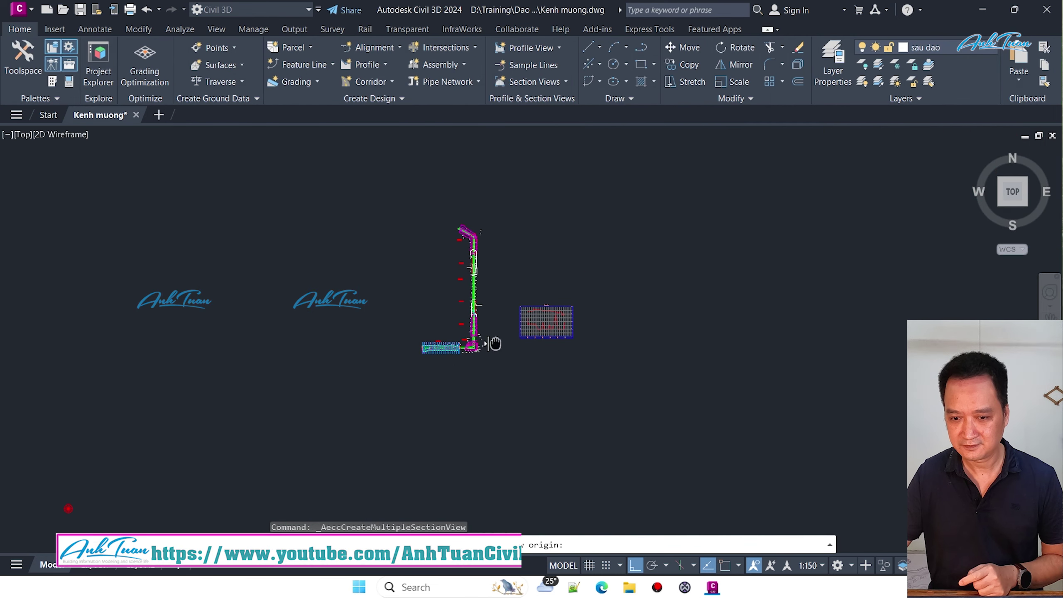
scroll(591, 330, up, 3)
click(688, 307)
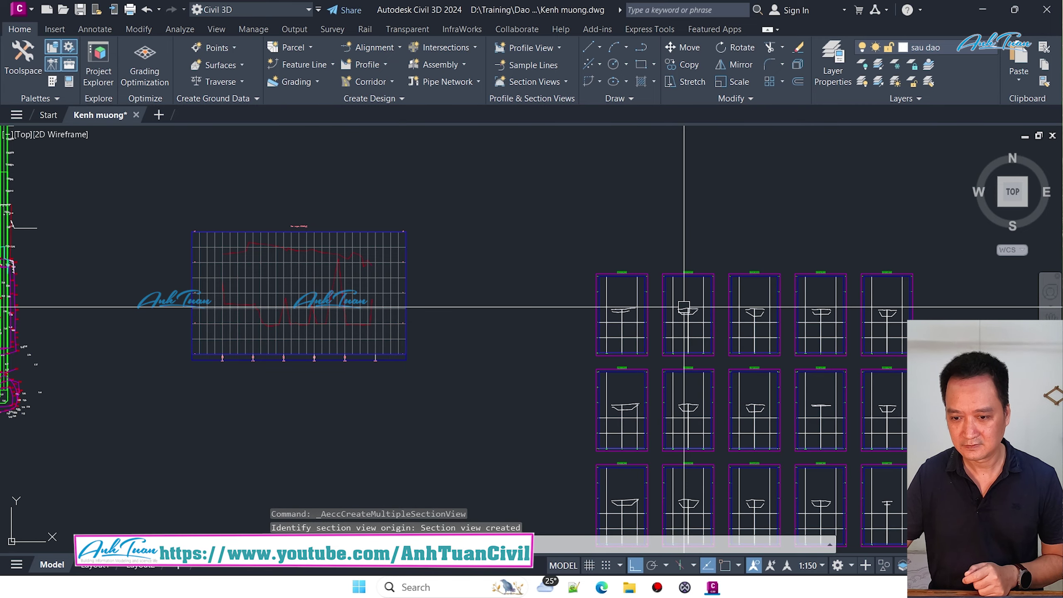
scroll(688, 307, up, 5)
scroll(420, 173, down, 2)
scroll(522, 320, down, 3)
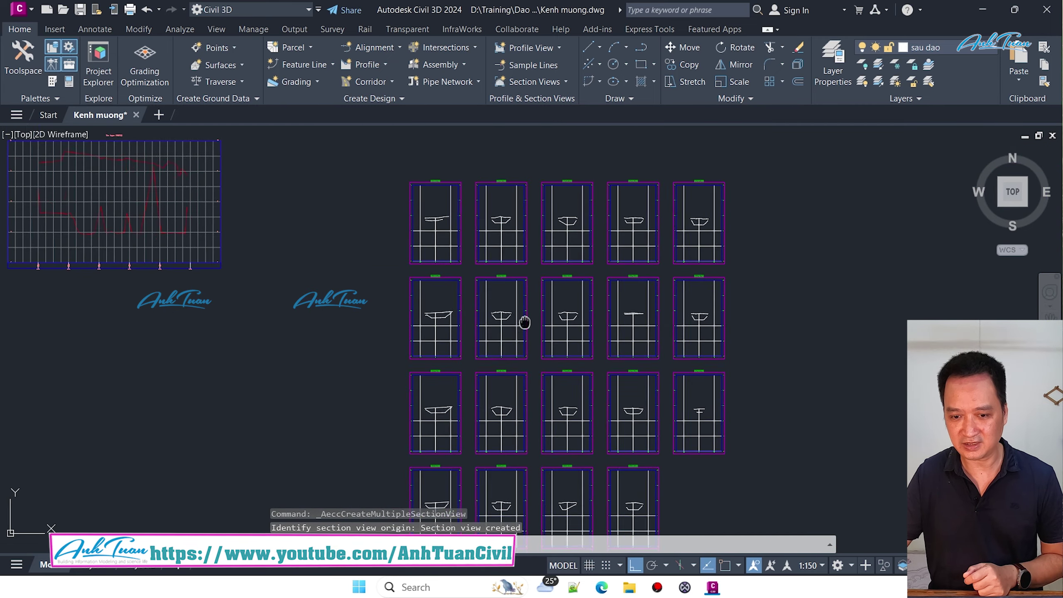
scroll(508, 284, up, 5)
scroll(507, 283, down, 2)
scroll(505, 273, up, 5)
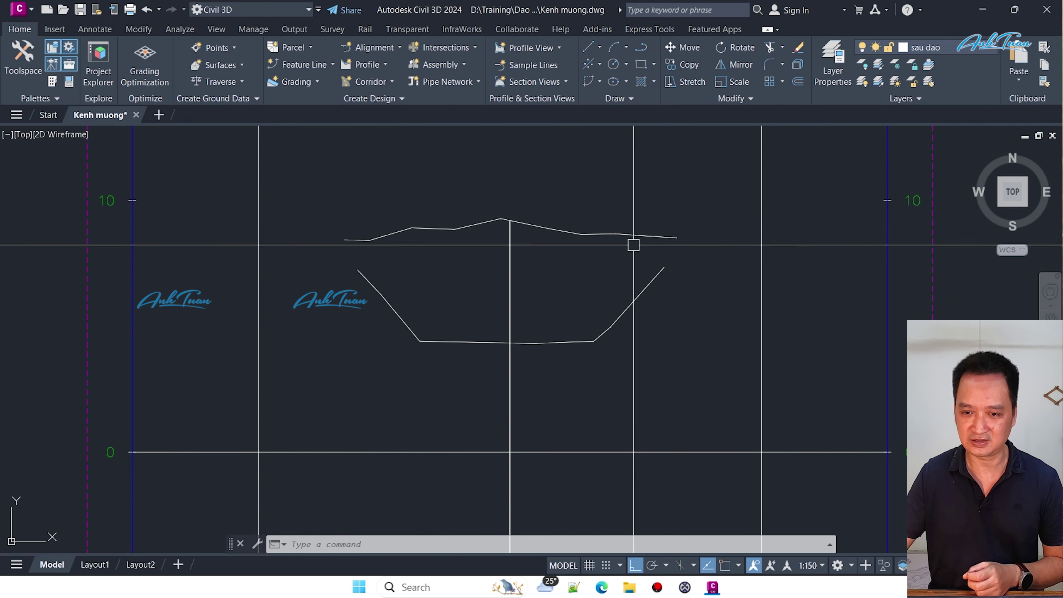
scroll(633, 245, down, 2)
scroll(670, 293, down, 3)
middle_drag(702, 332, 644, 448)
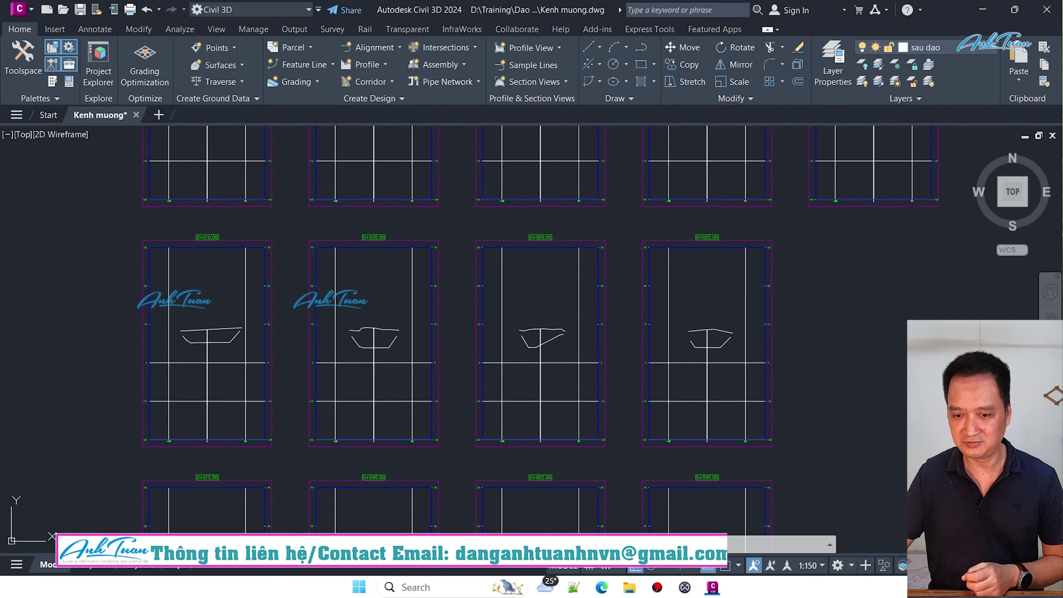
scroll(541, 240, down, 1)
scroll(550, 368, down, 3)
scroll(499, 291, up, 1)
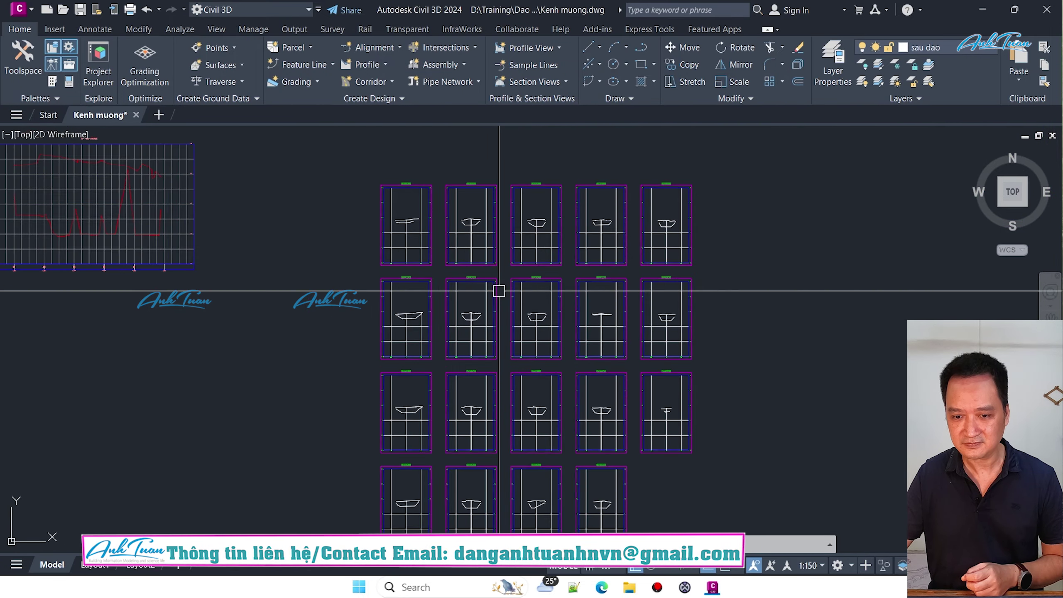
scroll(499, 290, up, 2)
scroll(344, 351, up, 2)
scroll(461, 335, up, 1)
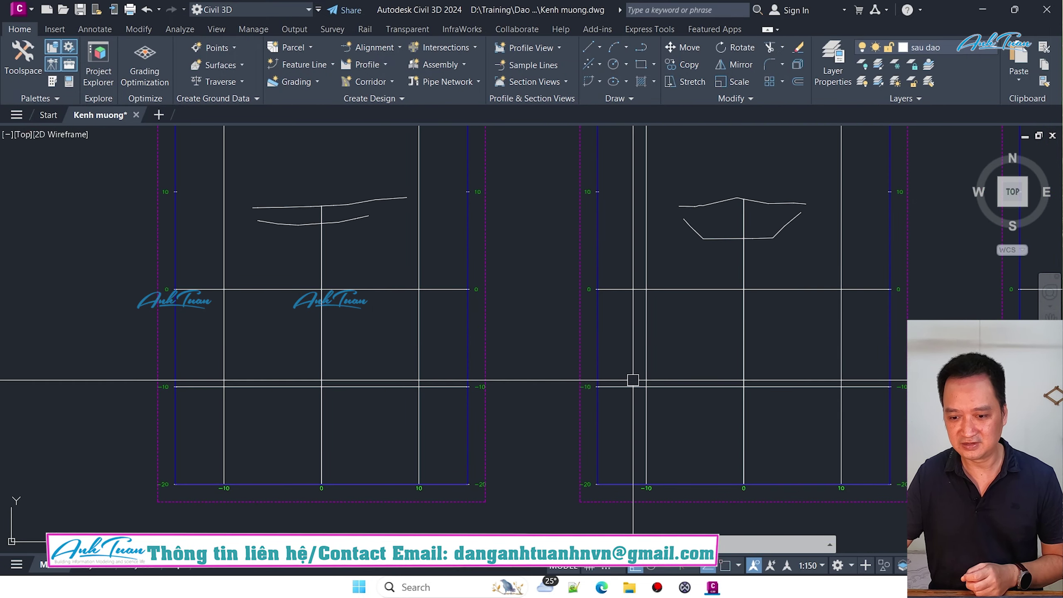
scroll(434, 391, down, 2)
scroll(467, 352, down, 2)
scroll(486, 296, up, 2)
scroll(478, 317, up, 2)
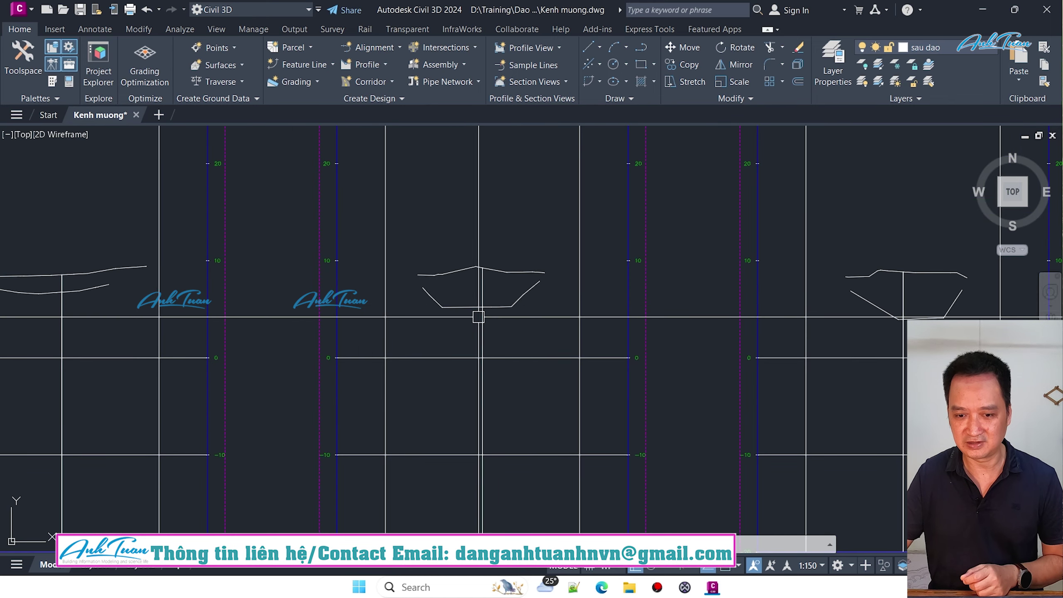
scroll(463, 346, down, 3)
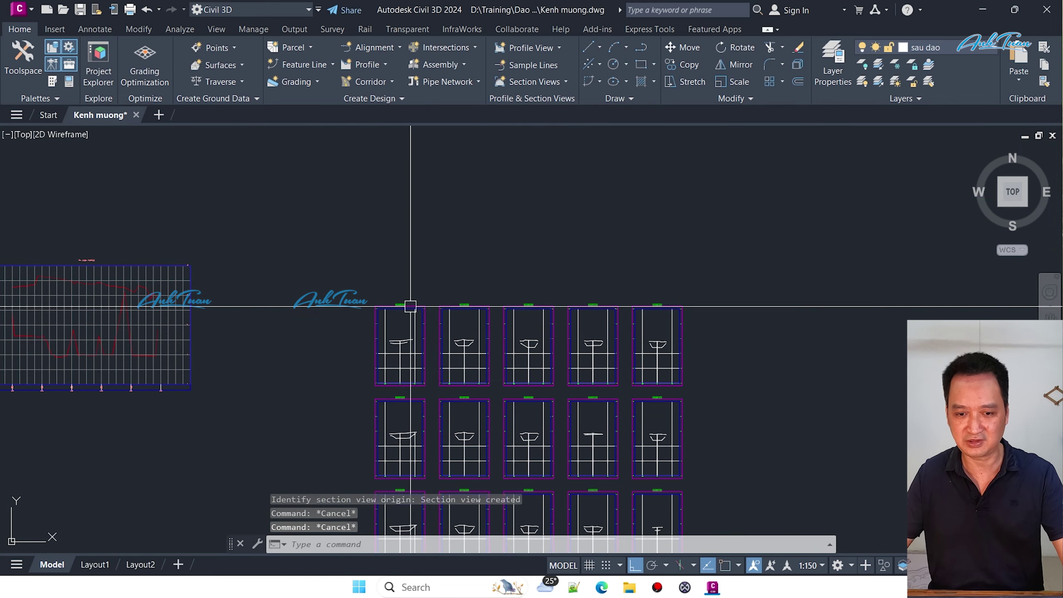
scroll(410, 307, up, 2)
Step: Select the 0+020.00 section view and zoom to its channel bottom
scroll(386, 296, up, 2)
click(355, 301)
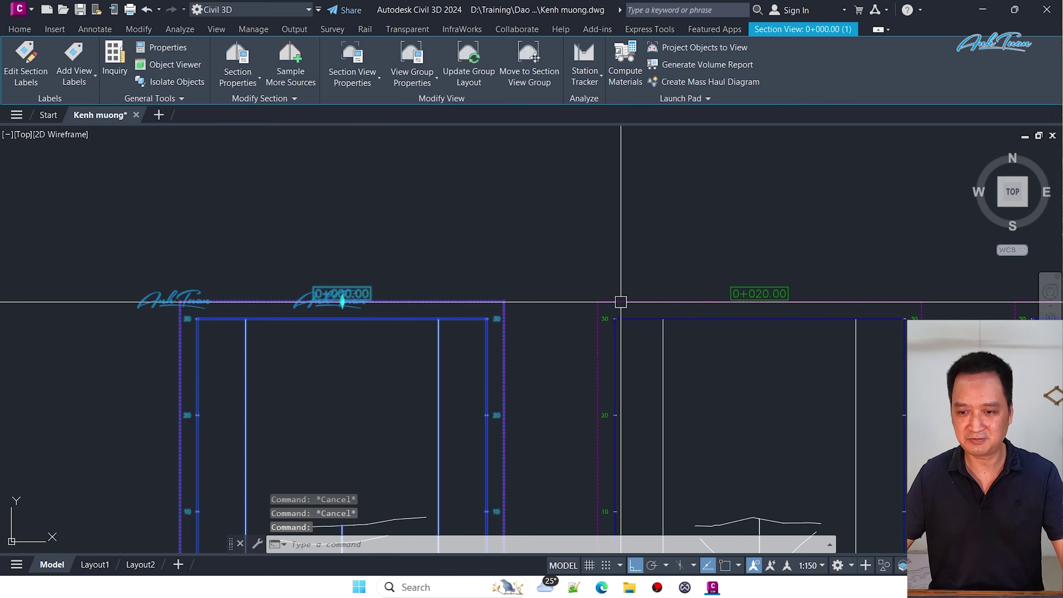
key(Escape)
click(741, 303)
scroll(626, 330, up, 2)
scroll(626, 330, up, 1)
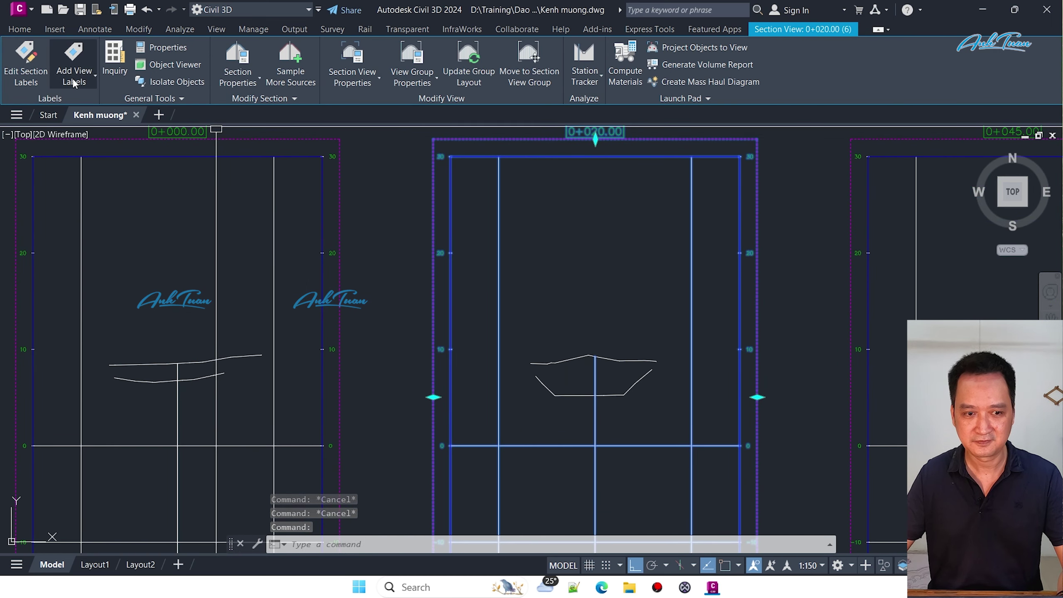
scroll(606, 386, up, 2)
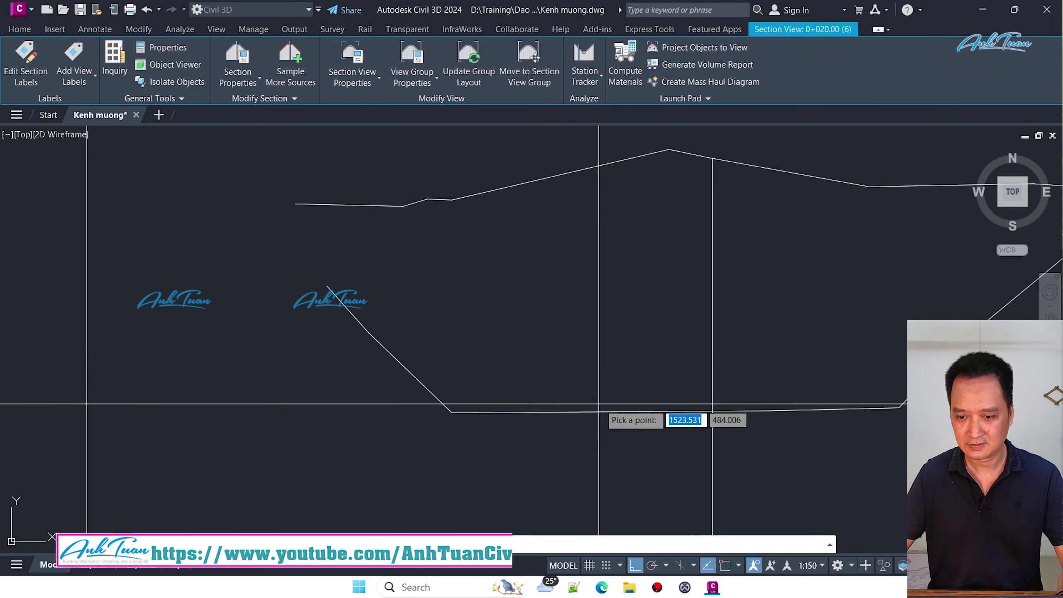
middle_drag(659, 384, 572, 246)
scroll(586, 264, up, 5)
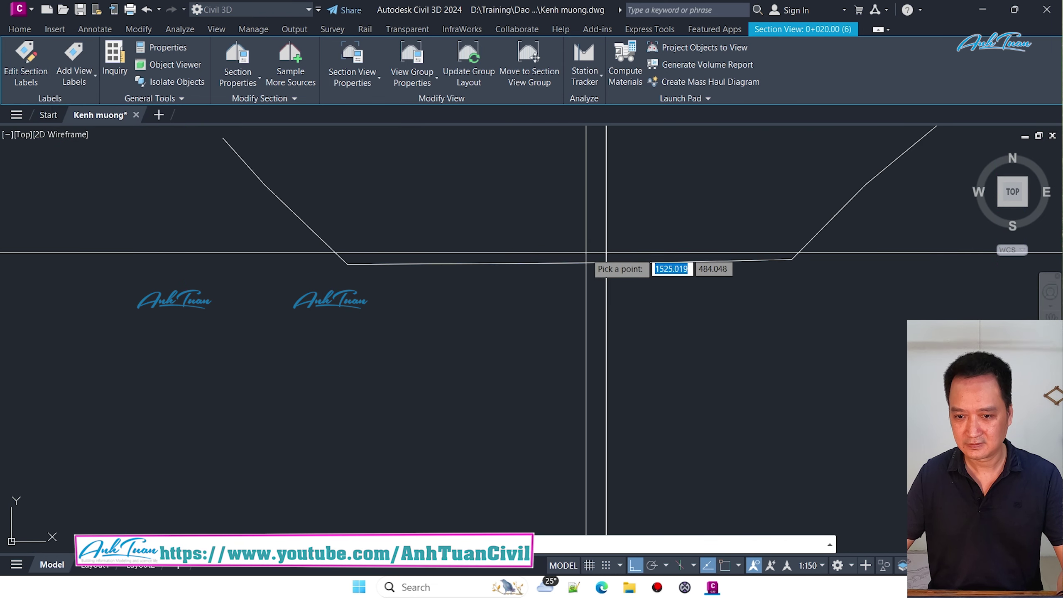
Step: Place offset-elevation labels on the channel bottom with a Nearest snap, reading −58.10 at offset 0.00
shift+right_click(566, 260)
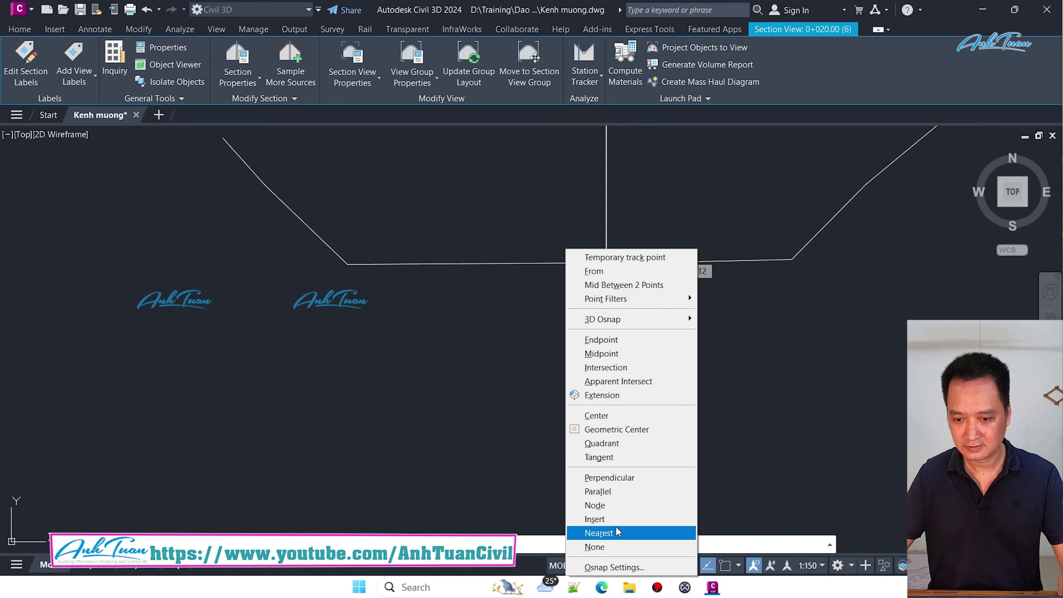
click(602, 534)
click(542, 264)
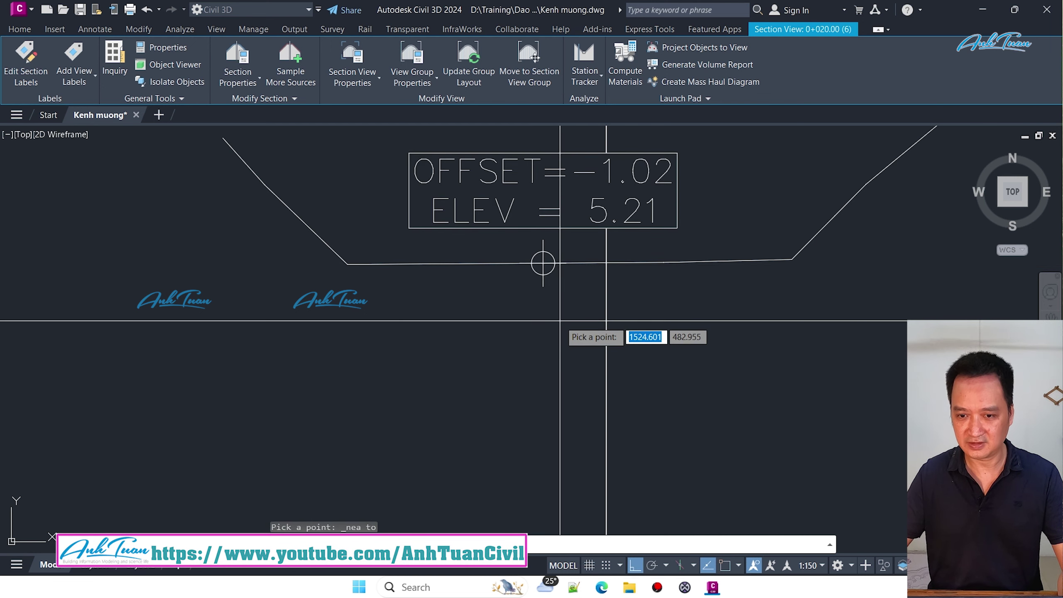
scroll(640, 318, down, 4)
scroll(558, 287, down, 4)
scroll(622, 310, up, 2)
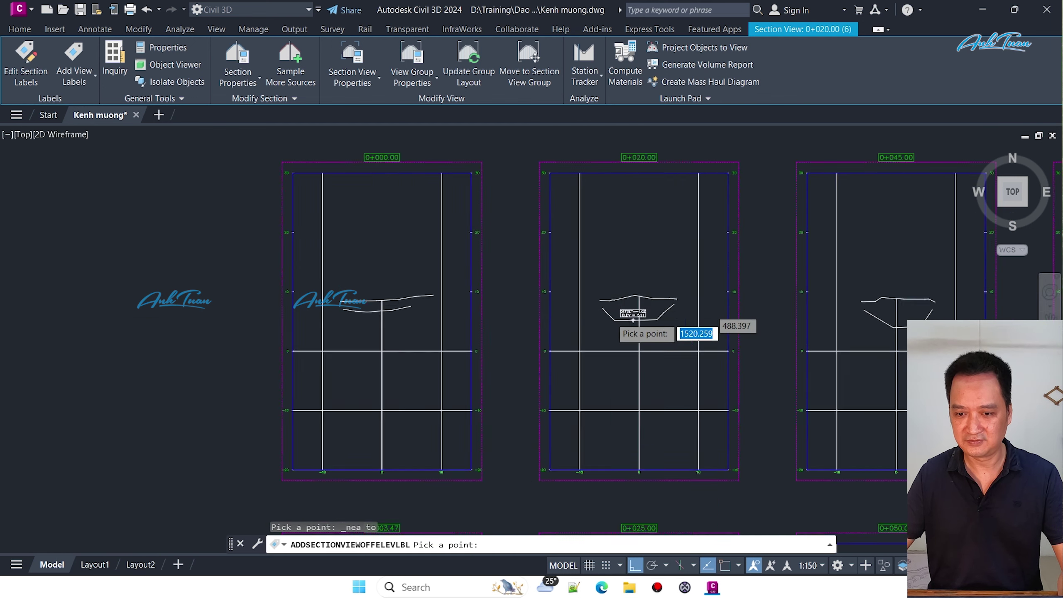
scroll(670, 318, up, 2)
scroll(717, 331, down, 2)
scroll(670, 343, down, 2)
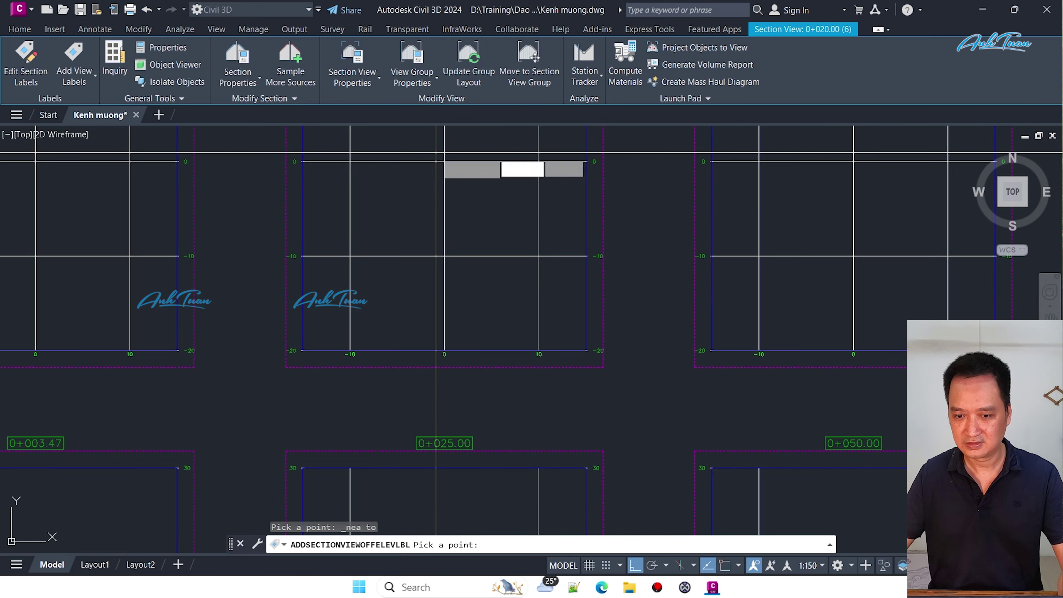
scroll(485, 453, up, 3)
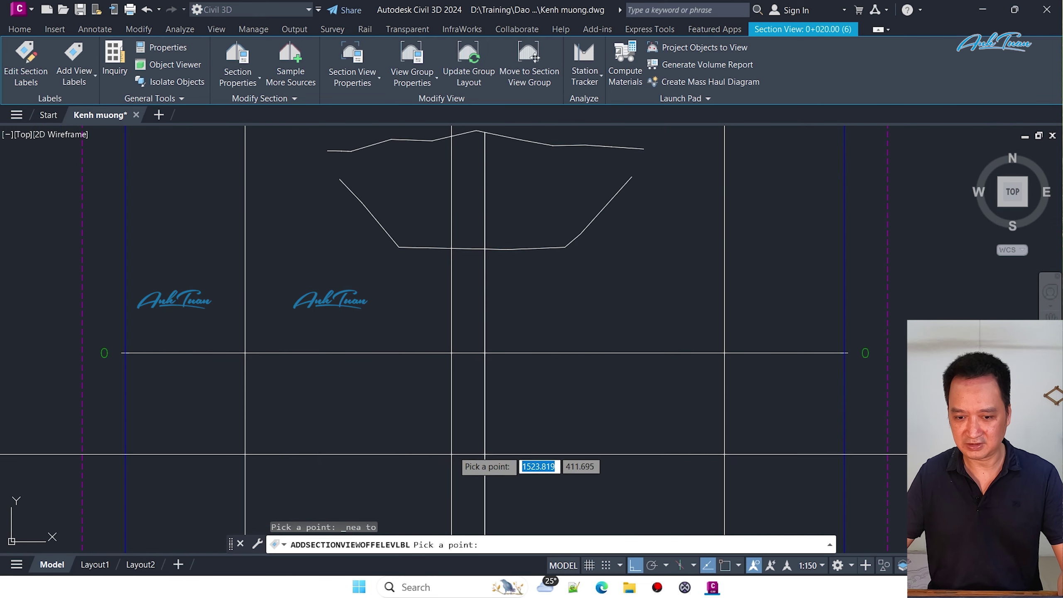
click(484, 249)
key(F3)
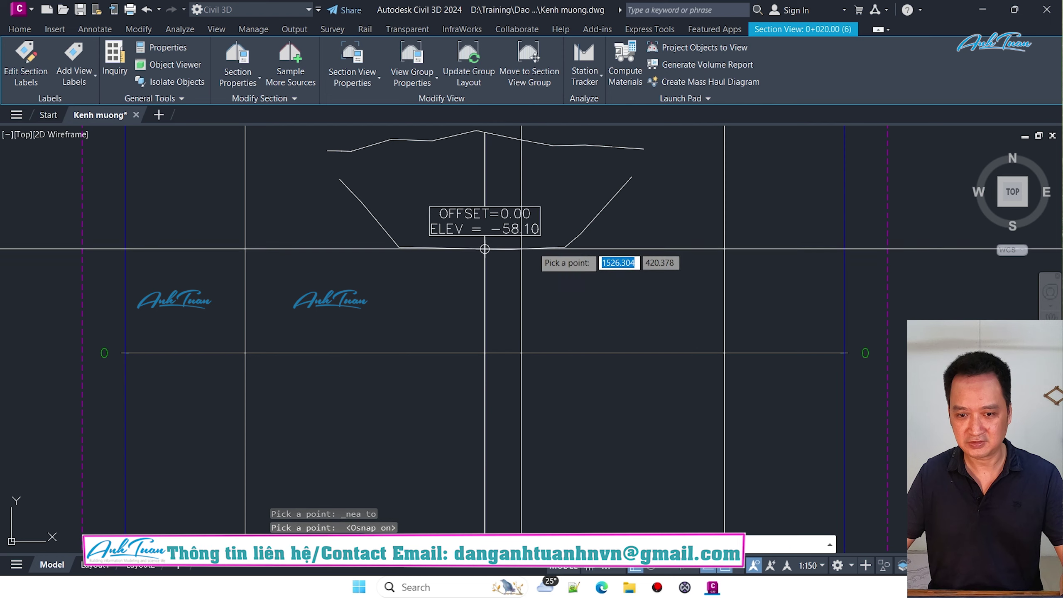
scroll(519, 231, up, 4)
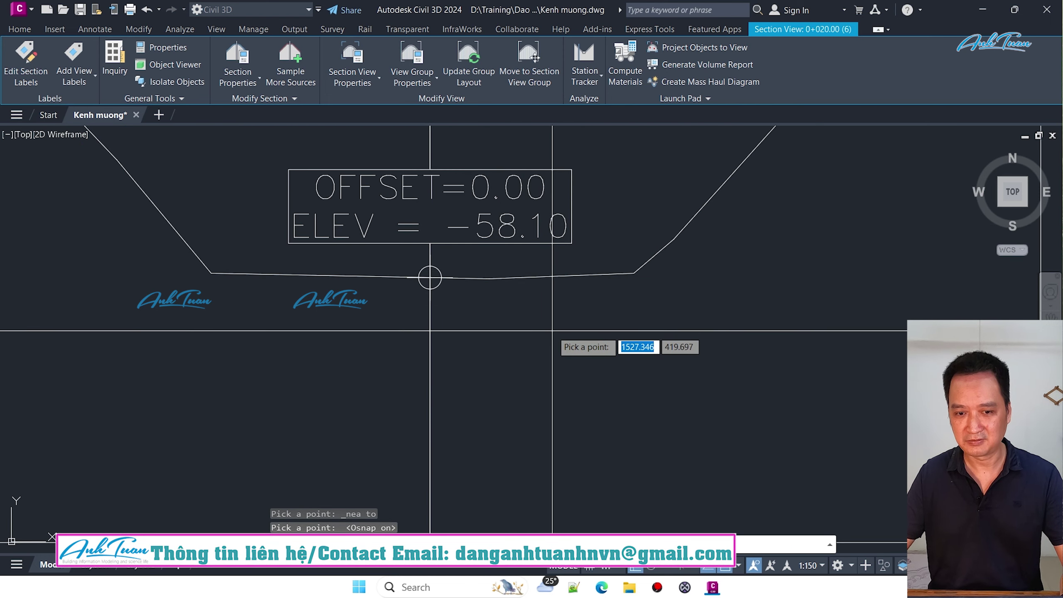
scroll(602, 379, down, 5)
key(Escape)
key(Escape)
Step: Pan across the rows of section views to inspect the enlarged cross-section
scroll(594, 360, down, 5)
scroll(586, 351, down, 3)
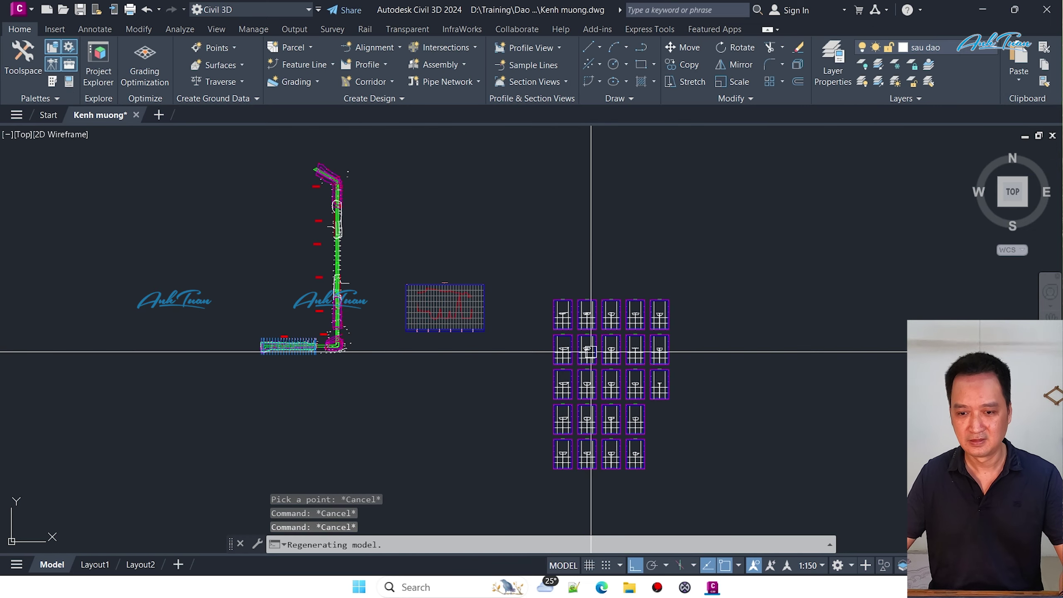
scroll(586, 302, down, 2)
scroll(586, 301, up, 5)
middle_drag(585, 302, 584, 408)
scroll(523, 327, up, 3)
scroll(355, 313, up, 2)
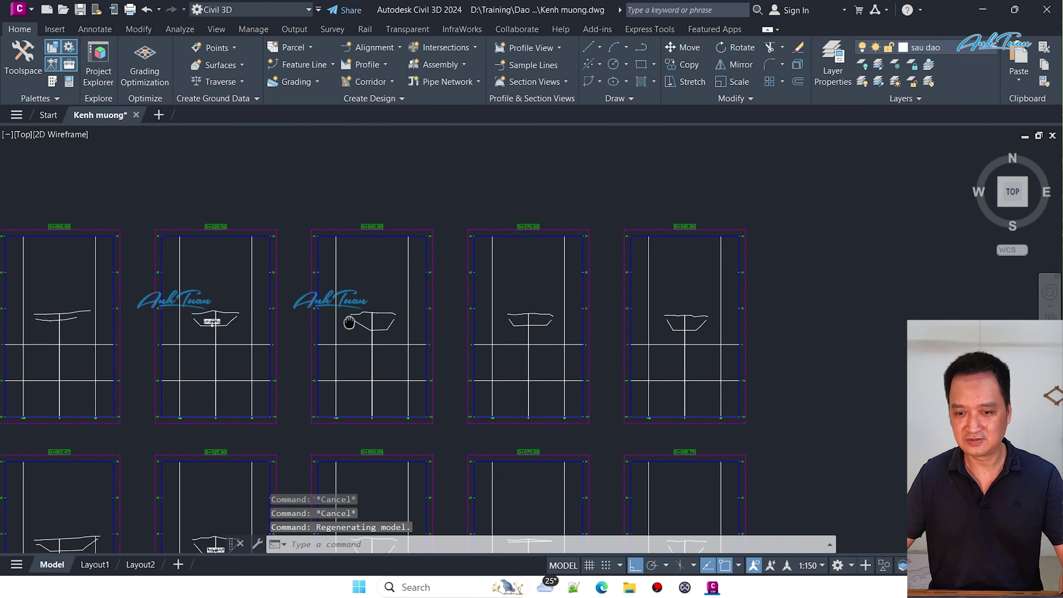
scroll(376, 312, up, 2)
mouse_move(403, 311)
middle_down()
mouse_move(609, 310)
mouse_move(639, 348)
middle_up()
scroll(609, 311, down, 4)
scroll(539, 301, down, 3)
scroll(570, 302, up, 3)
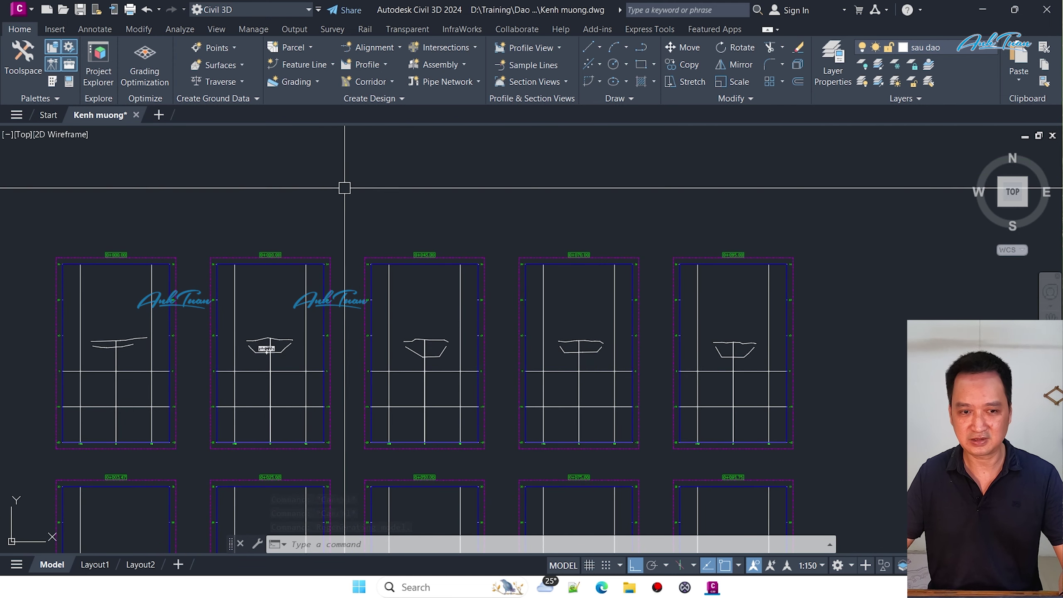
Step: Compute materials for Tim tuyen / TN, mapping EG to surface KS and DATUM to TK
click(177, 29)
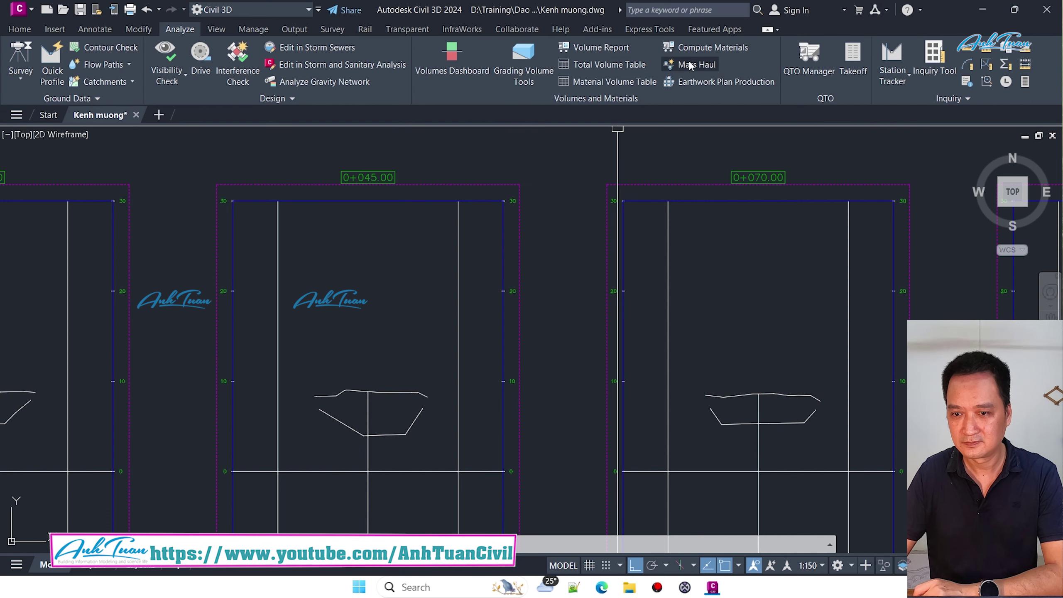
click(698, 48)
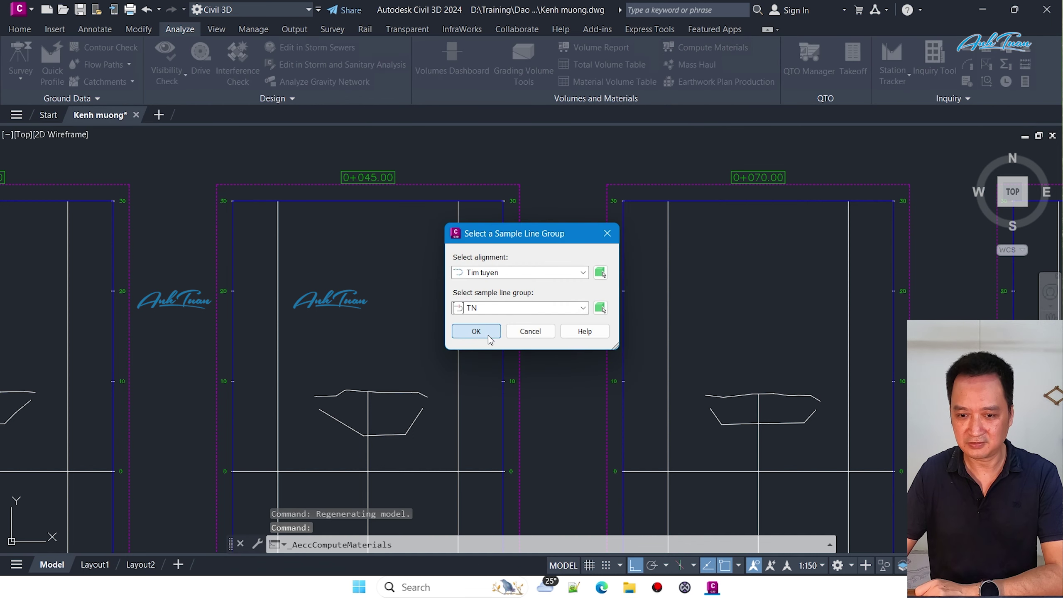
click(488, 336)
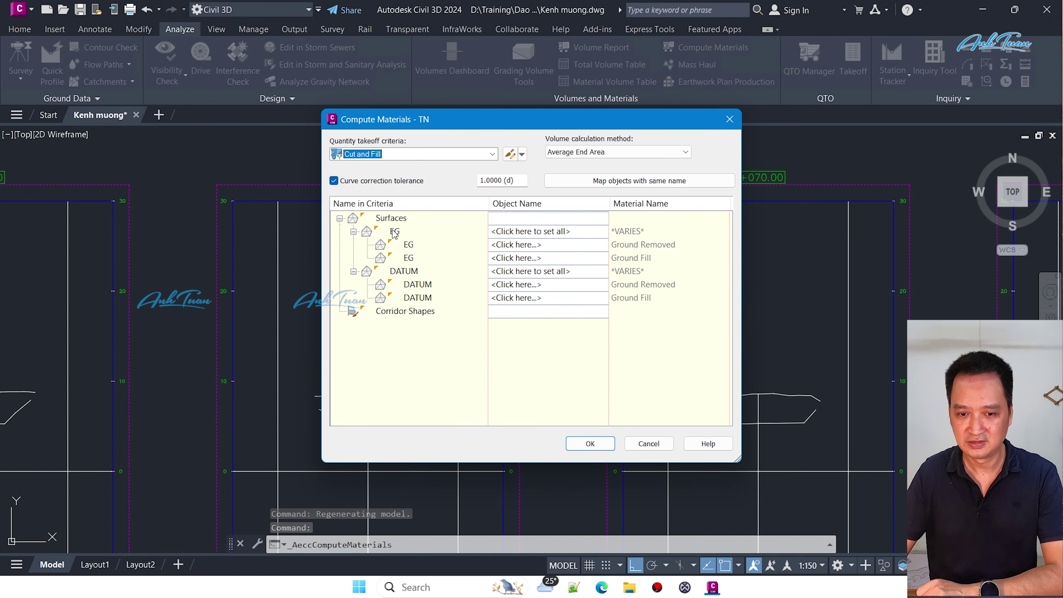
click(523, 231)
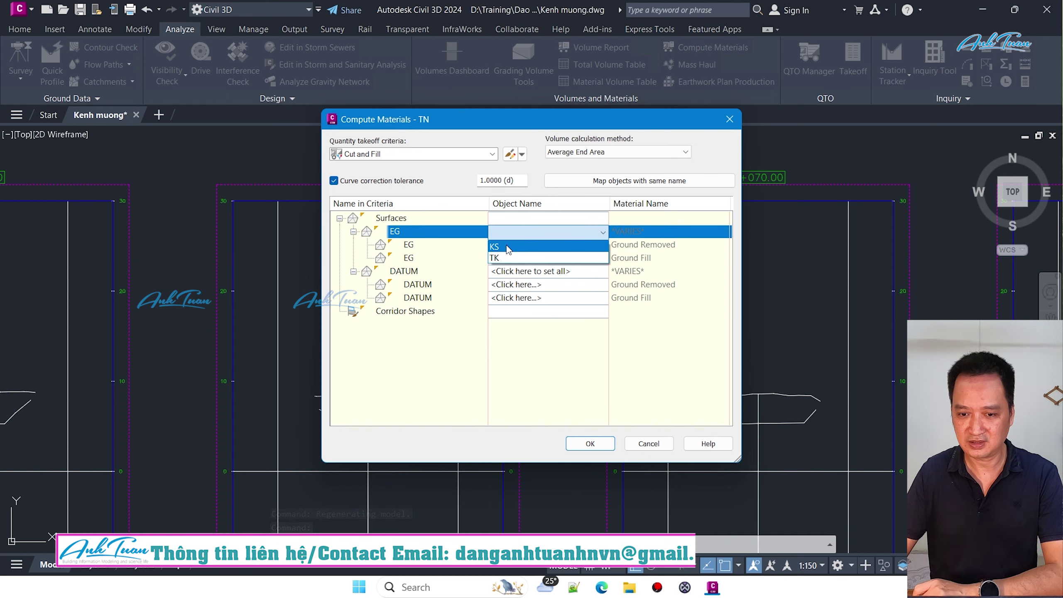
click(511, 250)
click(528, 271)
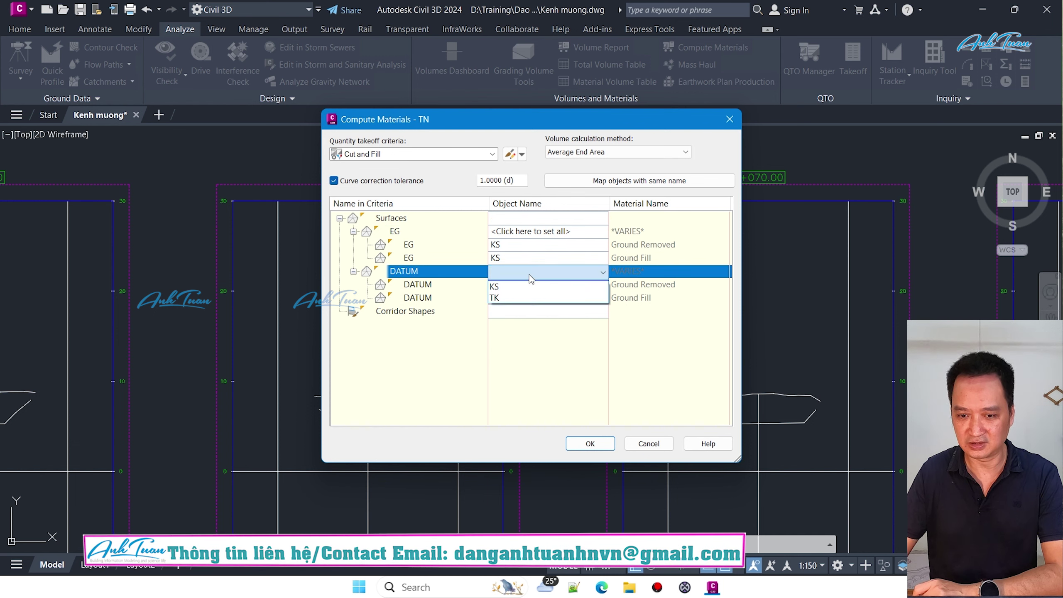
click(505, 295)
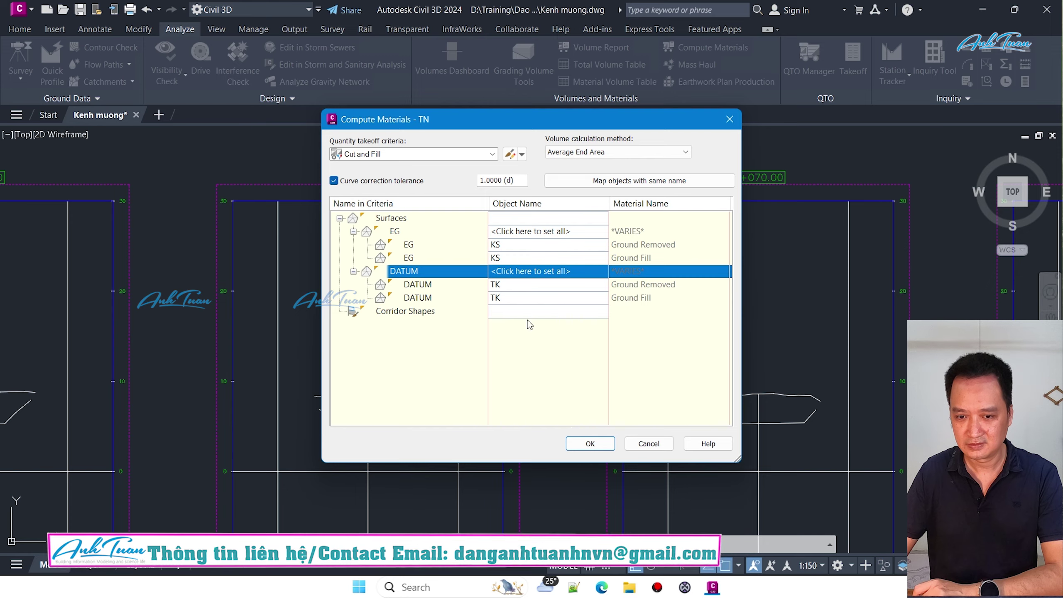
click(590, 443)
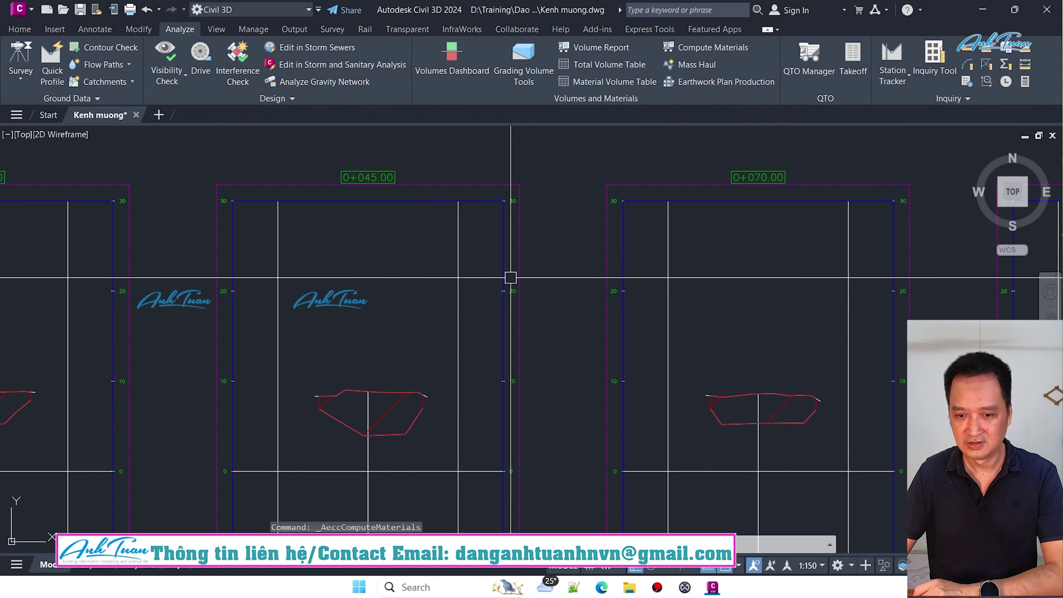
scroll(510, 277, down, 7)
scroll(534, 340, up, 5)
middle_drag(481, 337, 439, 299)
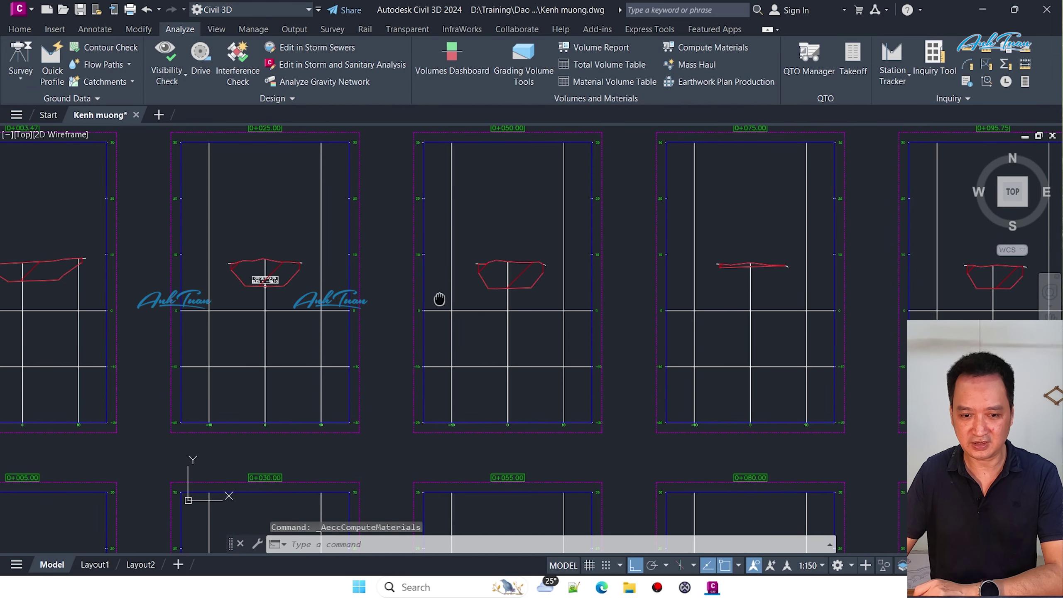
scroll(555, 266, down, 2)
scroll(515, 404, up, 8)
scroll(507, 369, down, 4)
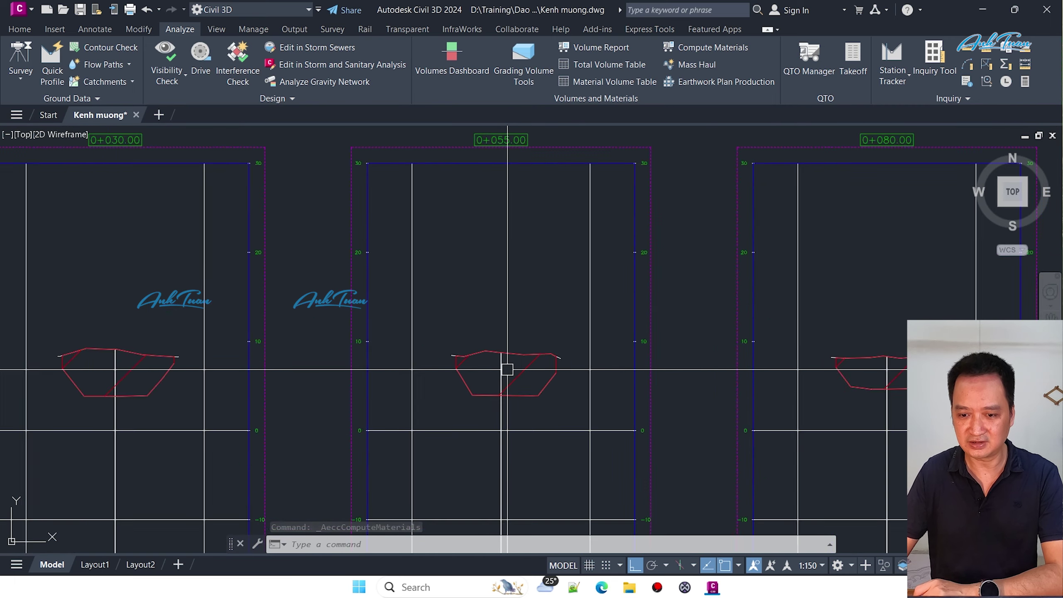
scroll(507, 369, down, 8)
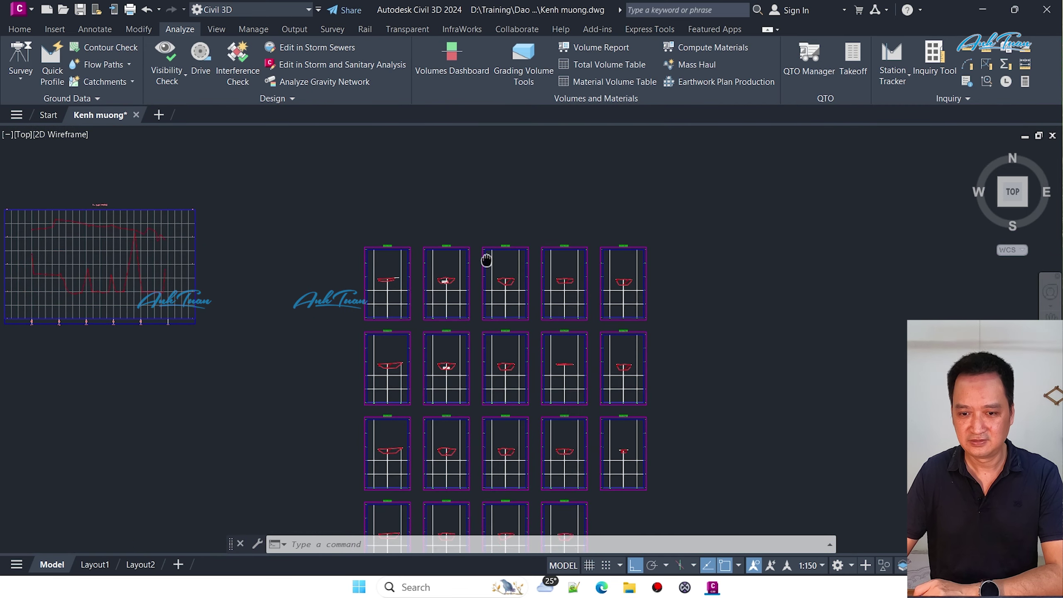
scroll(486, 261, up, 6)
middle_drag(512, 283, 438, 322)
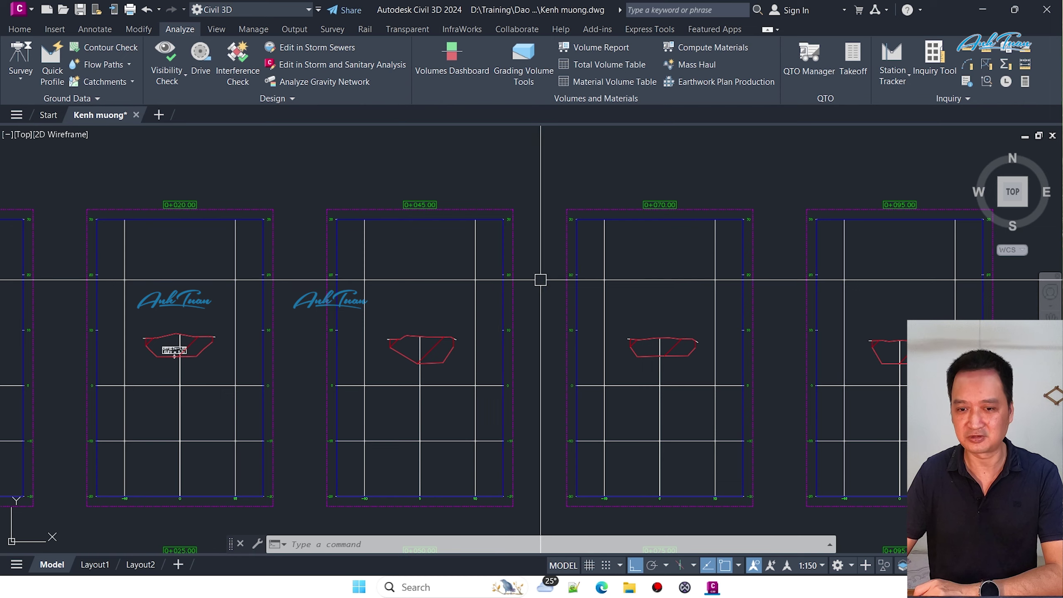
scroll(540, 279, down, 5)
scroll(527, 284, up, 4)
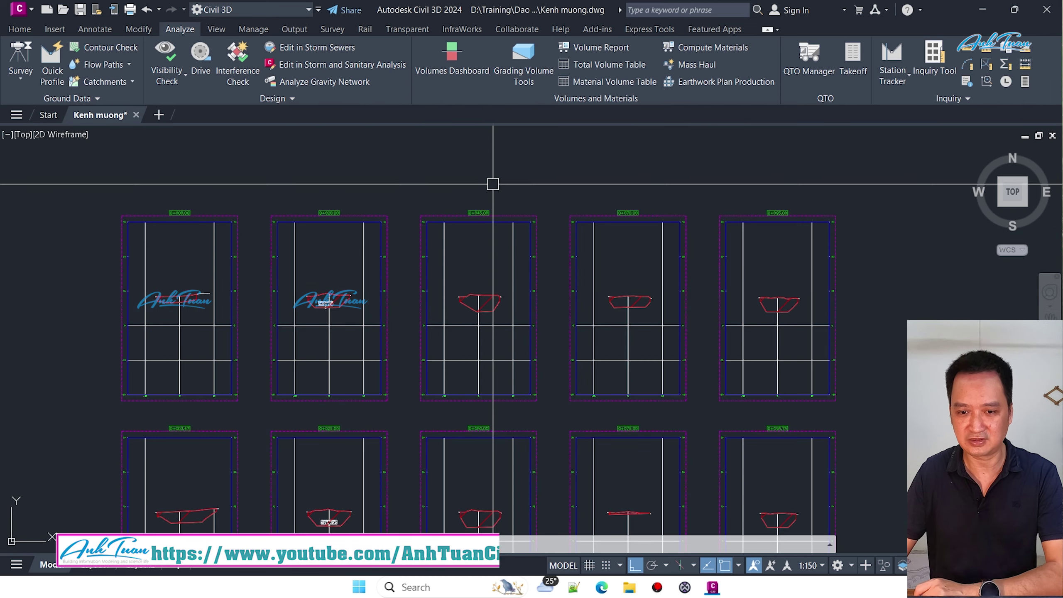
key(Escape)
key(Escape)
click(481, 213)
scroll(481, 213, up, 2)
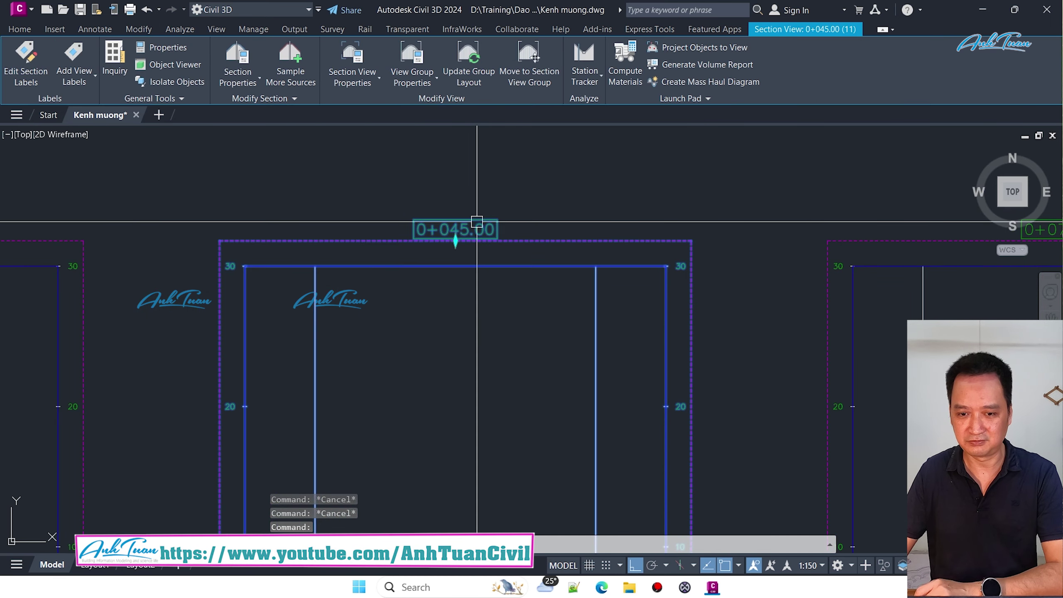
scroll(482, 213, down, 2)
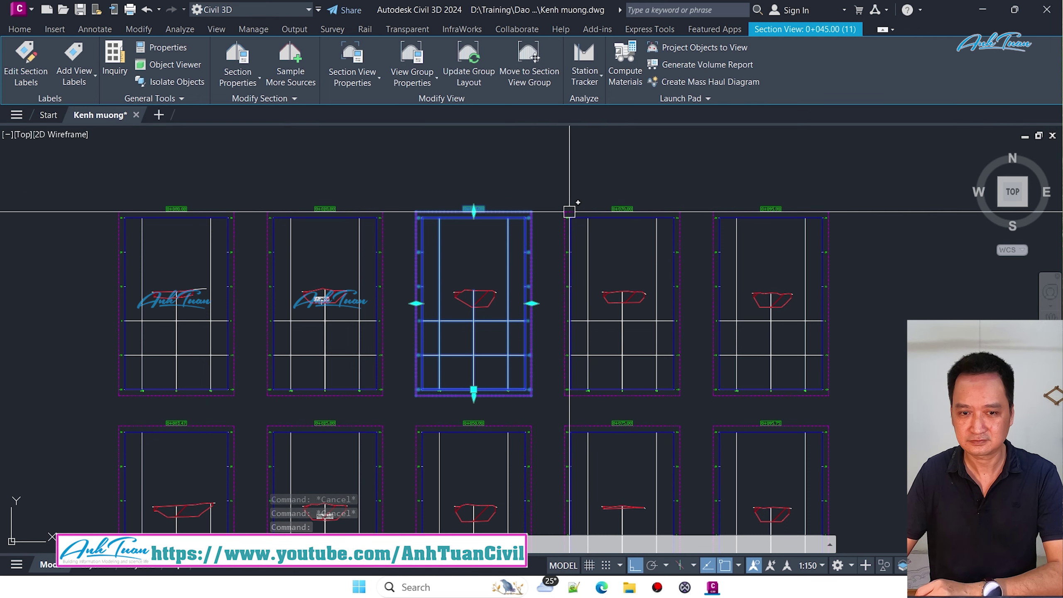
key(Escape)
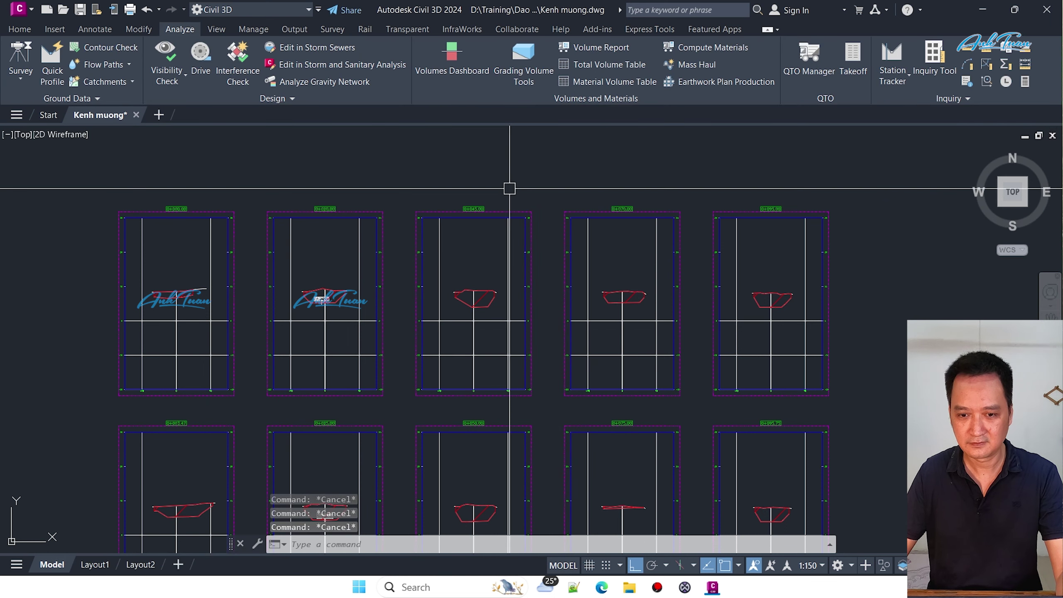
scroll(470, 197, up, 3)
Step: Add a Total Volume table to Section View Group 1 through the group properties' volume table settings
scroll(473, 232, up, 3)
click(474, 232)
scroll(473, 232, down, 6)
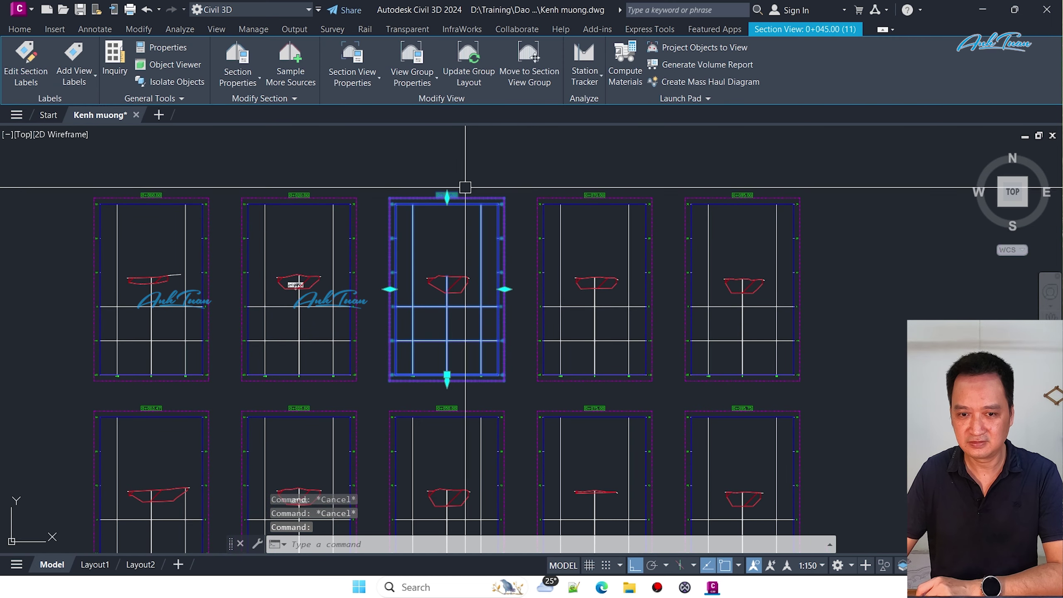
click(436, 83)
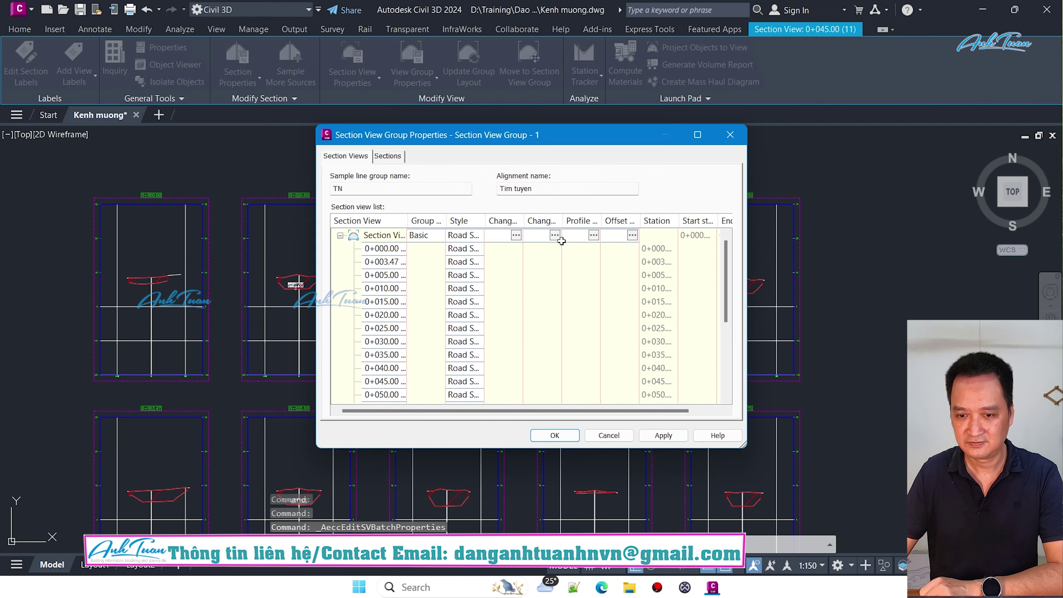
click(555, 236)
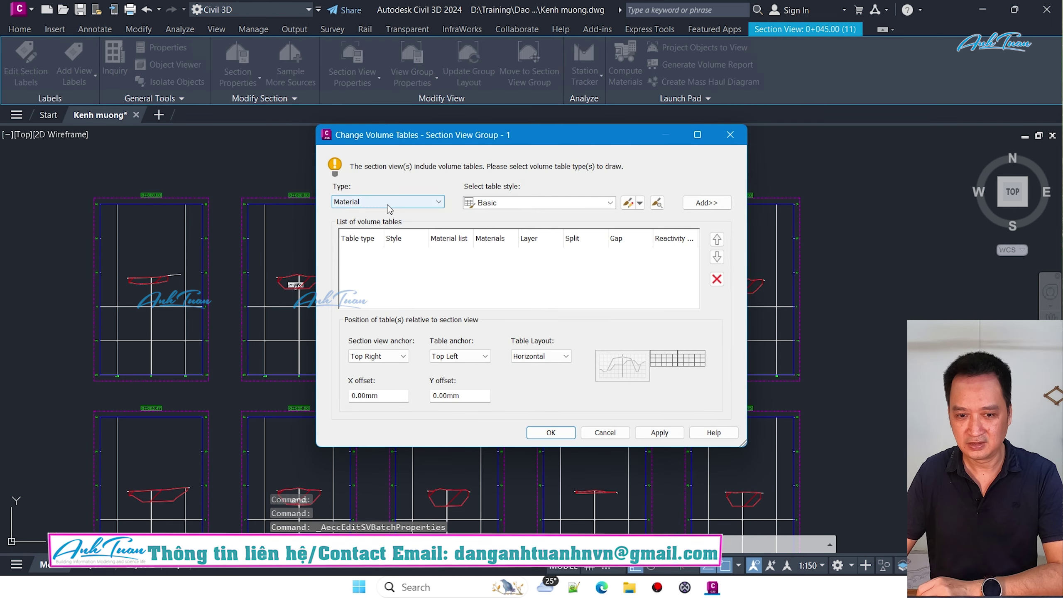
click(389, 205)
click(359, 226)
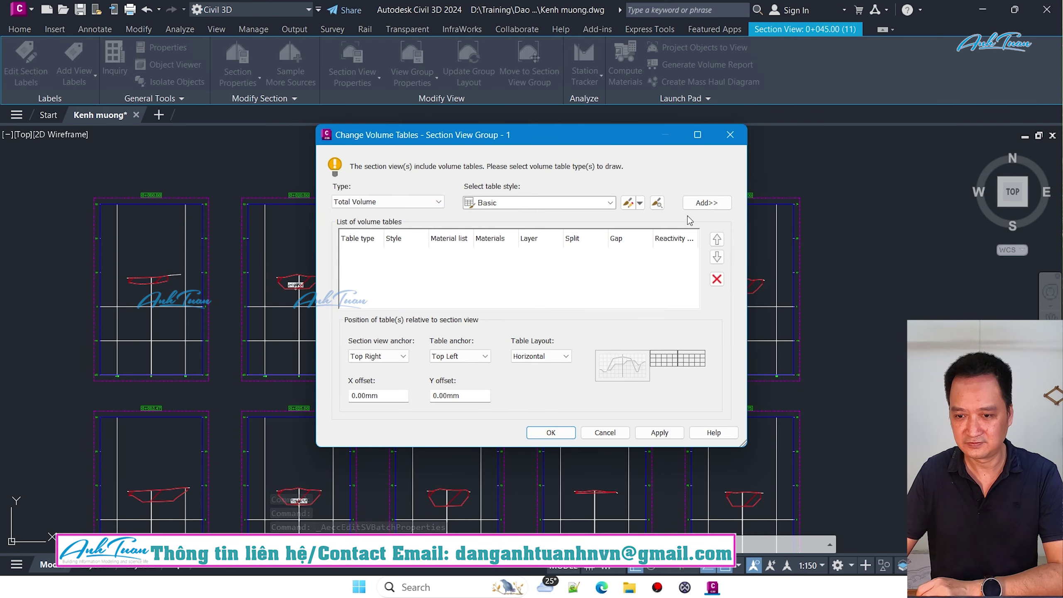
click(550, 432)
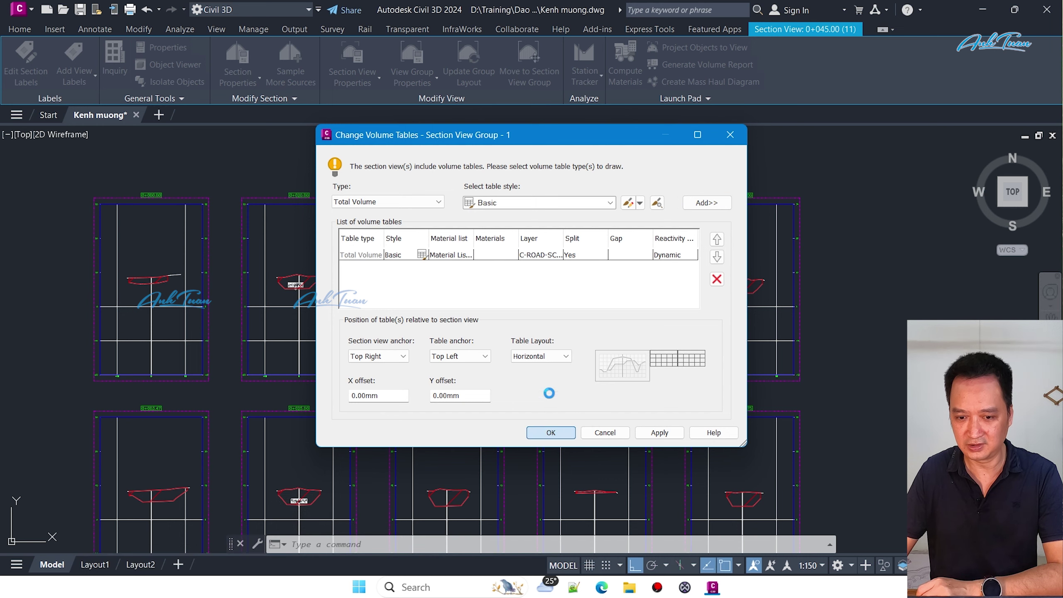
click(546, 431)
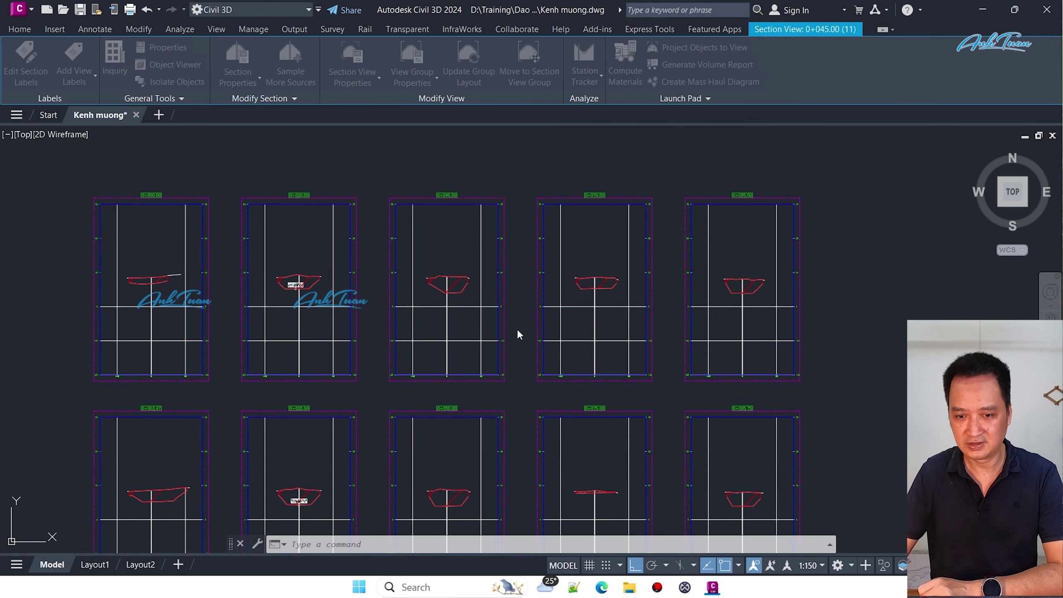
Step: Inspect the new Total Volume tables, such as the one at 0+095.00
middle_drag(636, 210, 391, 234)
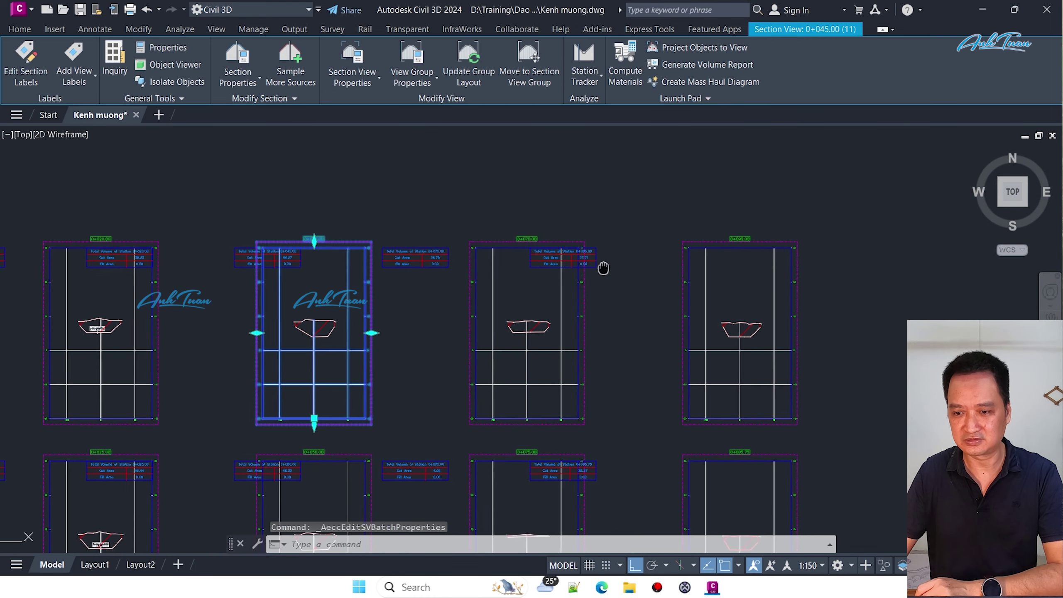
scroll(519, 335, up, 5)
middle_drag(519, 335, 544, 335)
scroll(544, 335, down, 8)
key(Escape)
key(Escape)
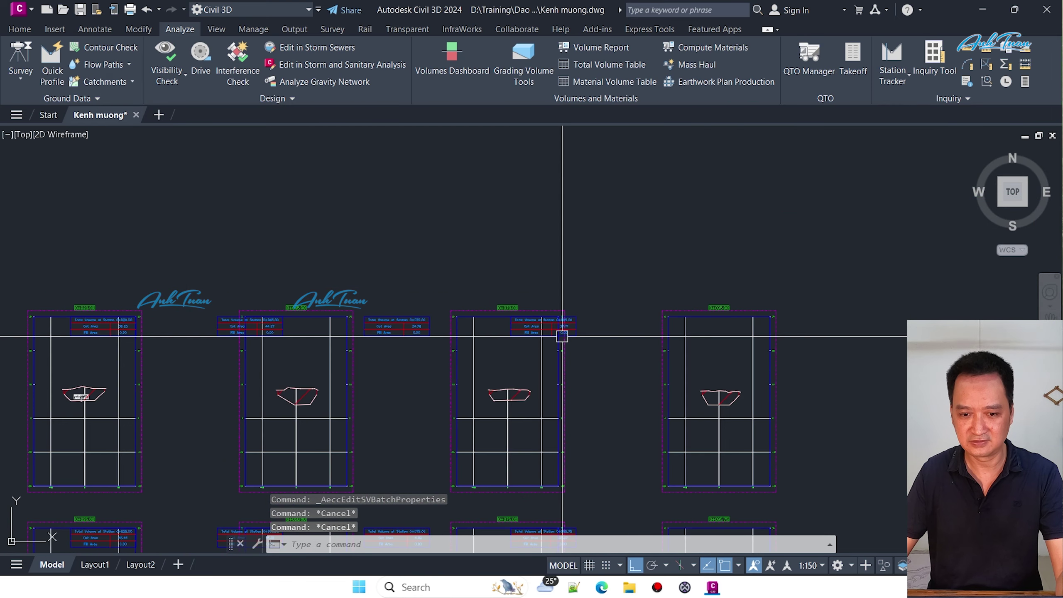
scroll(485, 304, up, 4)
Step: Update the section view layout from section view 0+070.00 so tables no longer overlap
click(536, 307)
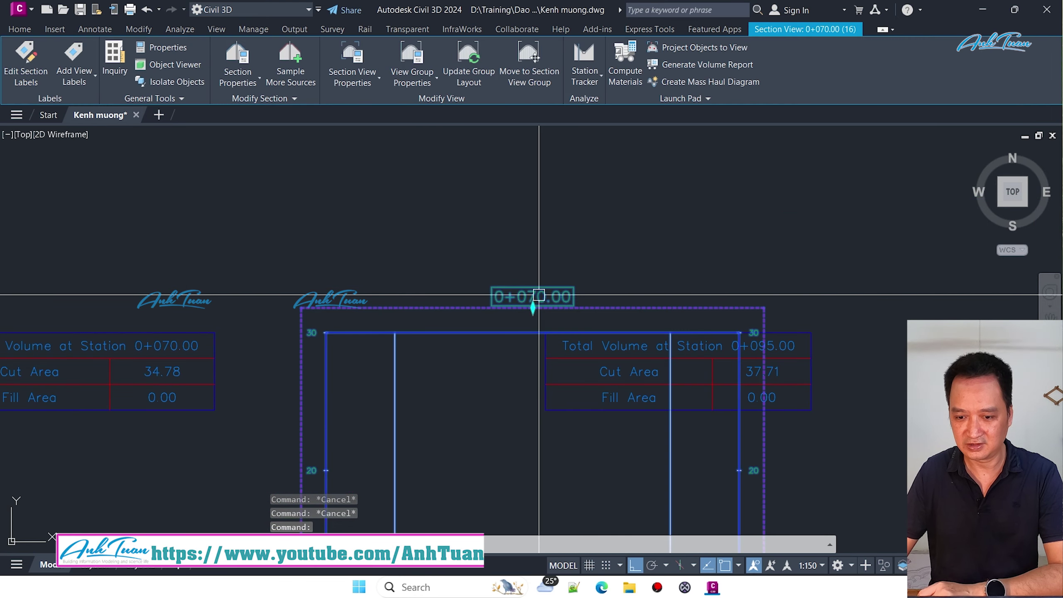
right_click(539, 308)
click(594, 457)
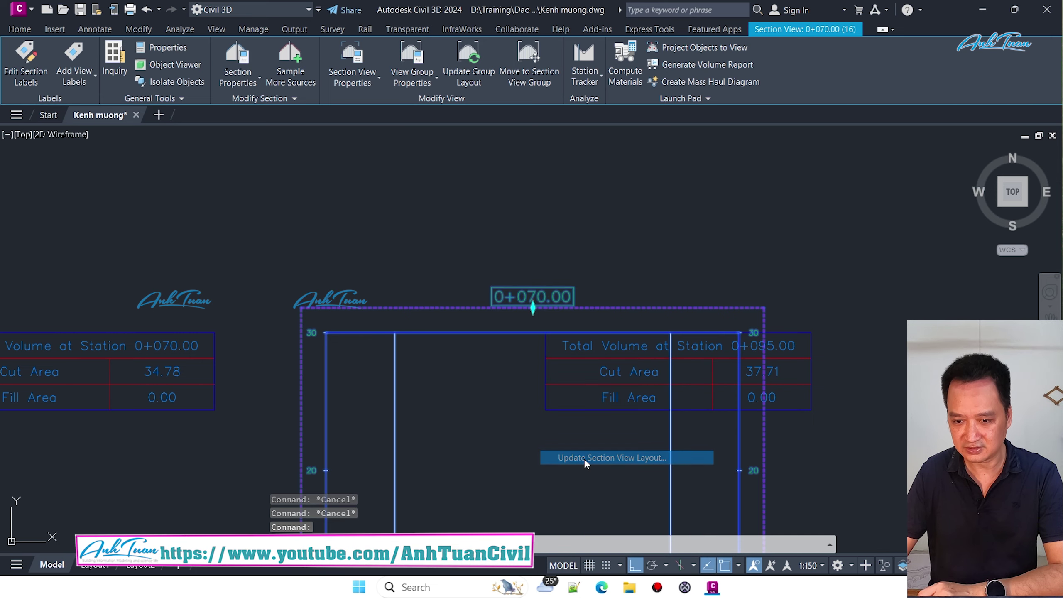
scroll(558, 342, down, 3)
scroll(524, 273, down, 2)
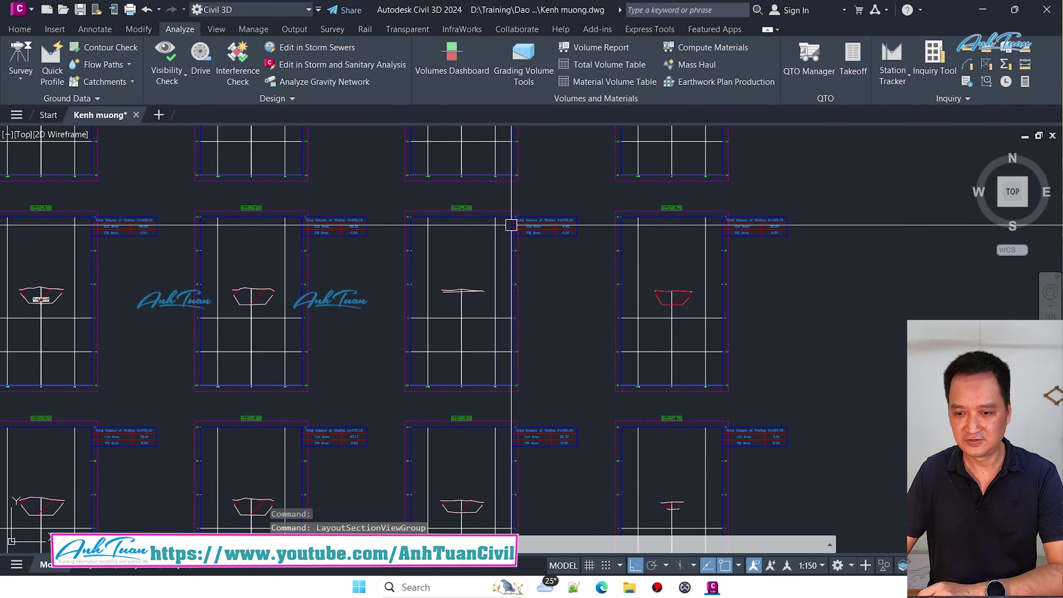
scroll(689, 285, up, 2)
scroll(530, 309, up, 3)
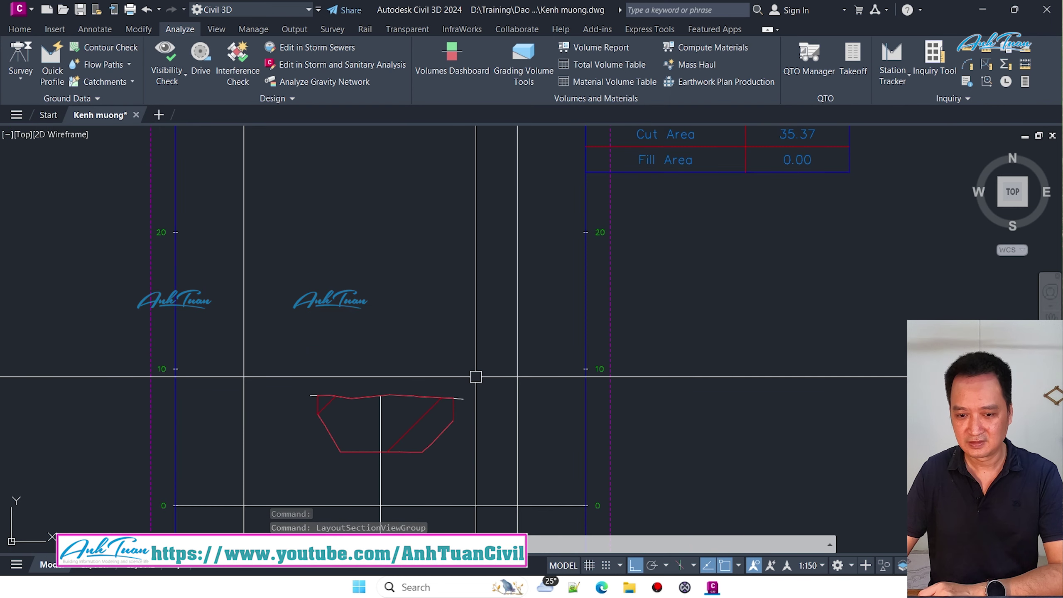
Step: Check the re-spaced volume tables at 0+095.75 and 0+080.00 (36.37 cut)
middle_drag(528, 331, 448, 471)
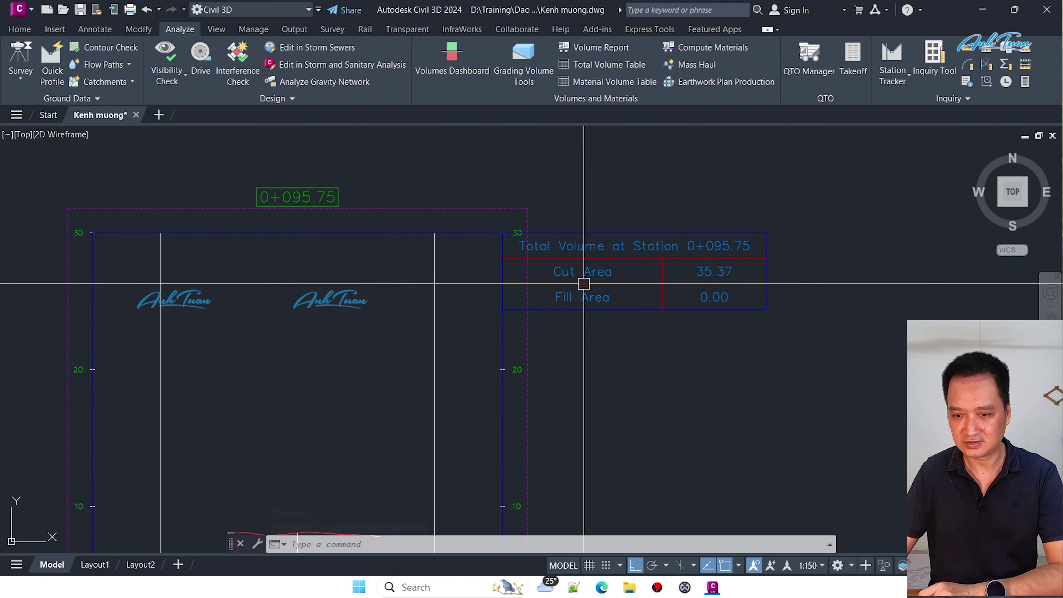
scroll(628, 284, up, 2)
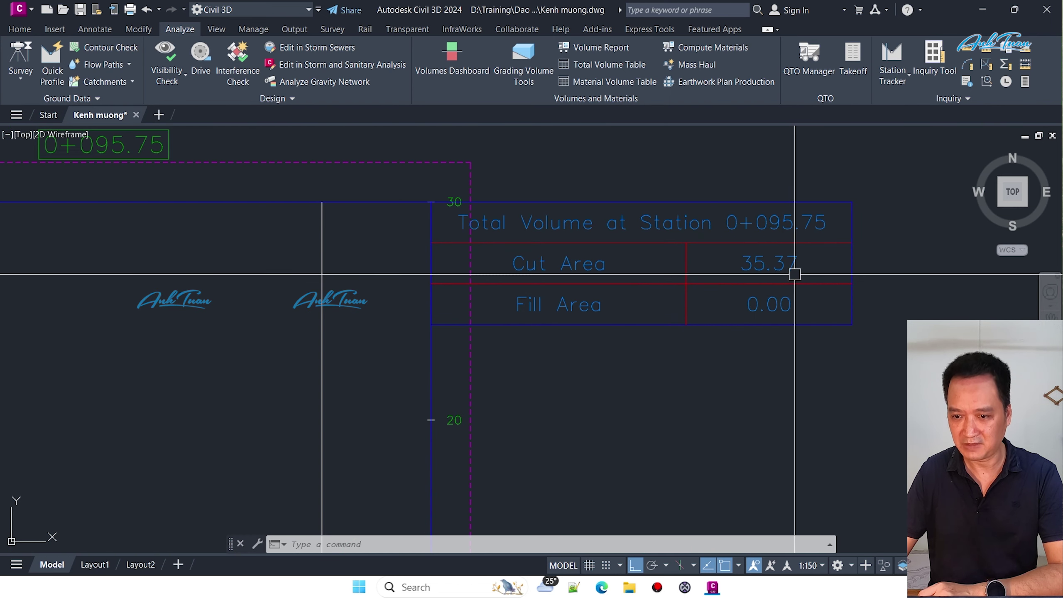
scroll(794, 274, down, 3)
scroll(471, 284, up, 1)
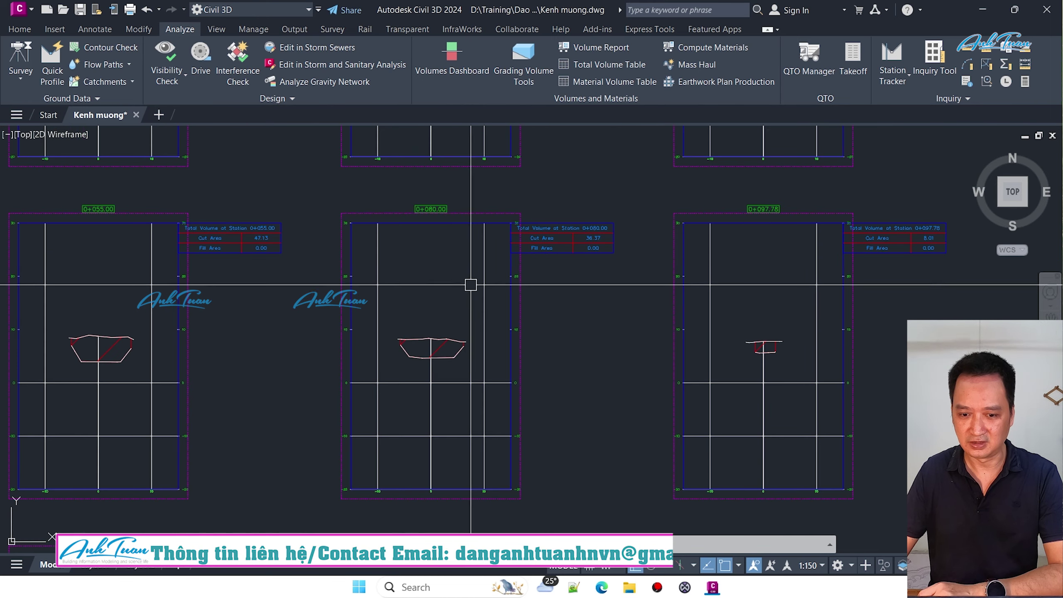
scroll(470, 285, up, 2)
middle_drag(410, 349, 408, 419)
scroll(685, 275, up, 1)
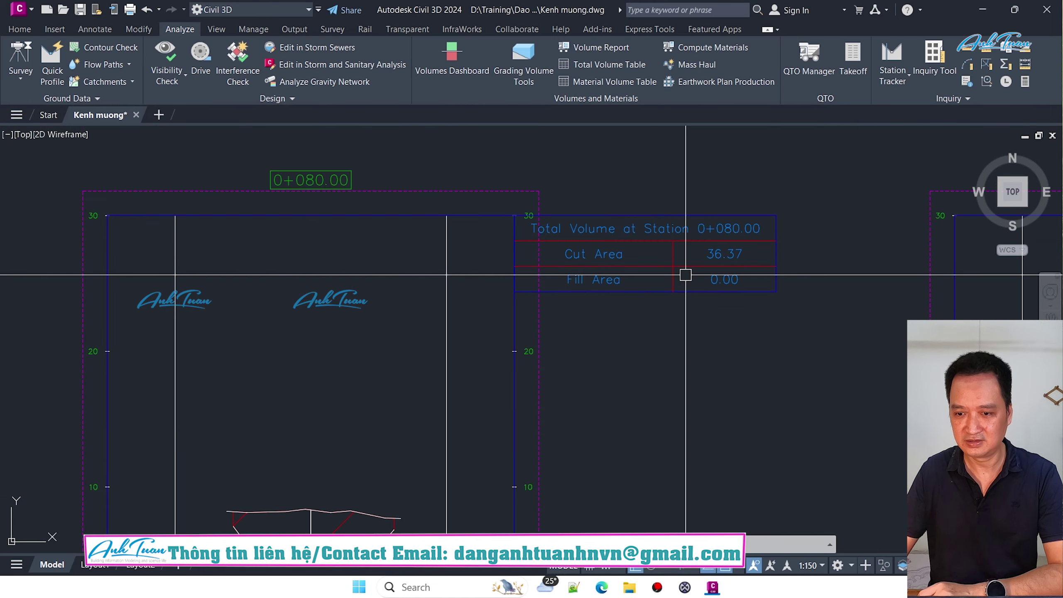
scroll(685, 275, down, 3)
scroll(586, 326, down, 3)
scroll(554, 339, down, 1)
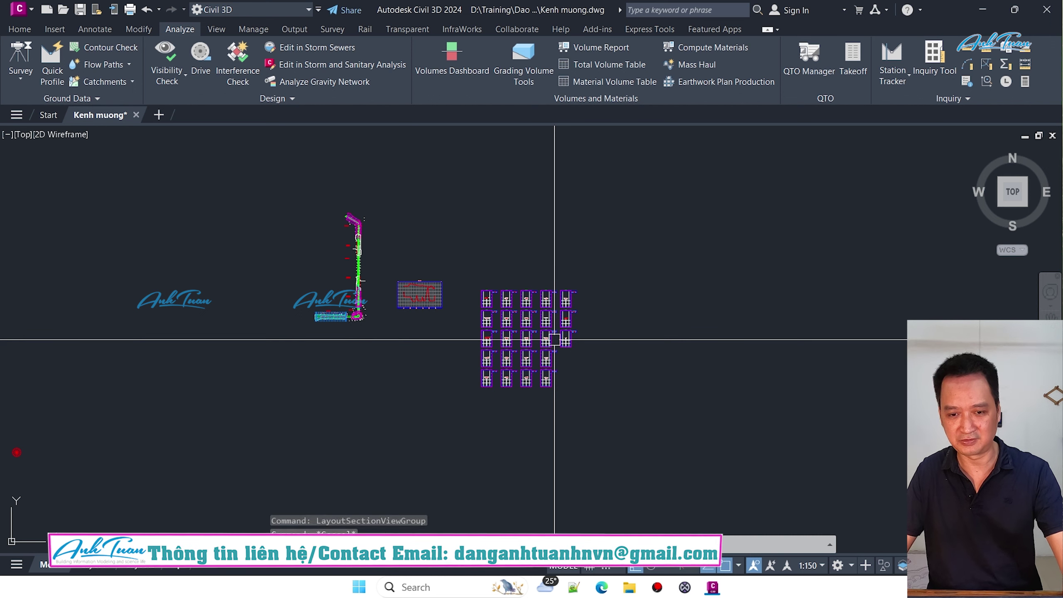
key(Escape)
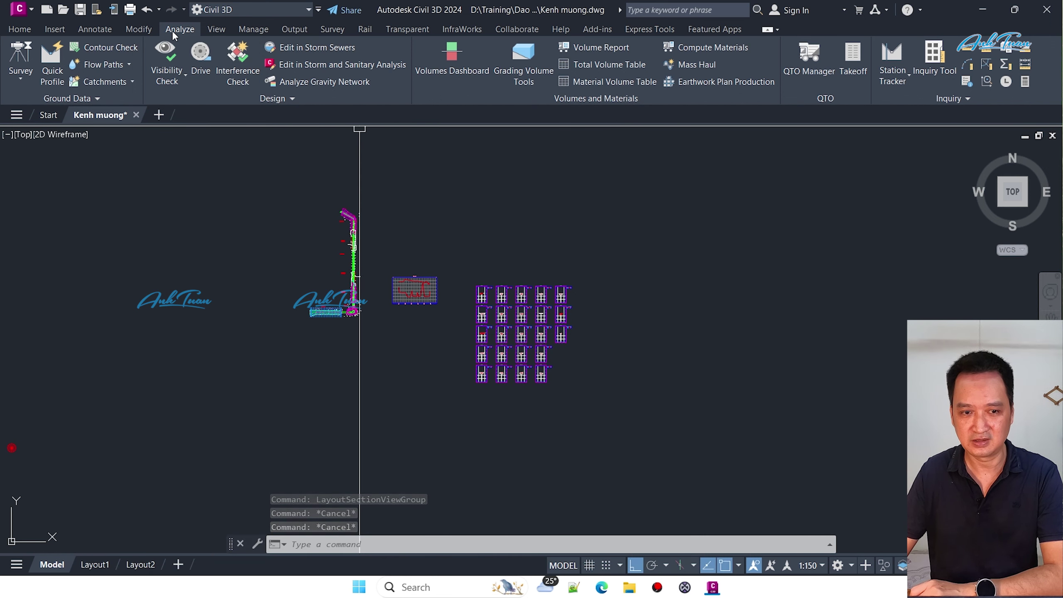
click(602, 64)
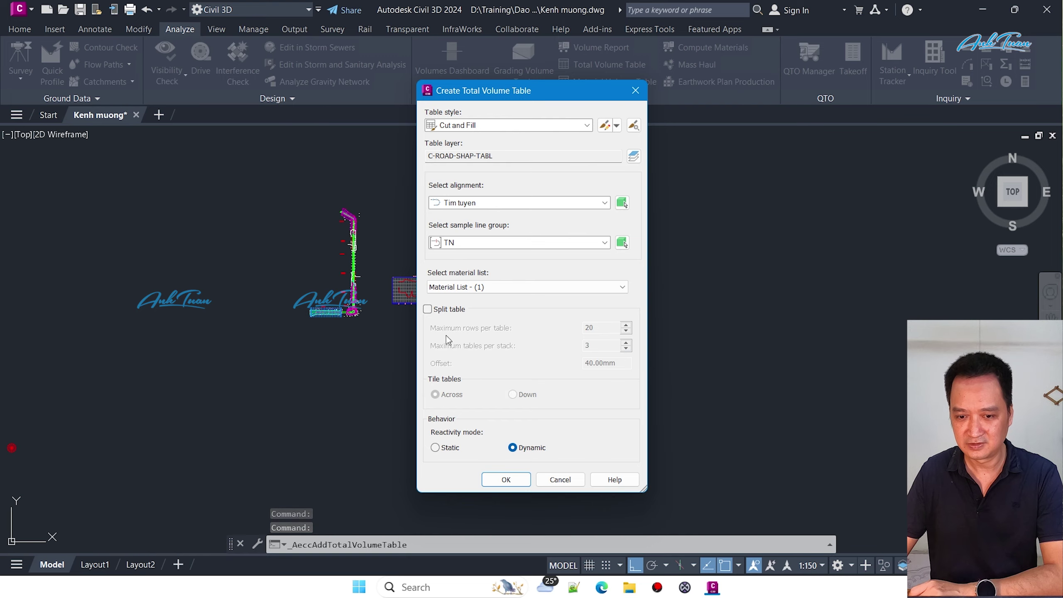
click(514, 479)
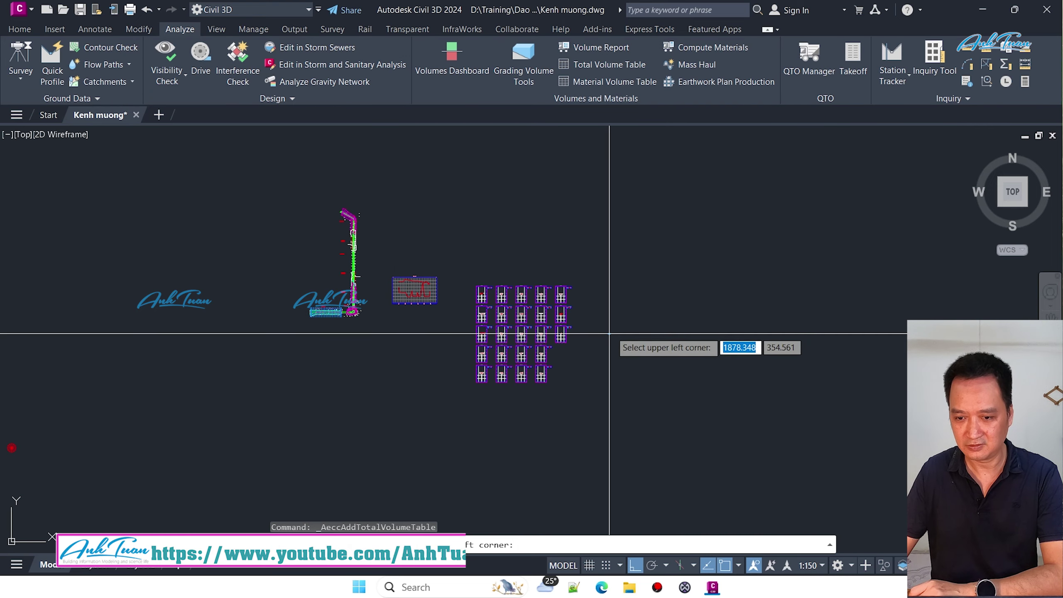
scroll(537, 294, up, 5)
scroll(567, 323, up, 5)
scroll(517, 311, up, 3)
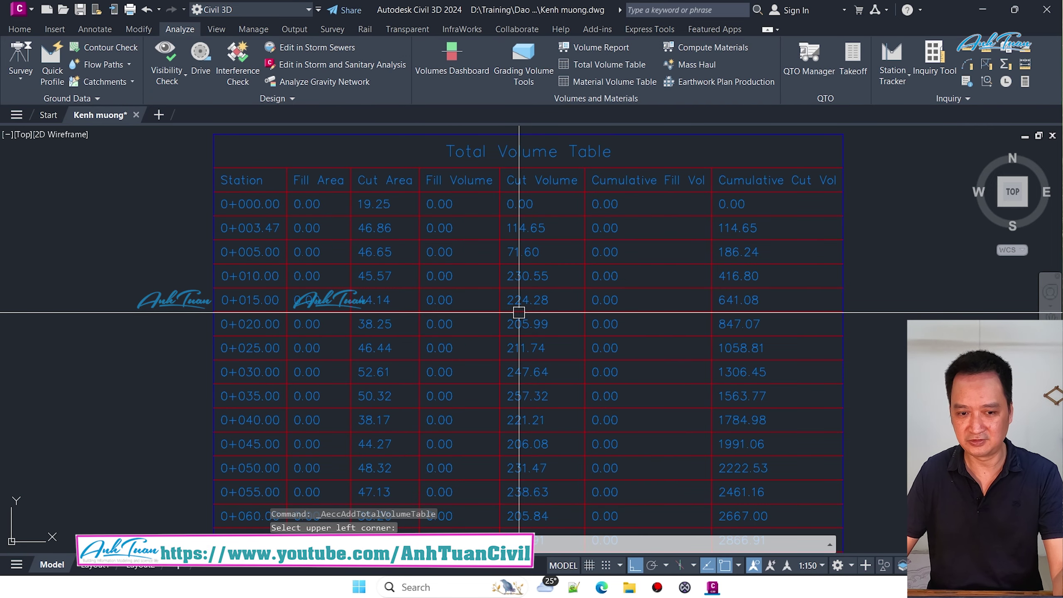
key(Escape)
key(Escape)
middle_drag(593, 278, 535, 257)
scroll(535, 257, down, 5)
scroll(536, 299, down, 3)
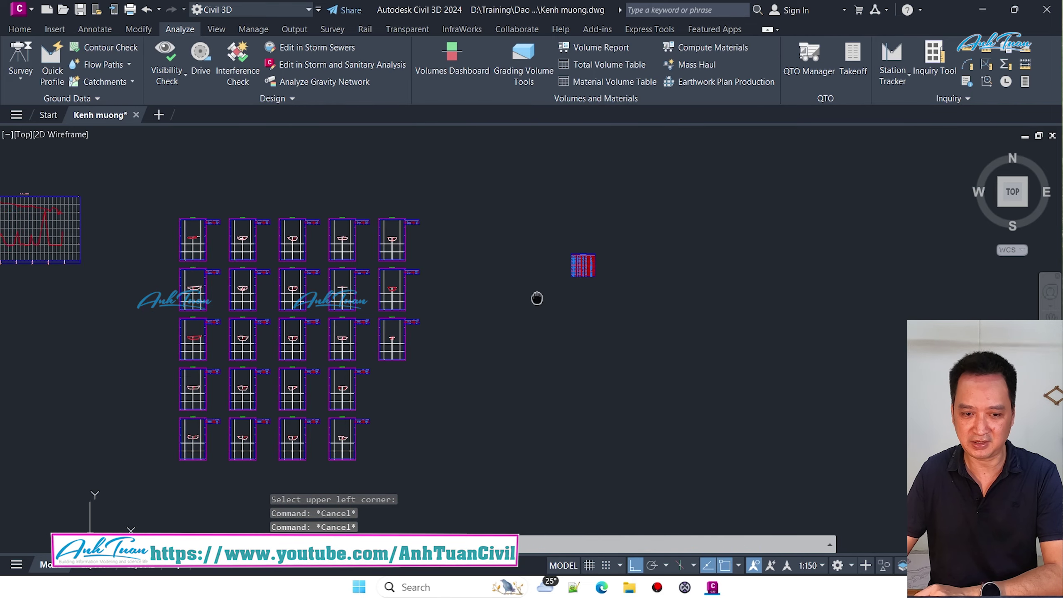
middle_drag(535, 299, 493, 308)
scroll(394, 315, up, 4)
scroll(394, 315, down, 3)
scroll(679, 351, down, 3)
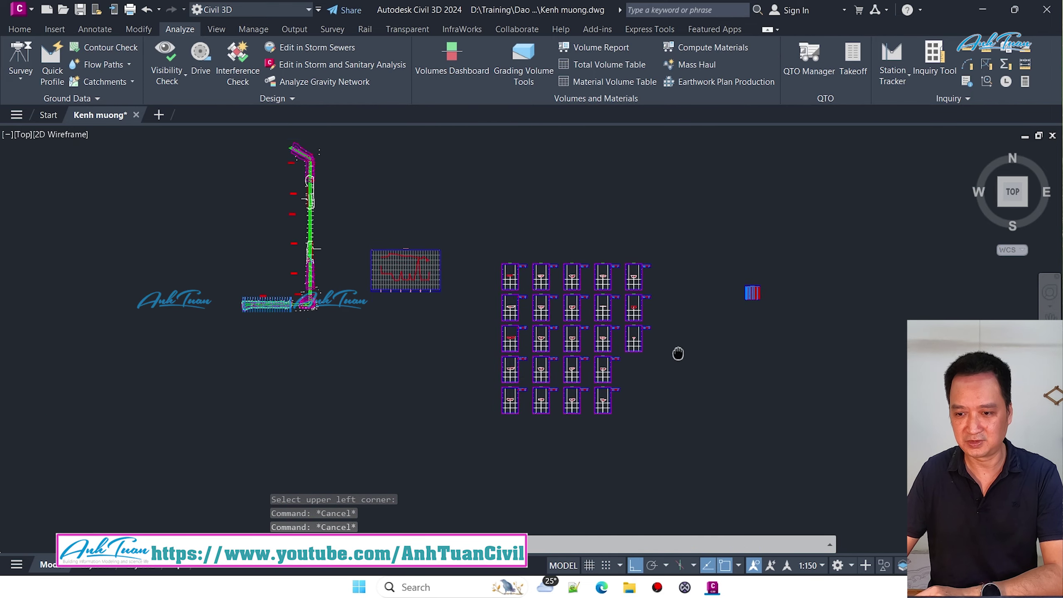
middle_drag(679, 351, 621, 304)
scroll(498, 275, up, 5)
scroll(453, 211, up, 5)
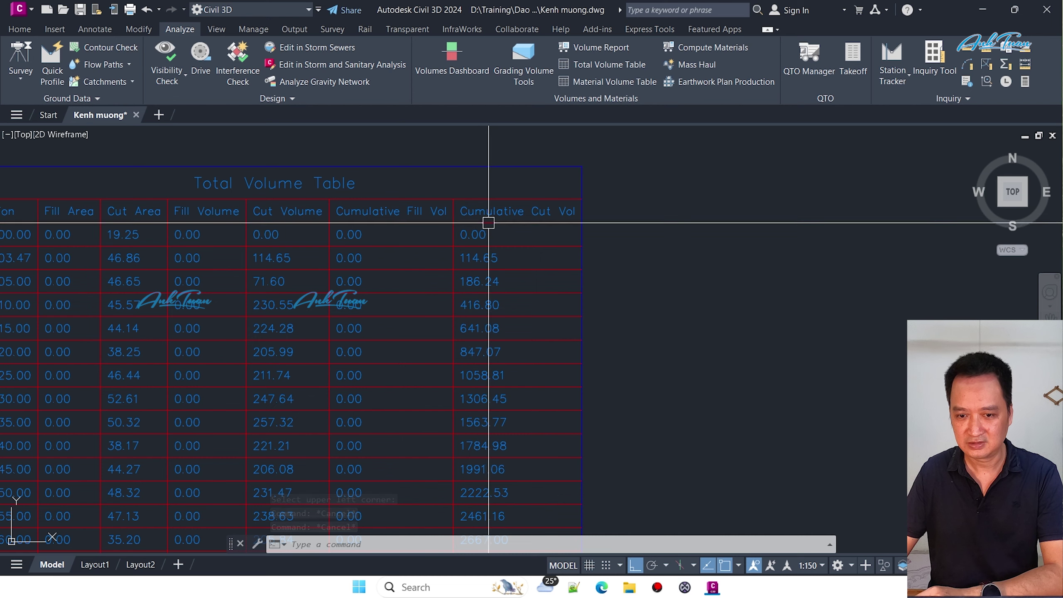
scroll(504, 226, up, 2)
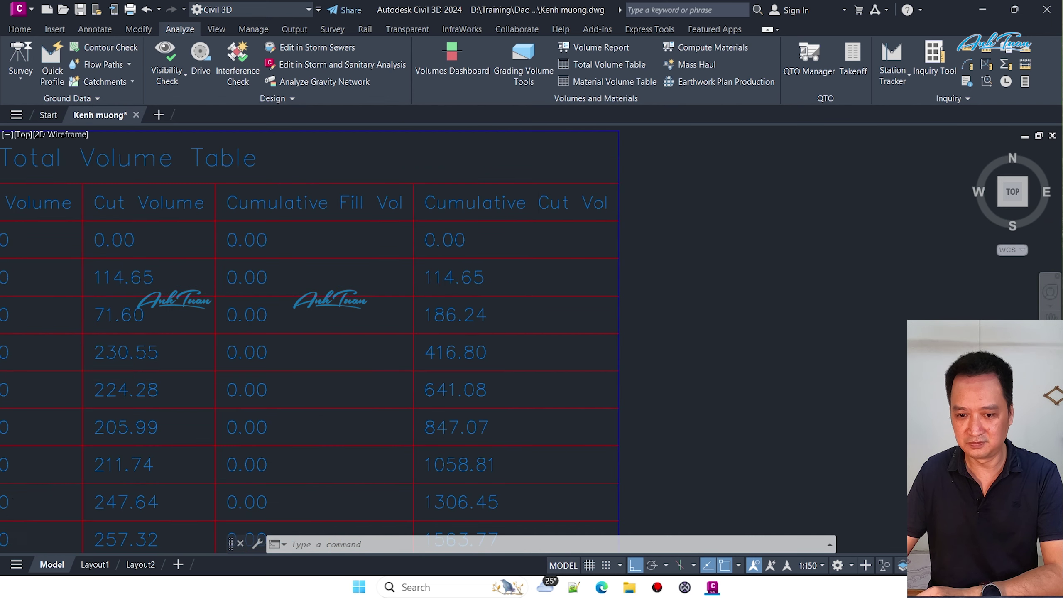
scroll(520, 281, down, 5)
scroll(510, 380, up, 5)
scroll(446, 372, up, 3)
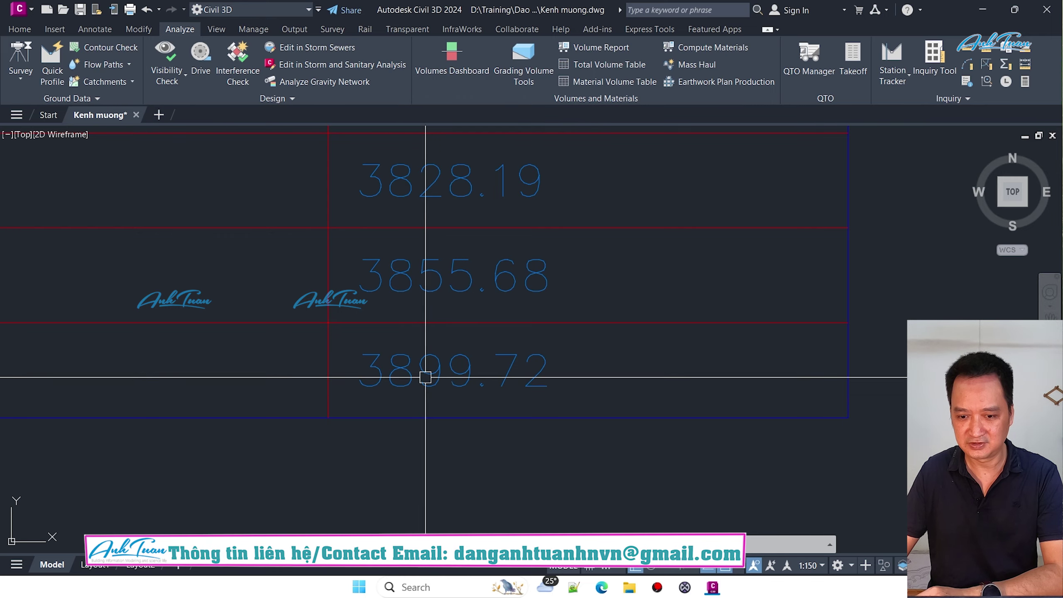
scroll(489, 379, down, 5)
scroll(439, 406, down, 4)
scroll(439, 407, down, 2)
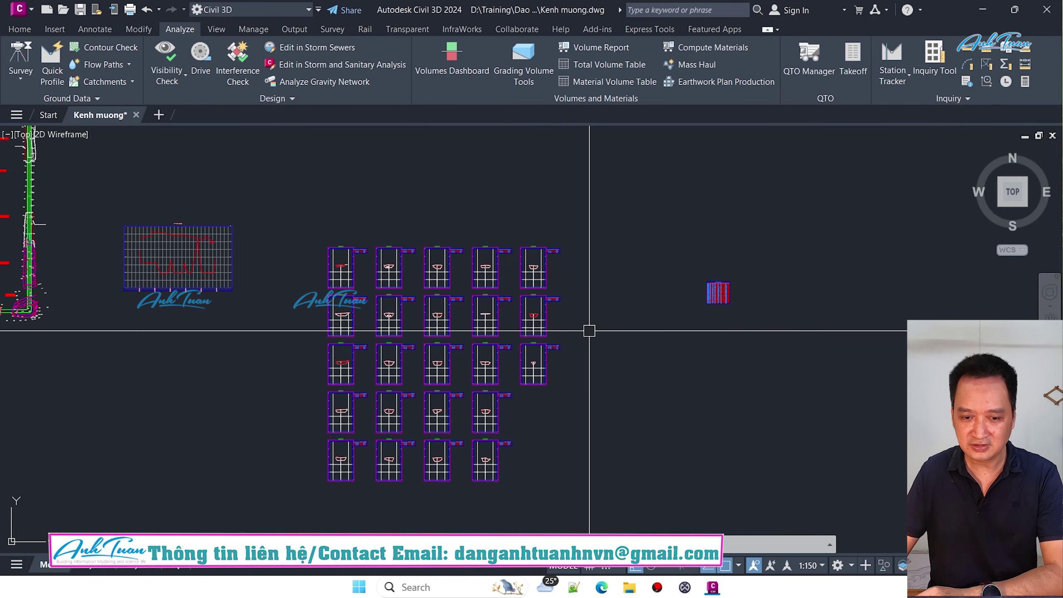
scroll(429, 308, down, 3)
scroll(356, 356, up, 4)
scroll(241, 318, up, 3)
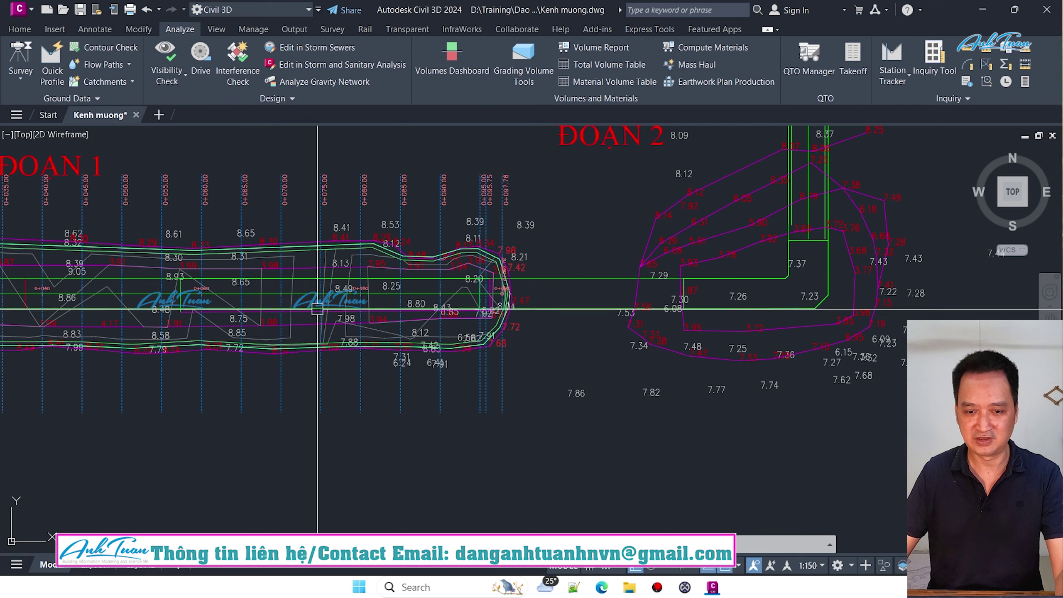
key(Escape)
key(Escape)
key(Escape)
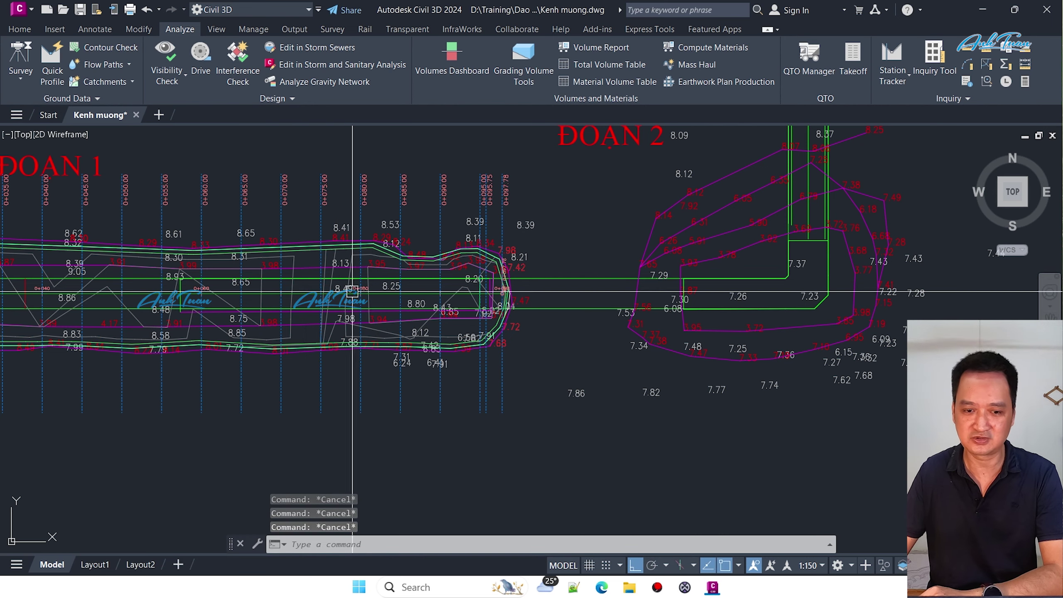
middle_drag(353, 291, 465, 253)
middle_drag(411, 285, 542, 296)
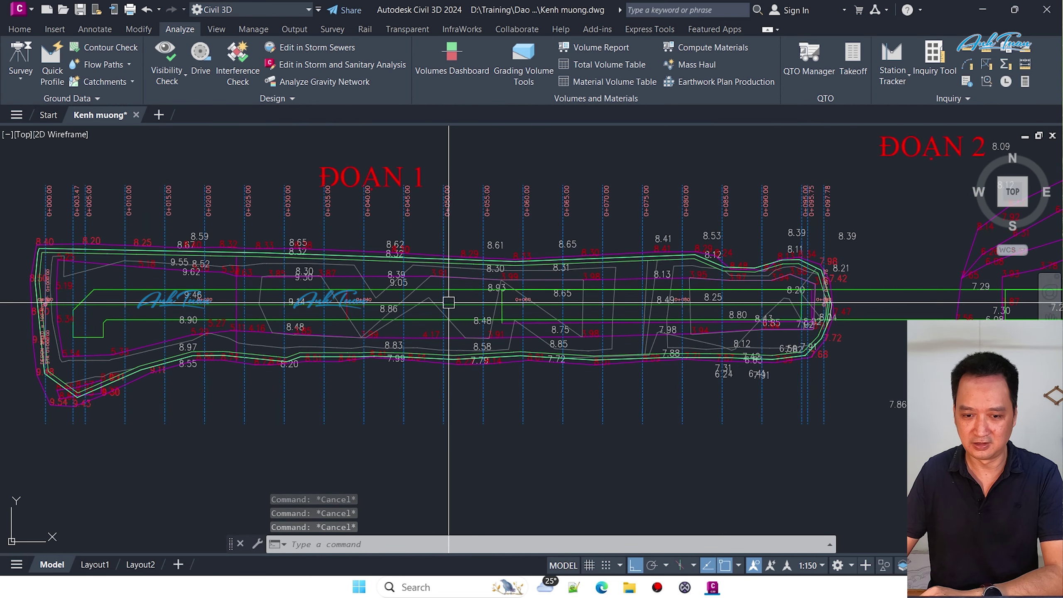
middle_drag(666, 327, 470, 328)
scroll(475, 293, up, 2)
scroll(498, 285, up, 2)
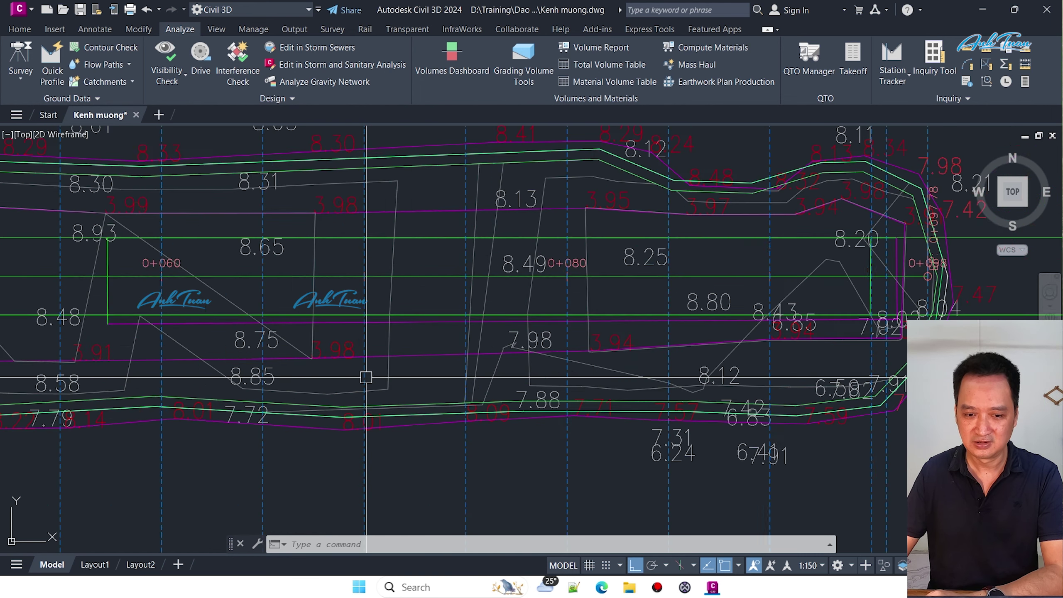
scroll(612, 346, up, 2)
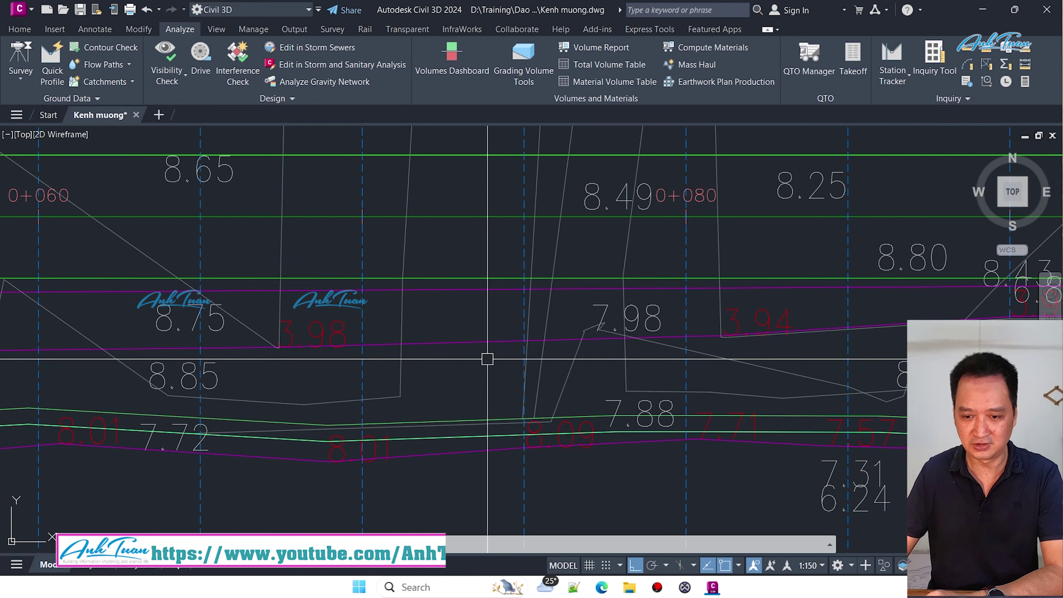
middle_drag(580, 308, 387, 325)
scroll(388, 325, down, 4)
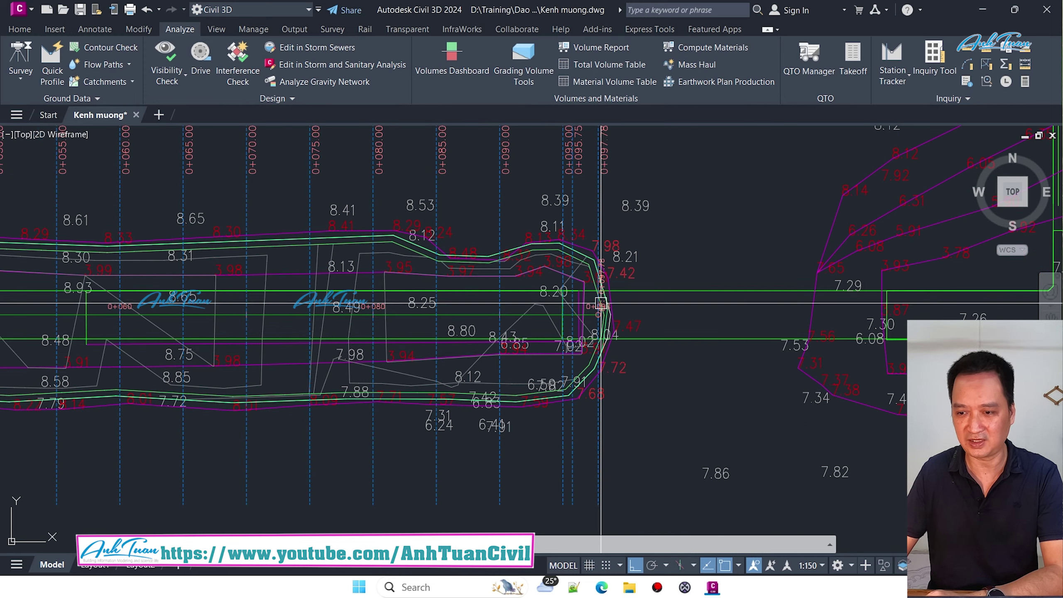
scroll(601, 304, down, 3)
middle_drag(600, 303, 344, 375)
middle_drag(615, 327, 427, 384)
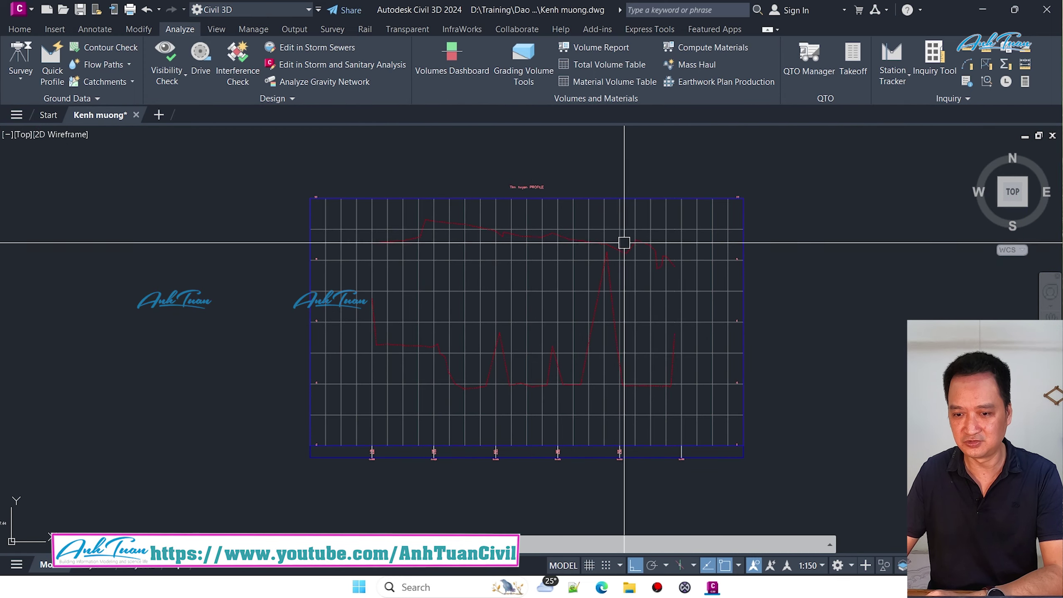
scroll(676, 326, down, 3)
middle_drag(702, 384, 571, 398)
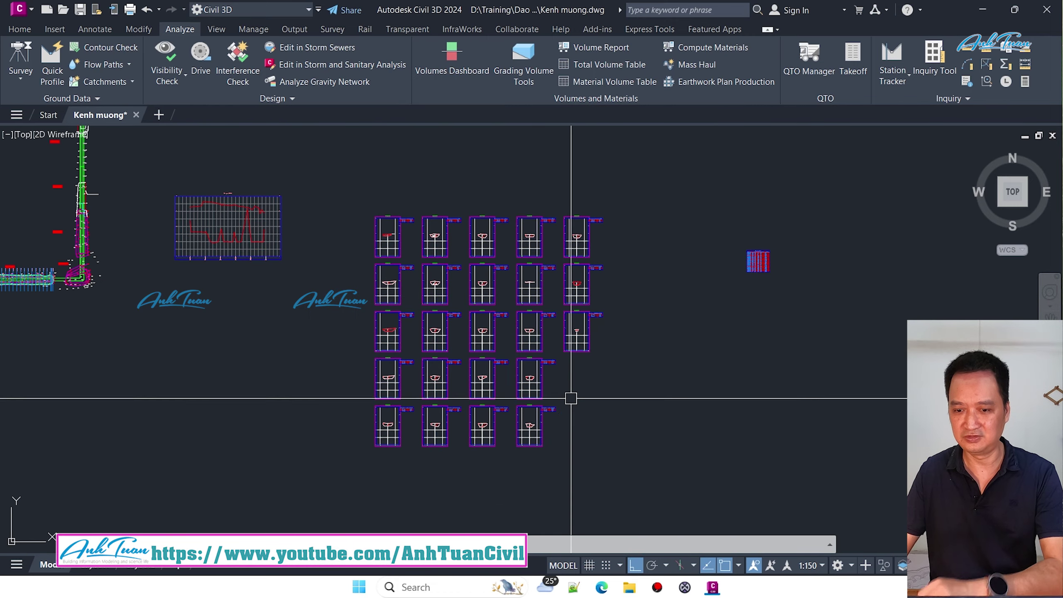
scroll(570, 398, up, 4)
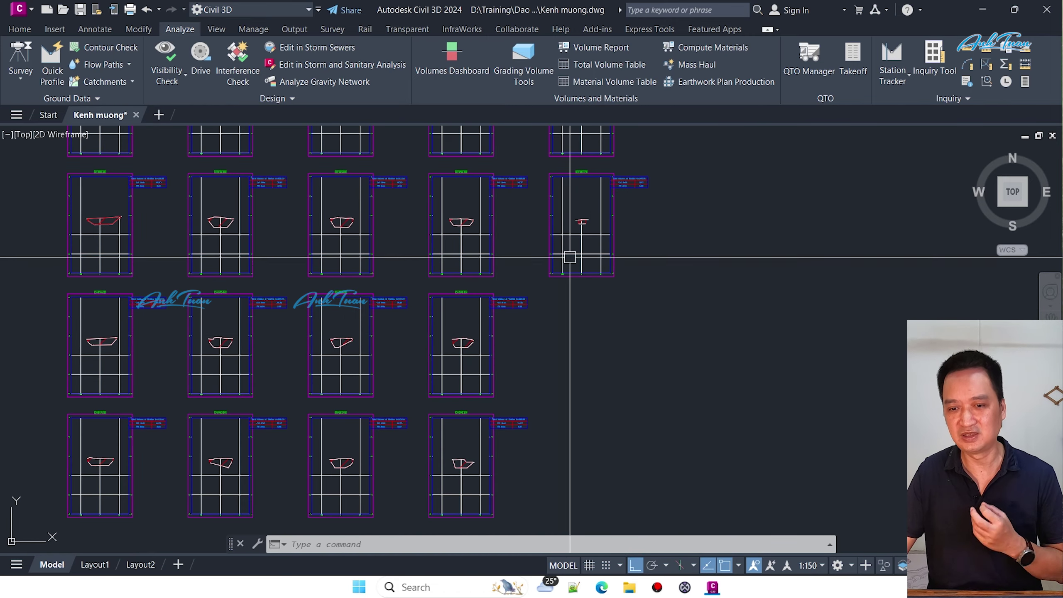
scroll(593, 230, up, 3)
scroll(640, 250, down, 5)
middle_drag(640, 250, 391, 425)
scroll(584, 355, up, 3)
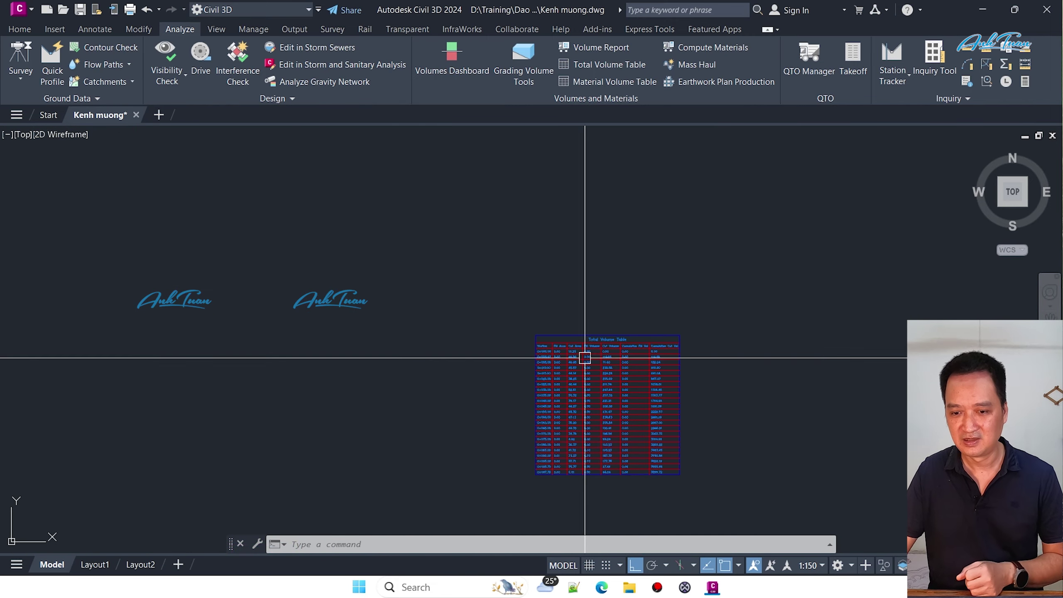
scroll(491, 270, up, 2)
key(Escape)
key(Escape)
scroll(492, 269, up, 5)
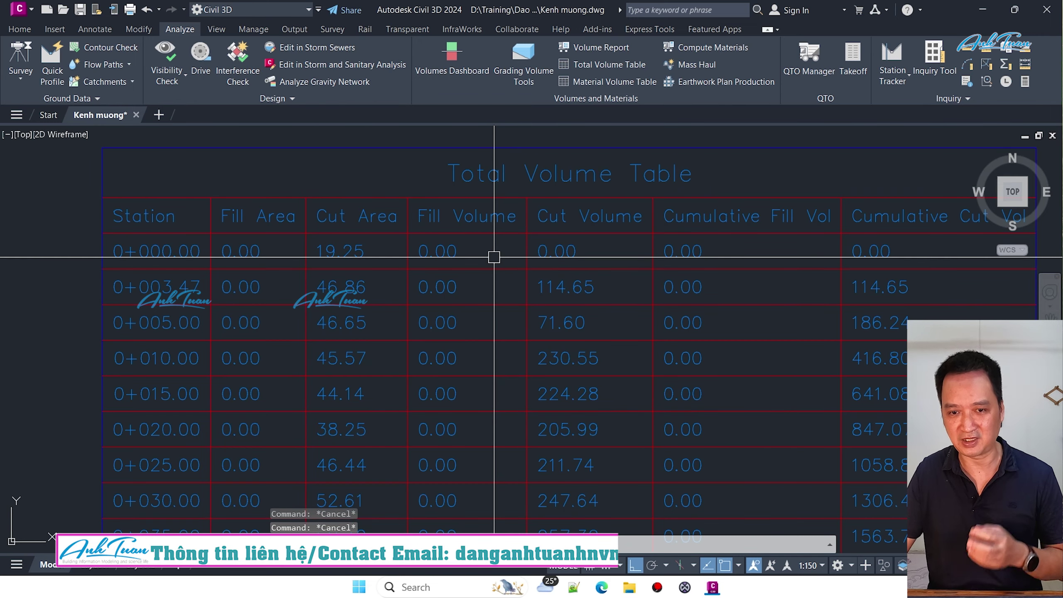
scroll(497, 268, down, 3)
mouse_move(505, 276)
middle_down()
mouse_move(563, 244)
mouse_move(617, 249)
middle_up()
scroll(562, 244, down, 3)
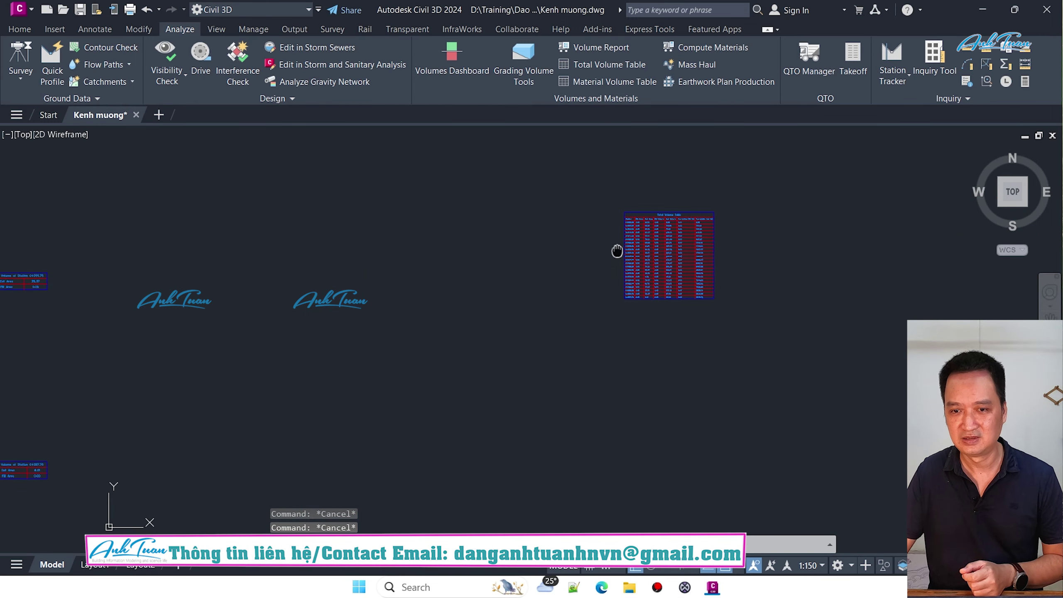
scroll(505, 262, down, 2)
middle_drag(506, 261, 590, 325)
scroll(313, 256, up, 5)
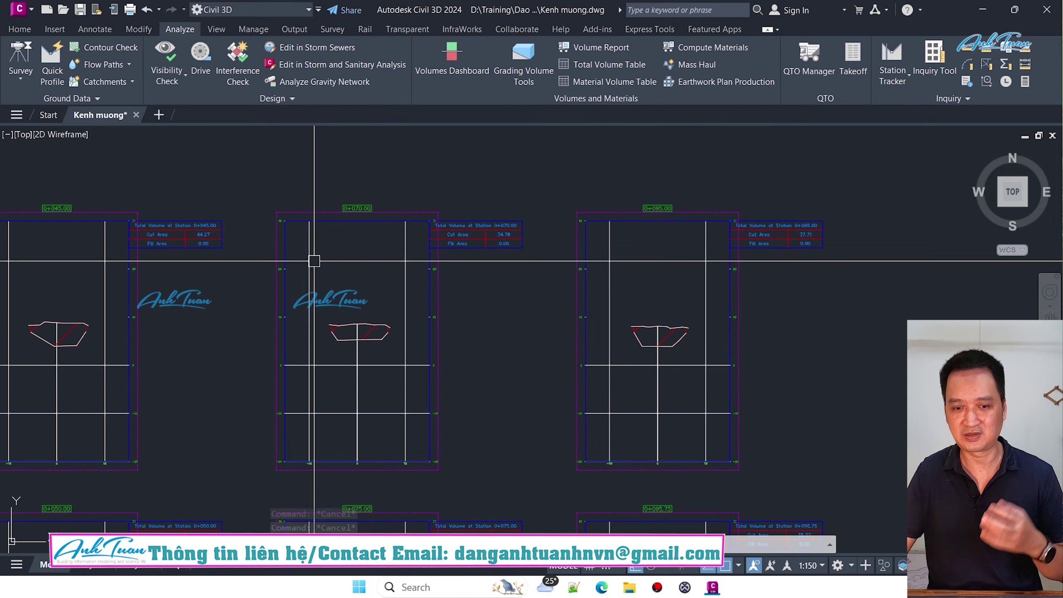
scroll(381, 290, down, 2)
scroll(441, 295, down, 4)
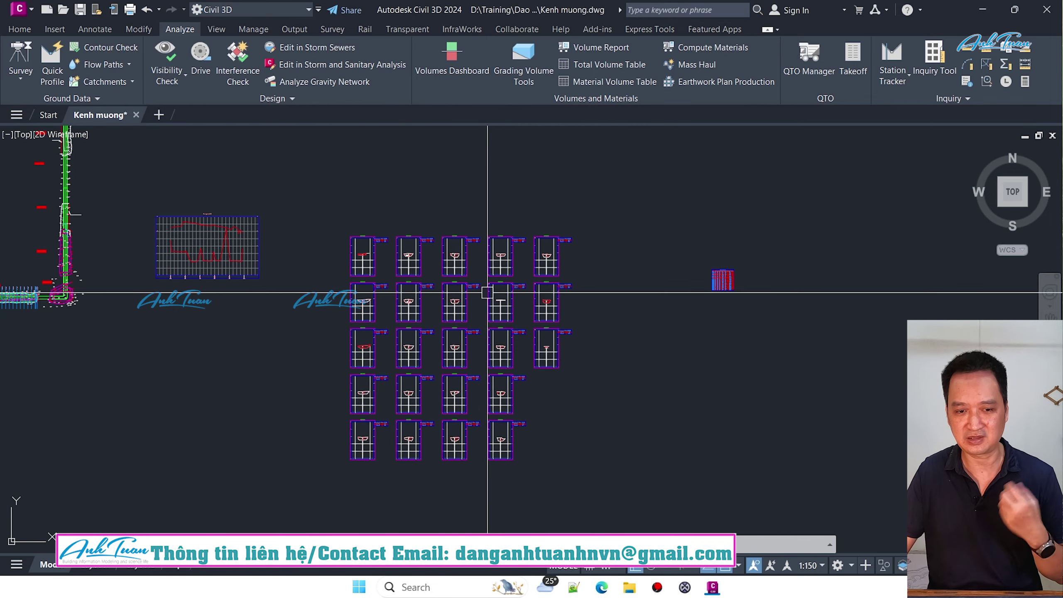
mouse_move(441, 294)
middle_down()
mouse_move(408, 326)
mouse_move(605, 347)
mouse_move(439, 346)
middle_up()
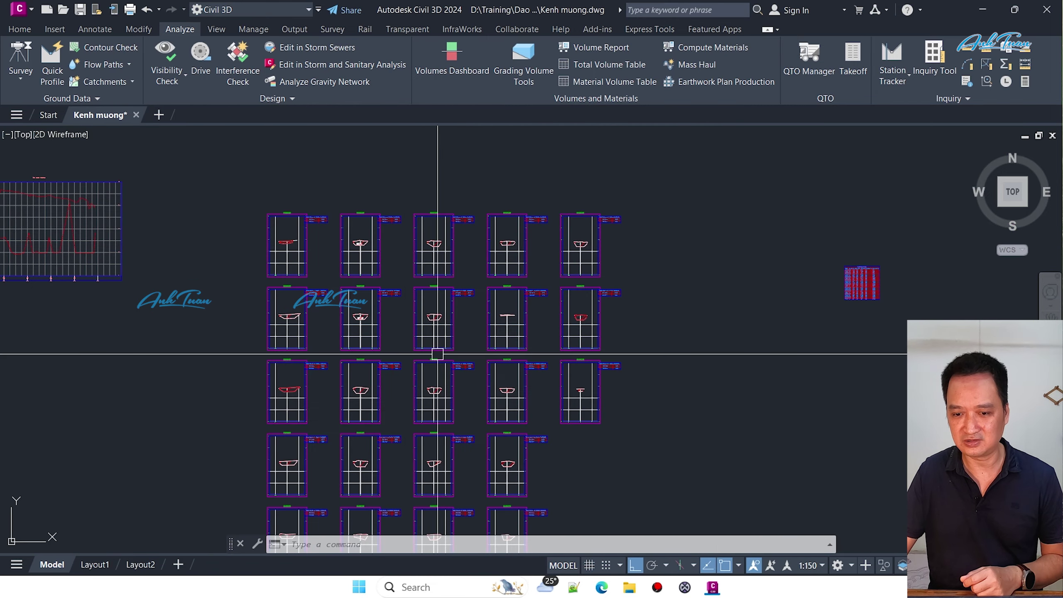
scroll(576, 325, up, 5)
key(Escape)
key(Escape)
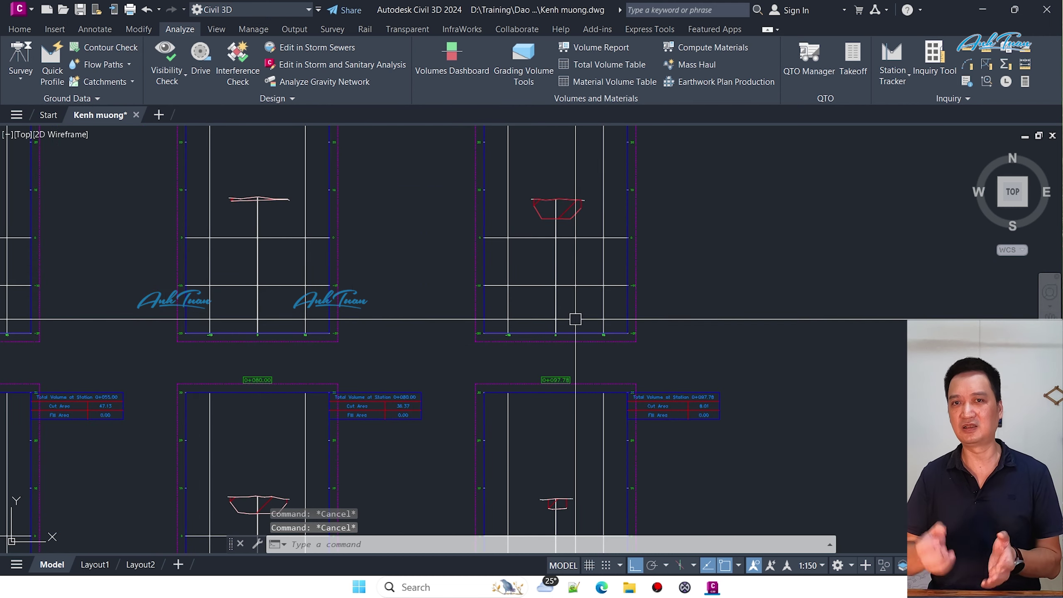
mouse_move(575, 319)
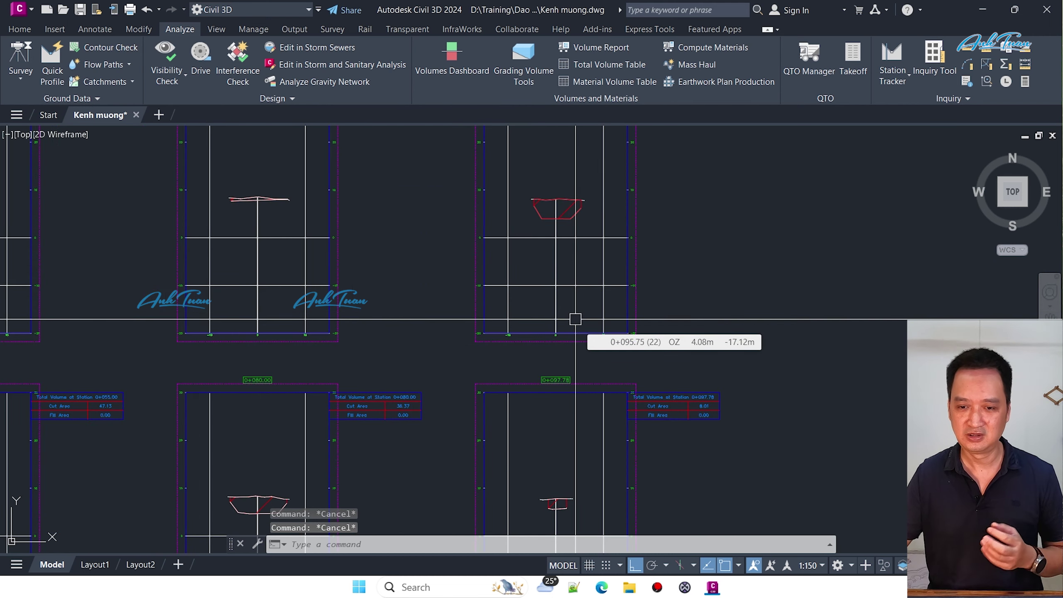
scroll(576, 319, down, 5)
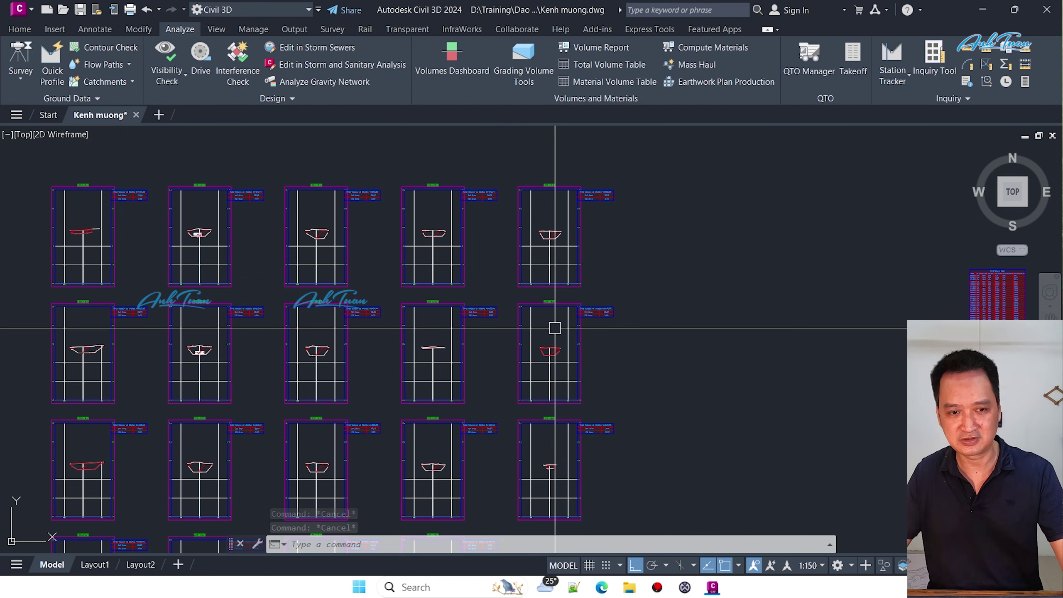
key(Escape)
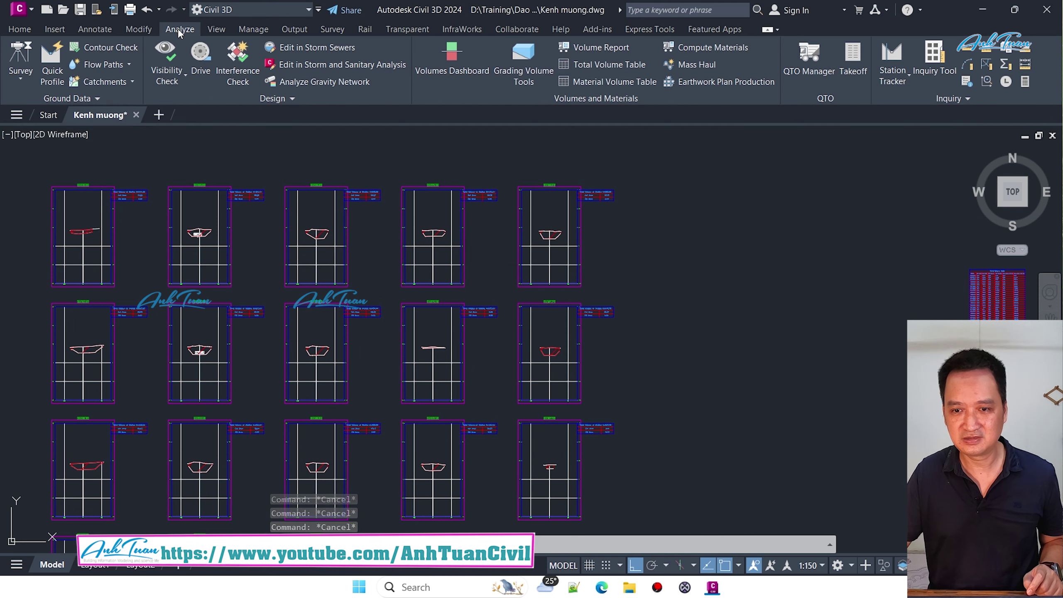
Step: Generate the Volume Report for Tim tuyen and group TN with XML report display enabled
click(593, 49)
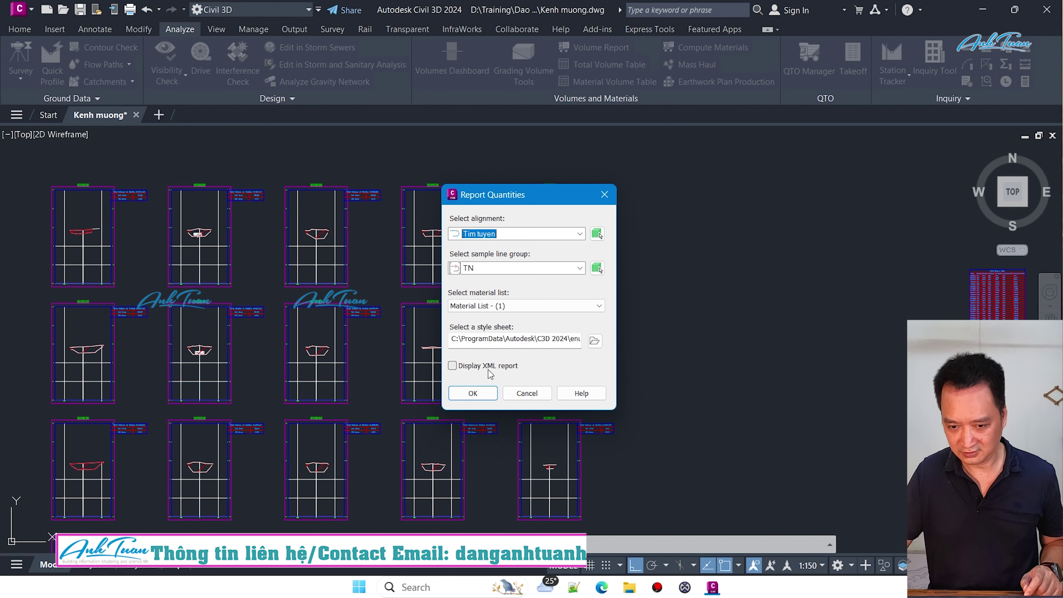
click(509, 367)
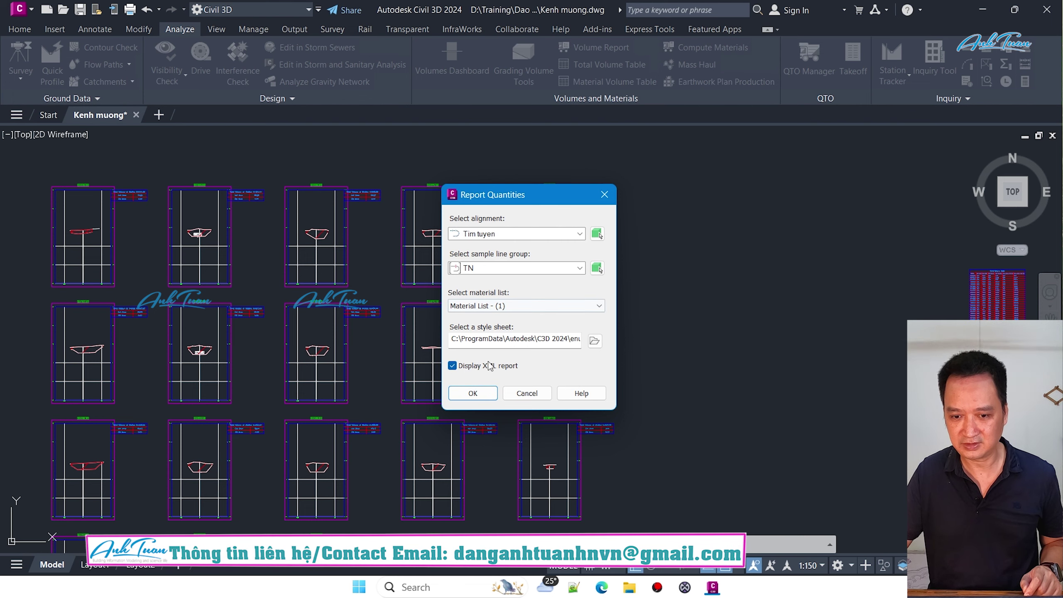
click(472, 392)
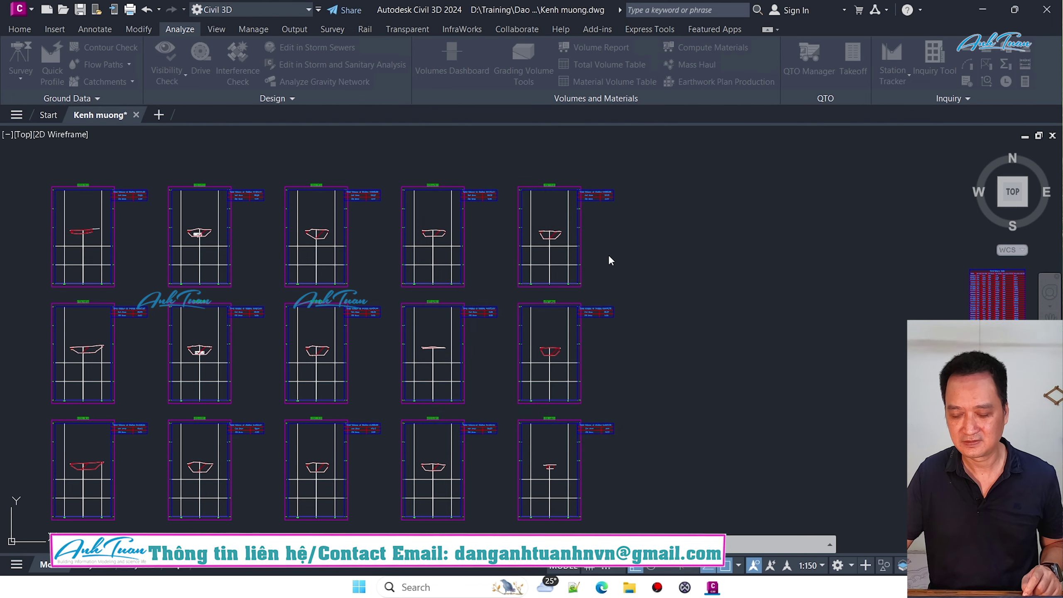
Step: Save the report page to the Desktop as Quantities Report.xls instead of .html, replacing the old copy
scroll(281, 238, down, 2)
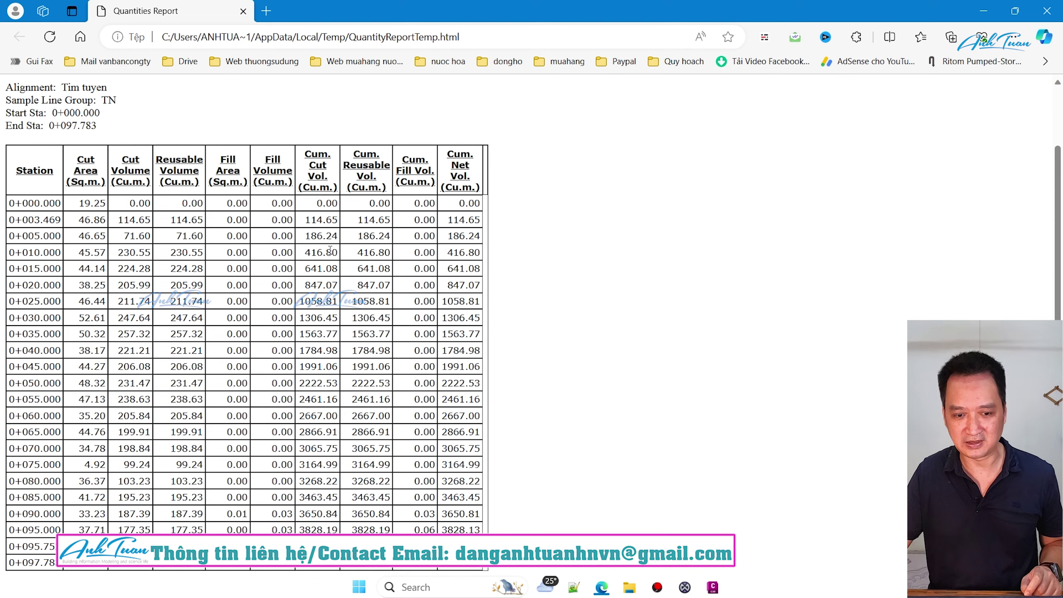
scroll(259, 212, up, 2)
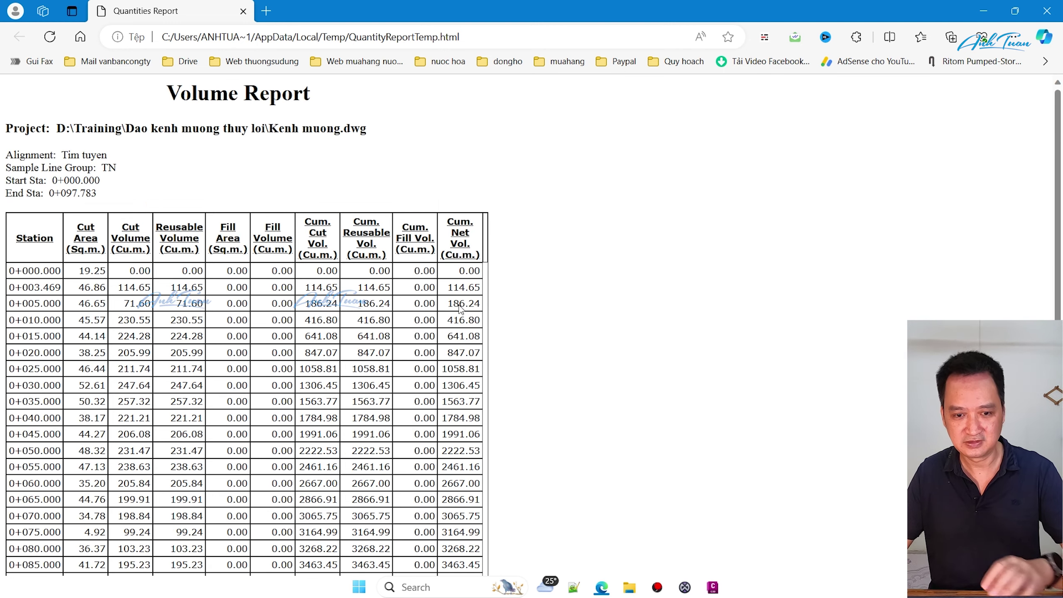
key(ctrl+s)
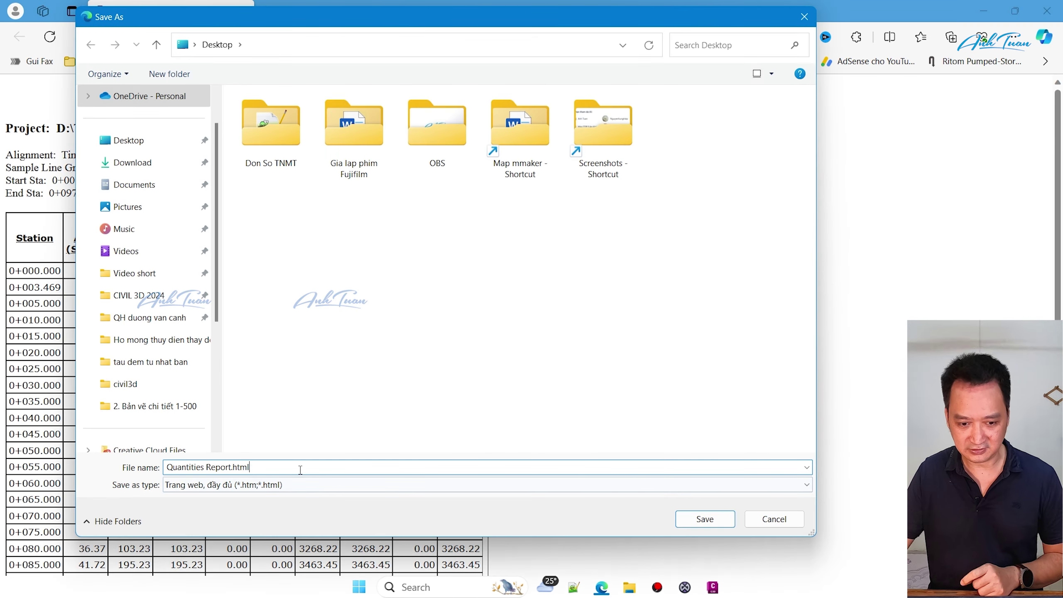
key(BackSpace)
key(BackSpace)
key(BackSpace)
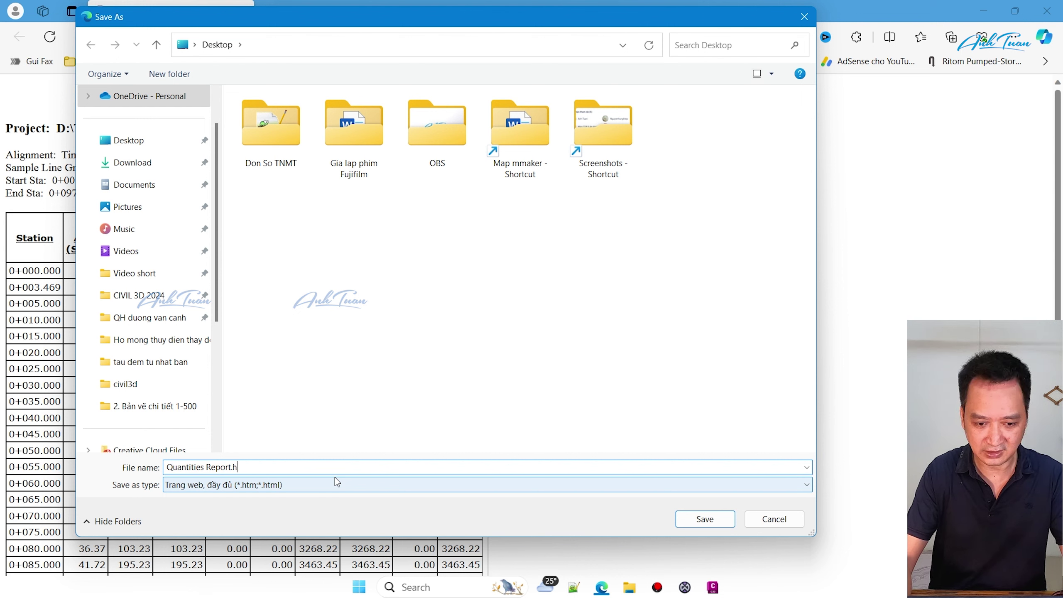
key(BackSpace)
text(xl)
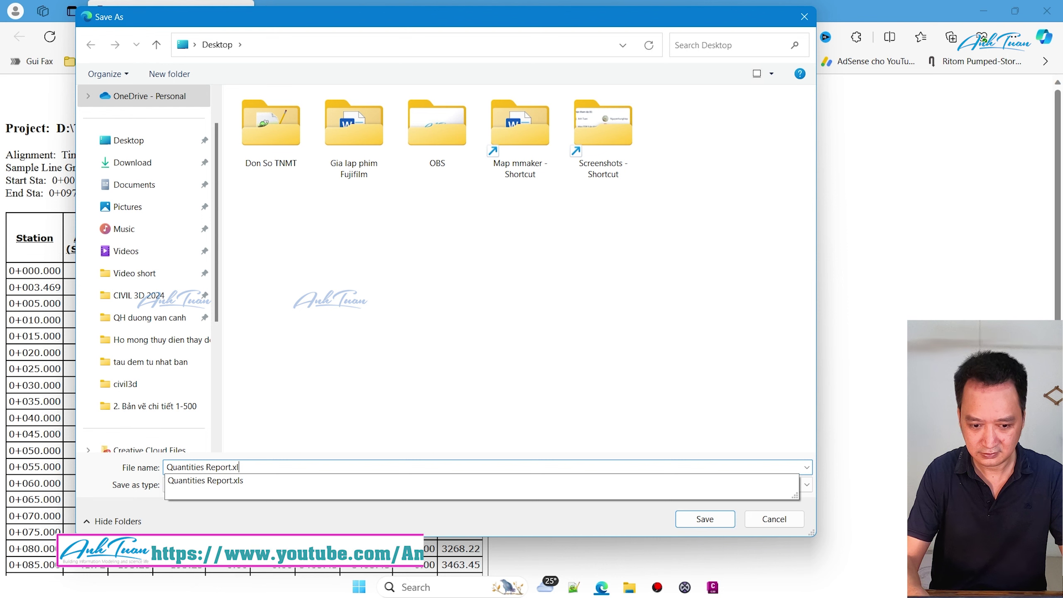
click(335, 480)
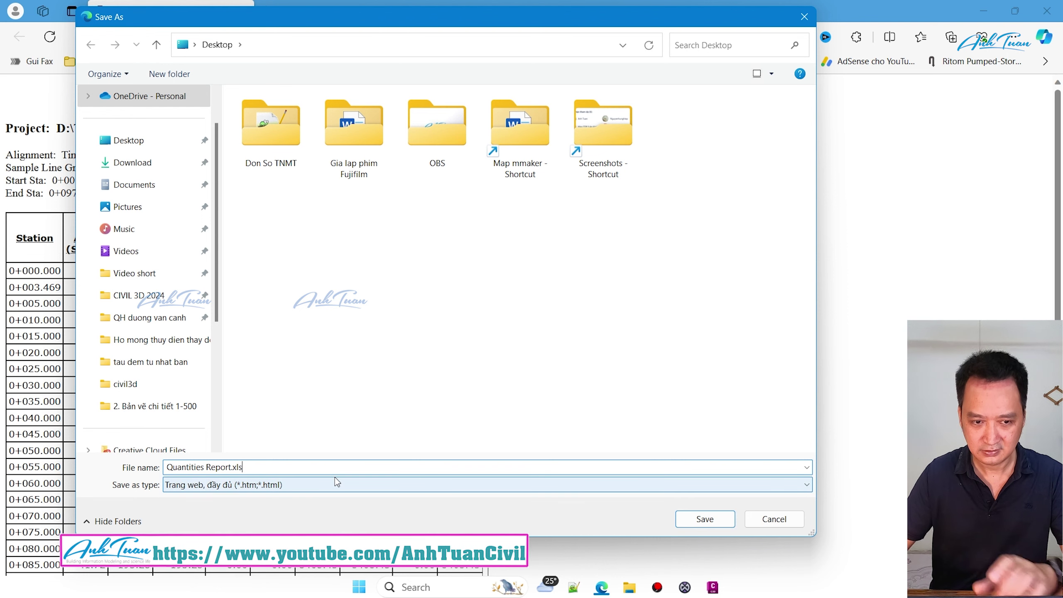
click(132, 140)
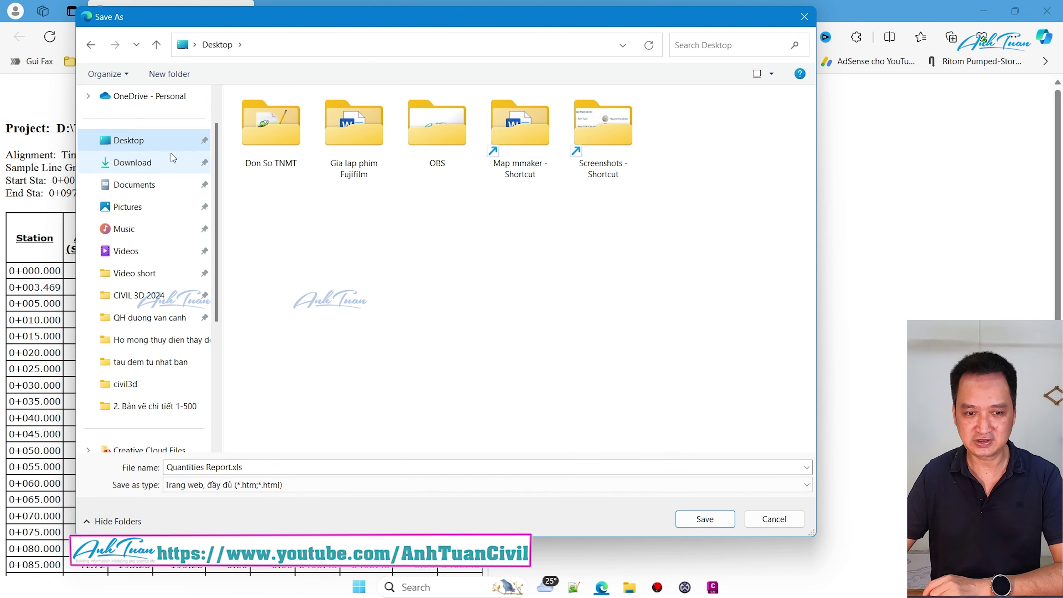
click(703, 517)
click(570, 299)
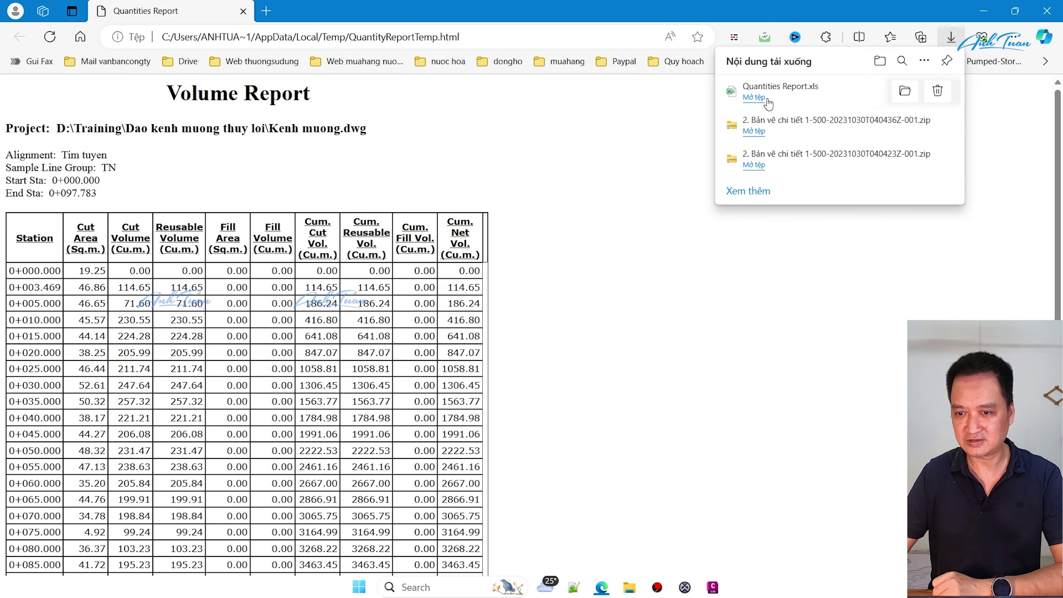
Step: Open Quantities Report.xls in Excel, accepting the file-format mismatch warning
click(753, 97)
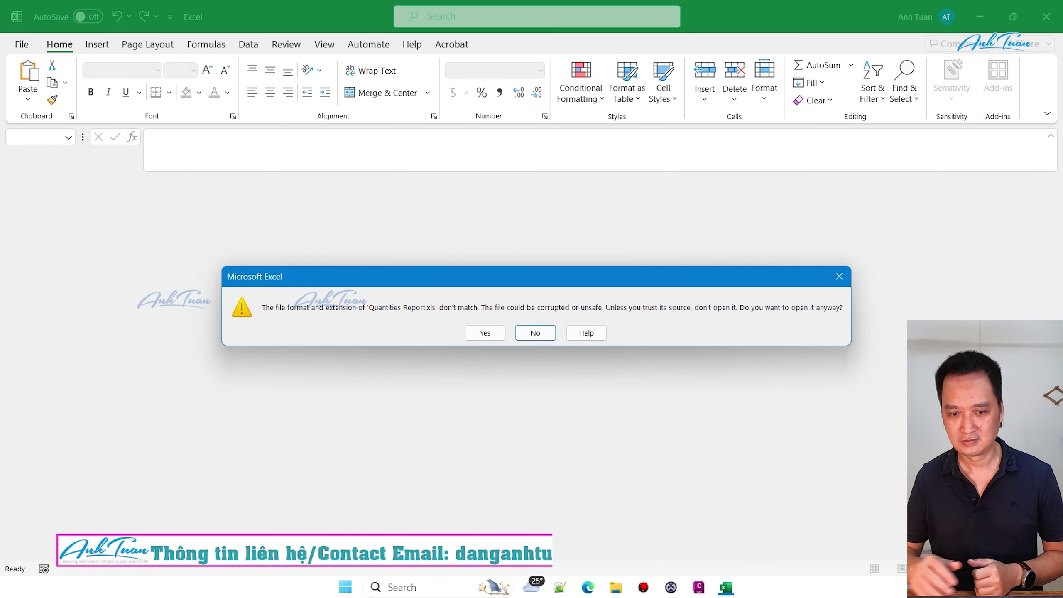
click(484, 332)
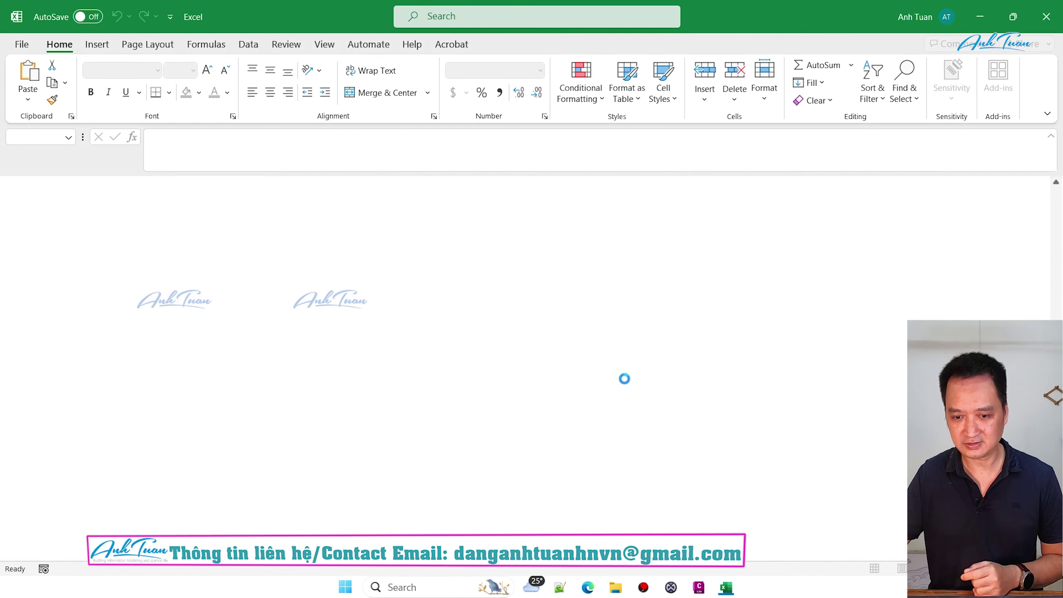
scroll(609, 370, down, 3)
scroll(544, 369, up, 4)
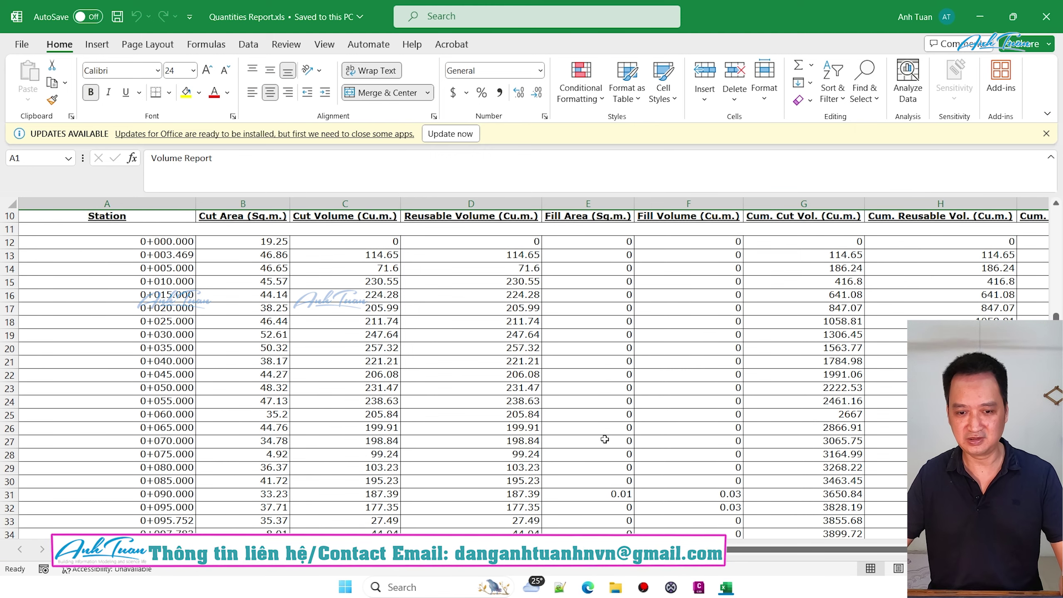
scroll(497, 370, up, 3)
Step: Check the cut volume at station 0+005.000 and scan across the report's columns and rows
click(327, 385)
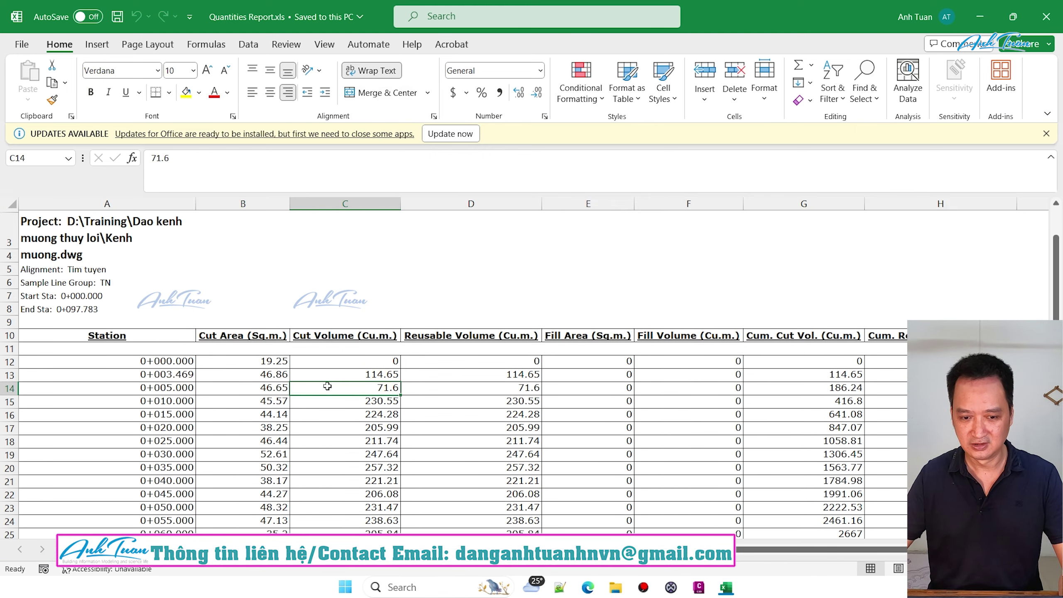
scroll(764, 552, right, 2)
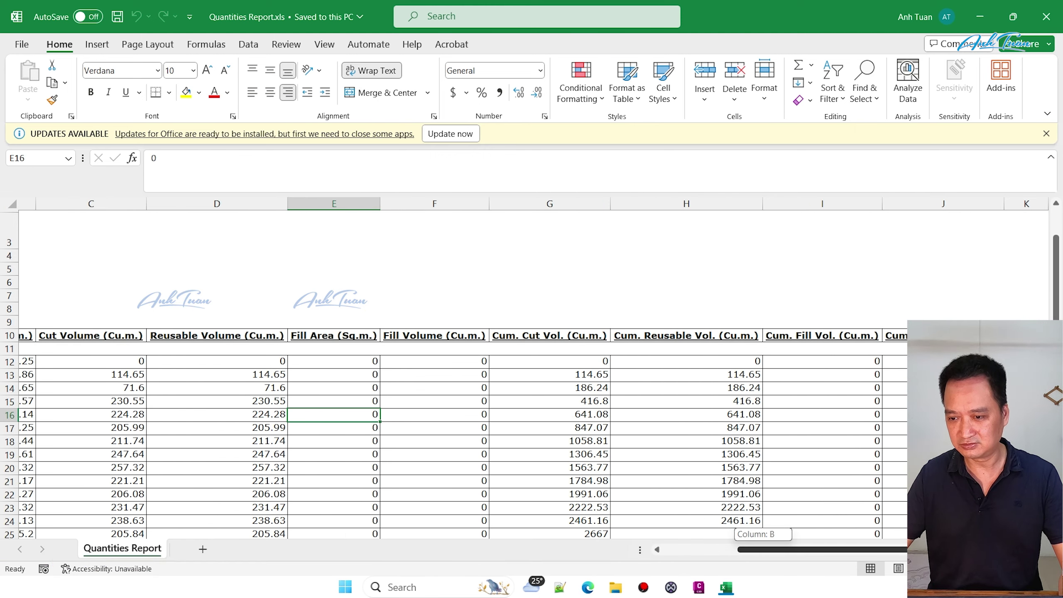
scroll(744, 404, down, 4)
scroll(745, 404, up, 4)
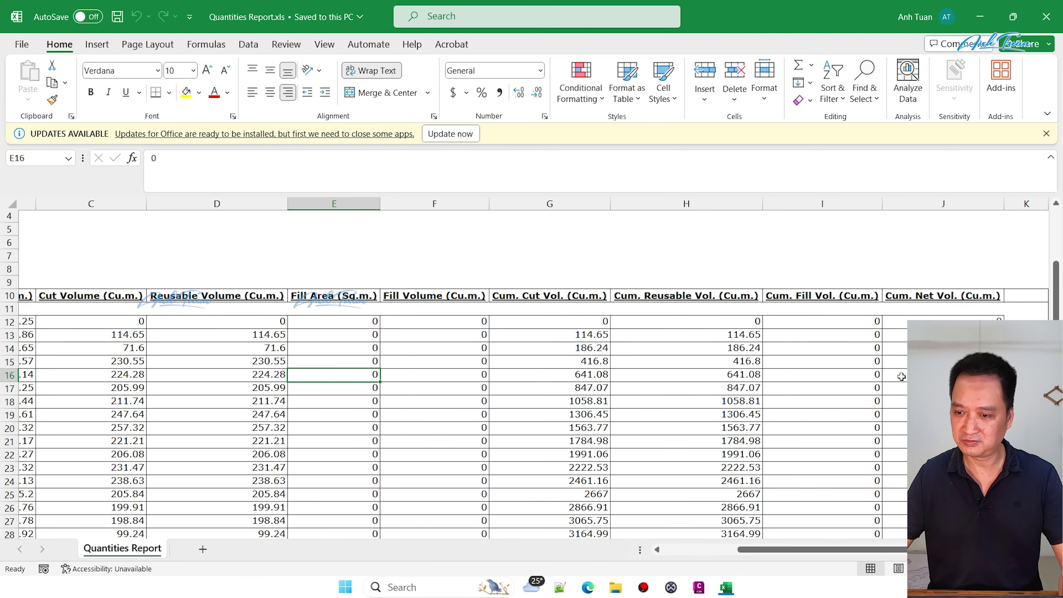
scroll(901, 377, down, 3)
scroll(901, 377, down, 2)
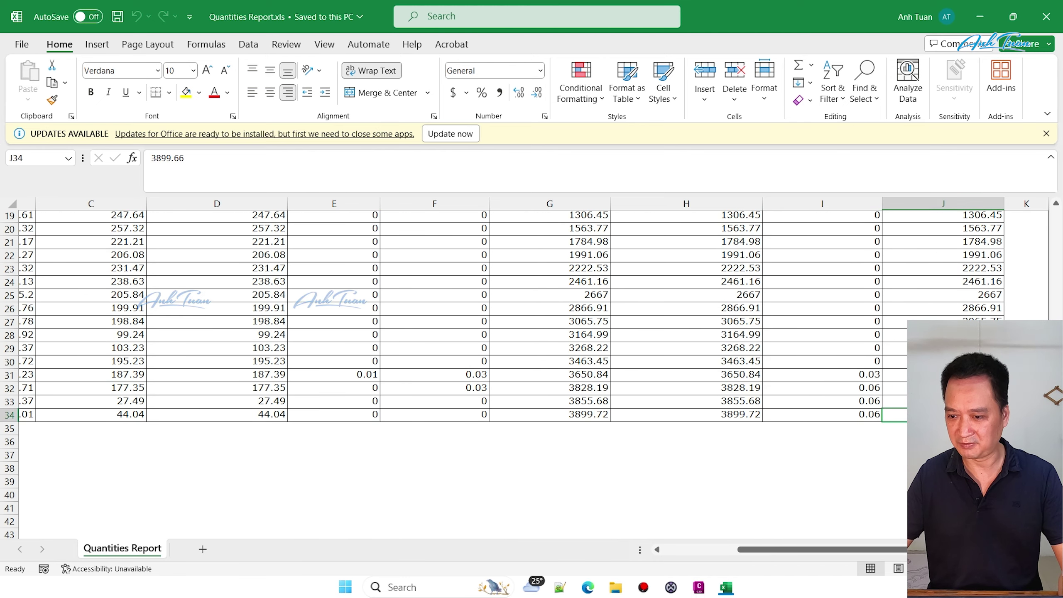
scroll(532, 376, up, 3)
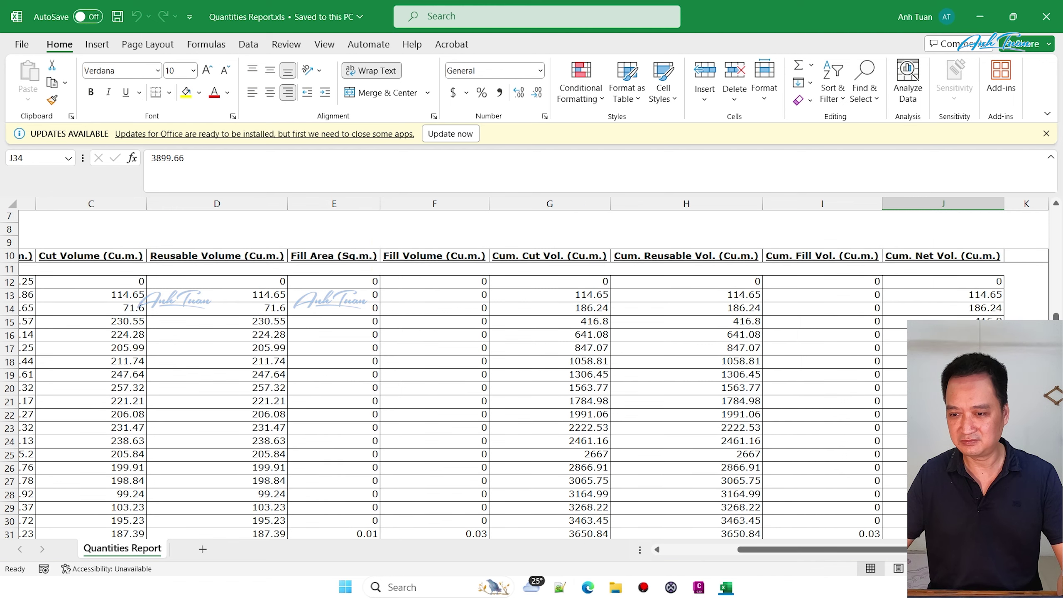
scroll(531, 375, up, 2)
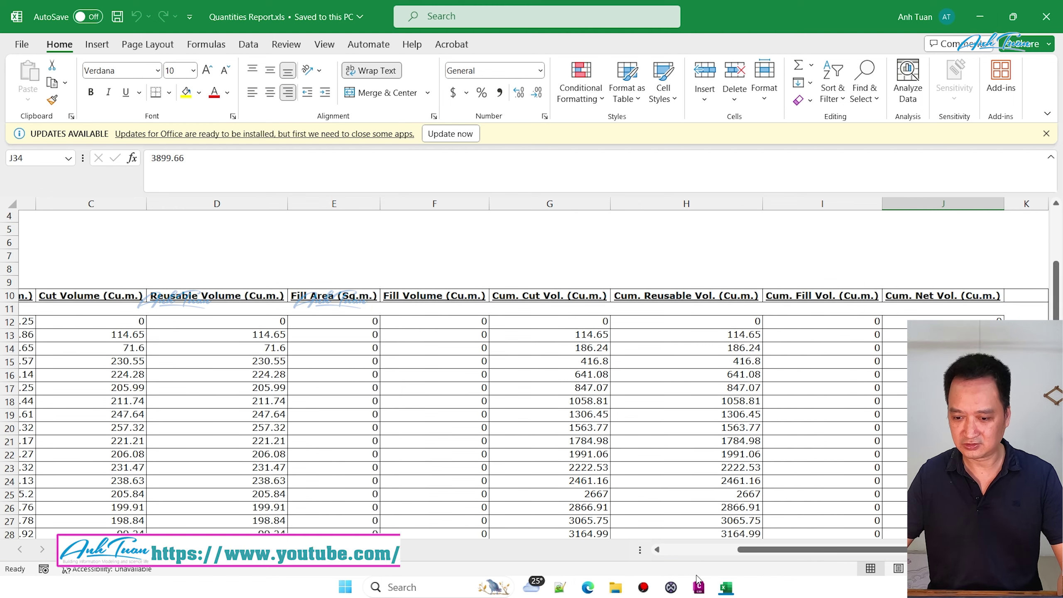
Step: Bring the Civil 3D volume table into view for comparison
click(698, 587)
scroll(759, 351, down, 3)
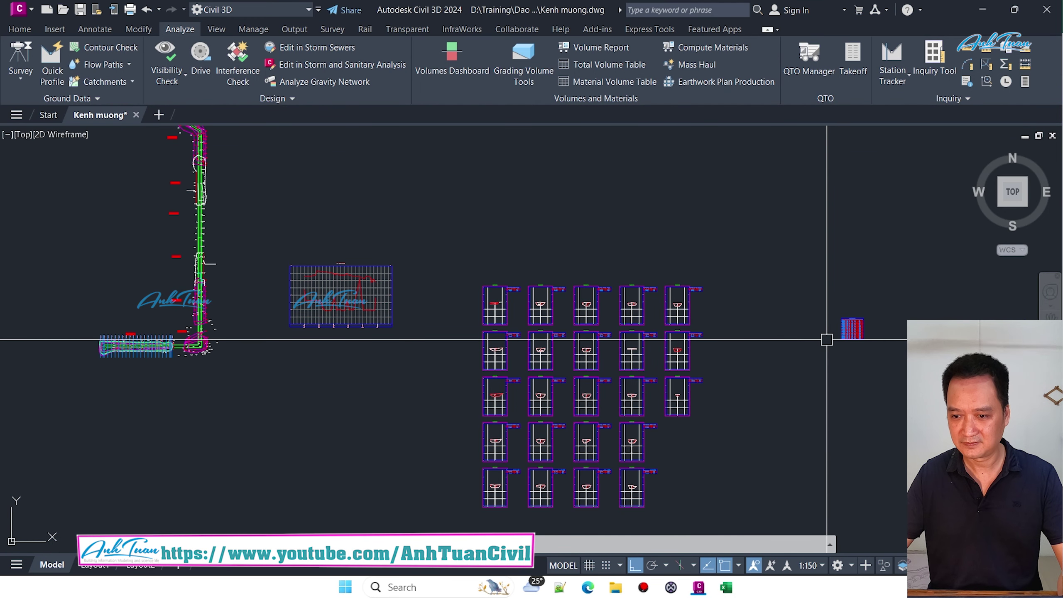
mouse_move(842, 332)
middle_down()
mouse_move(837, 378)
mouse_move(545, 351)
middle_up()
scroll(545, 351, up, 5)
scroll(636, 422, up, 2)
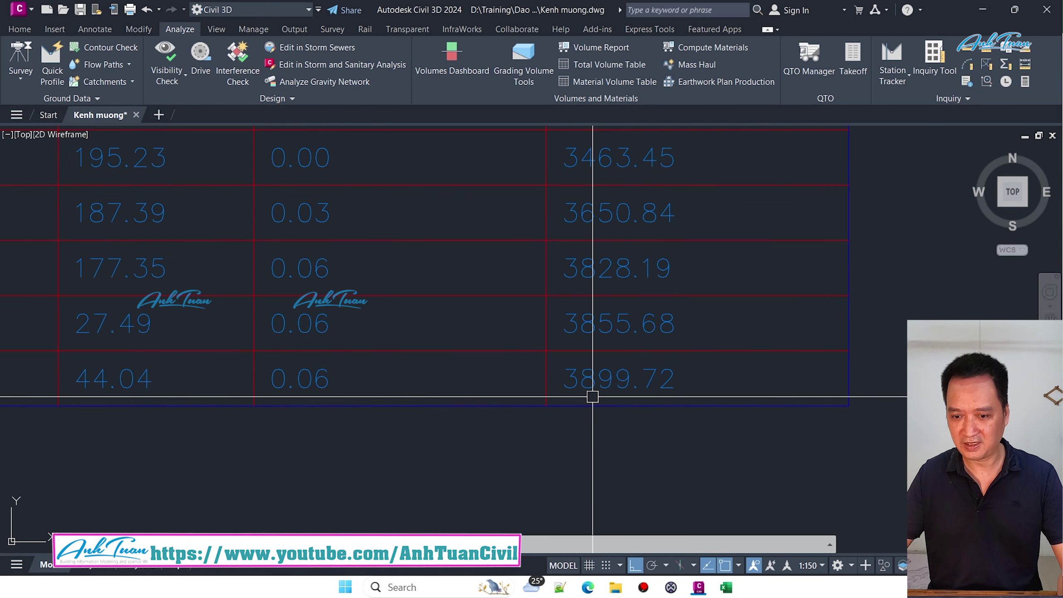
Step: Review the spreadsheet stations through 0+097.783, where cumulative cut reaches 3899.72
click(726, 588)
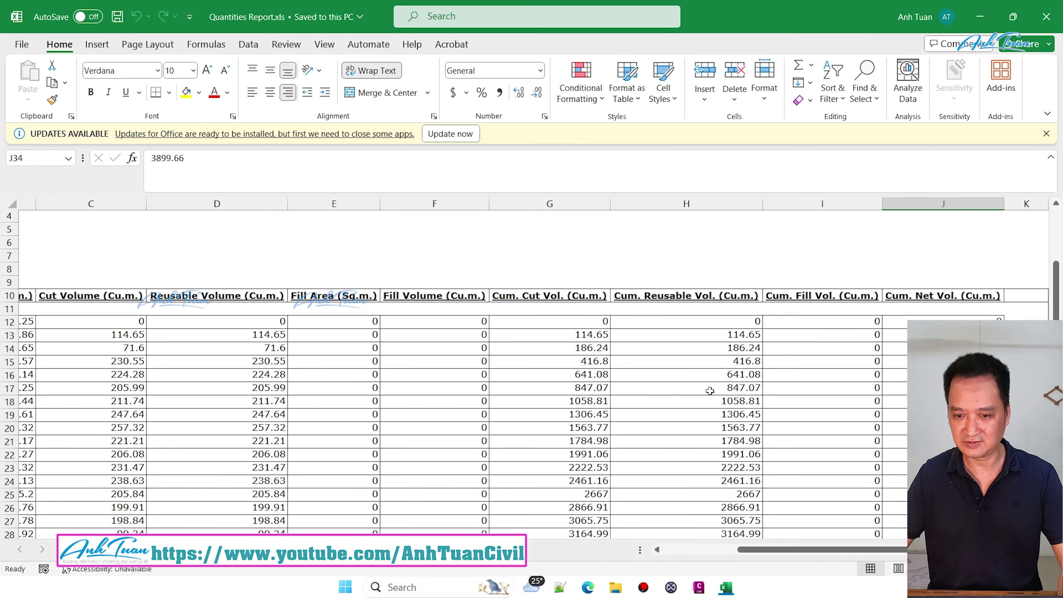
scroll(682, 368, down, 3)
scroll(681, 370, up, 3)
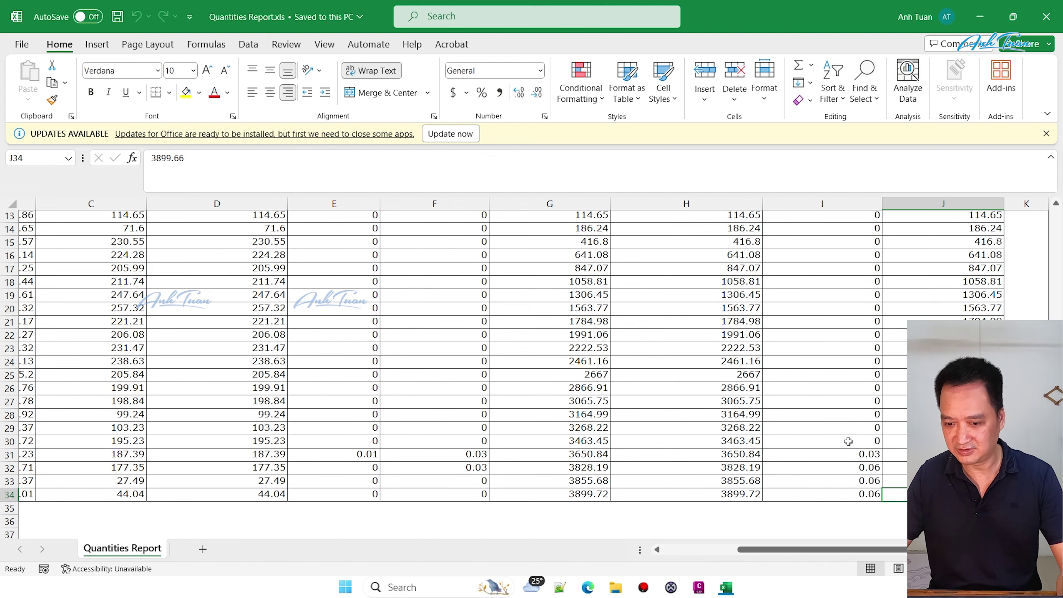
scroll(820, 427, up, 4)
drag(787, 553, 669, 552)
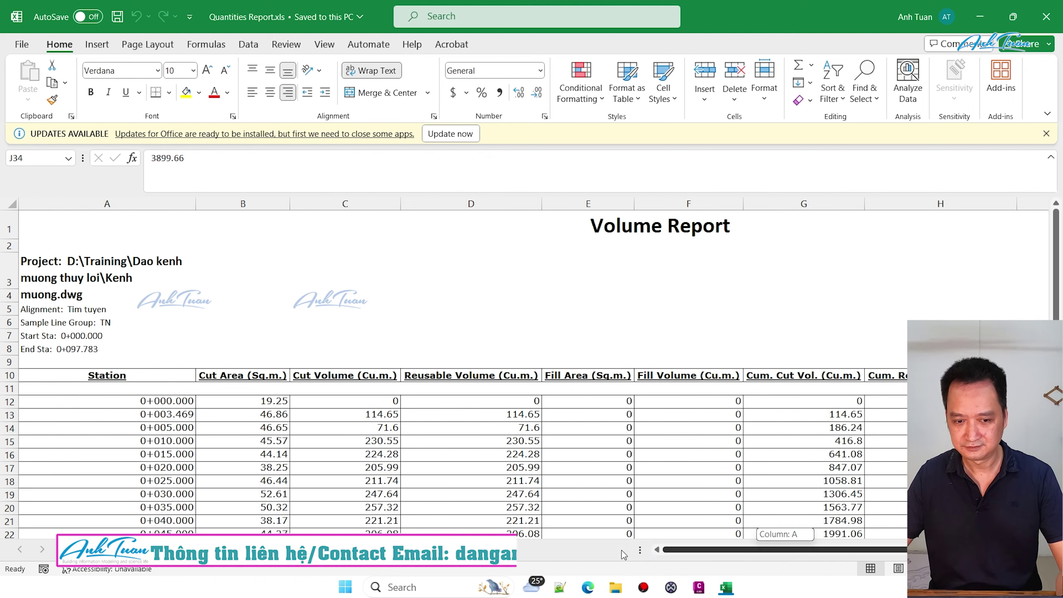
scroll(594, 419, down, 1)
scroll(599, 396, down, 3)
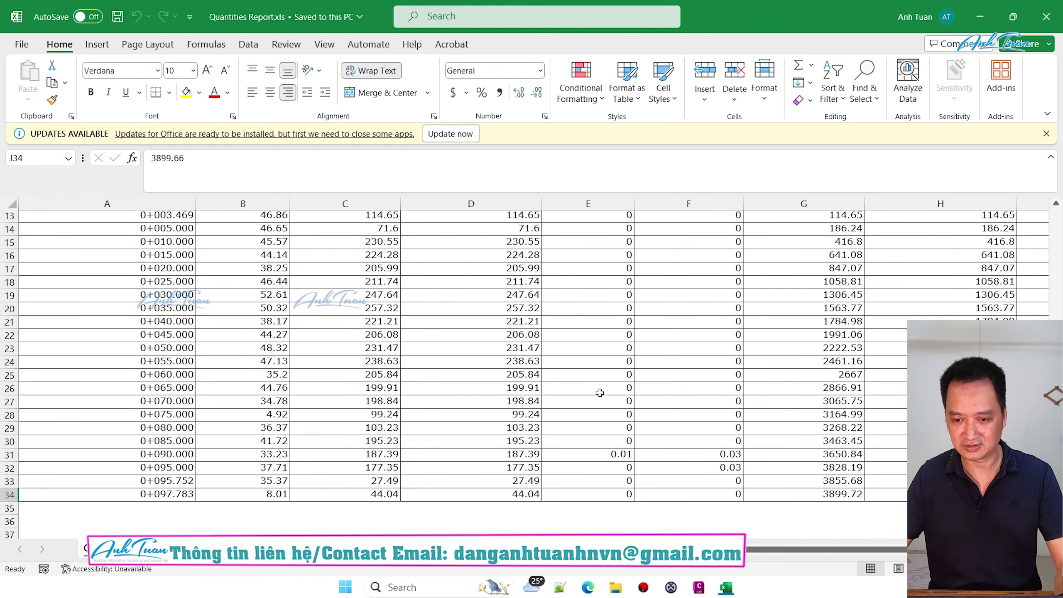
scroll(599, 396, down, 1)
scroll(599, 396, up, 4)
ctrl+scroll(613, 369, down, 1)
key(alt)
ctrl+scroll(613, 369, down, 1)
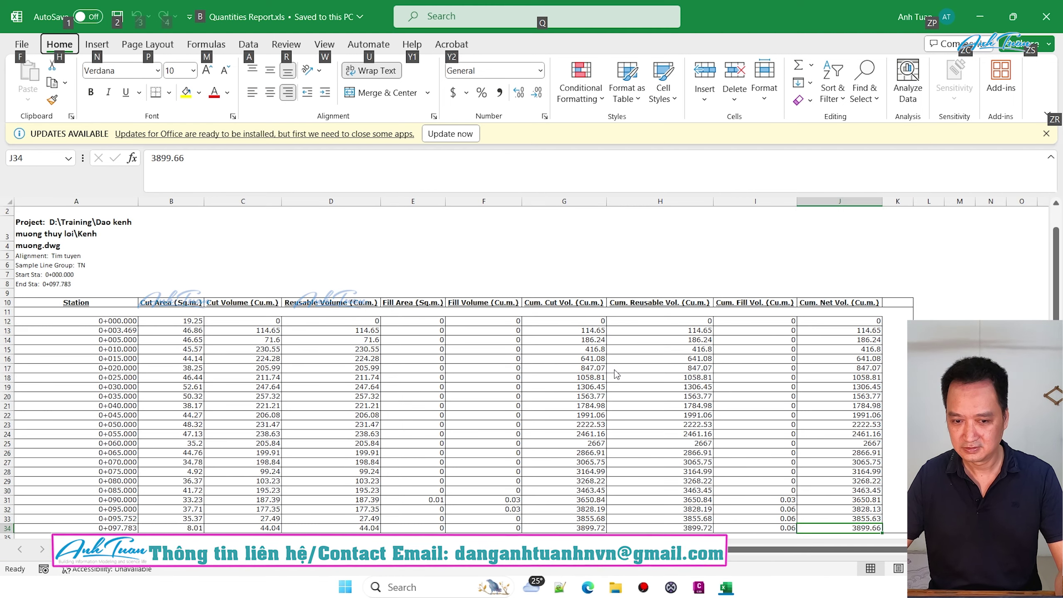
Step: Set the report's data columns to a width of 15
click(40, 318)
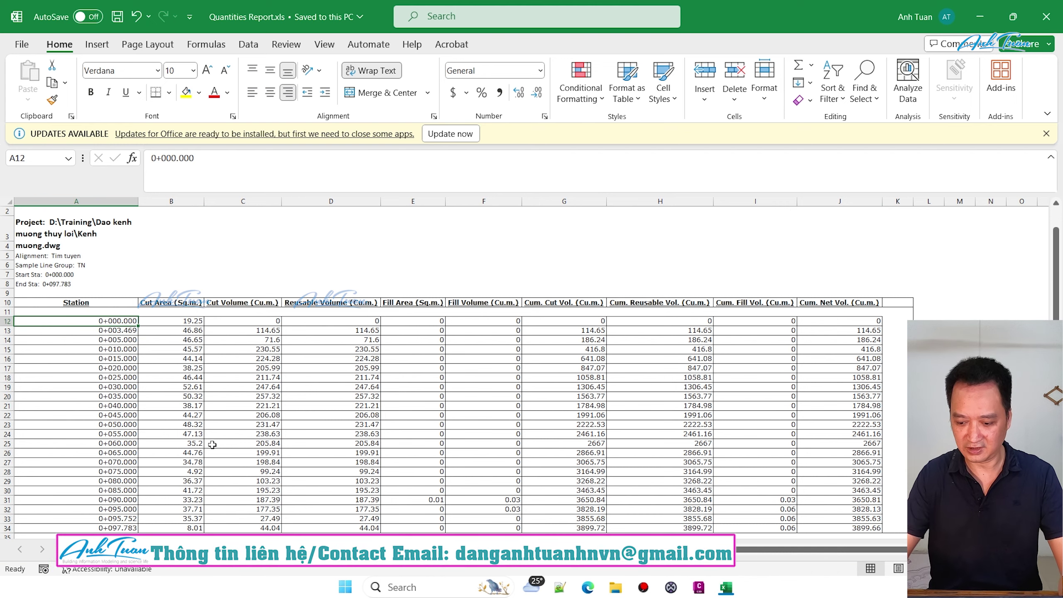
key(shift+Right)
key(shift+Right)
key(shift+Right)
key(shift+Right)
key(shift+Right)
key(shift+Right)
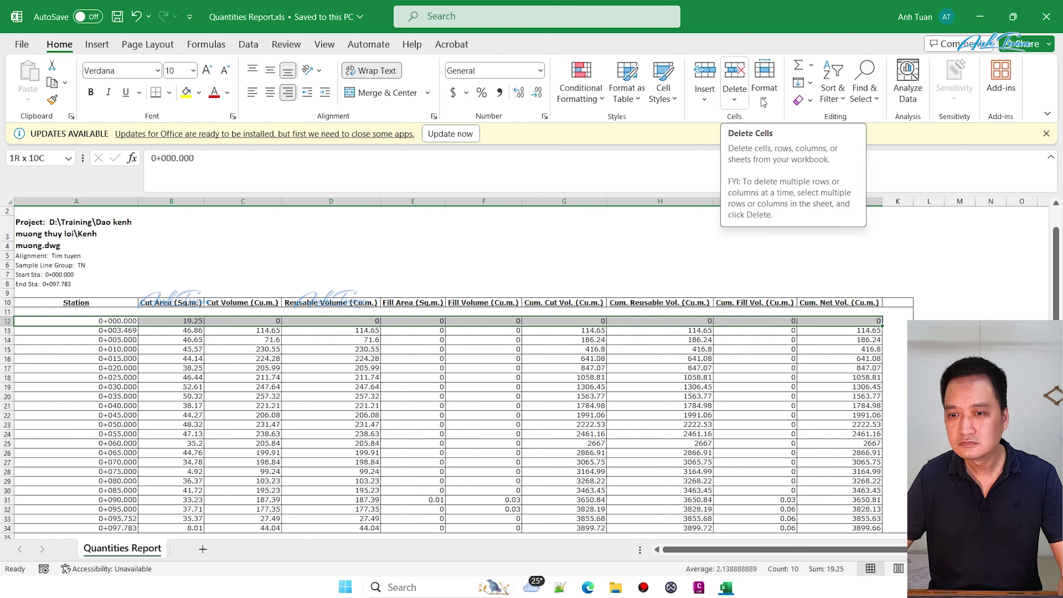
click(764, 90)
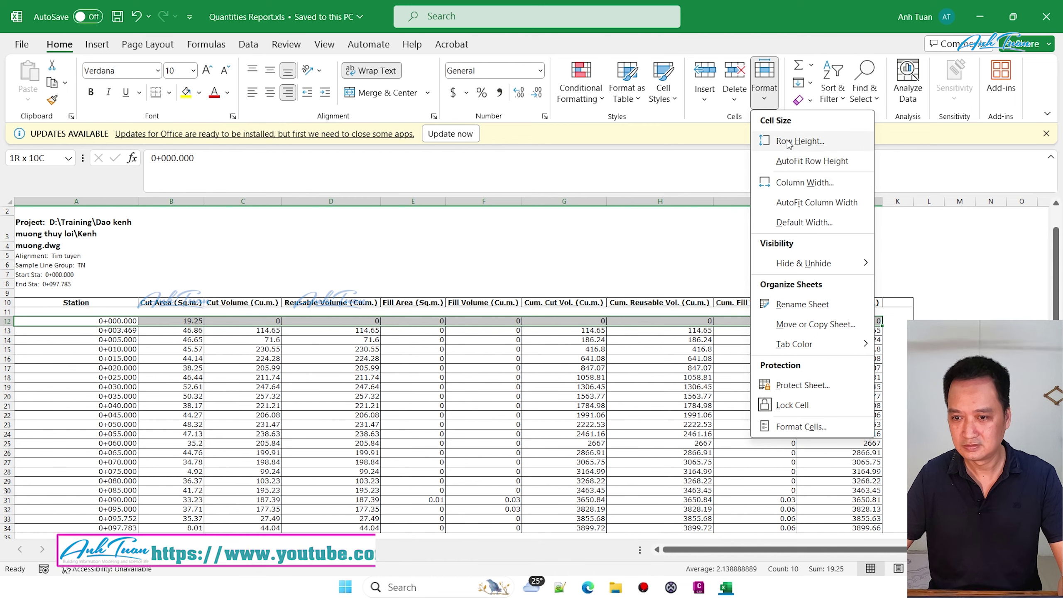
click(787, 183)
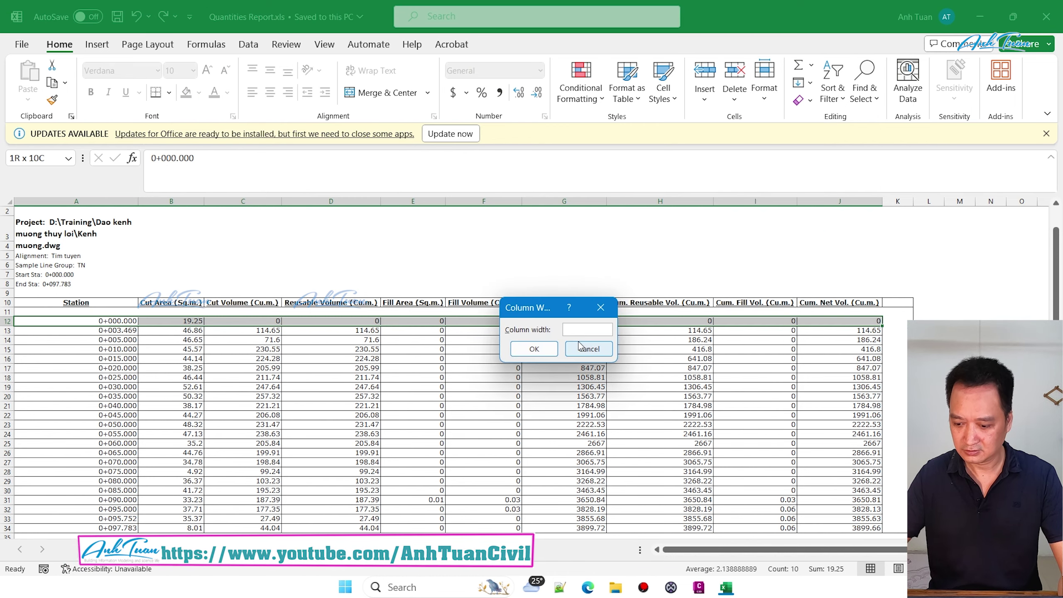
text(15)
key(Return)
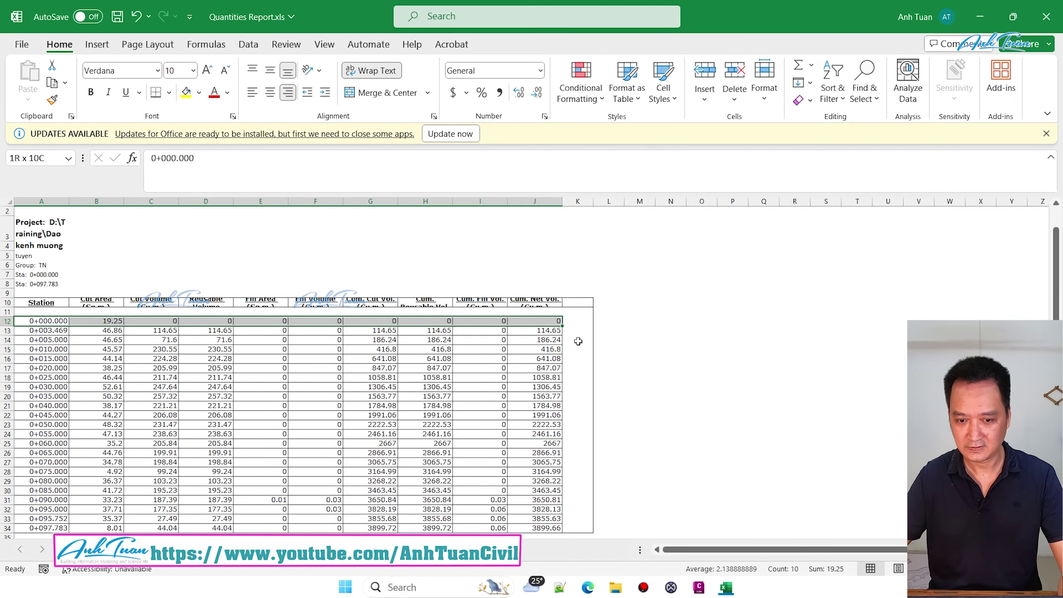
Step: Scroll through the report data to check the widened columns
click(540, 377)
scroll(419, 368, down, 3)
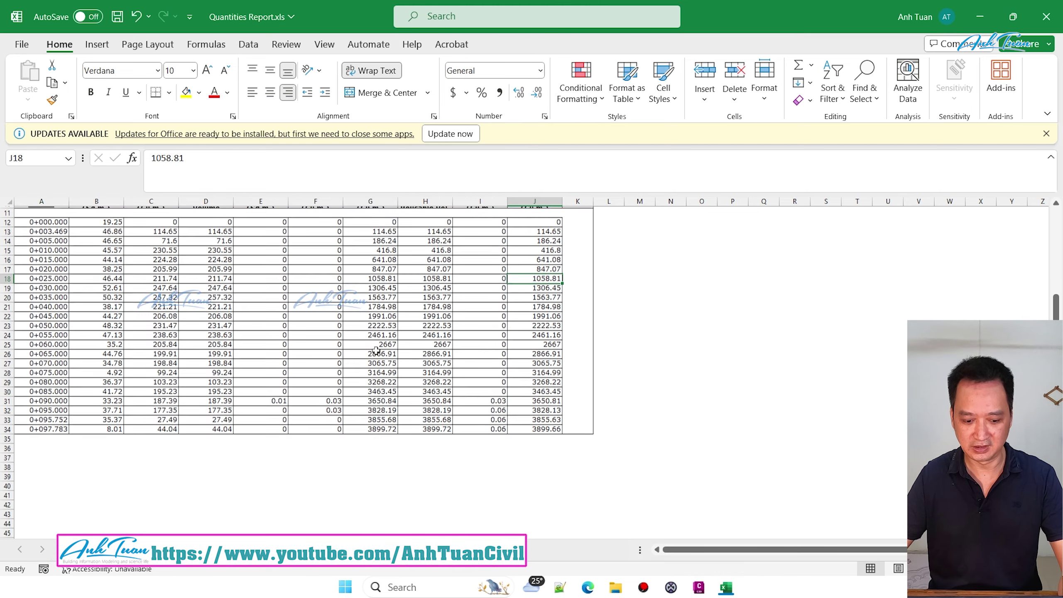
scroll(346, 356, up, 2)
ctrl+scroll(346, 356, up, 3)
ctrl+scroll(406, 350, down, 1)
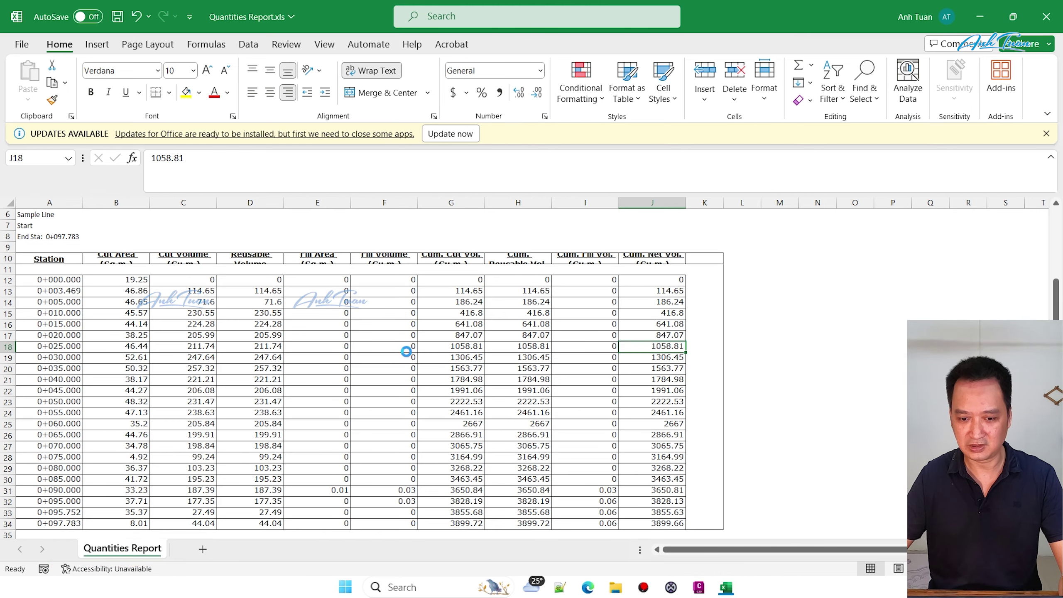
ctrl+scroll(415, 354, down, 1)
ctrl+scroll(424, 355, up, 1)
scroll(424, 355, down, 2)
scroll(424, 354, up, 3)
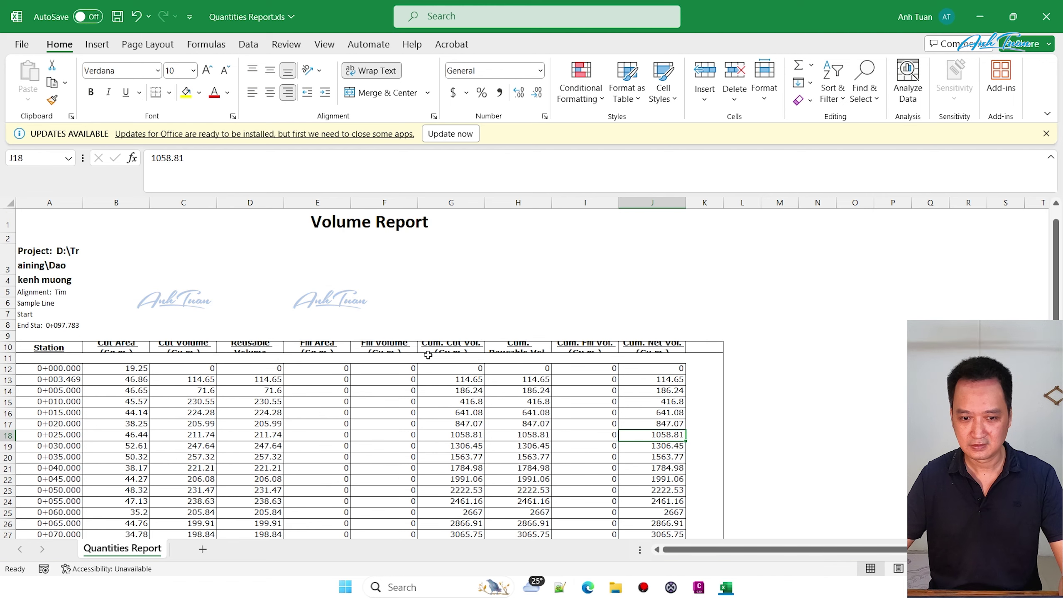
Step: Make row 10 tall enough to show every column heading, then minimize Excel
drag(11, 353, 10, 376)
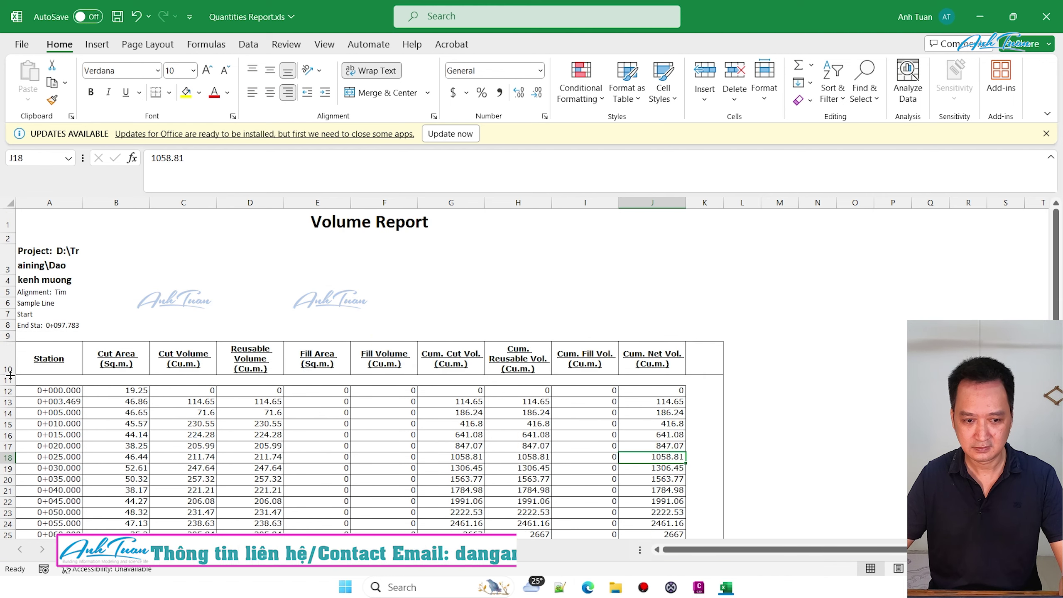
scroll(548, 340, down, 3)
scroll(548, 340, up, 3)
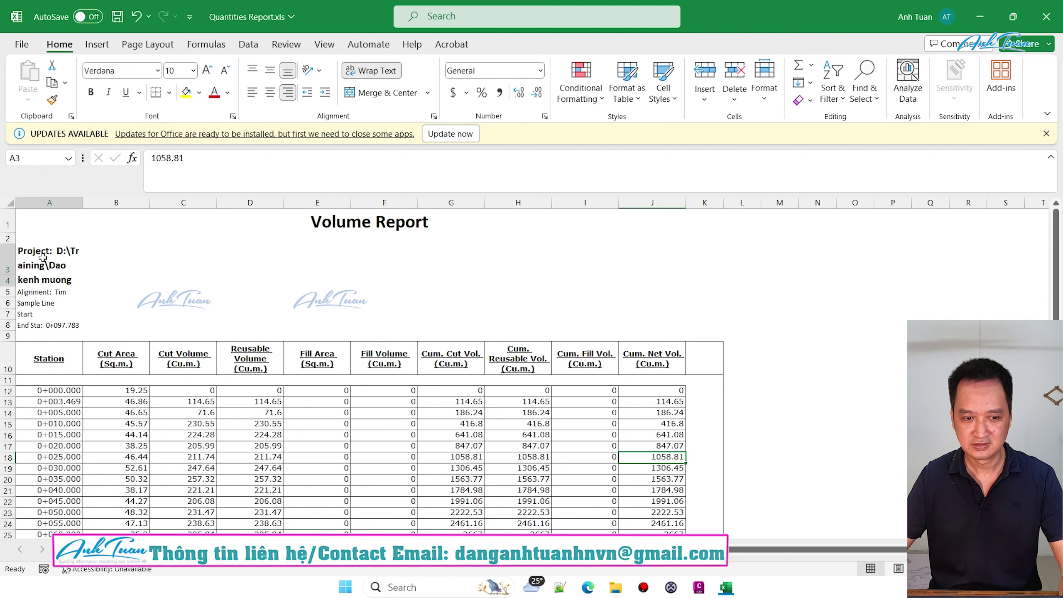
click(42, 302)
drag(50, 308, 605, 348)
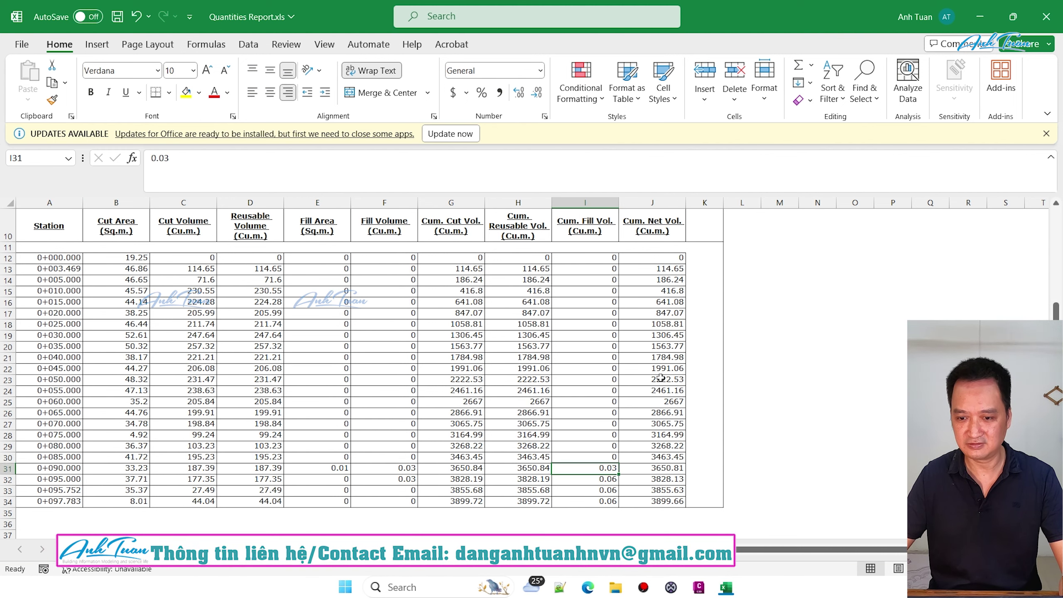
click(977, 17)
scroll(433, 375, down, 5)
scroll(493, 363, down, 5)
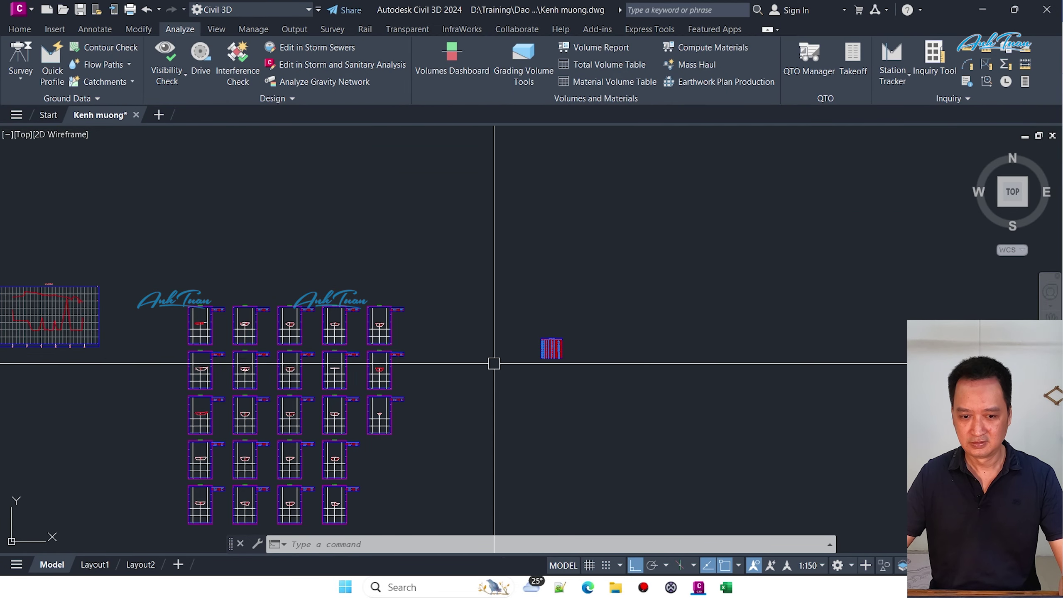
middle_drag(493, 363, 778, 317)
scroll(234, 334, up, 6)
scroll(234, 334, up, 2)
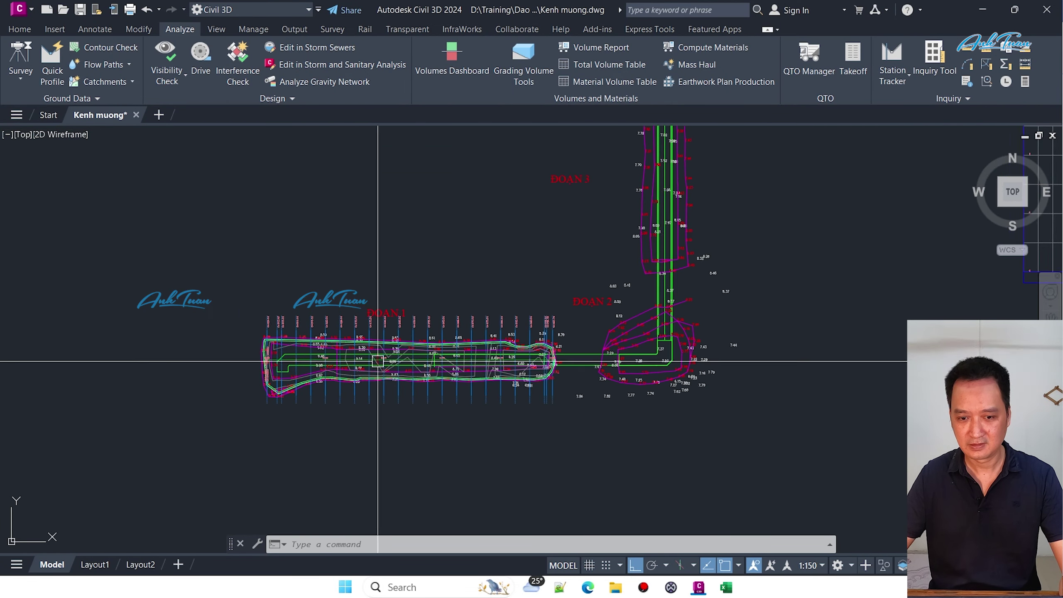
scroll(234, 334, up, 4)
scroll(376, 343, down, 6)
middle_drag(837, 355, 447, 355)
scroll(447, 356, down, 3)
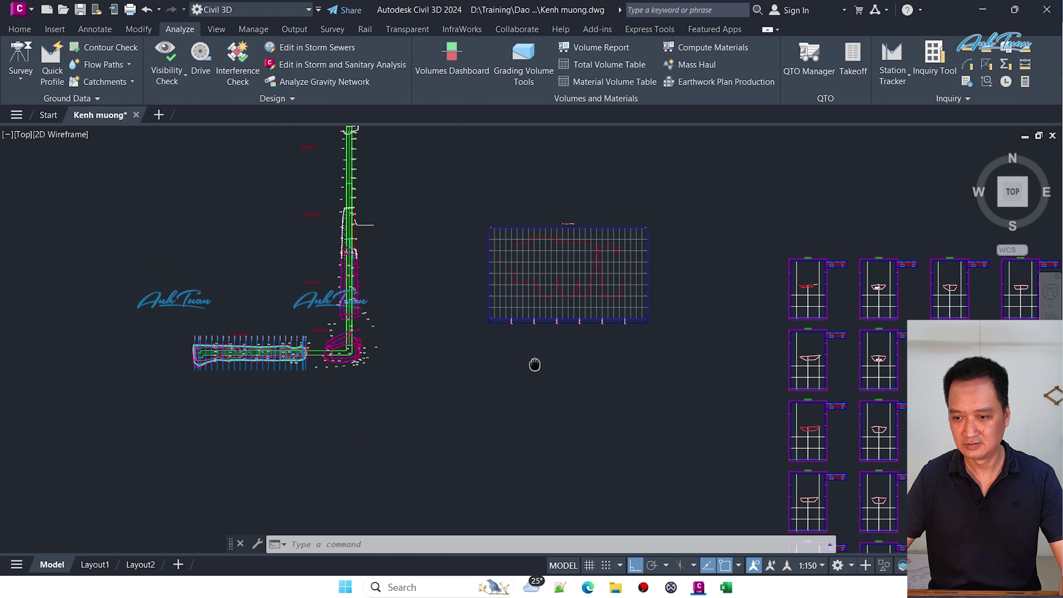
scroll(534, 344, up, 2)
mouse_move(622, 373)
middle_down()
mouse_move(534, 344)
mouse_move(377, 359)
middle_up()
scroll(377, 360, up, 3)
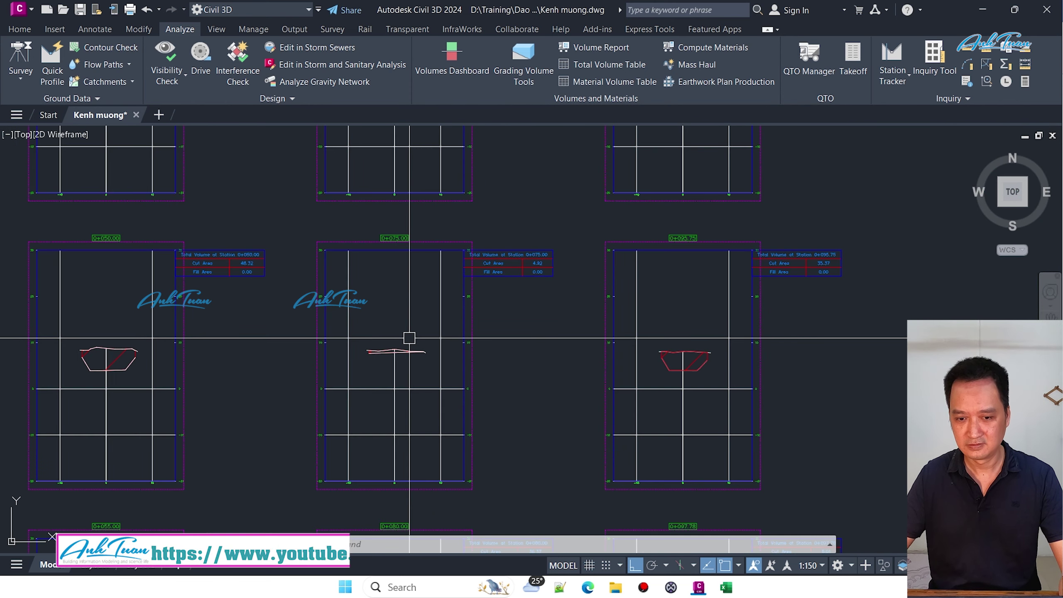
scroll(550, 360, up, 1)
scroll(724, 361, up, 2)
middle_drag(723, 361, 449, 417)
scroll(449, 417, down, 5)
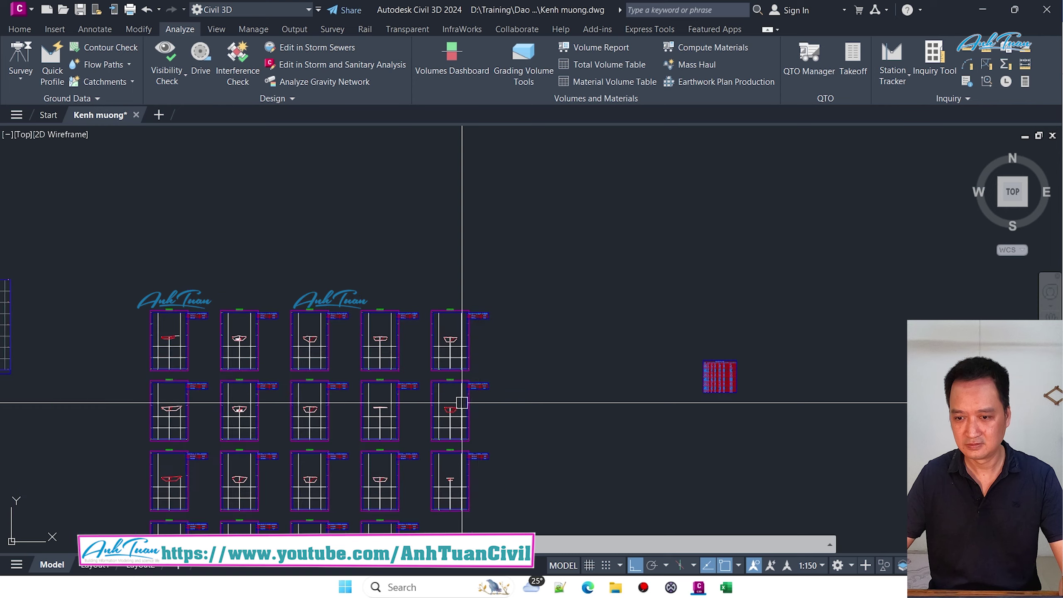
middle_drag(735, 367, 614, 375)
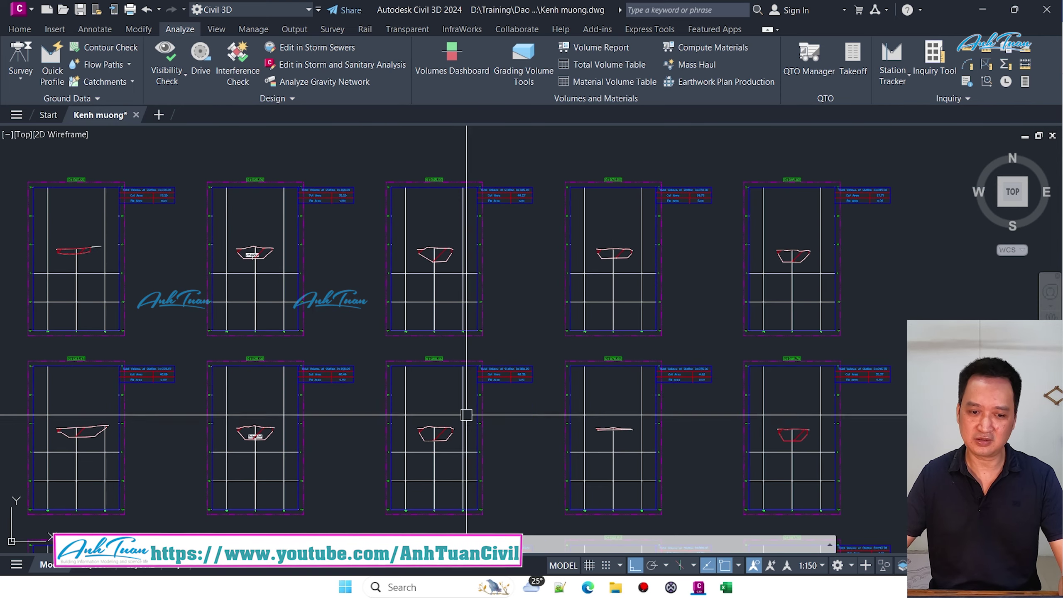
middle_drag(465, 413, 613, 311)
middle_drag(437, 432, 524, 294)
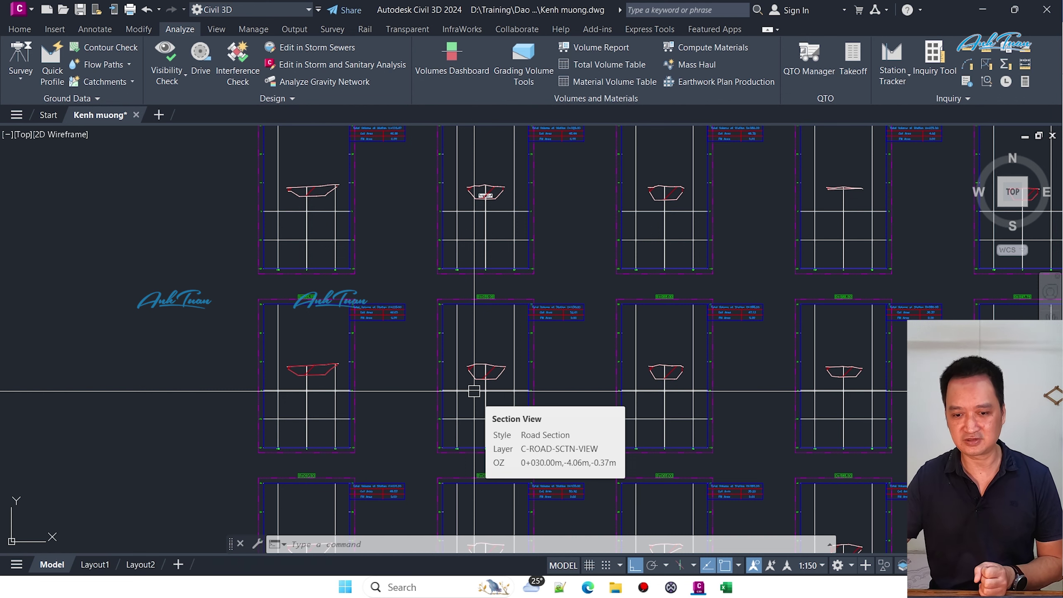
scroll(502, 351, up, 3)
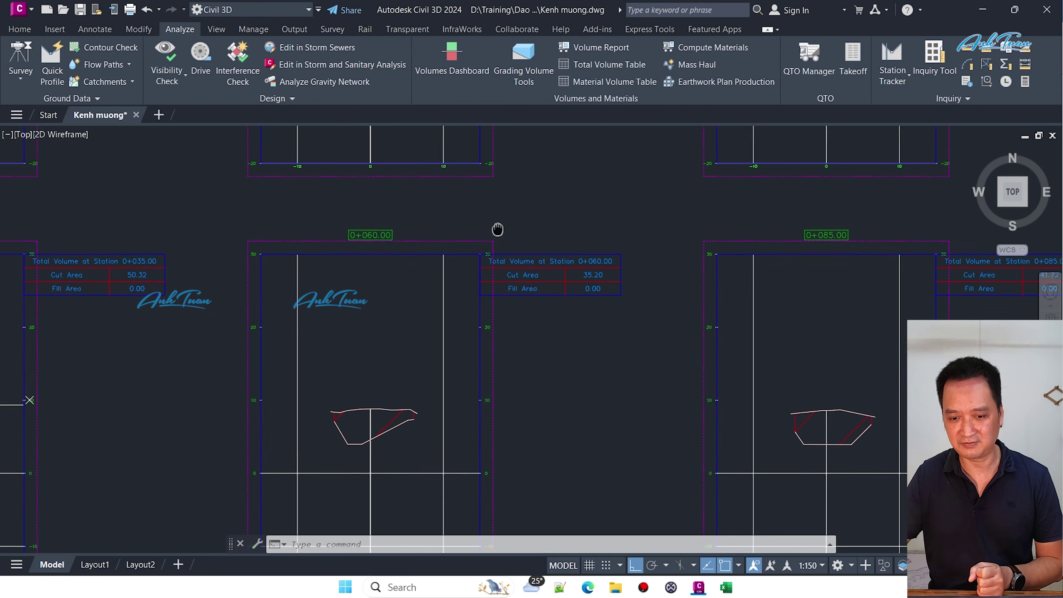
scroll(498, 230, up, 2)
scroll(377, 426, up, 2)
scroll(448, 294, down, 5)
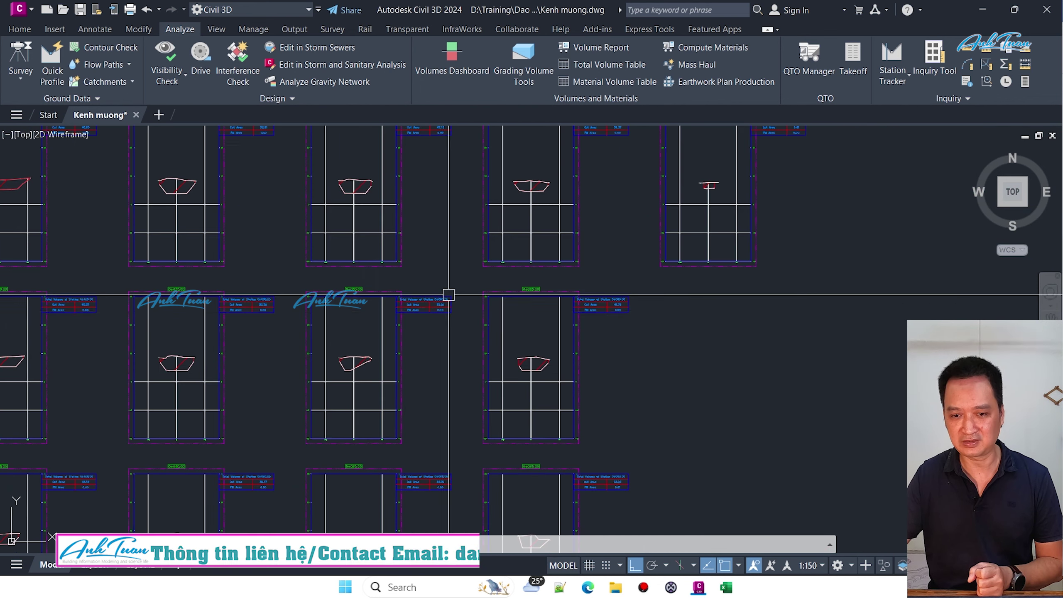
scroll(308, 476, up, 1)
scroll(308, 476, up, 2)
scroll(366, 418, down, 5)
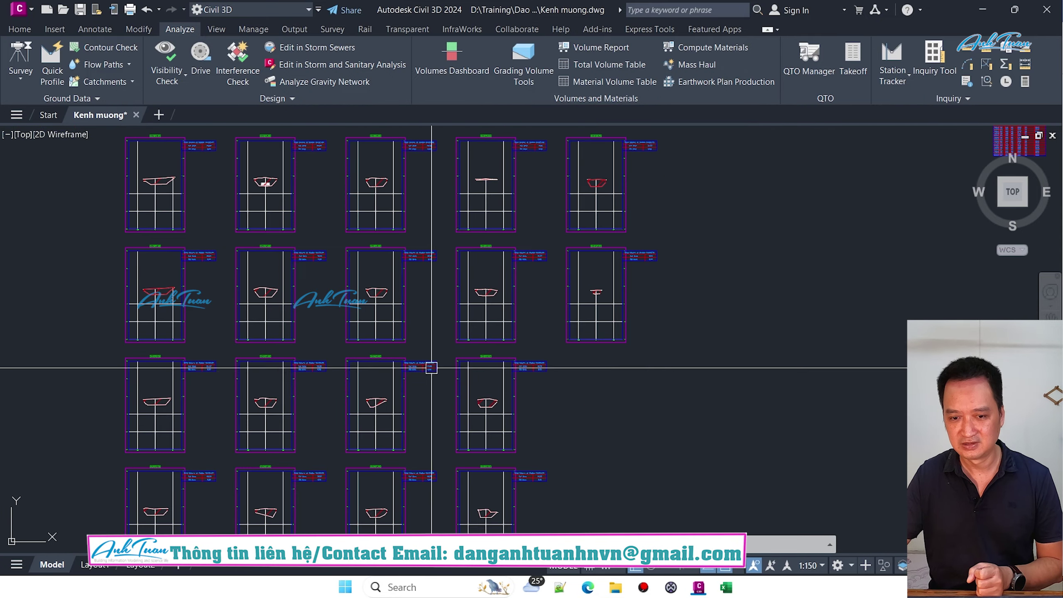
middle_drag(419, 335, 520, 381)
scroll(520, 381, down, 3)
scroll(470, 299, up, 2)
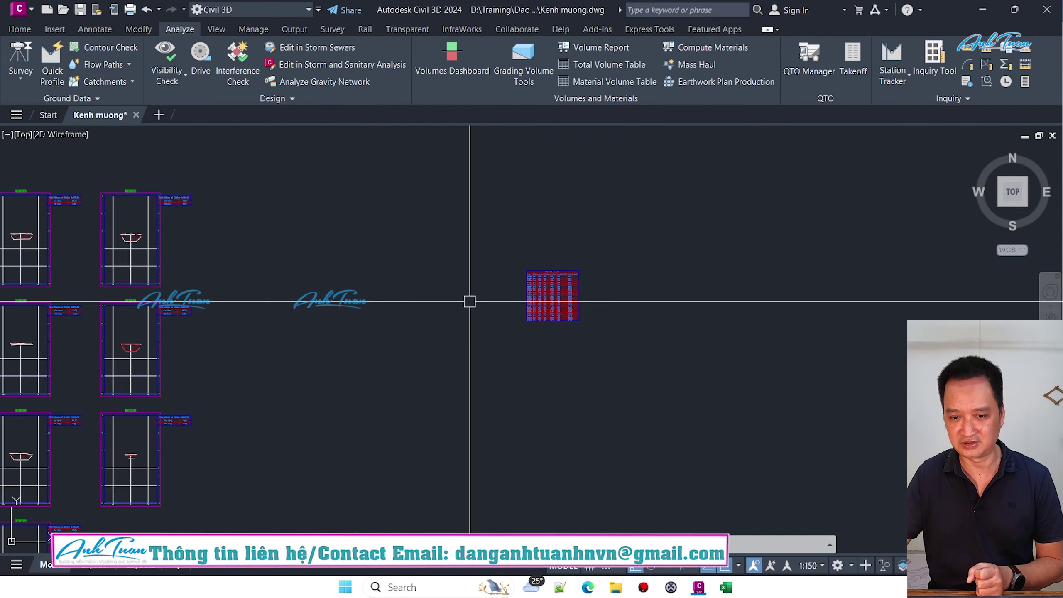
scroll(593, 256, up, 2)
scroll(567, 288, up, 2)
scroll(567, 289, down, 3)
scroll(591, 308, down, 2)
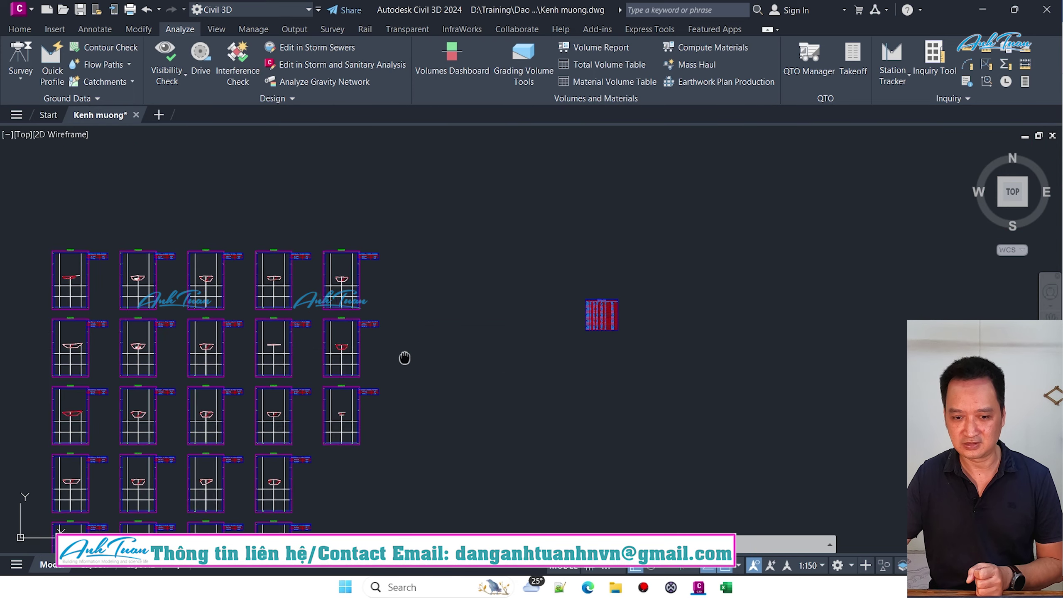
mouse_move(403, 356)
middle_down()
mouse_move(505, 379)
mouse_move(613, 374)
mouse_move(356, 380)
middle_up()
scroll(356, 320, up, 3)
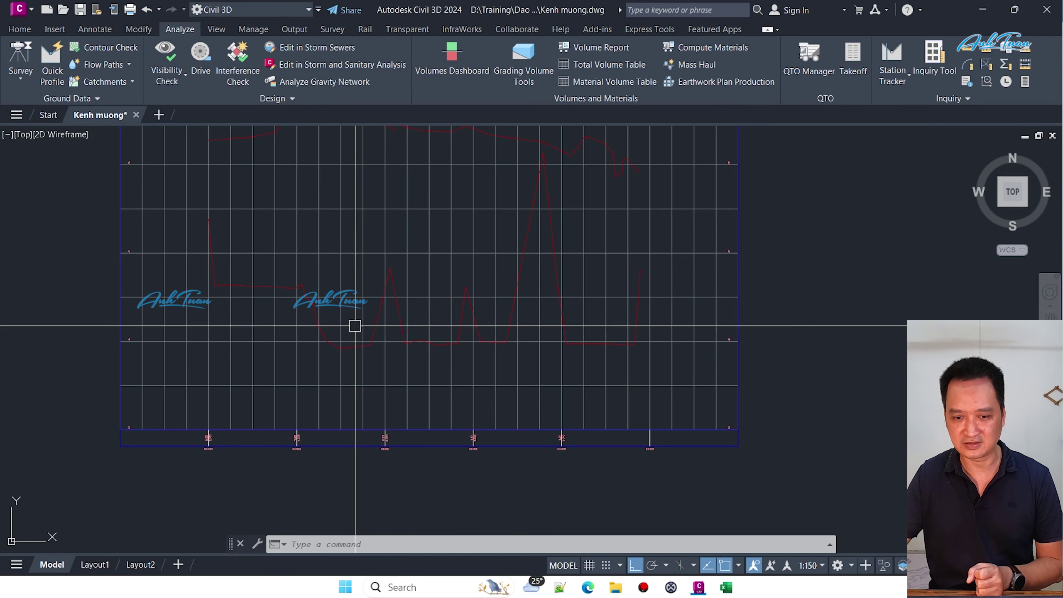
scroll(356, 333, down, 3)
mouse_move(355, 333)
middle_down()
mouse_move(549, 361)
mouse_move(405, 362)
middle_up()
scroll(405, 362, up, 2)
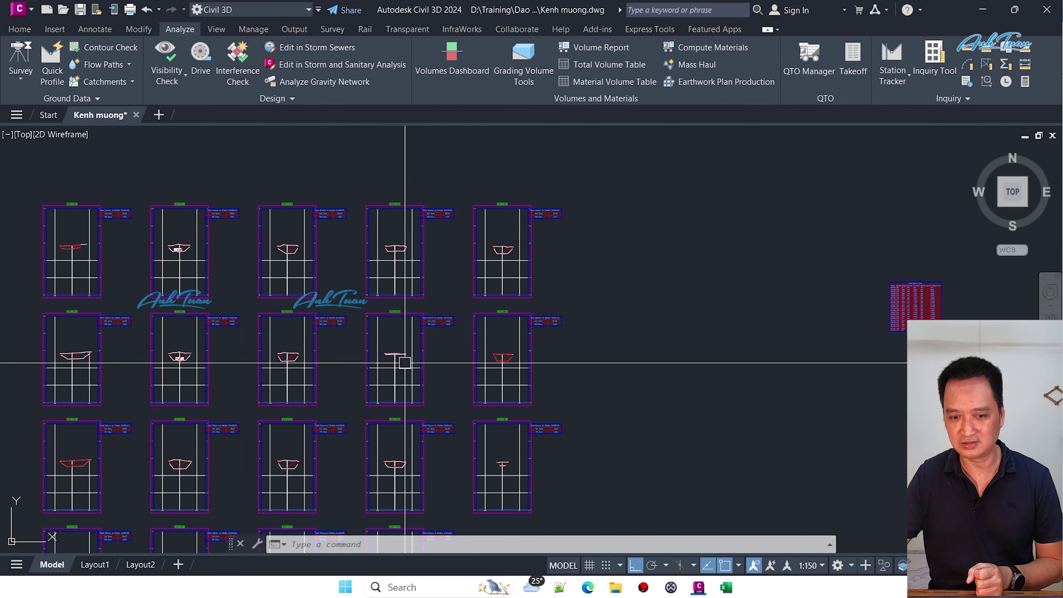
scroll(459, 271, up, 5)
middle_drag(450, 289, 438, 434)
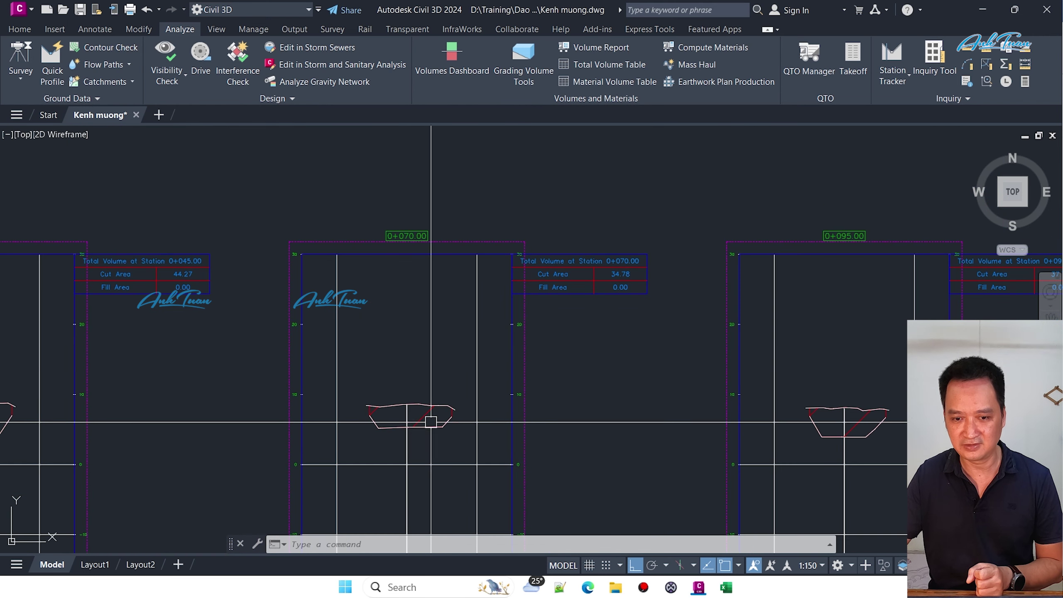
scroll(413, 247, up, 2)
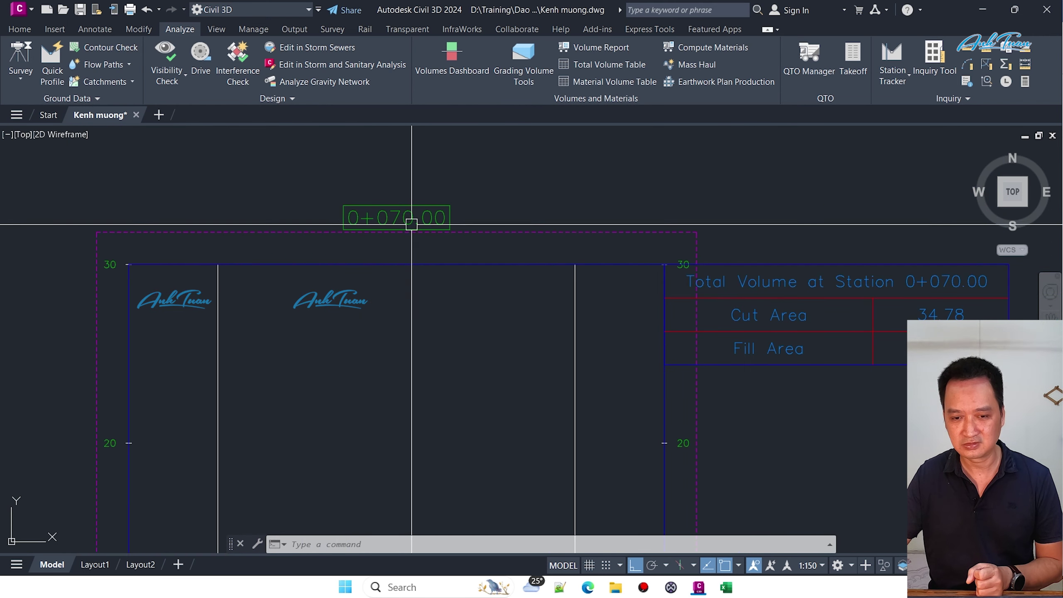
scroll(417, 363, down, 3)
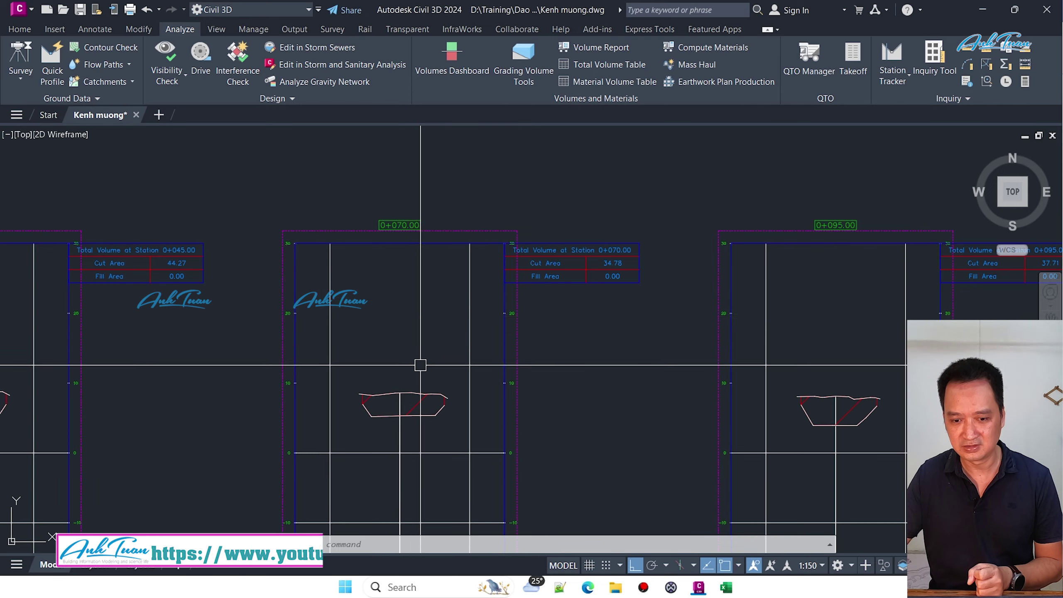
scroll(367, 368, up, 3)
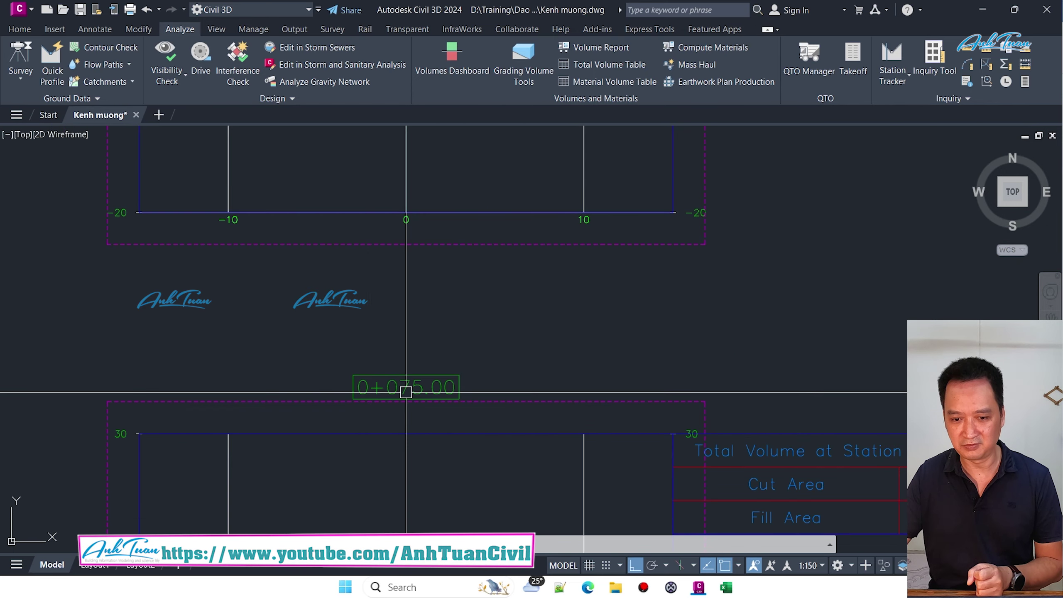
scroll(405, 391, down, 3)
scroll(410, 380, up, 3)
scroll(462, 339, down, 3)
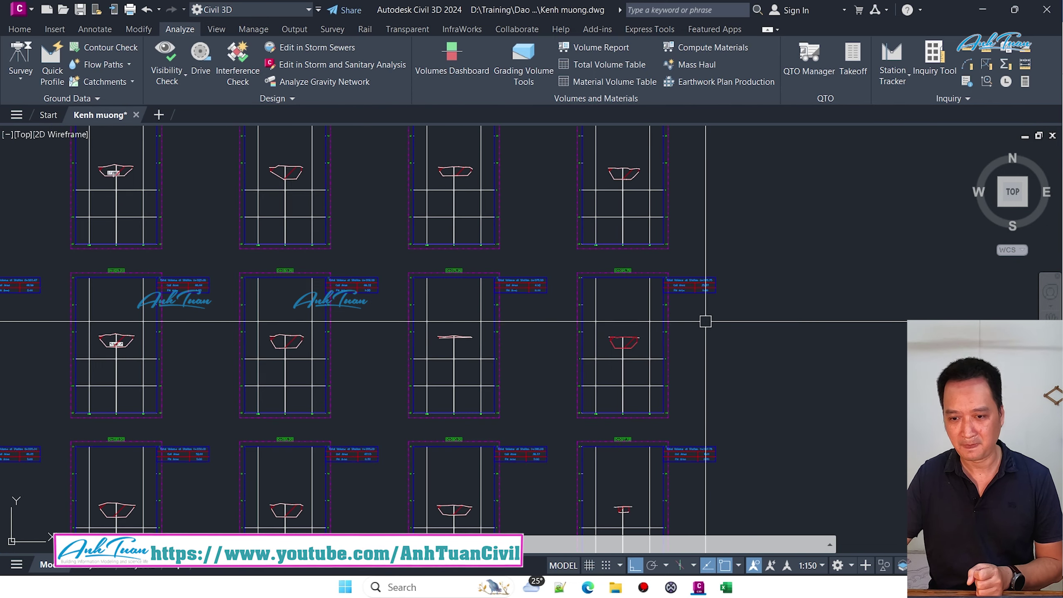